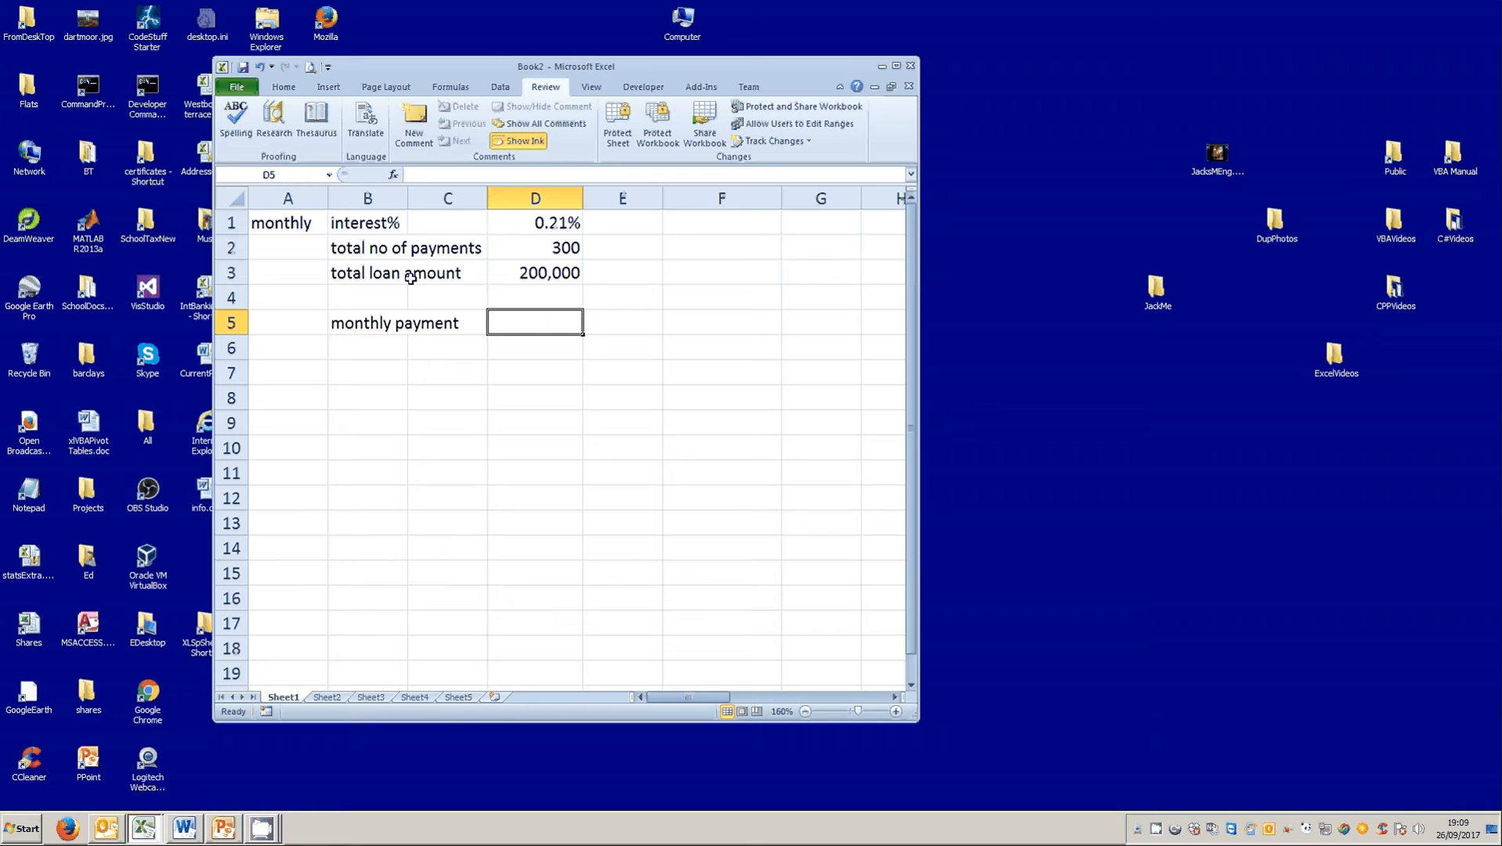
Insert the PMT function in cell D5 with Rate D1, Nper D2 and Pv D3.
left_click(394, 177)
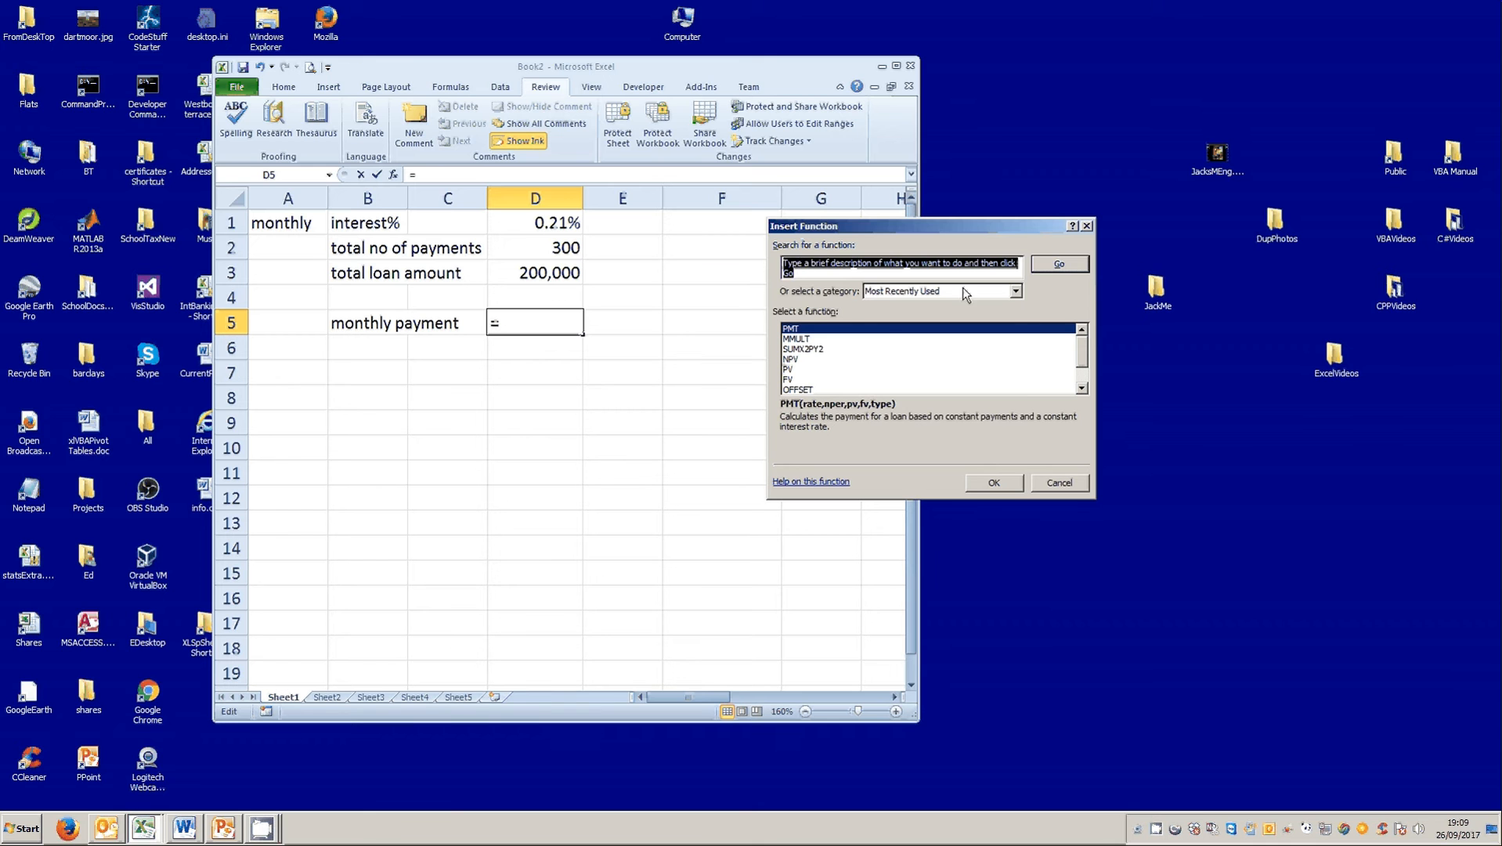
left_click(1015, 291)
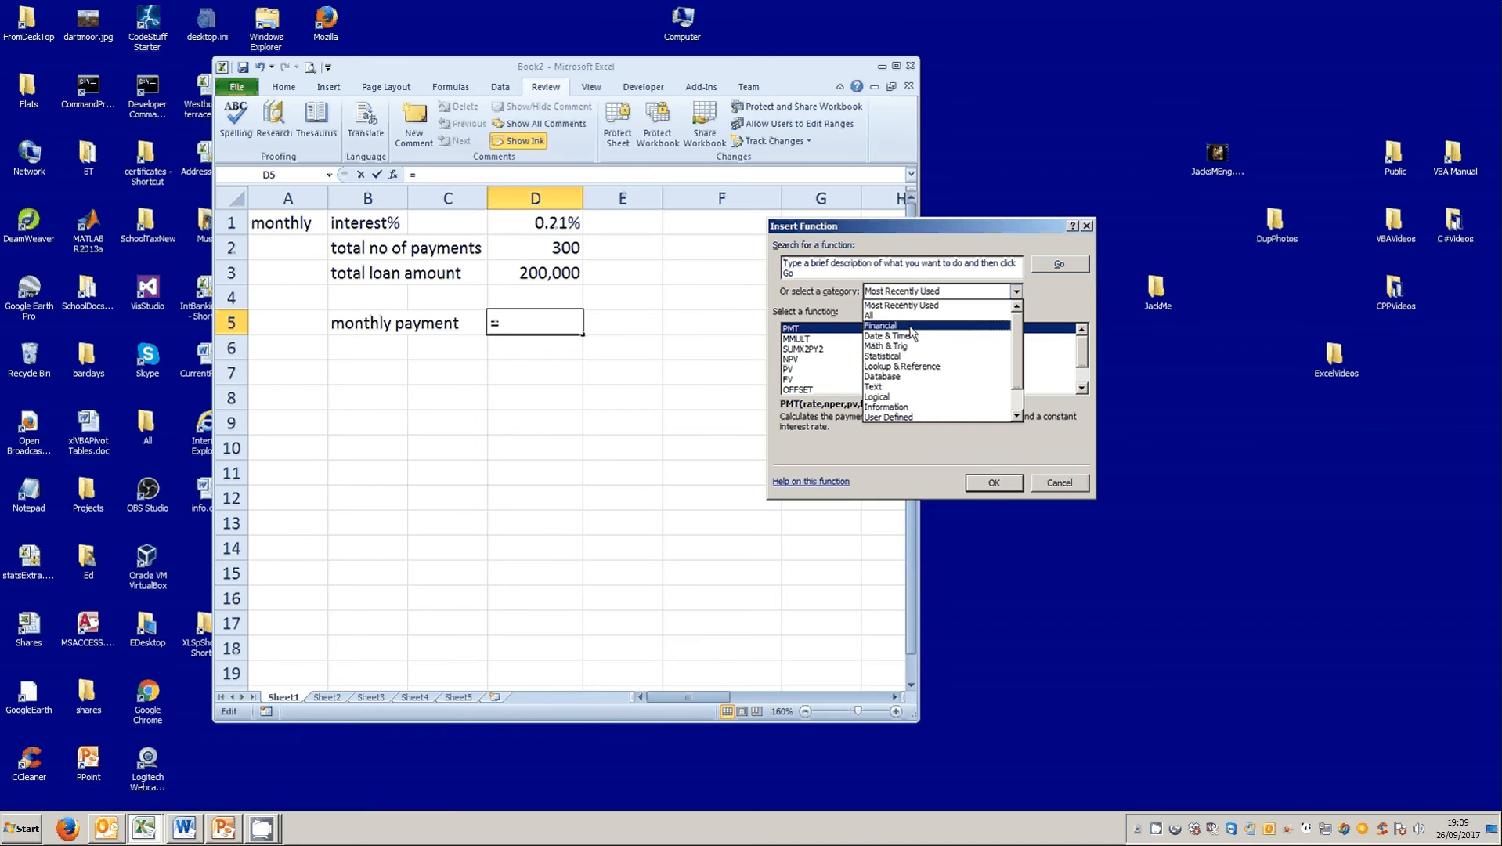
left_click(948, 305)
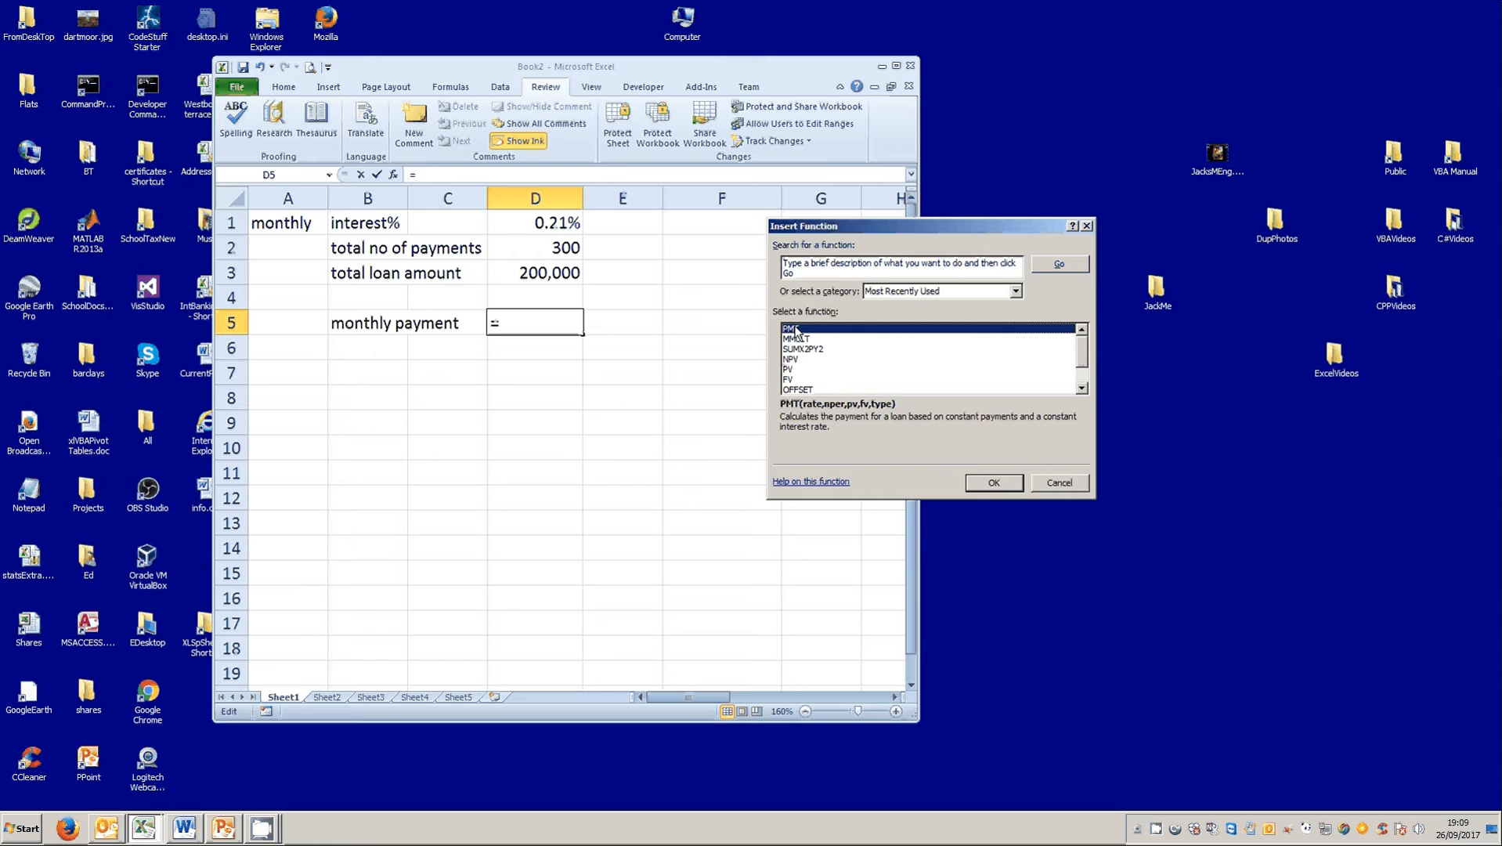
left_click(992, 484)
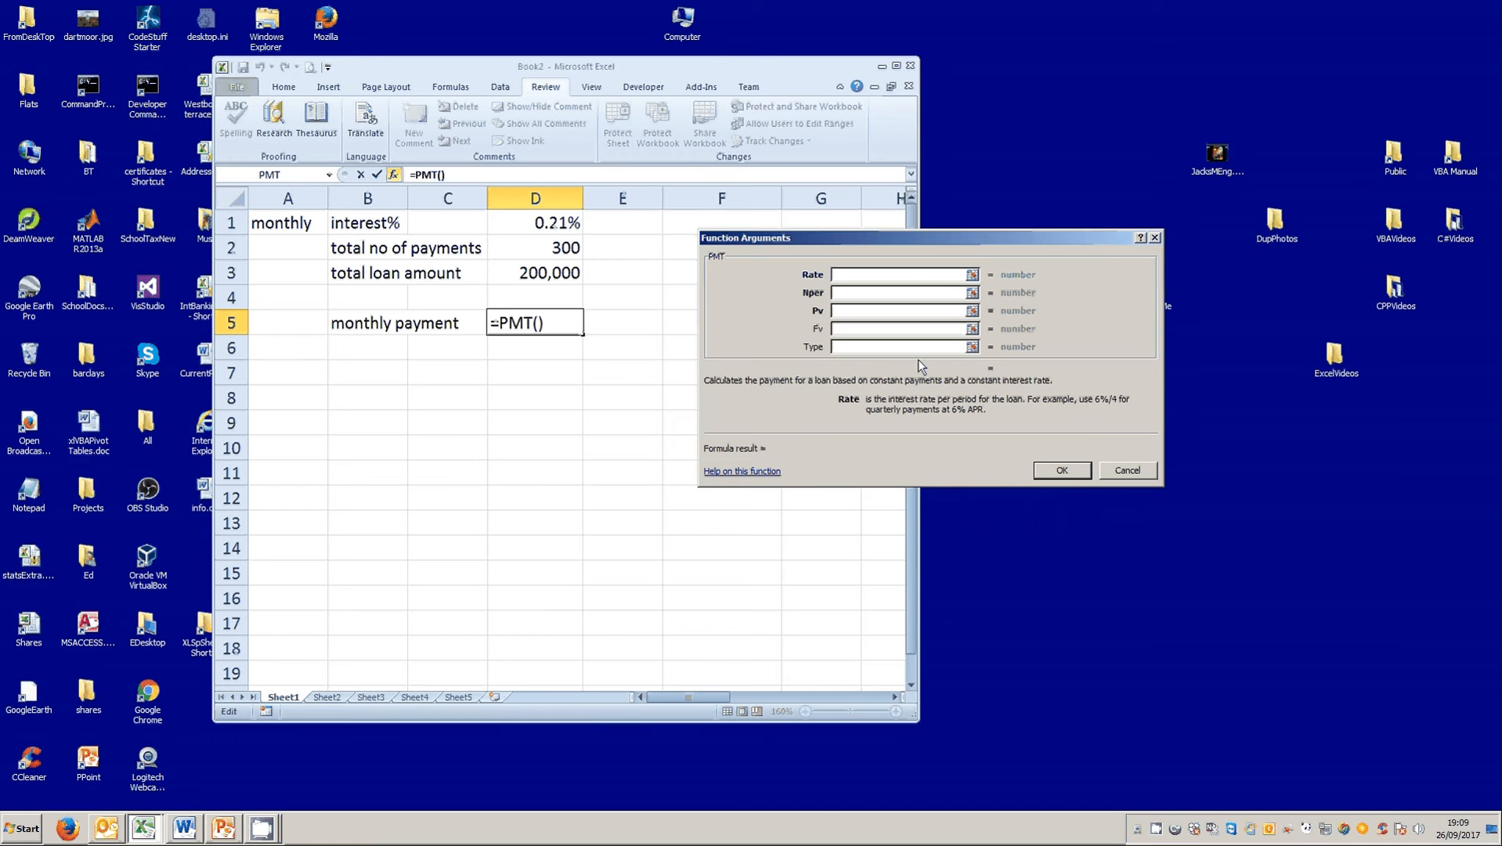
left_click(541, 223)
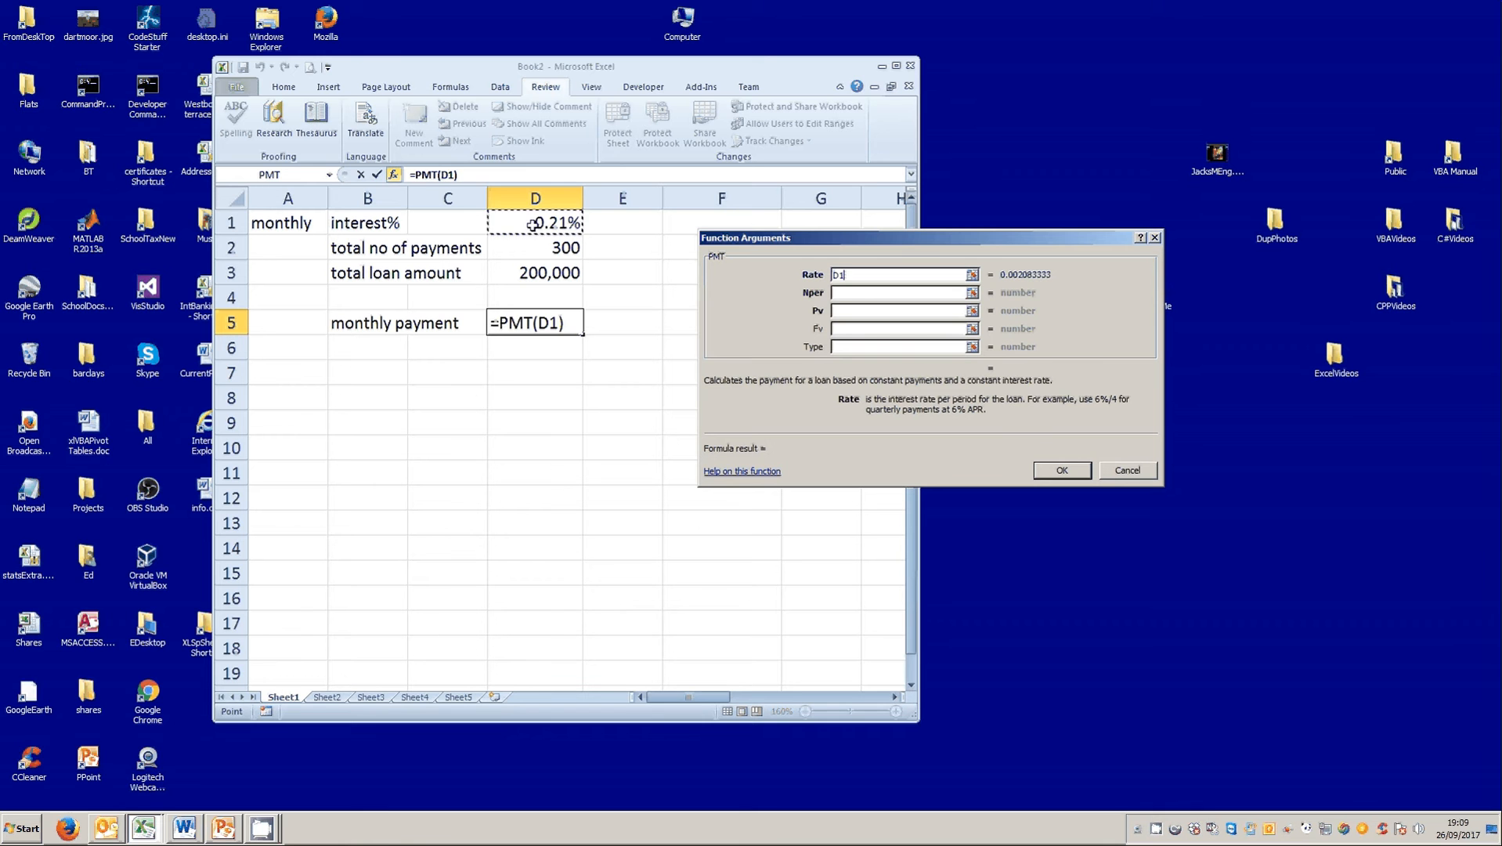
left_click(841, 293)
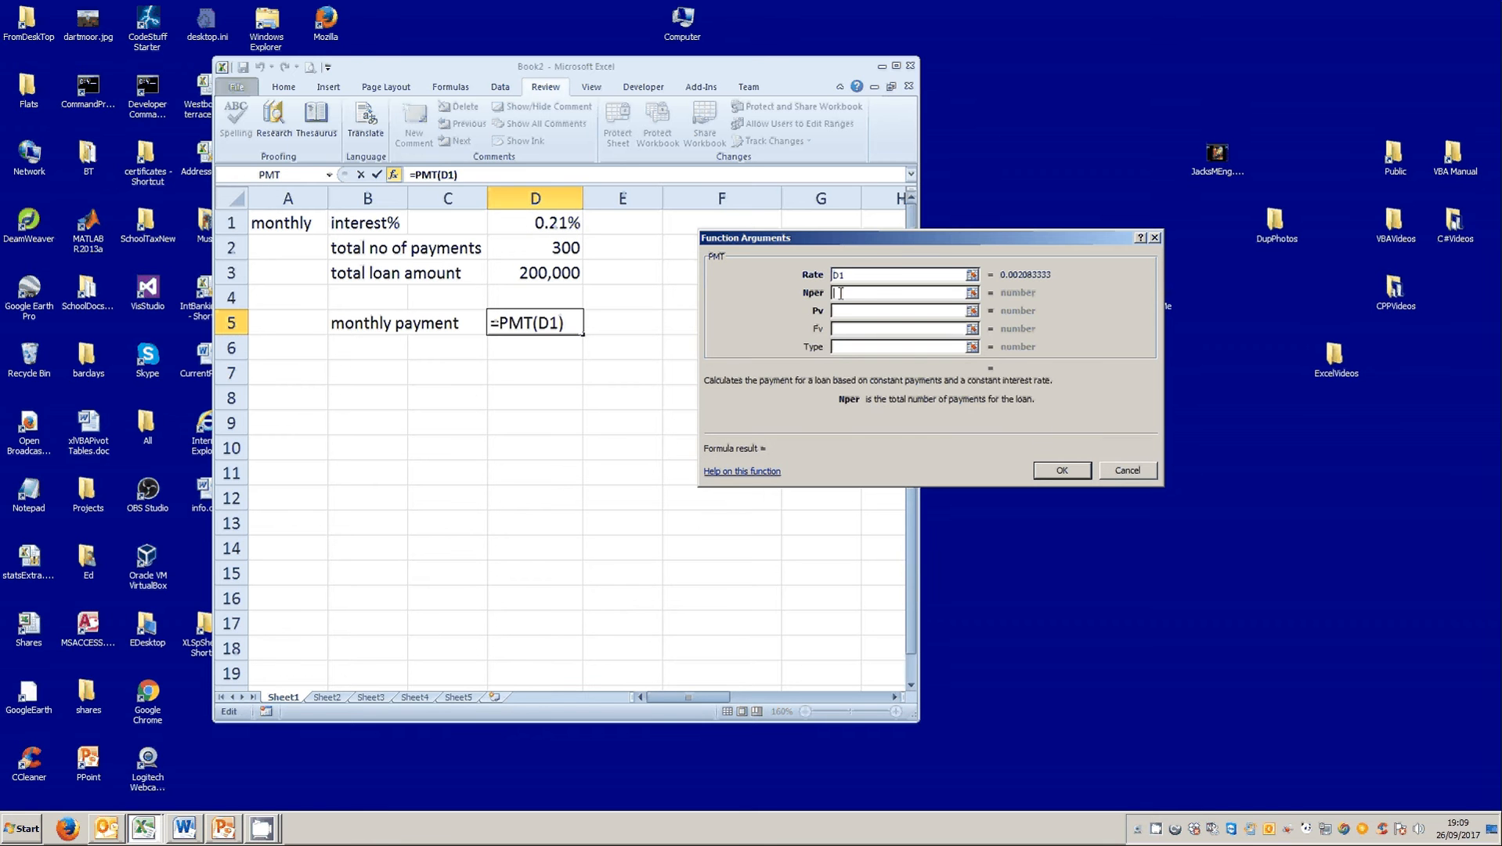
left_click(575, 249)
left_click(849, 310)
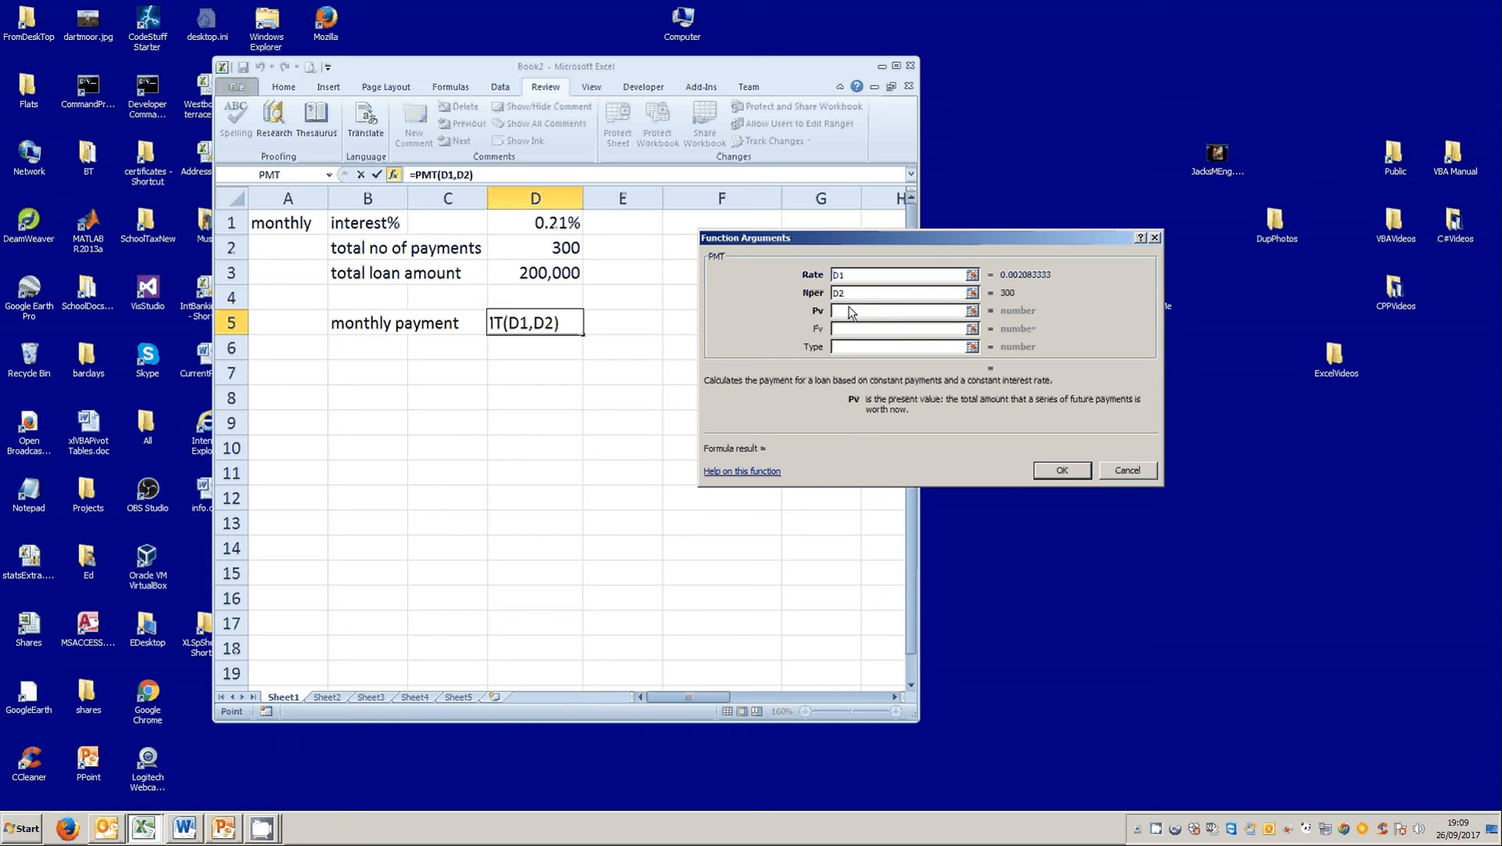
left_click(544, 271)
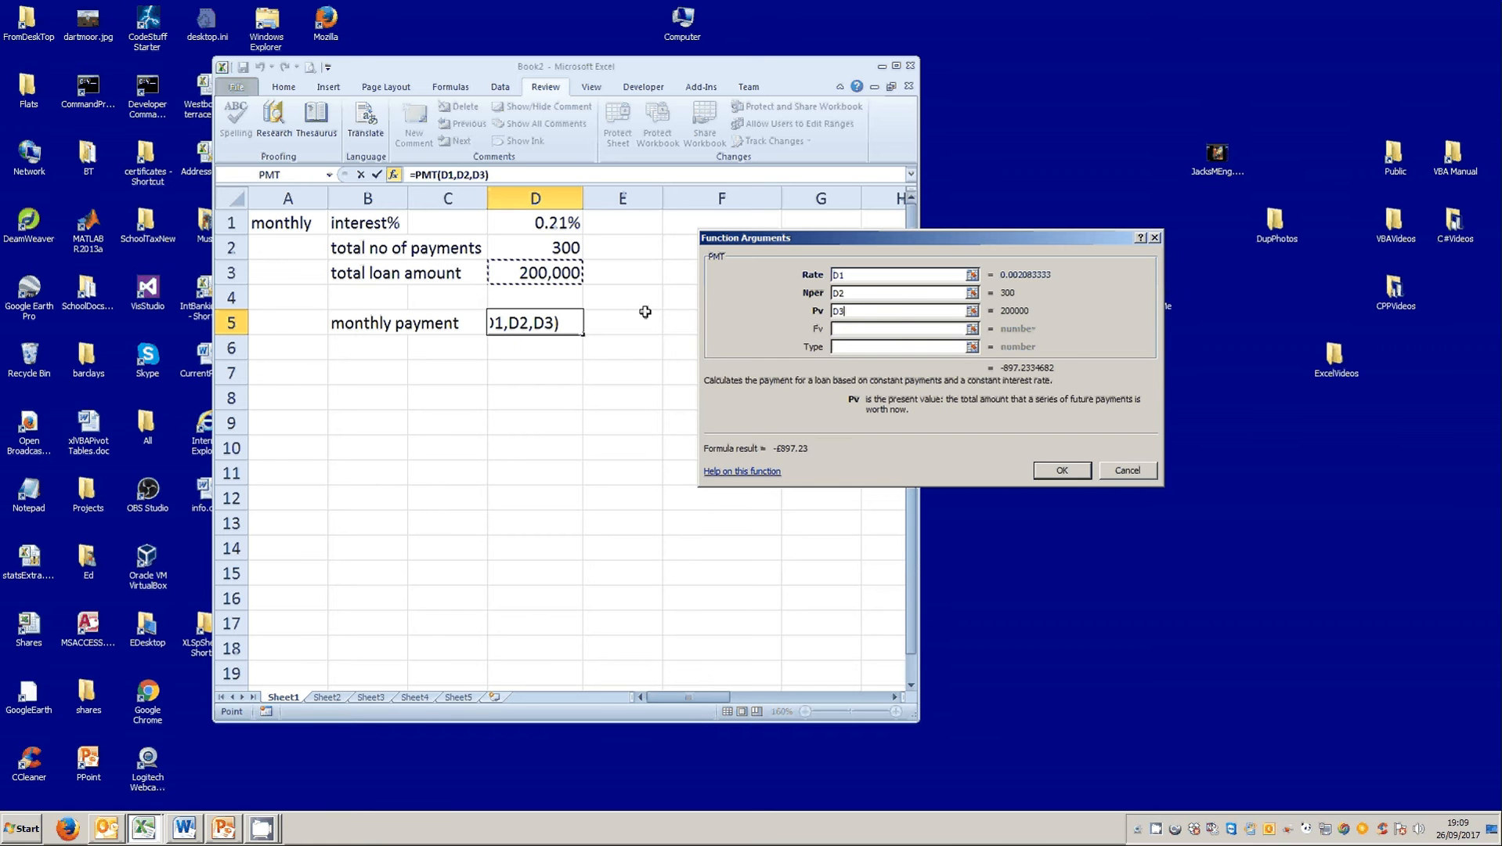
Review the optional Fv and Type arguments and the PMT help article, then accept the function with both left empty.
left_click(838, 329)
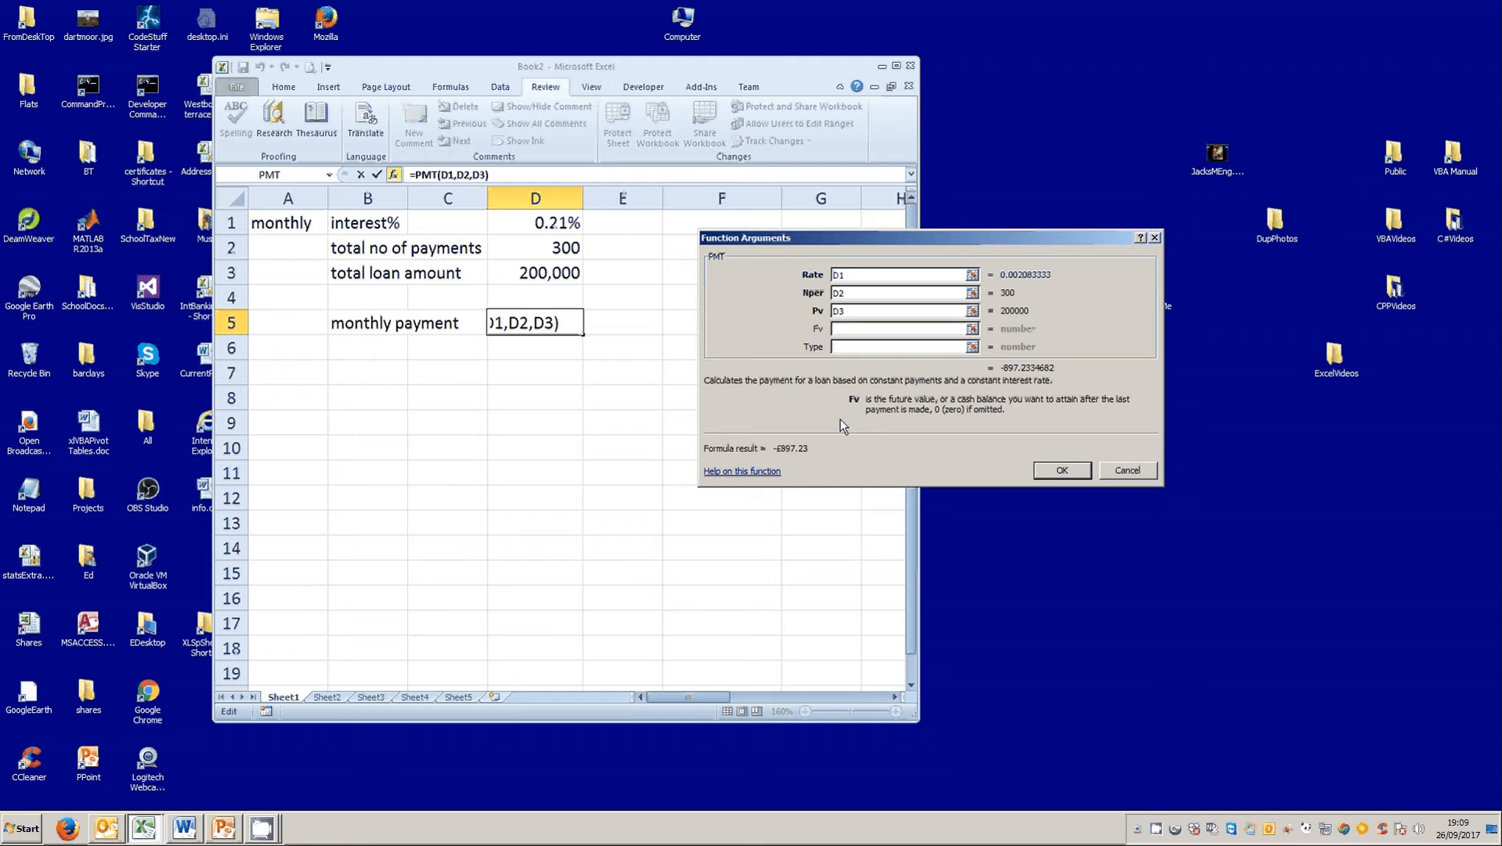
left_click(843, 346)
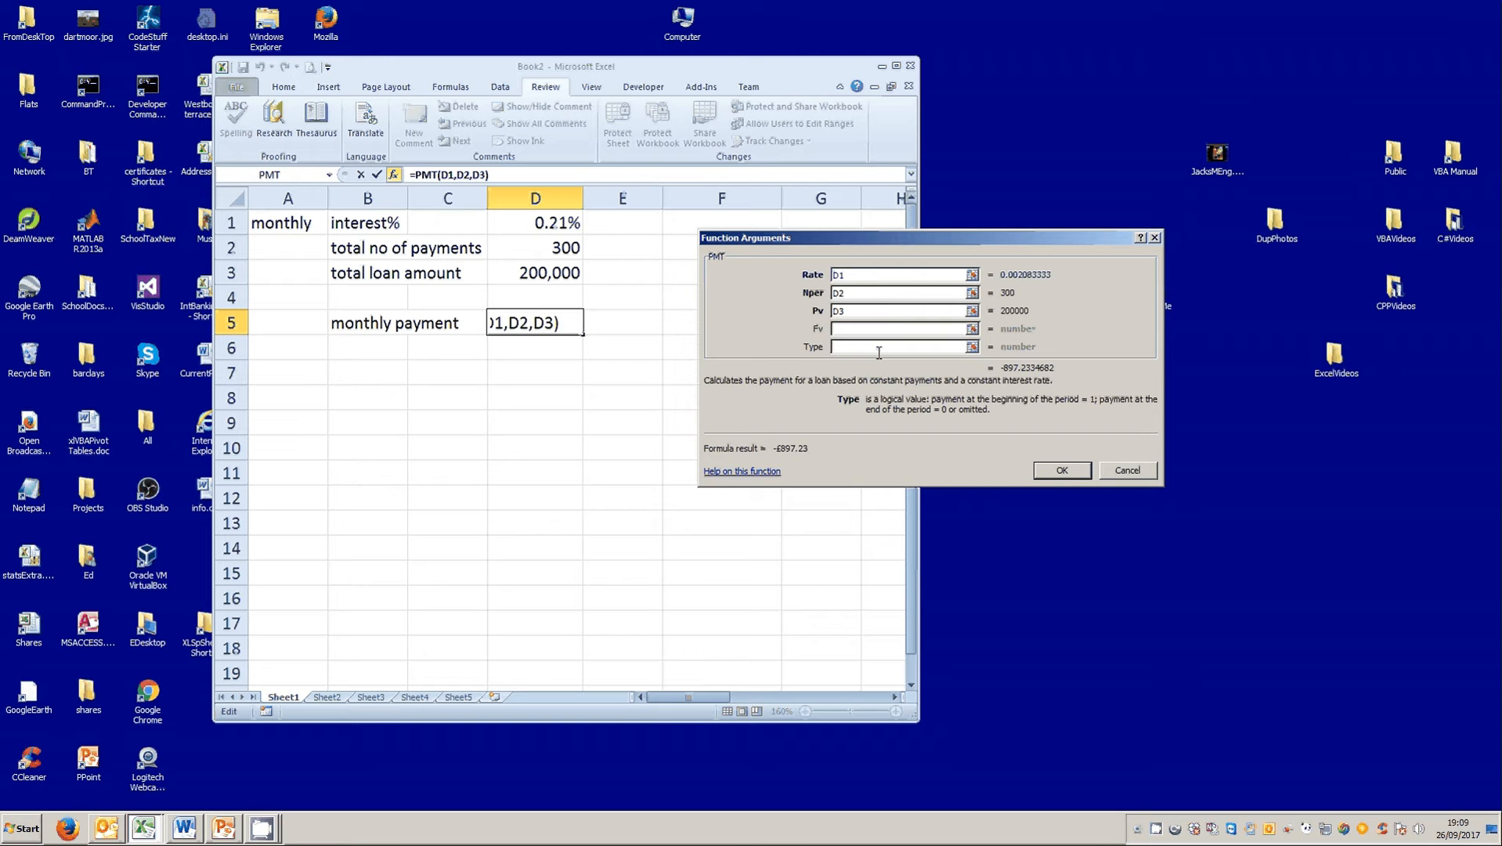
left_click(758, 472)
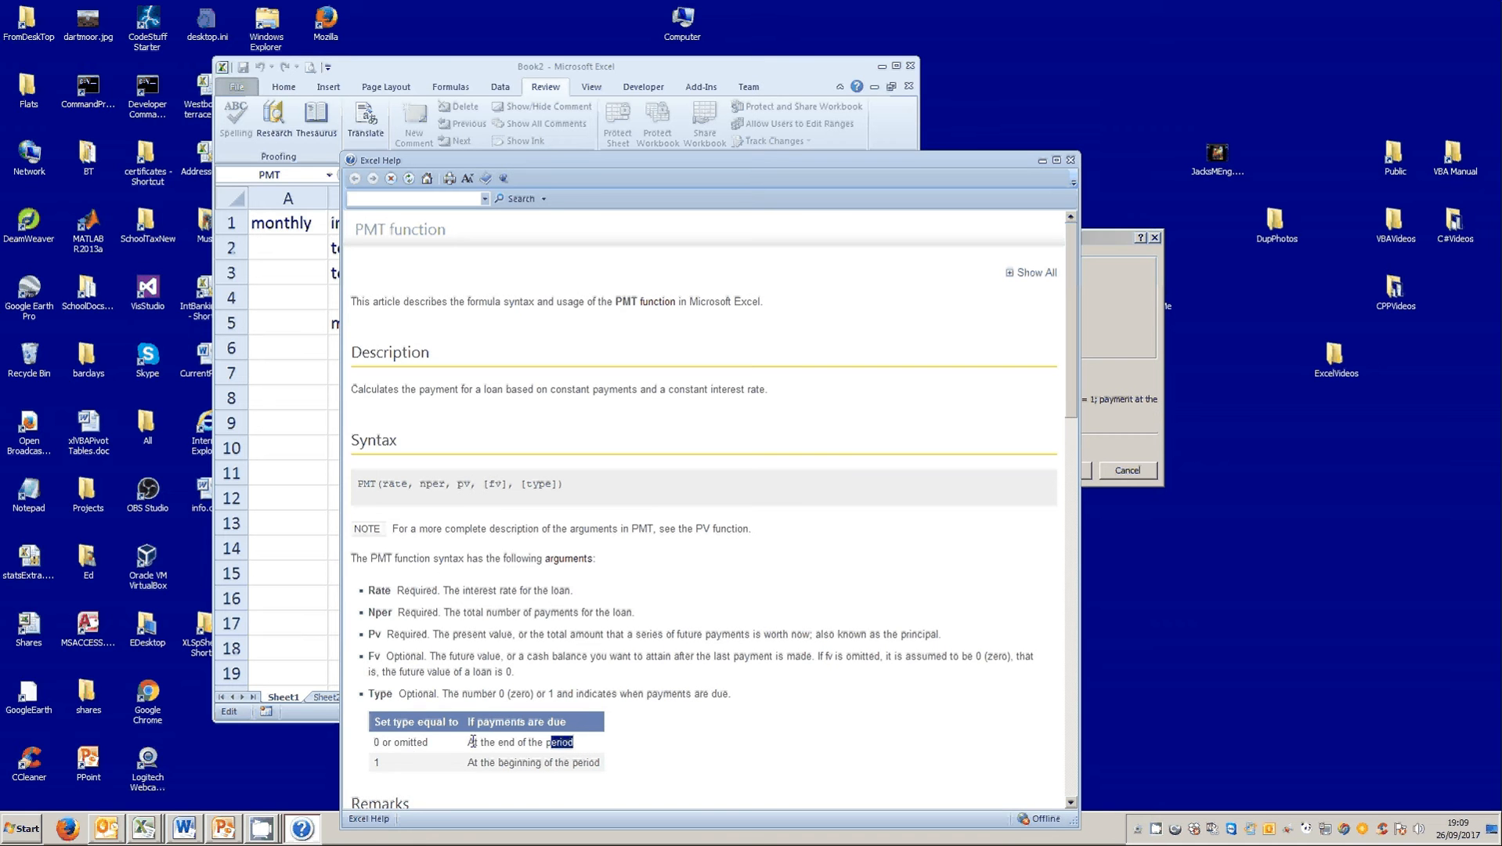
left_click(1072, 161)
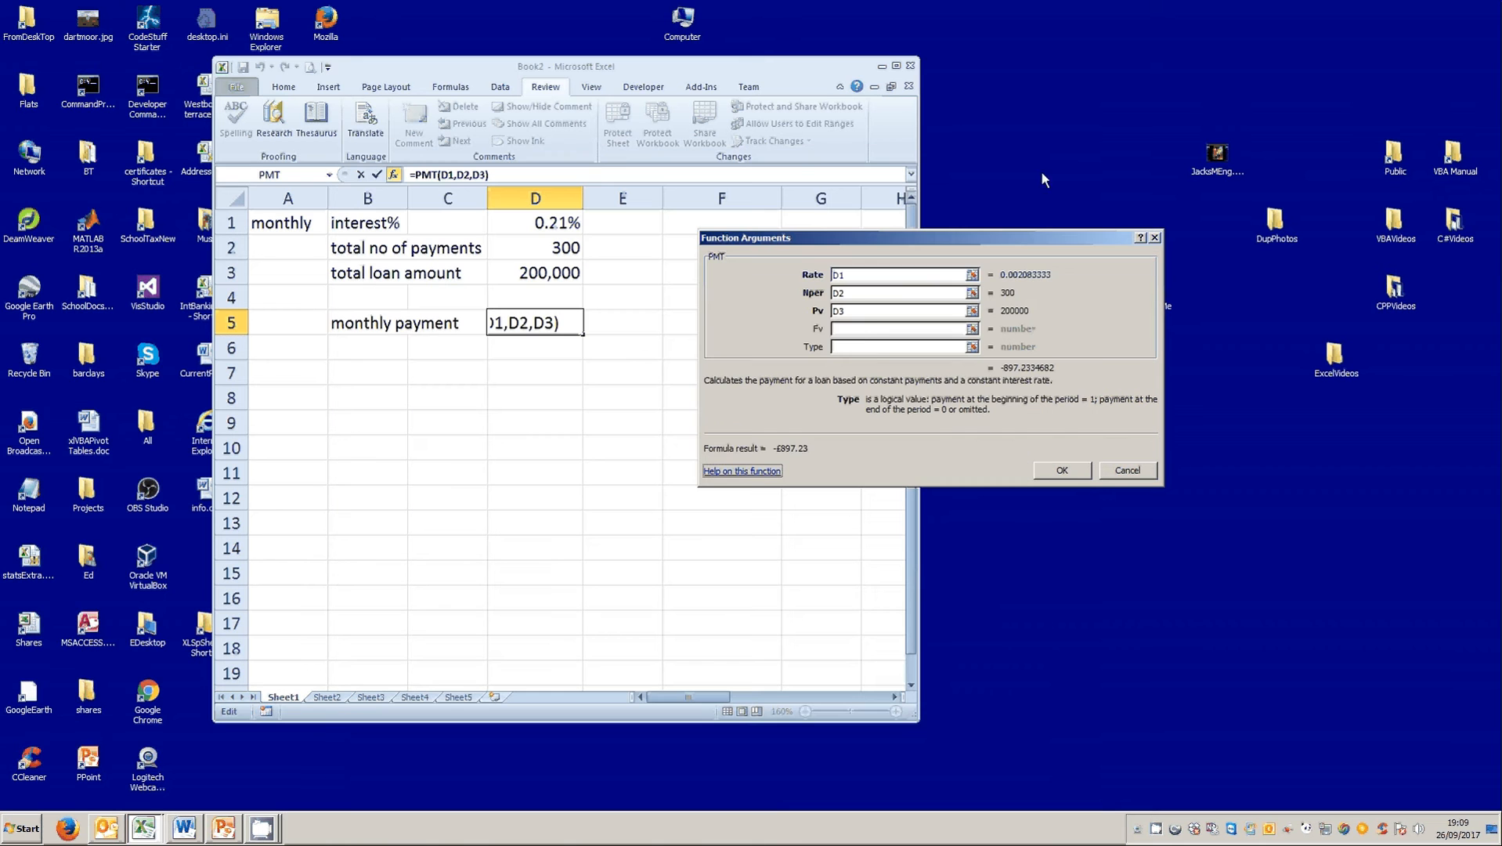
left_click(851, 347)
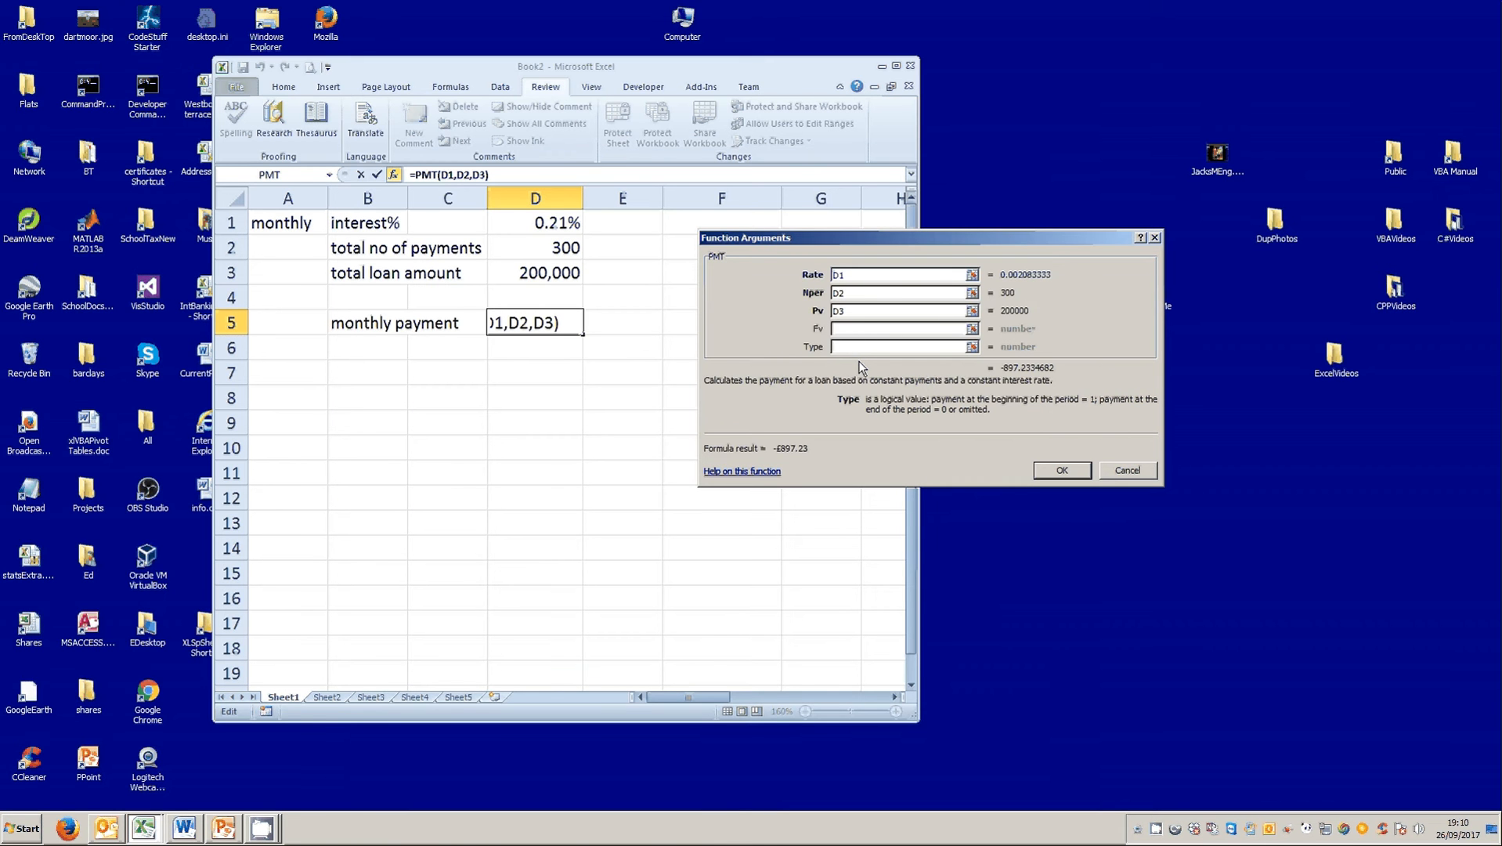
left_click(1059, 467)
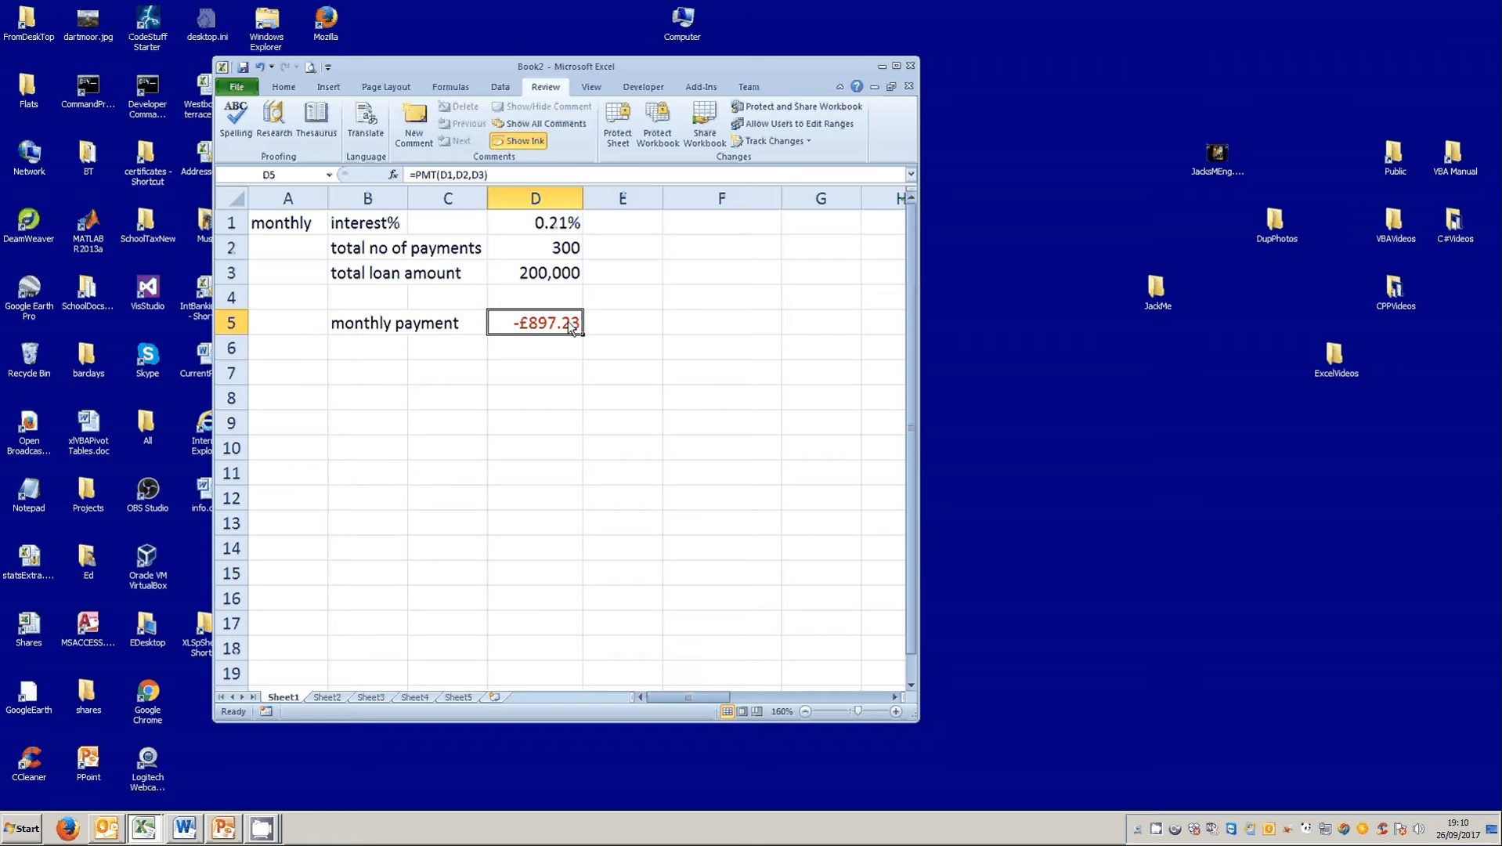
Calculate the total repayment in cell F2 with =D2*D5, then clear that cell.
left_click(683, 257)
type("=")
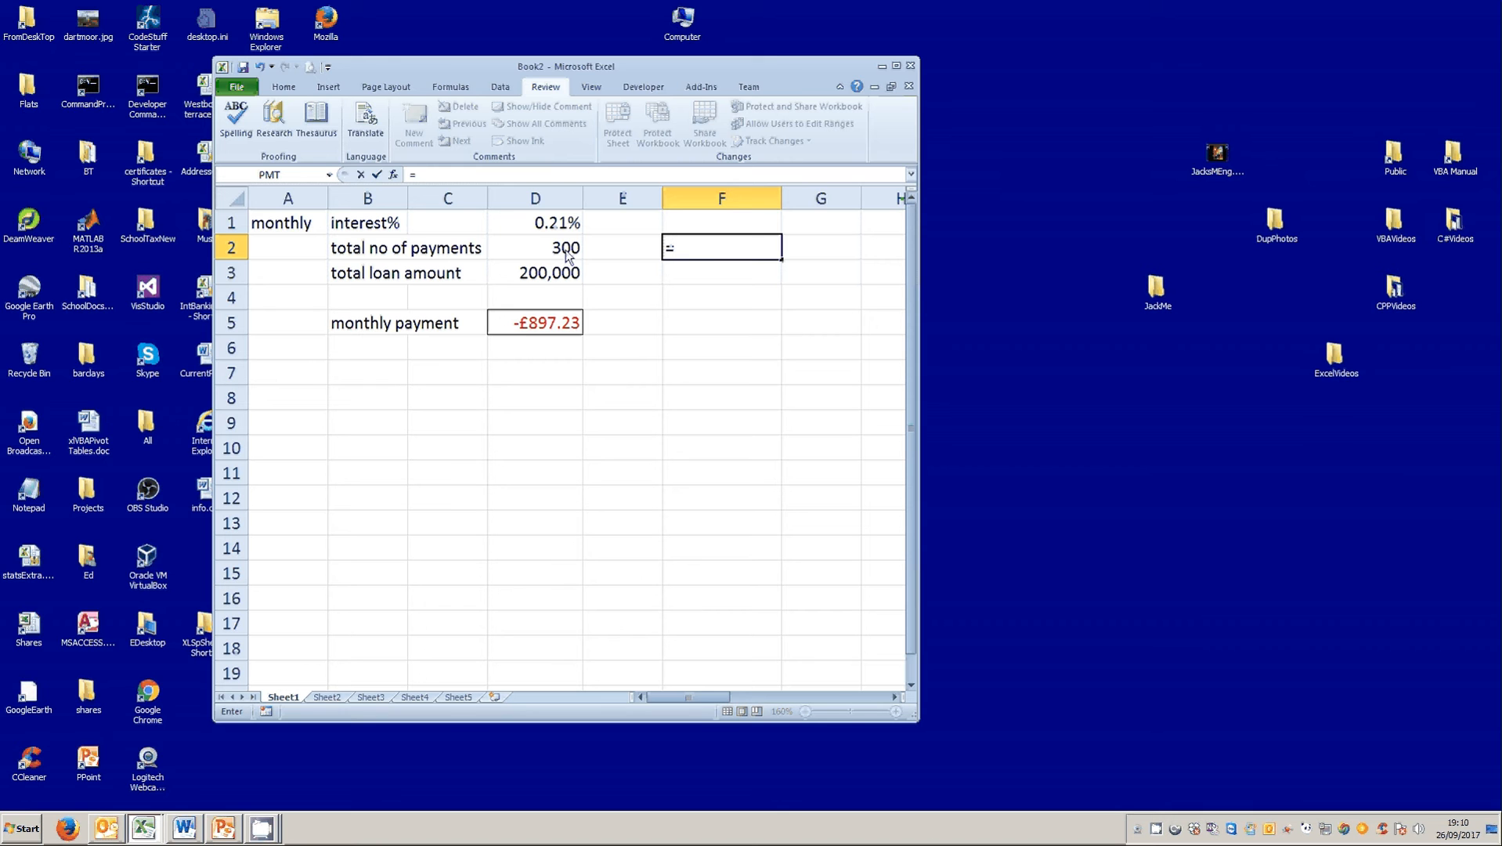
left_click(562, 254)
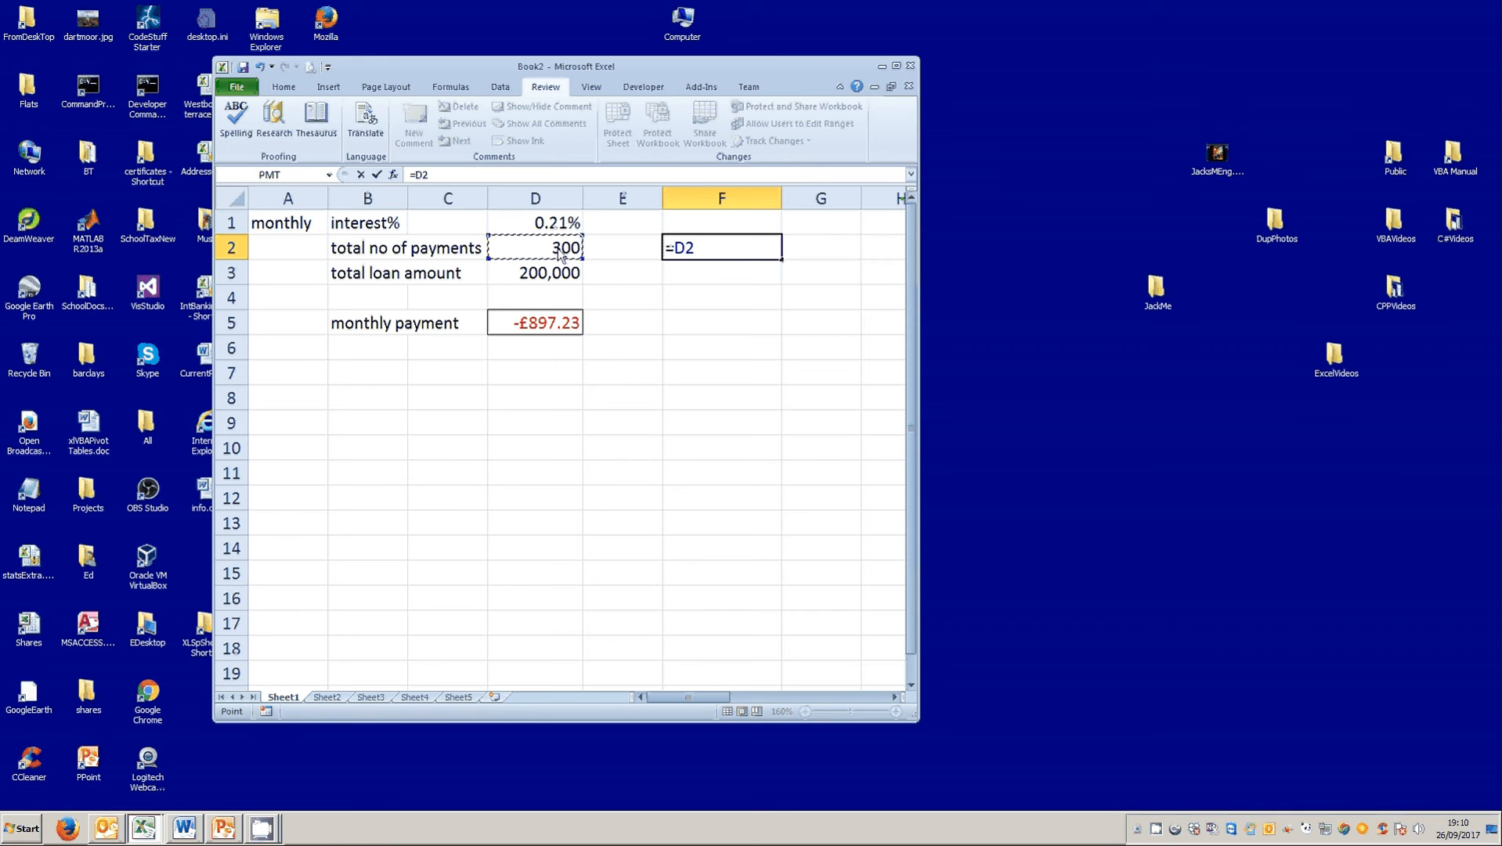
type("*")
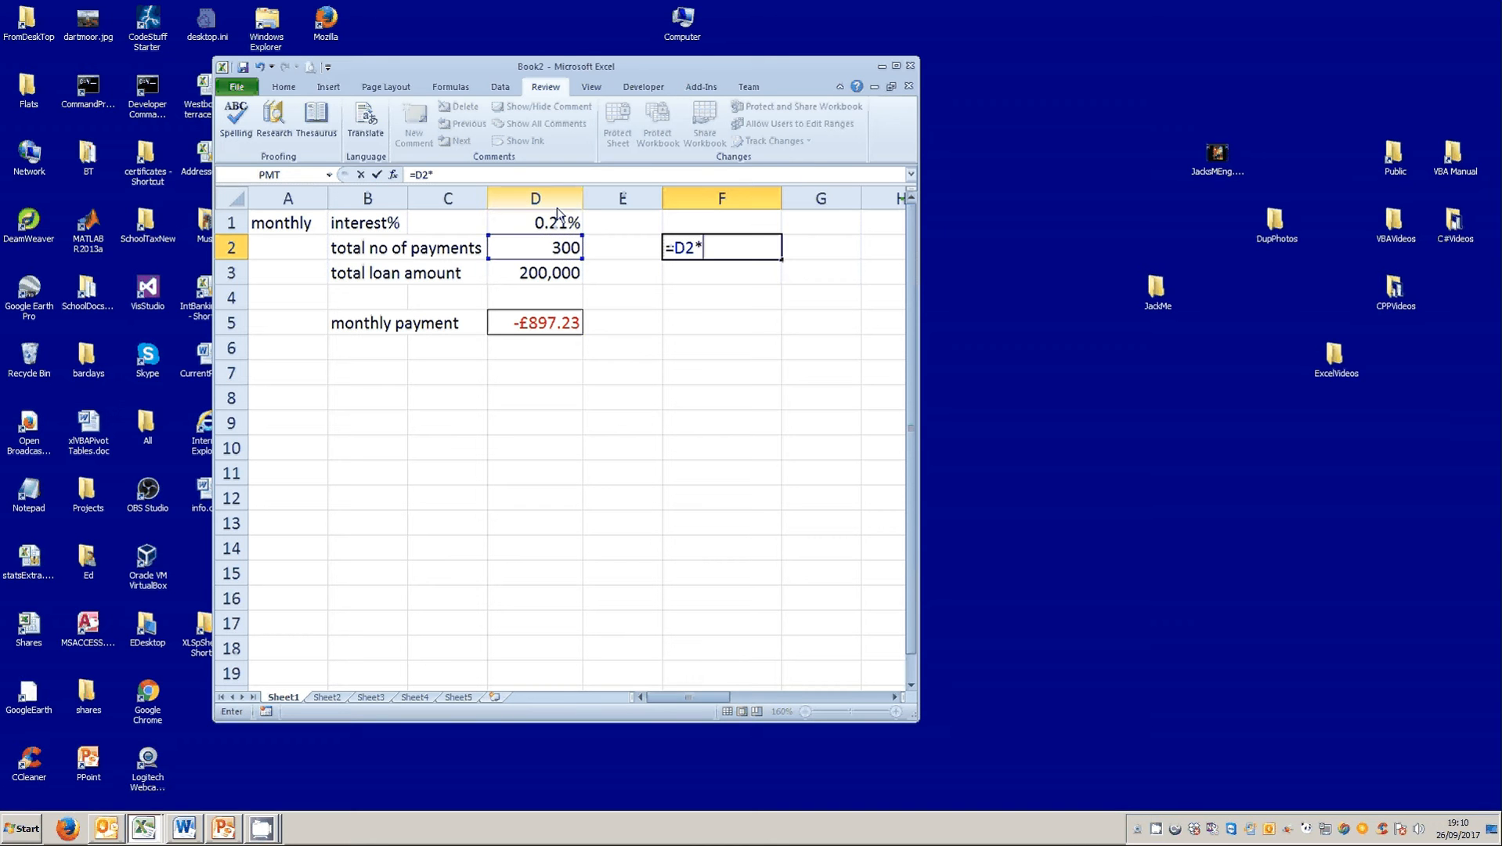
left_click(532, 317)
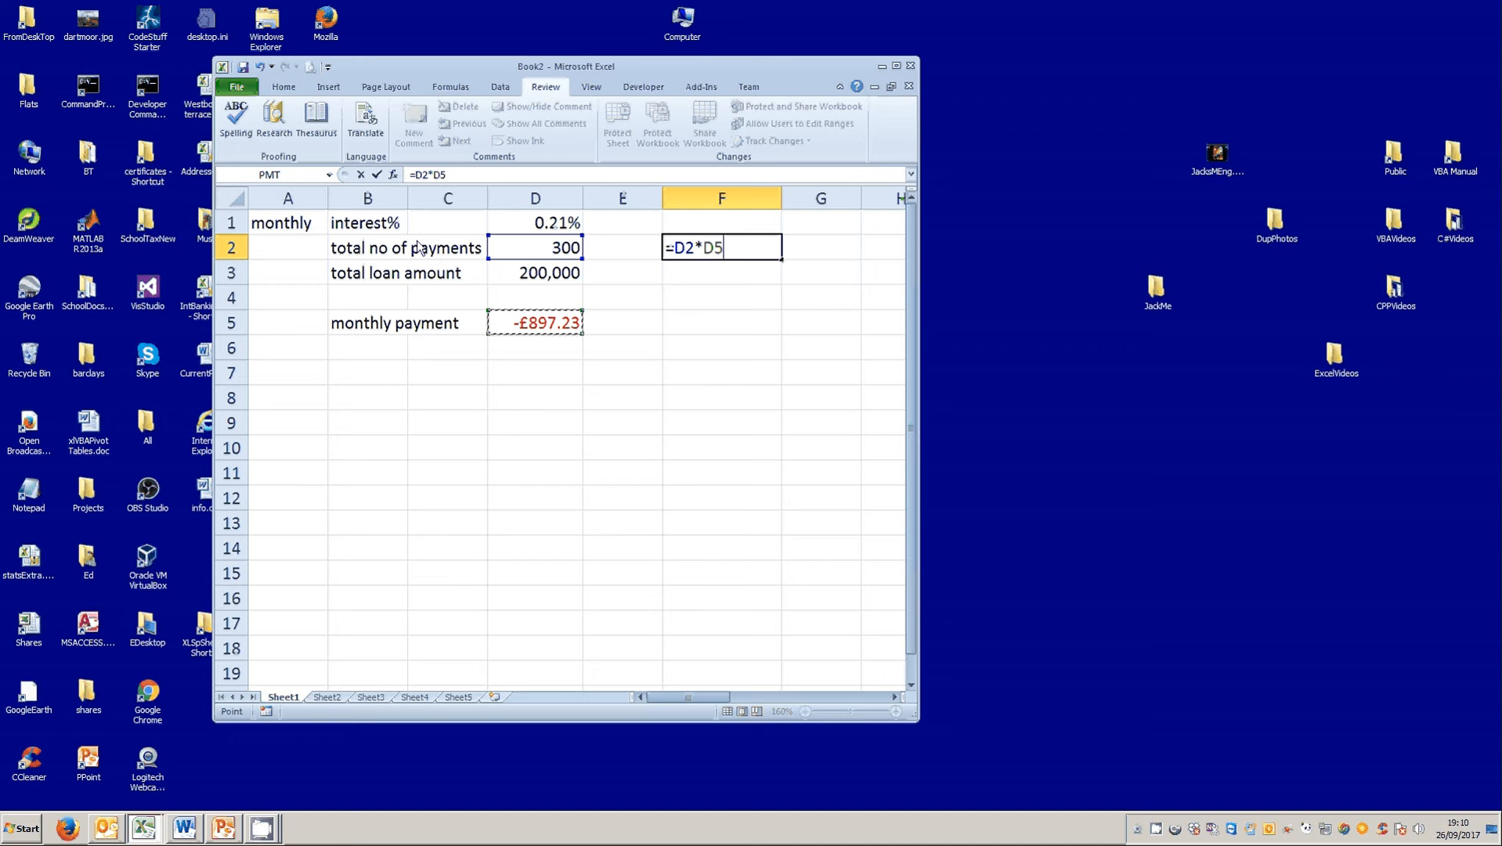
left_click(377, 176)
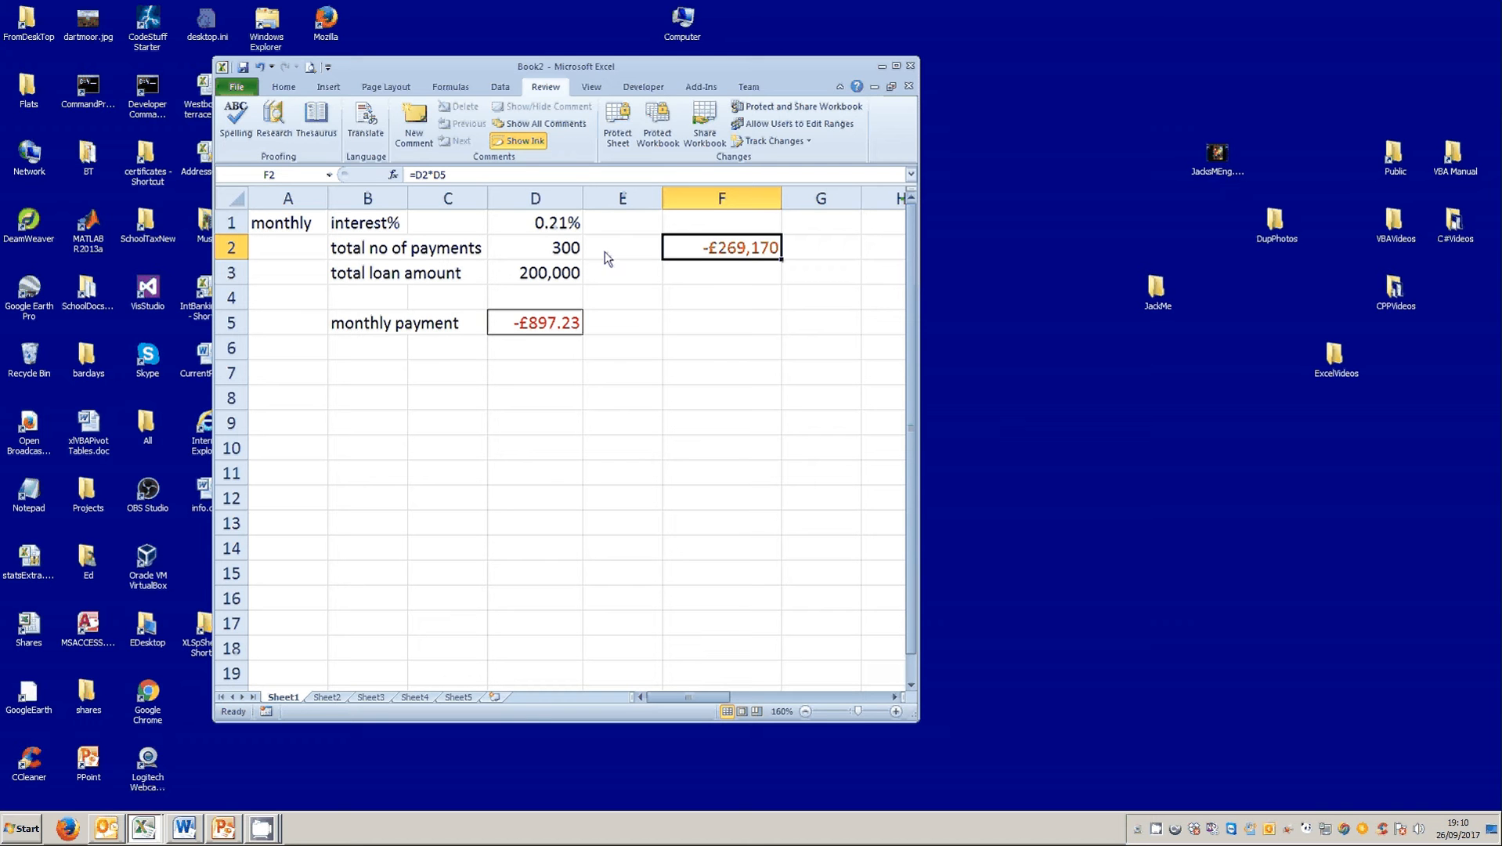
key("Delete")
left_click(745, 370)
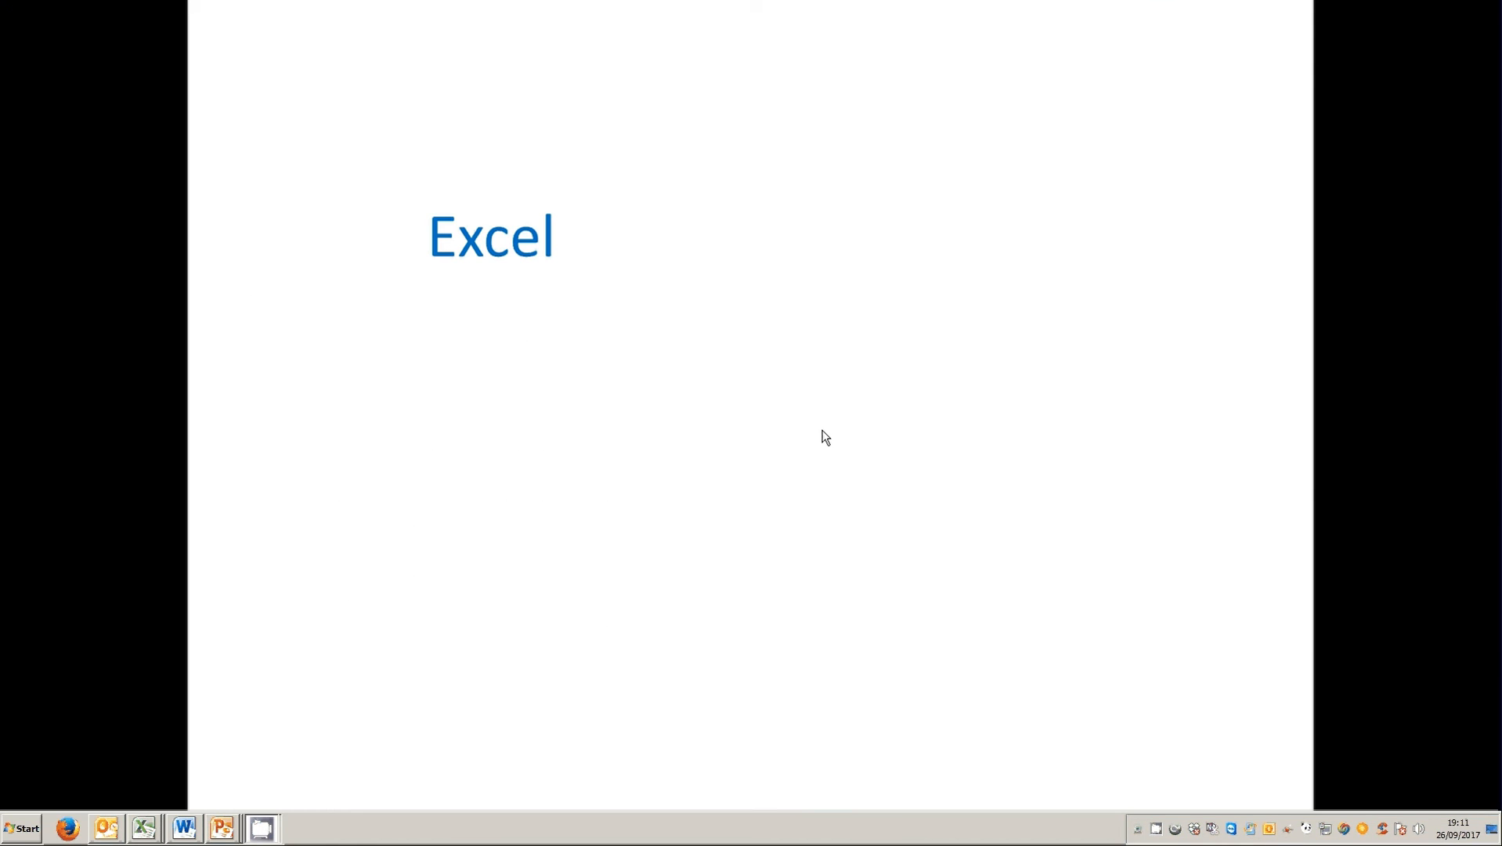
left_click(823, 430)
left_click(825, 437)
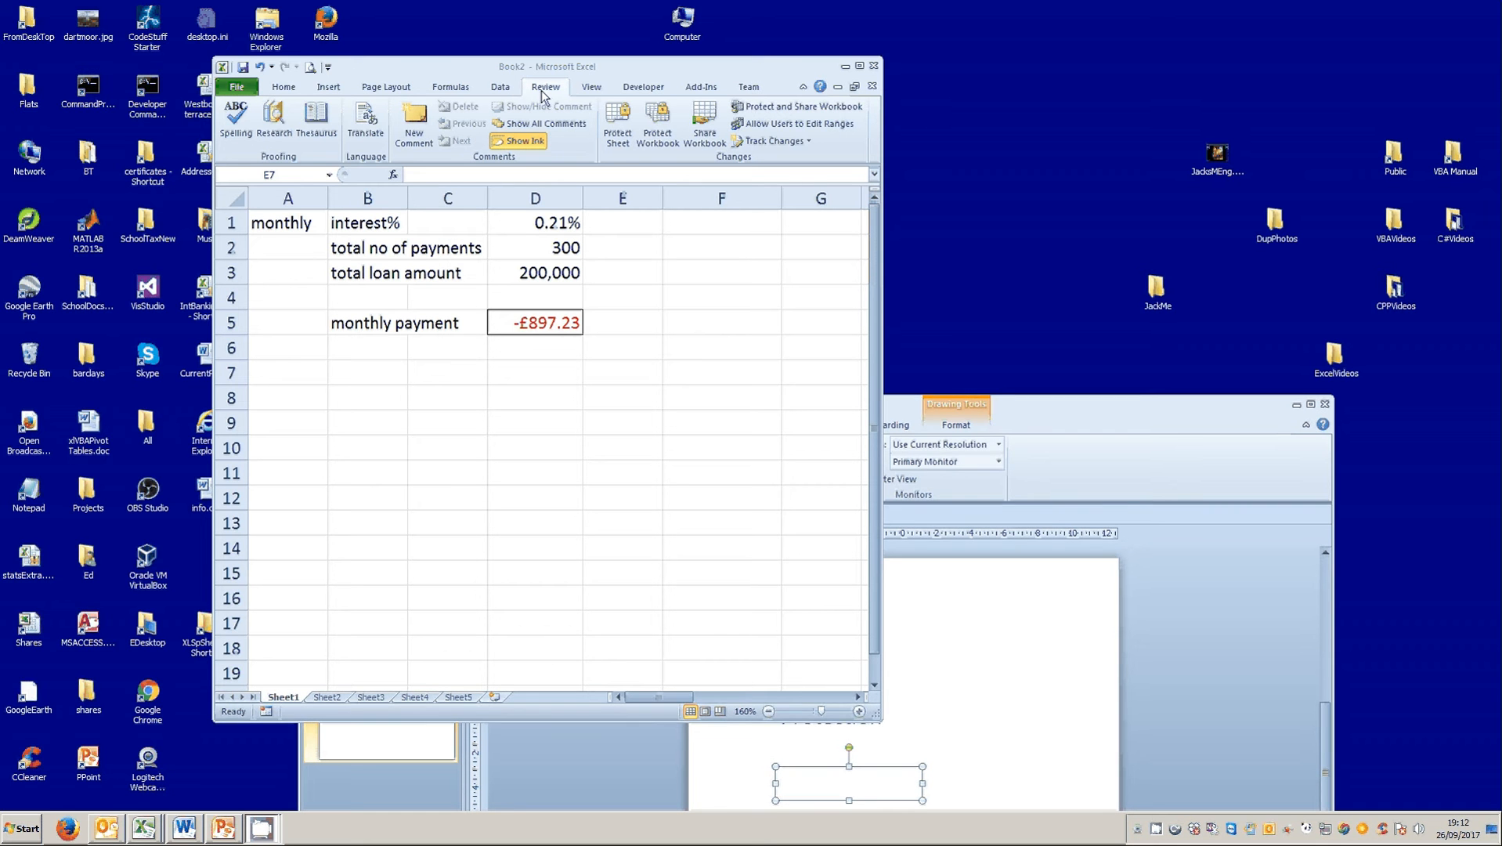
Protect Sheet1 without a password, allowing only selection of locked and unlocked cells.
left_click(615, 137)
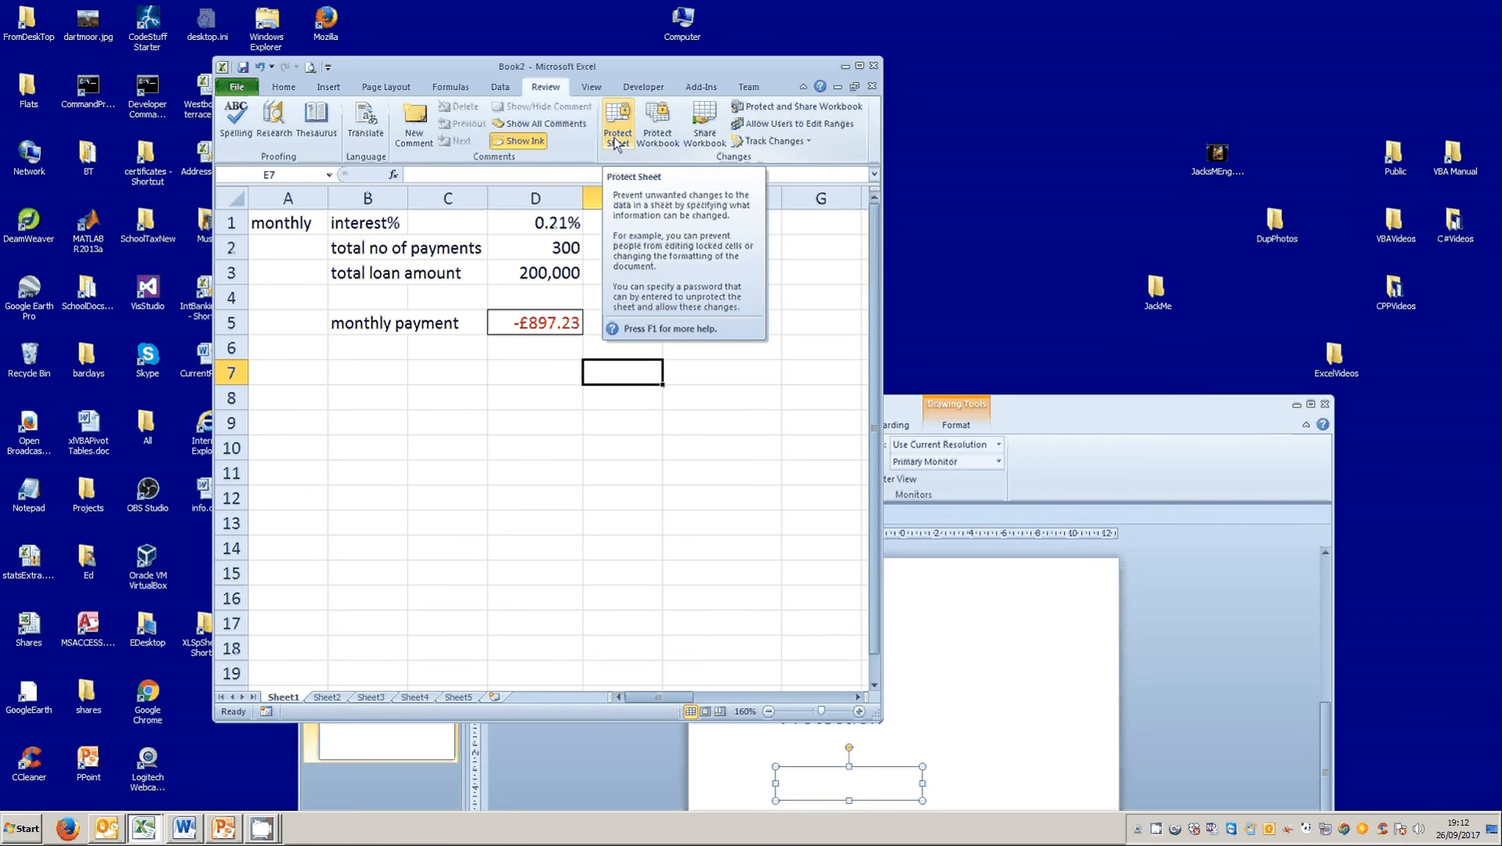
left_click(615, 139)
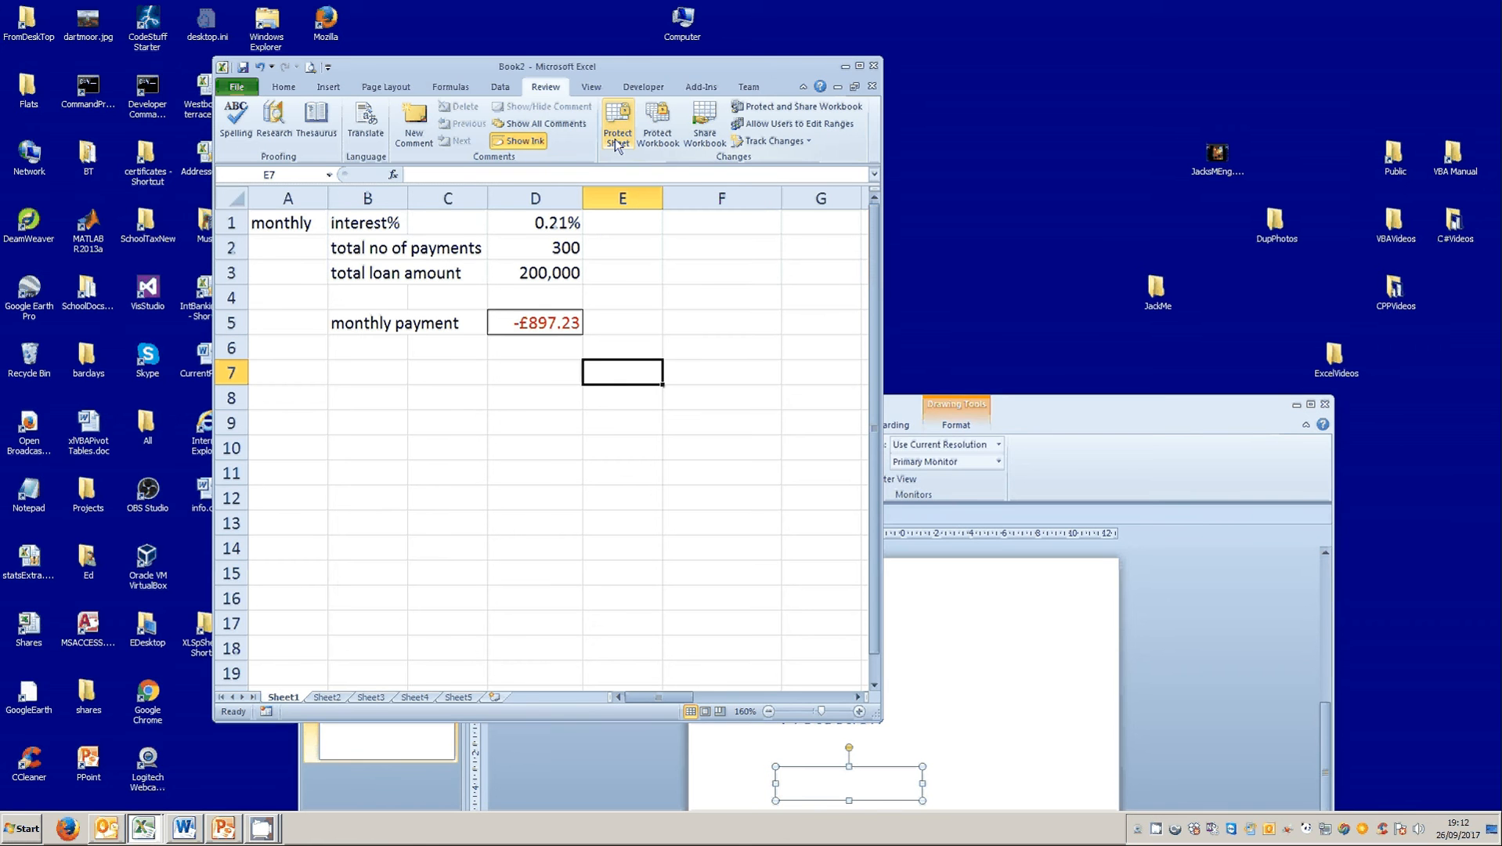
left_click(930, 459)
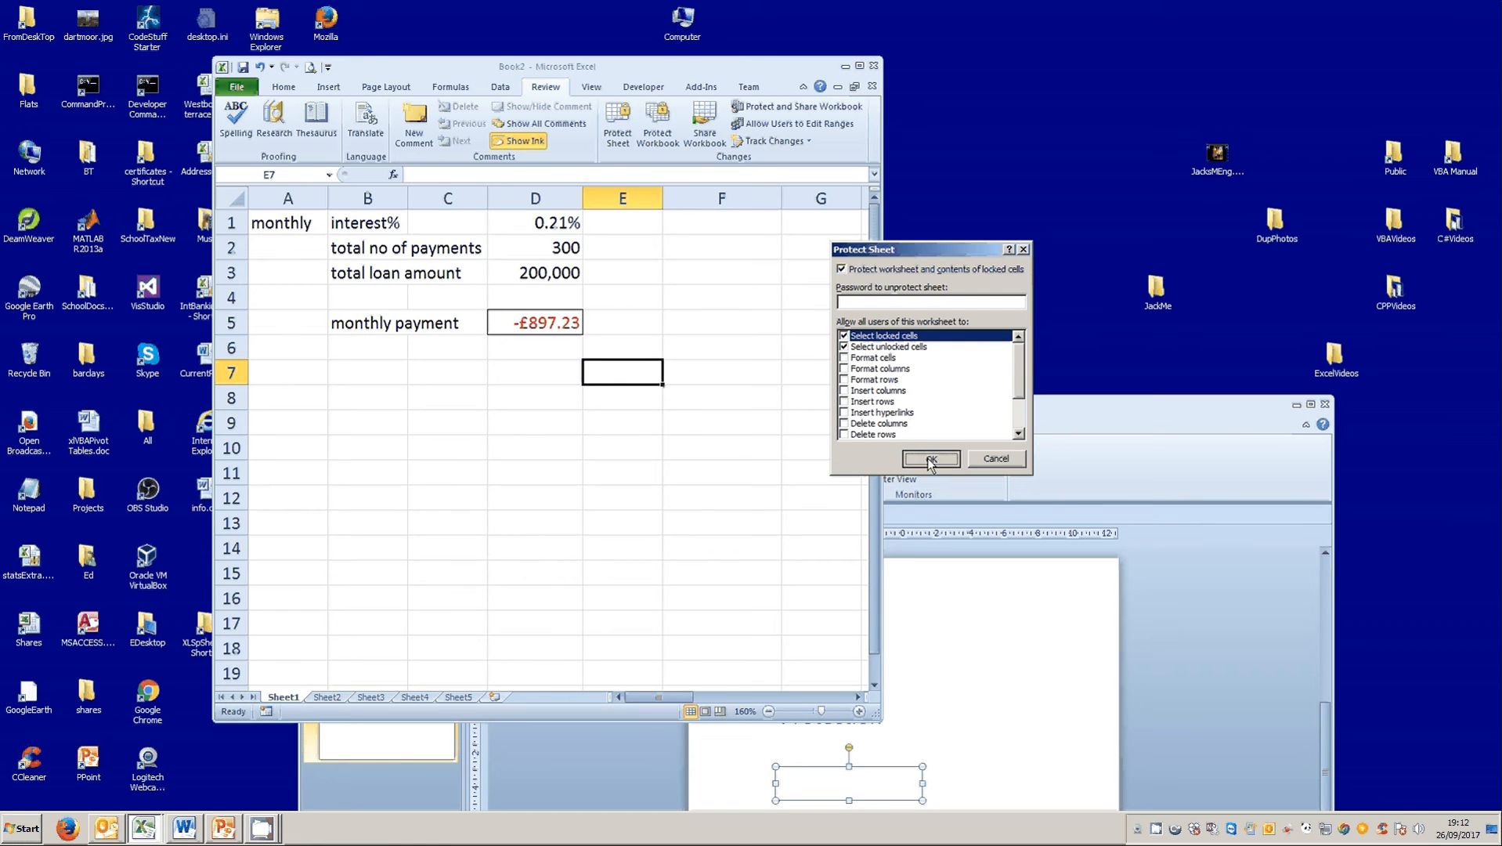
Try to edit the label in B2 and delete the number of payments in D2, dismissing each message.
left_click(347, 253)
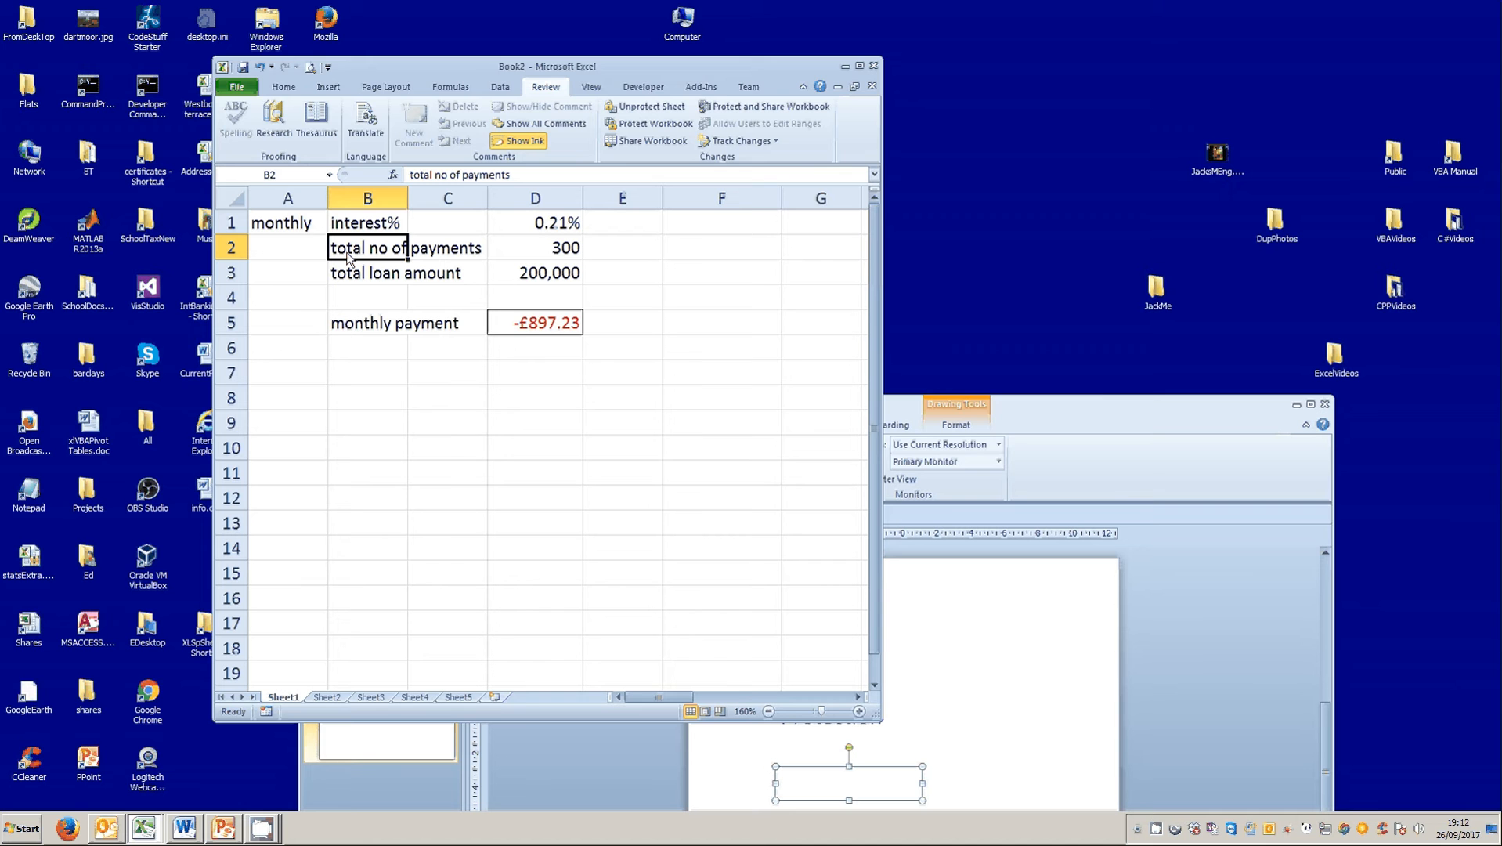
double_click(347, 258)
left_click(756, 455)
left_click(535, 248)
key("Delete")
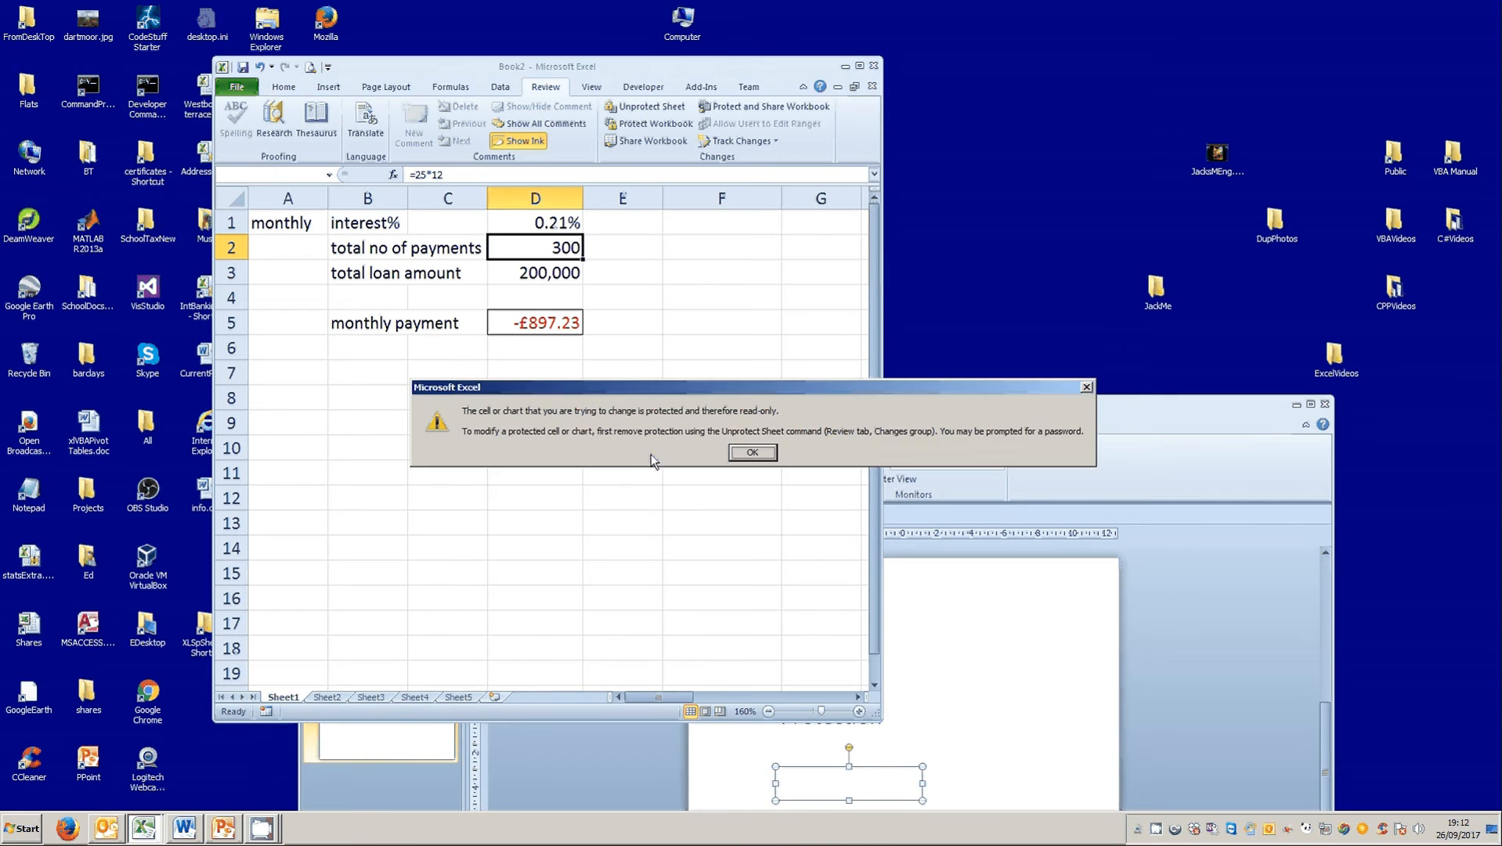
left_click(743, 454)
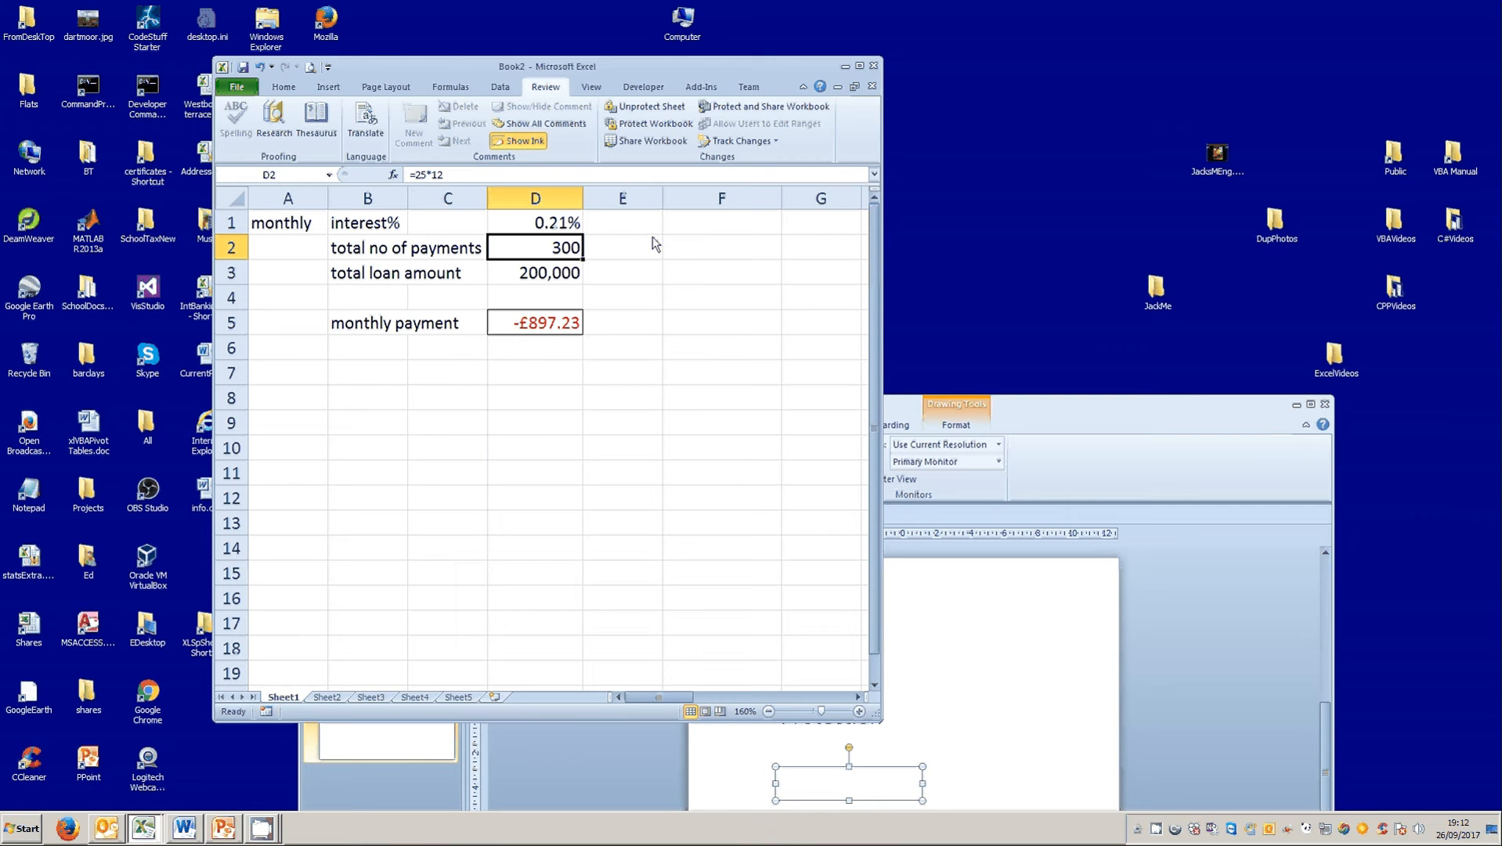
Remove the protection from Sheet1.
left_click(617, 108)
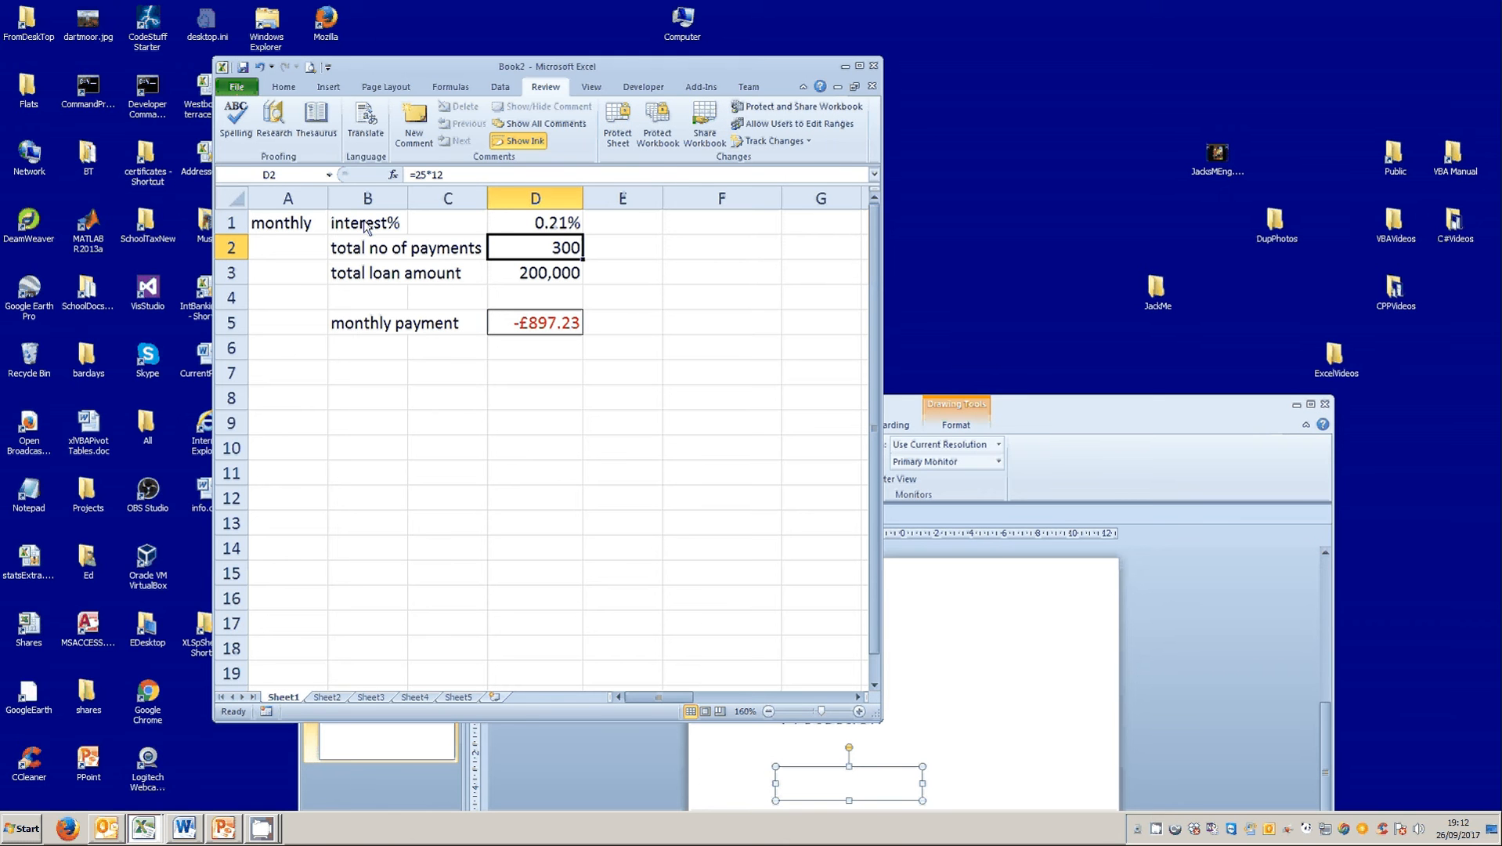
left_click_drag(548, 223, 530, 323)
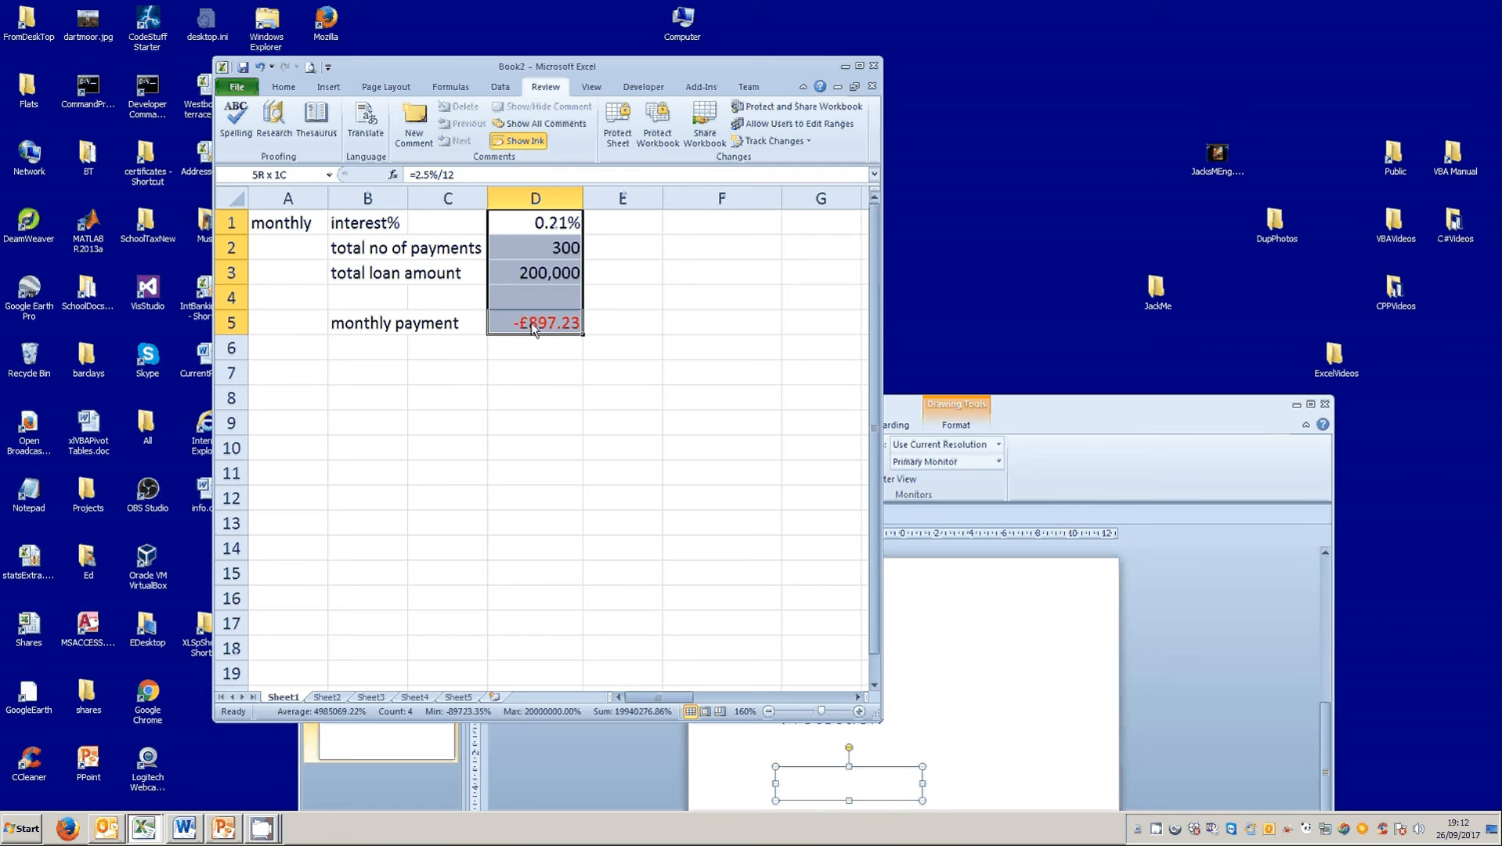
left_click(362, 233)
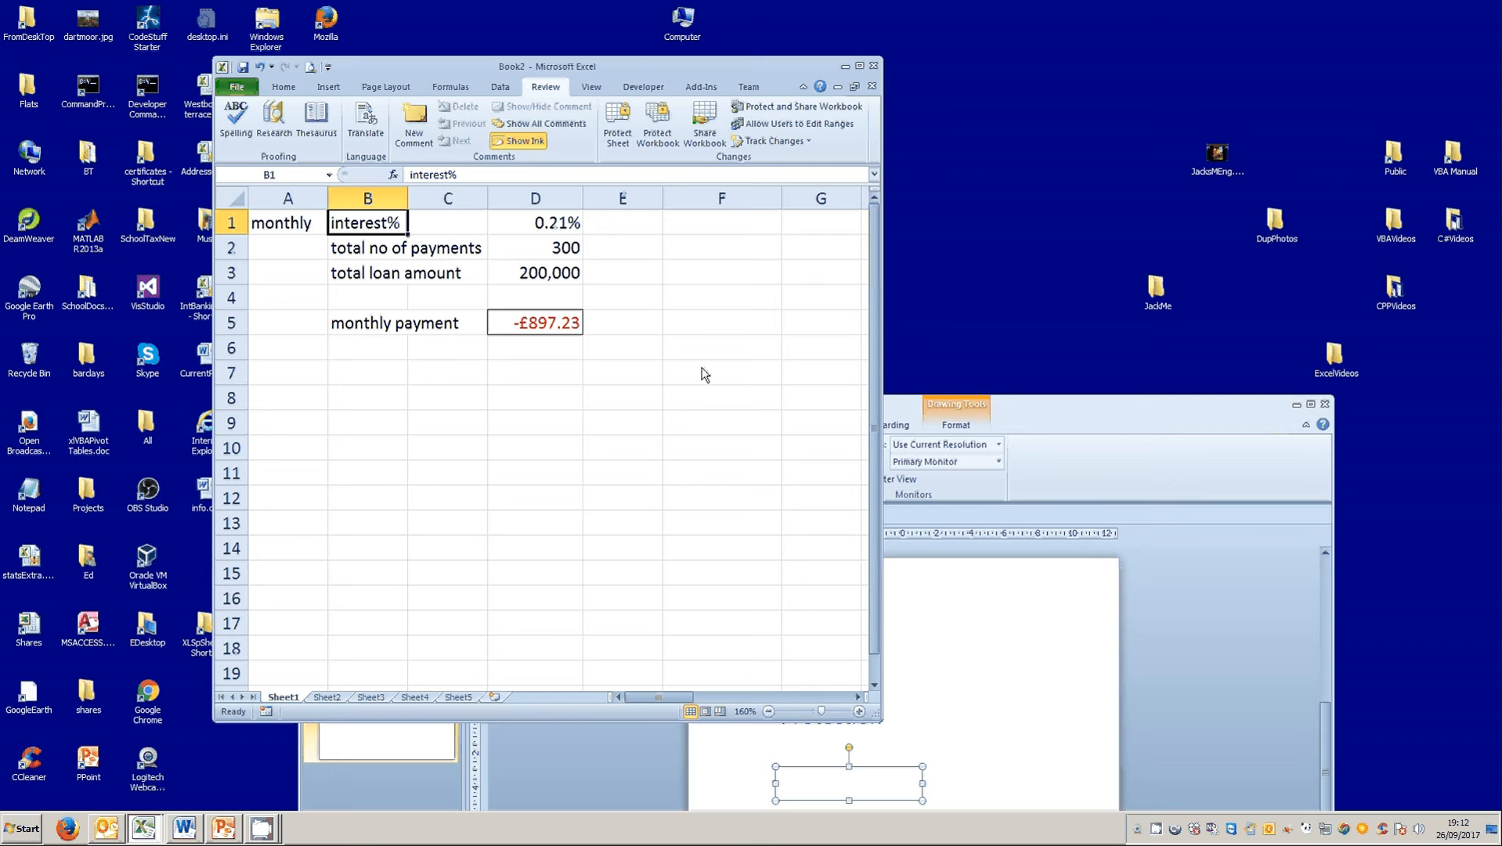
Unlock cells D1:D5 by turning off their Locked protection setting.
left_click_drag(536, 224, 539, 321)
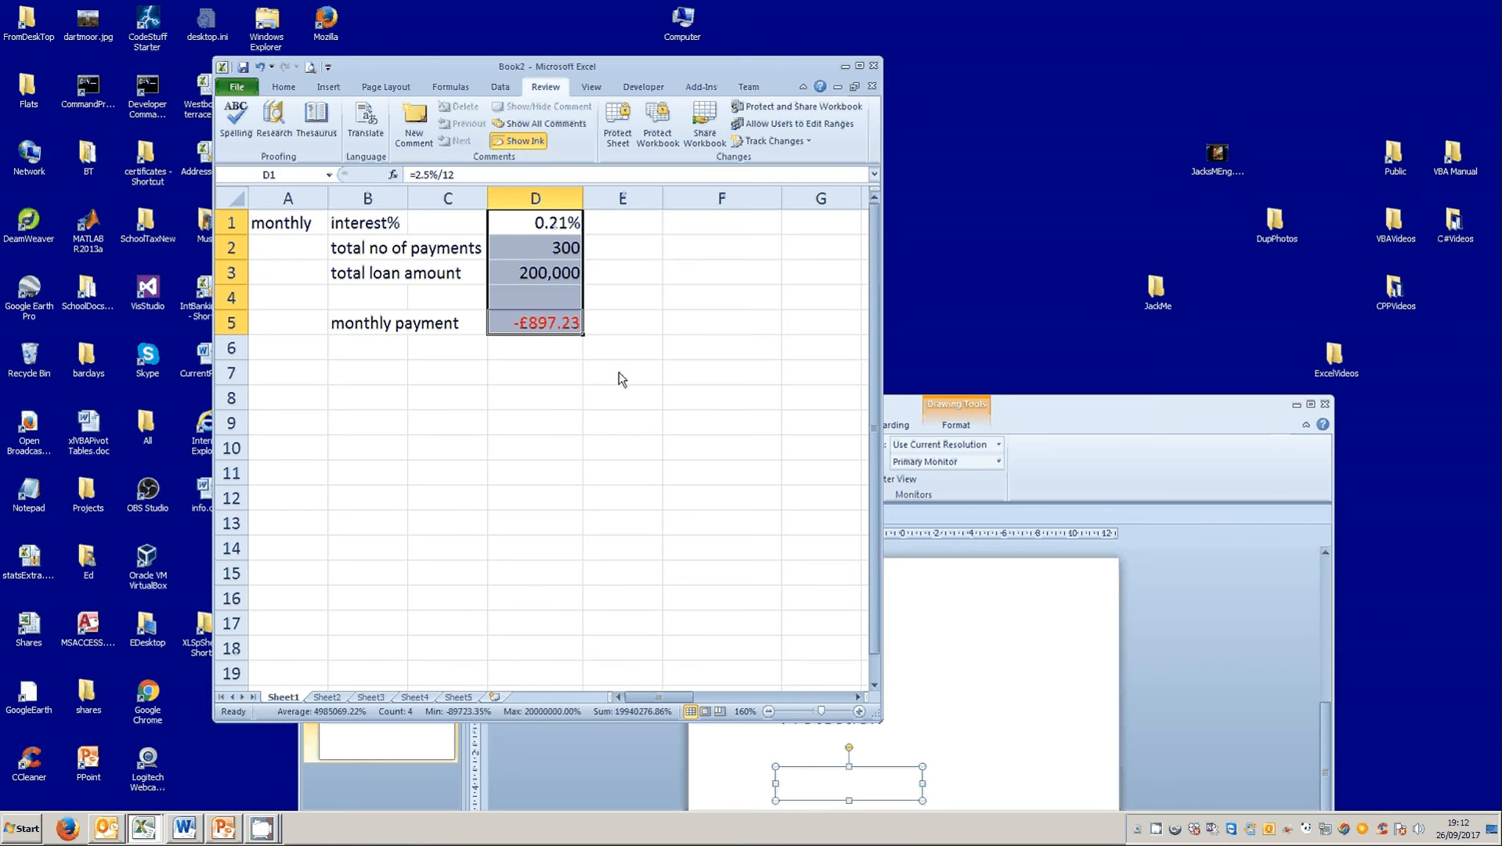
right_click(548, 252)
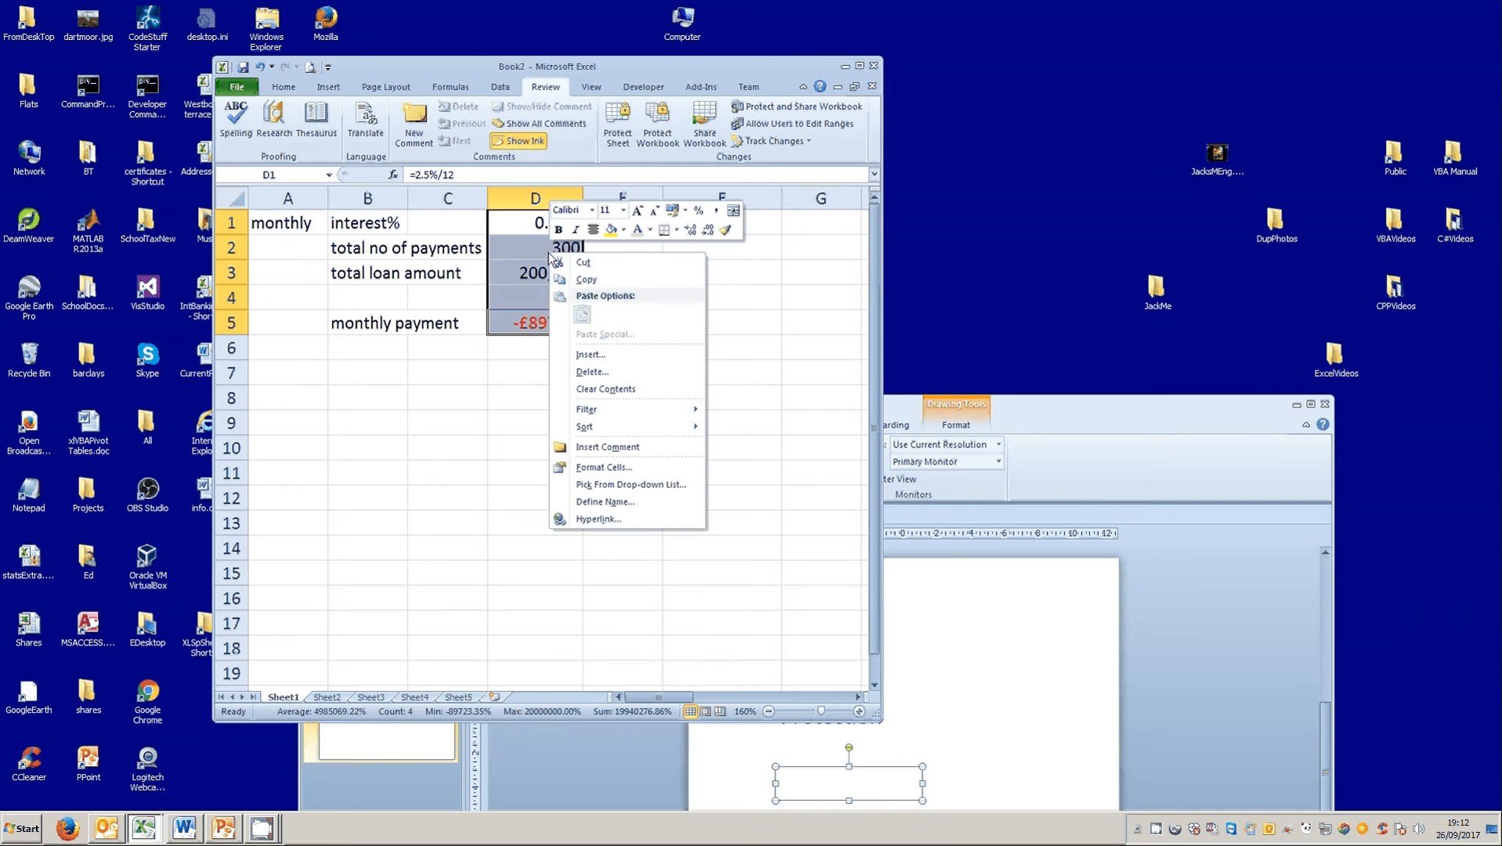
left_click(597, 466)
left_click(418, 332)
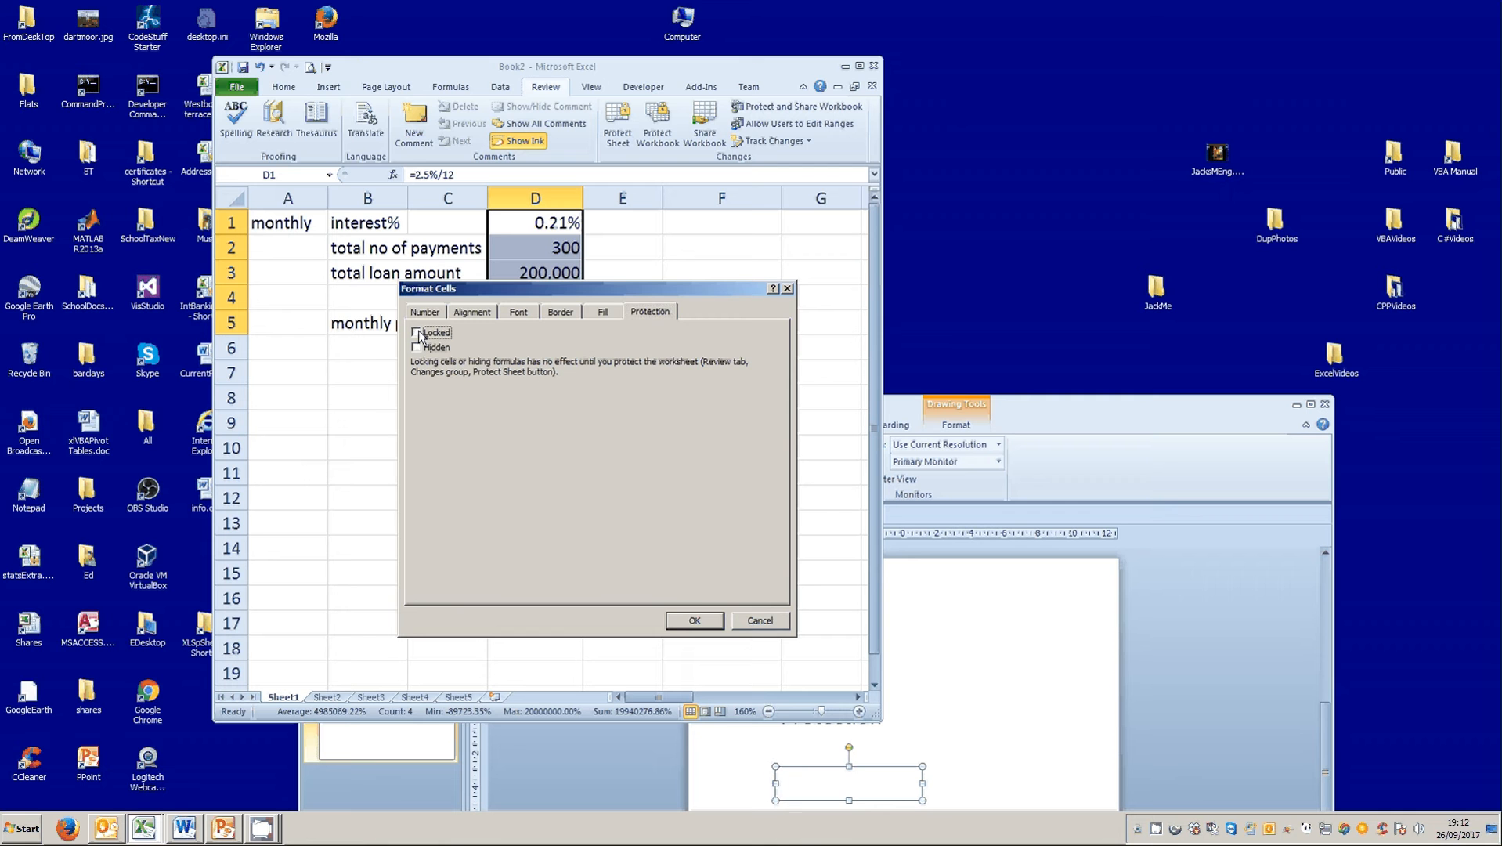
left_click(695, 620)
Protect Sheet1 again without a password, allowing only selection of locked and unlocked cells.
left_click(544, 430)
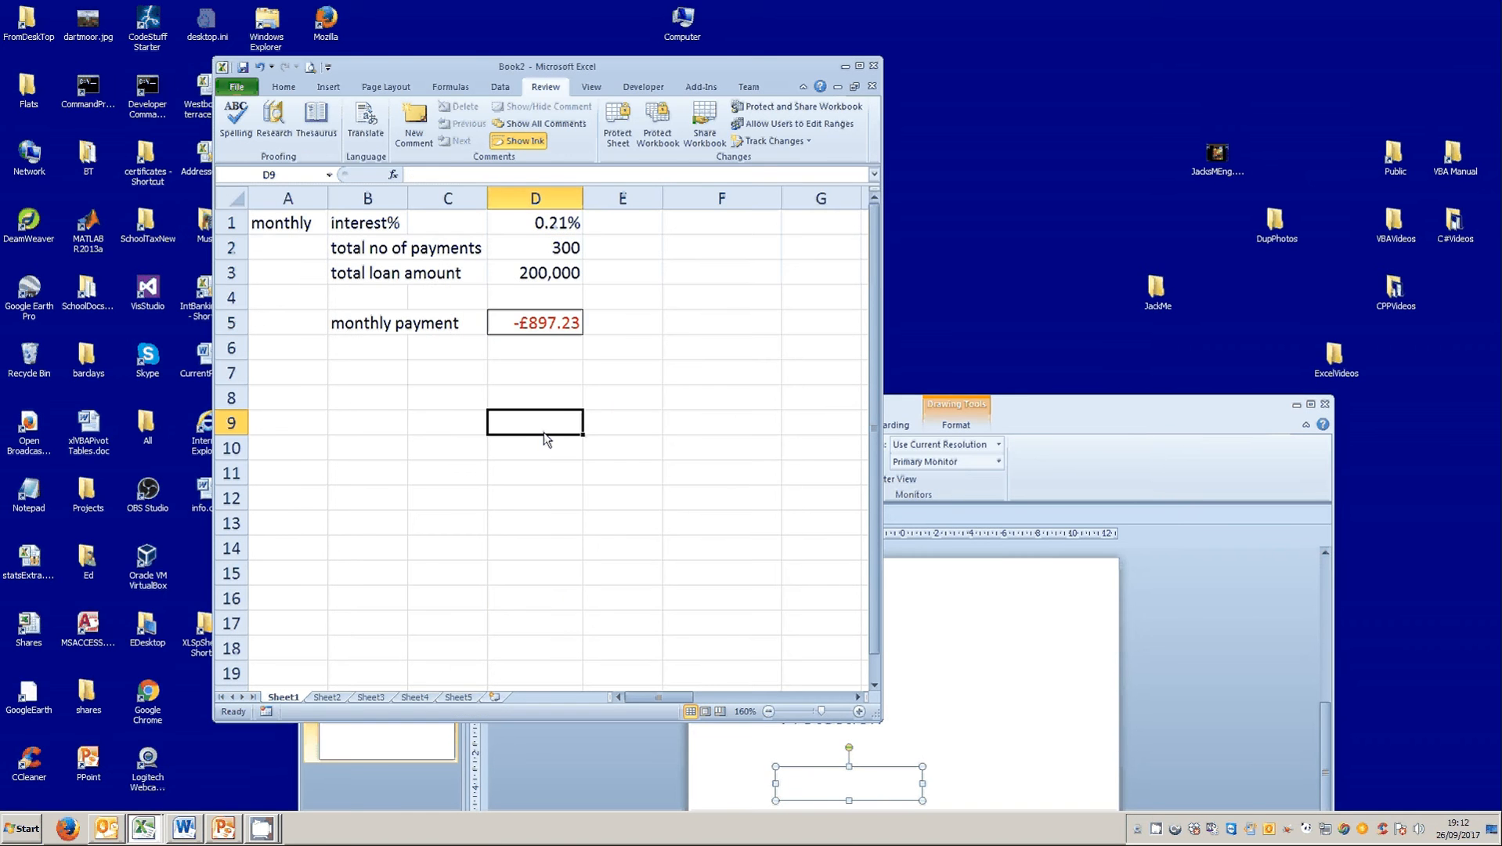
left_click(617, 129)
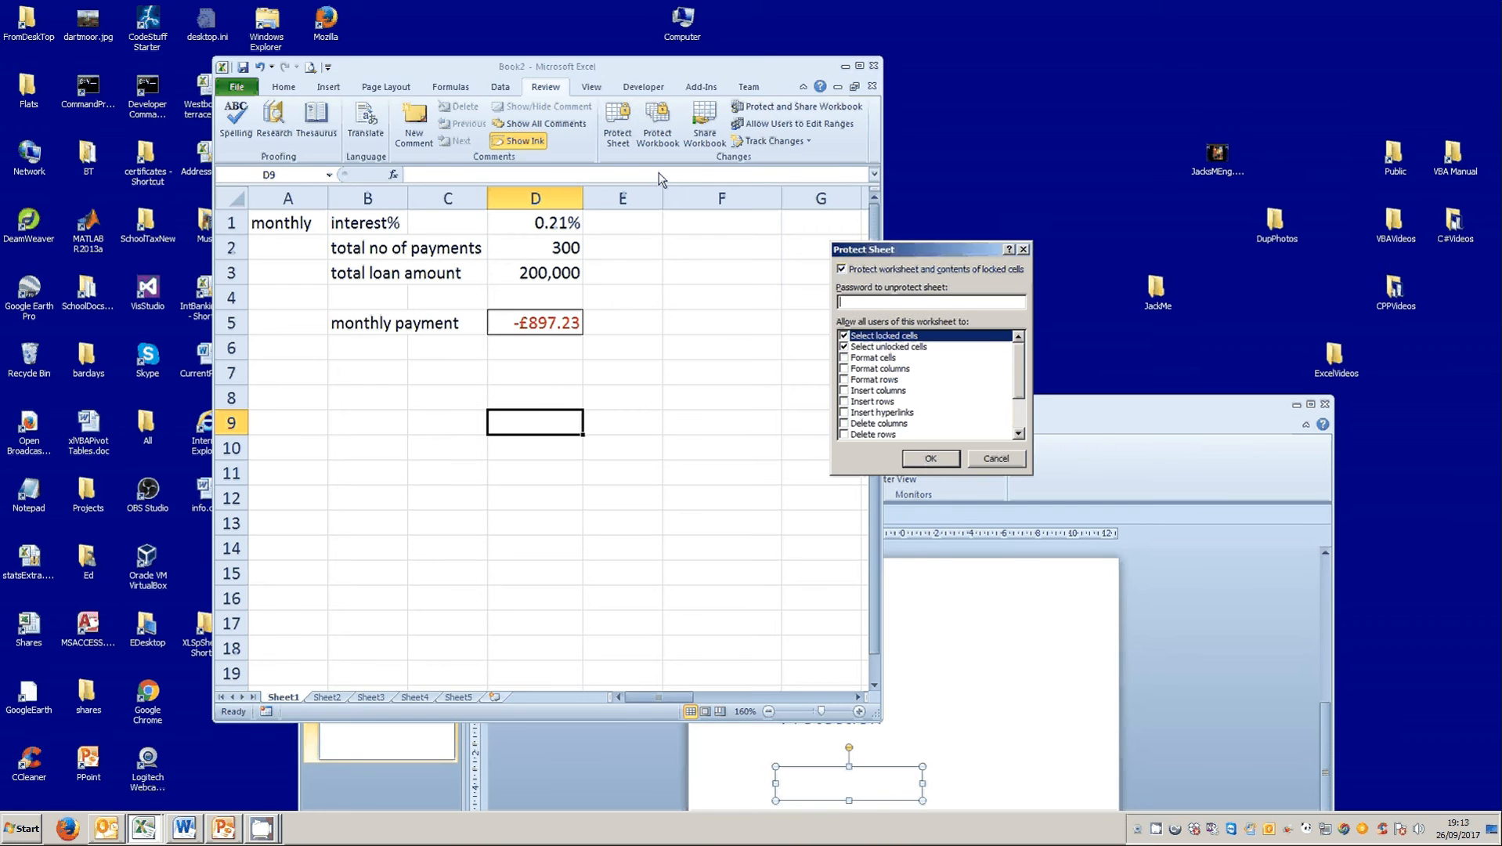
left_click(926, 462)
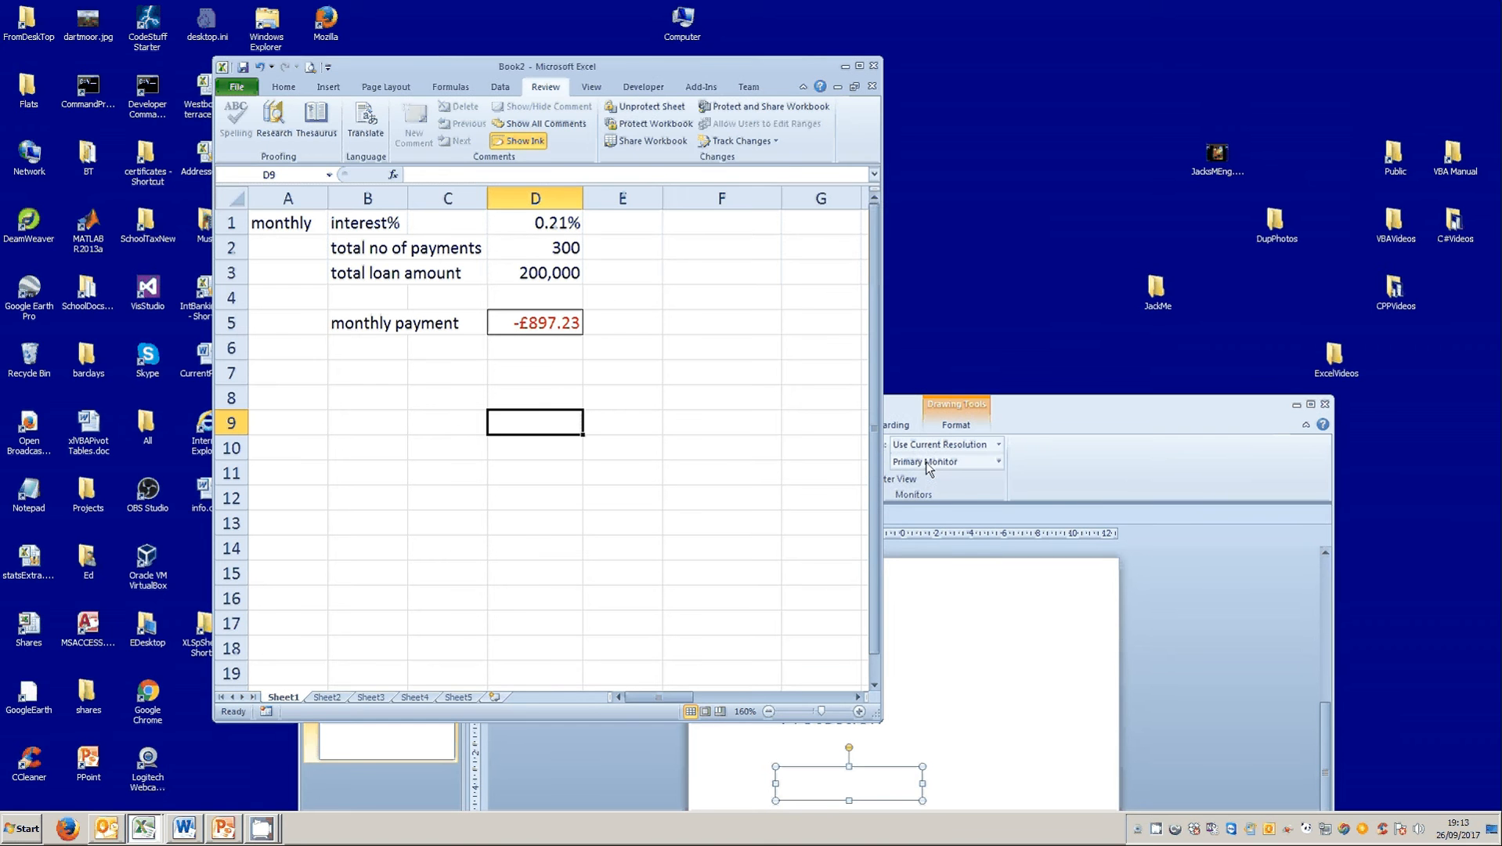
Try to edit the locked label in B2 and dismiss the message.
left_click(361, 251)
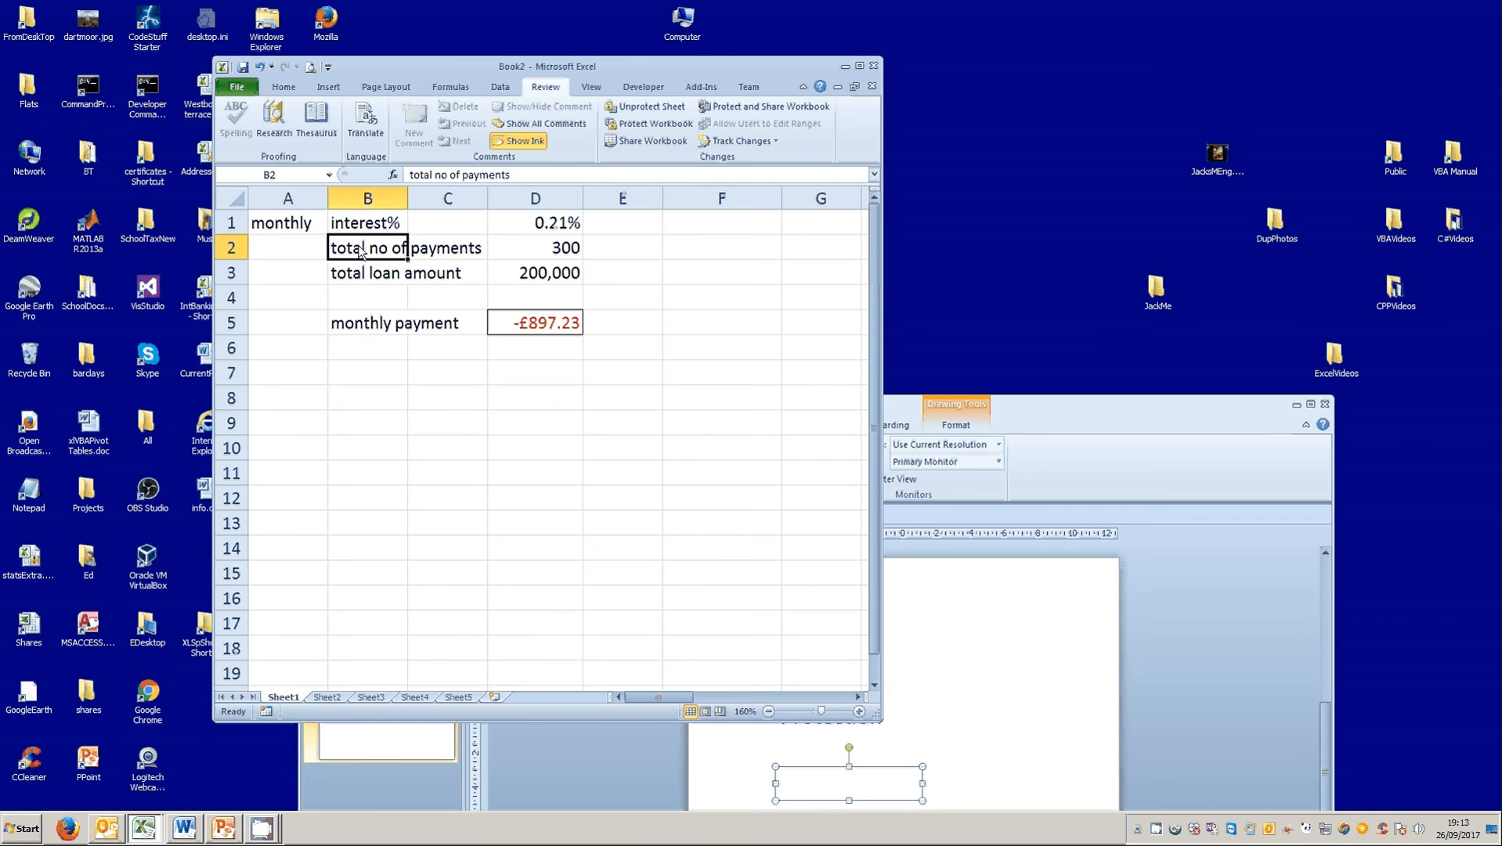
double_click(360, 252)
left_click(748, 450)
Set the total number of payments in D2 to 400.
left_click(553, 256)
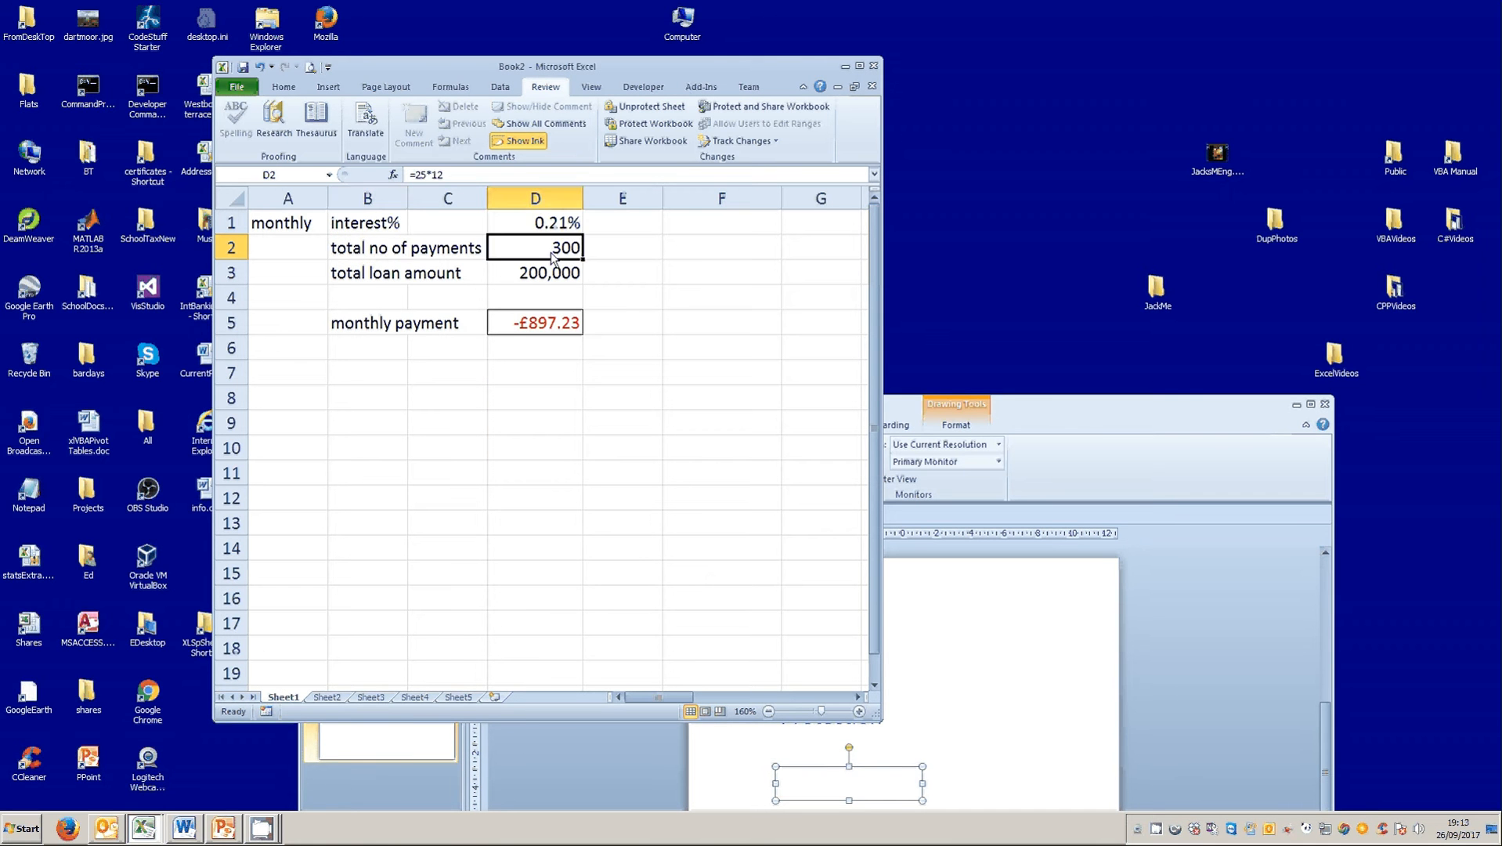
type("4")
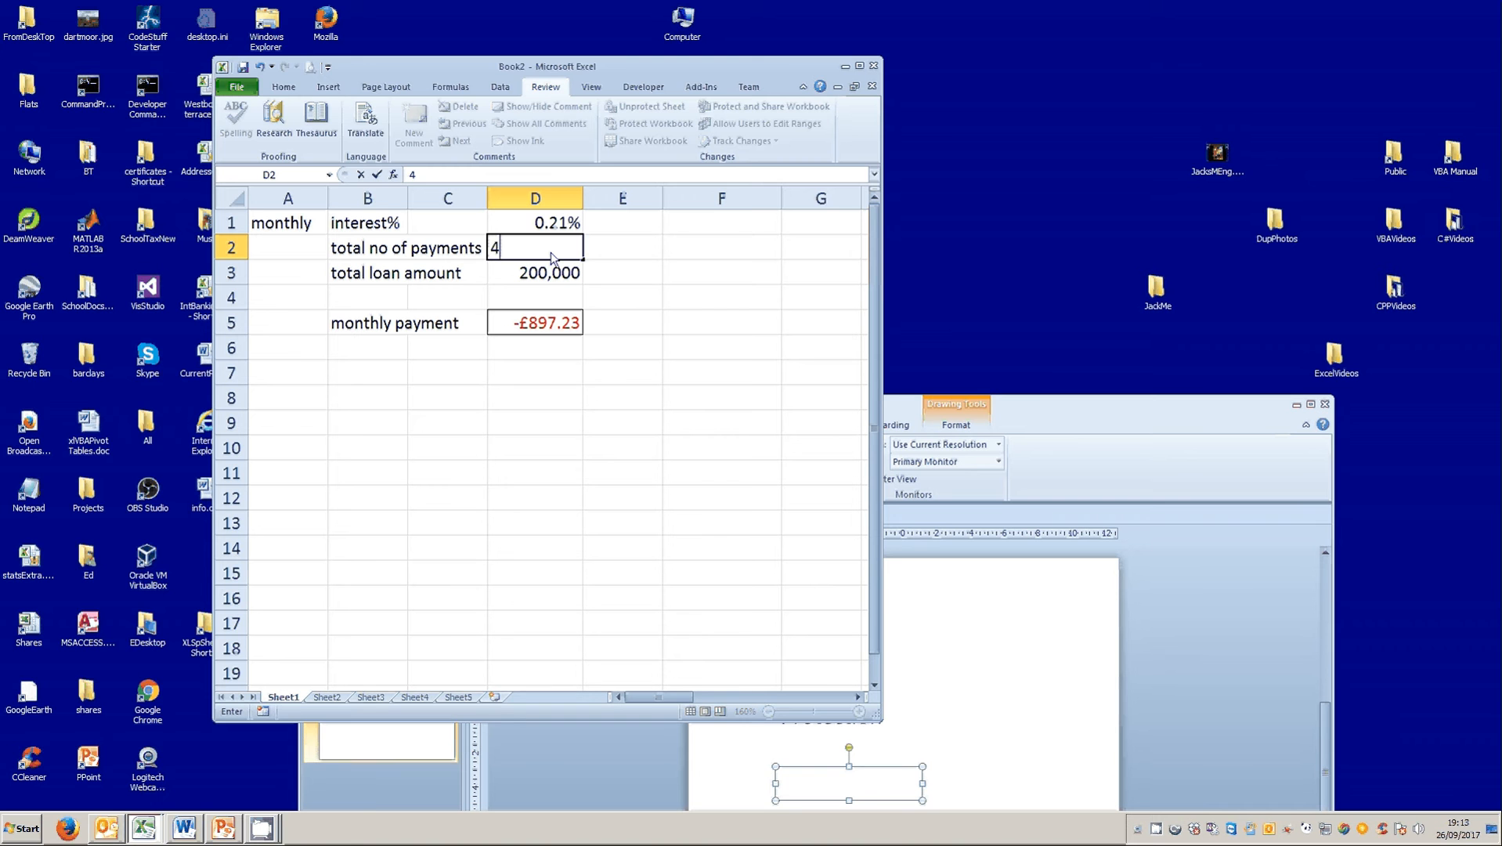
type("0")
key("BackSpace")
type("00")
key("Return")
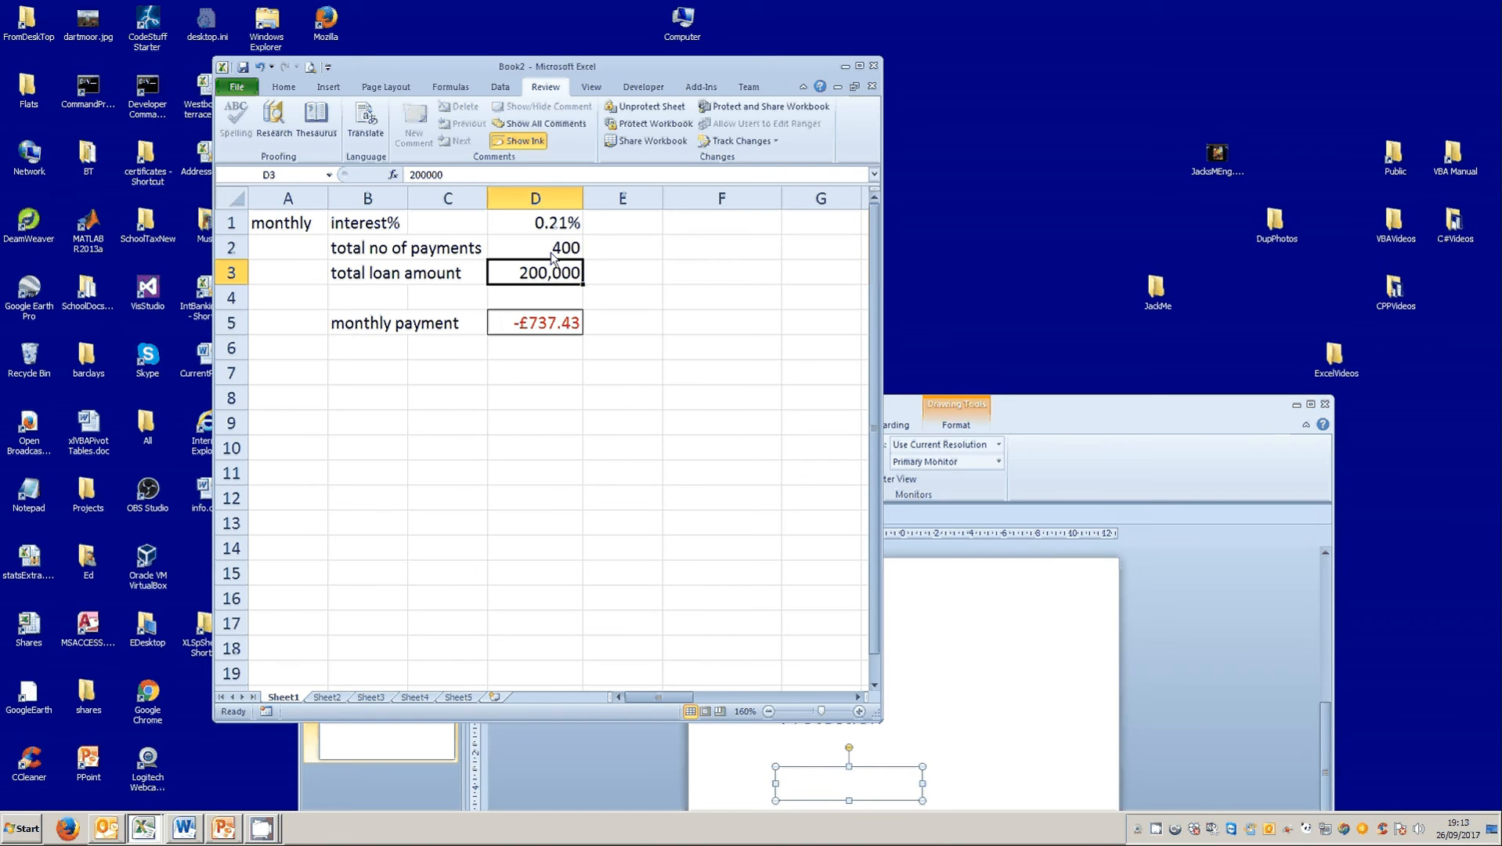
Remove the sheet protection from Sheet1.
left_click(635, 109)
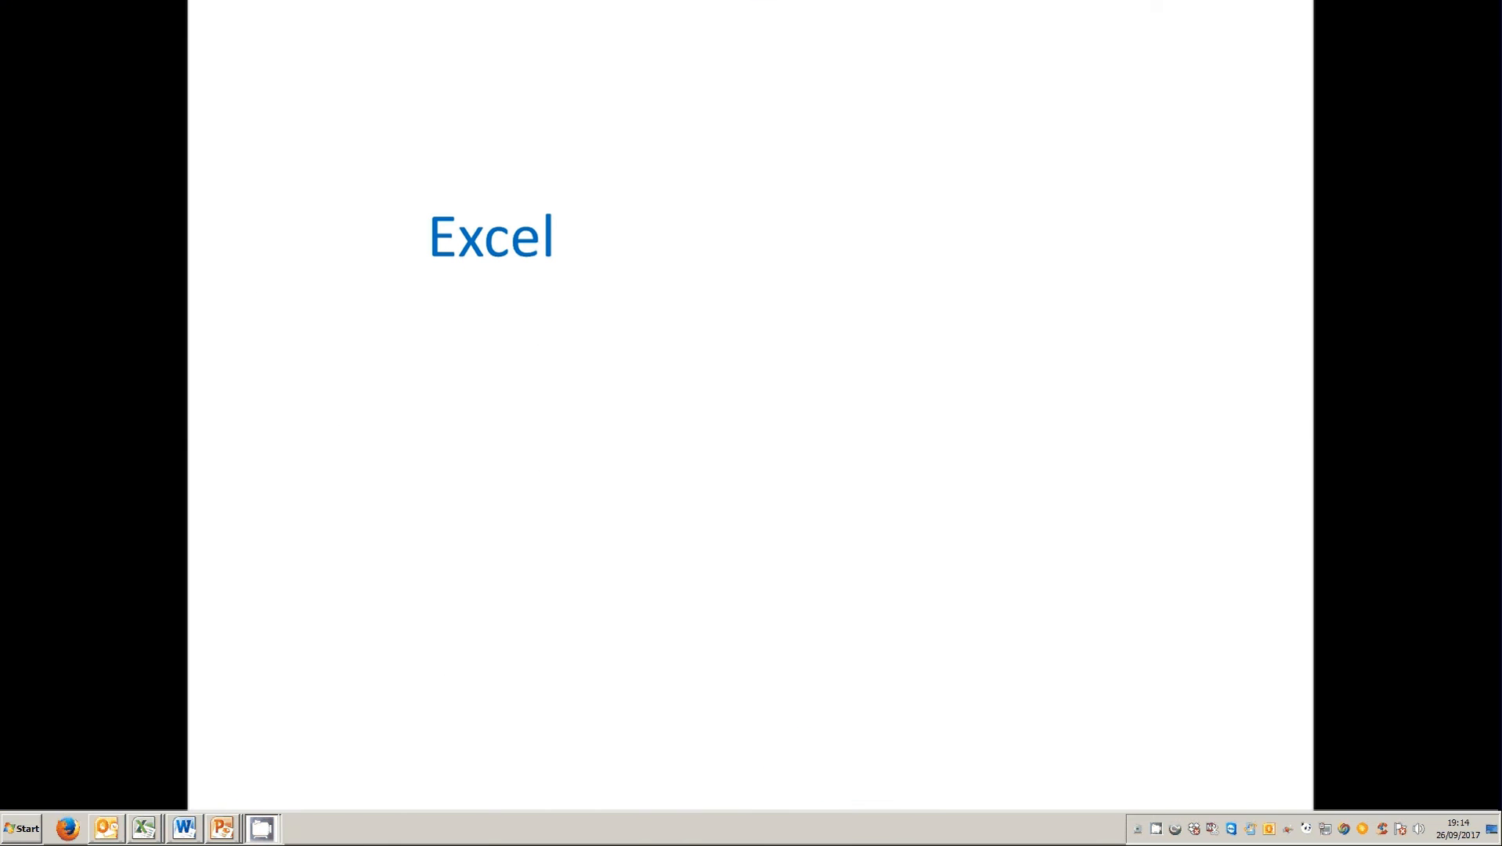
left_click(956, 440)
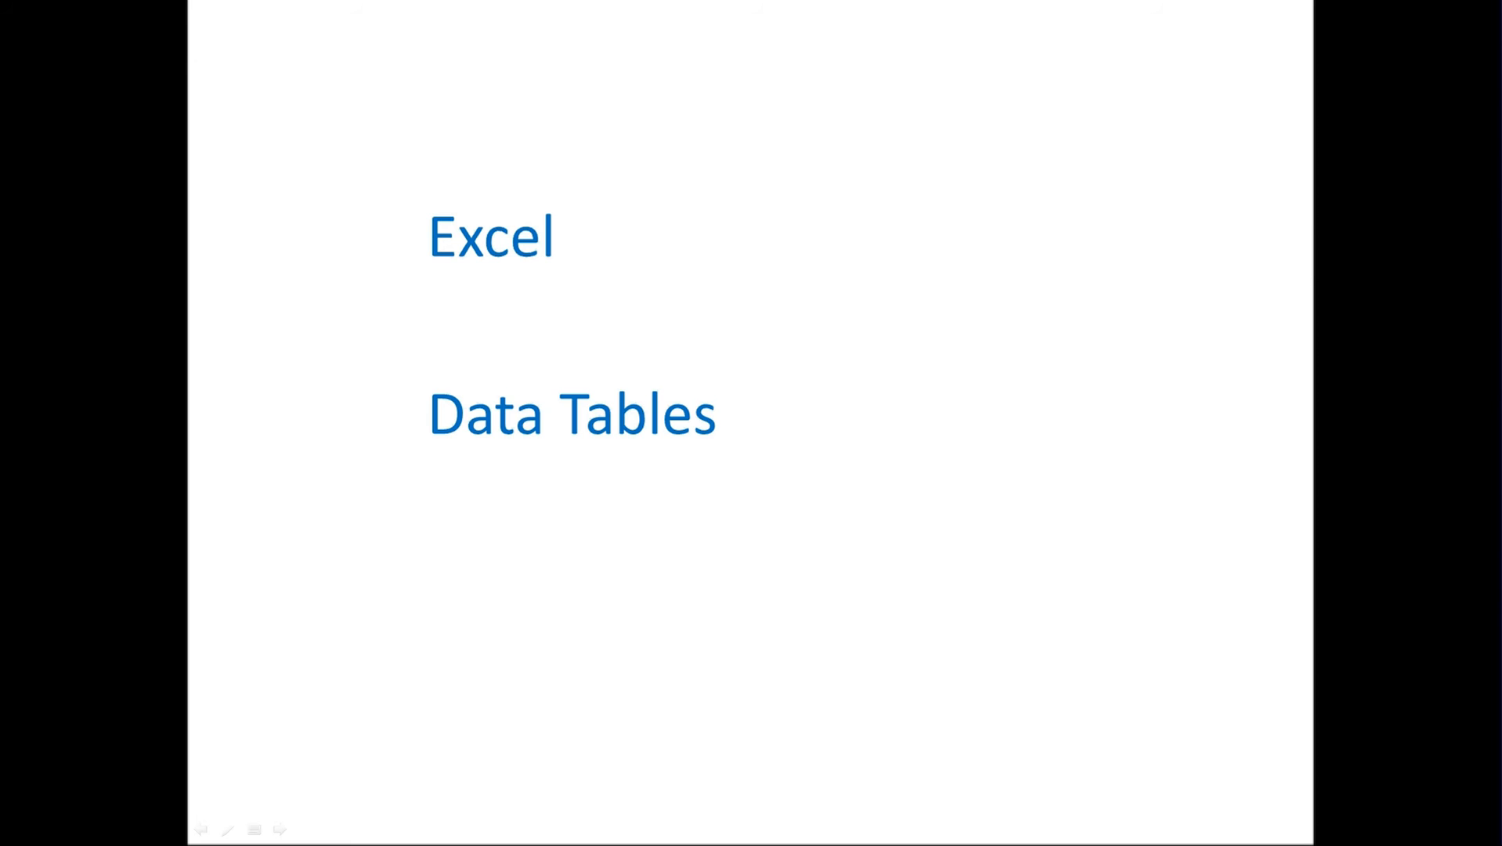
key("Escape")
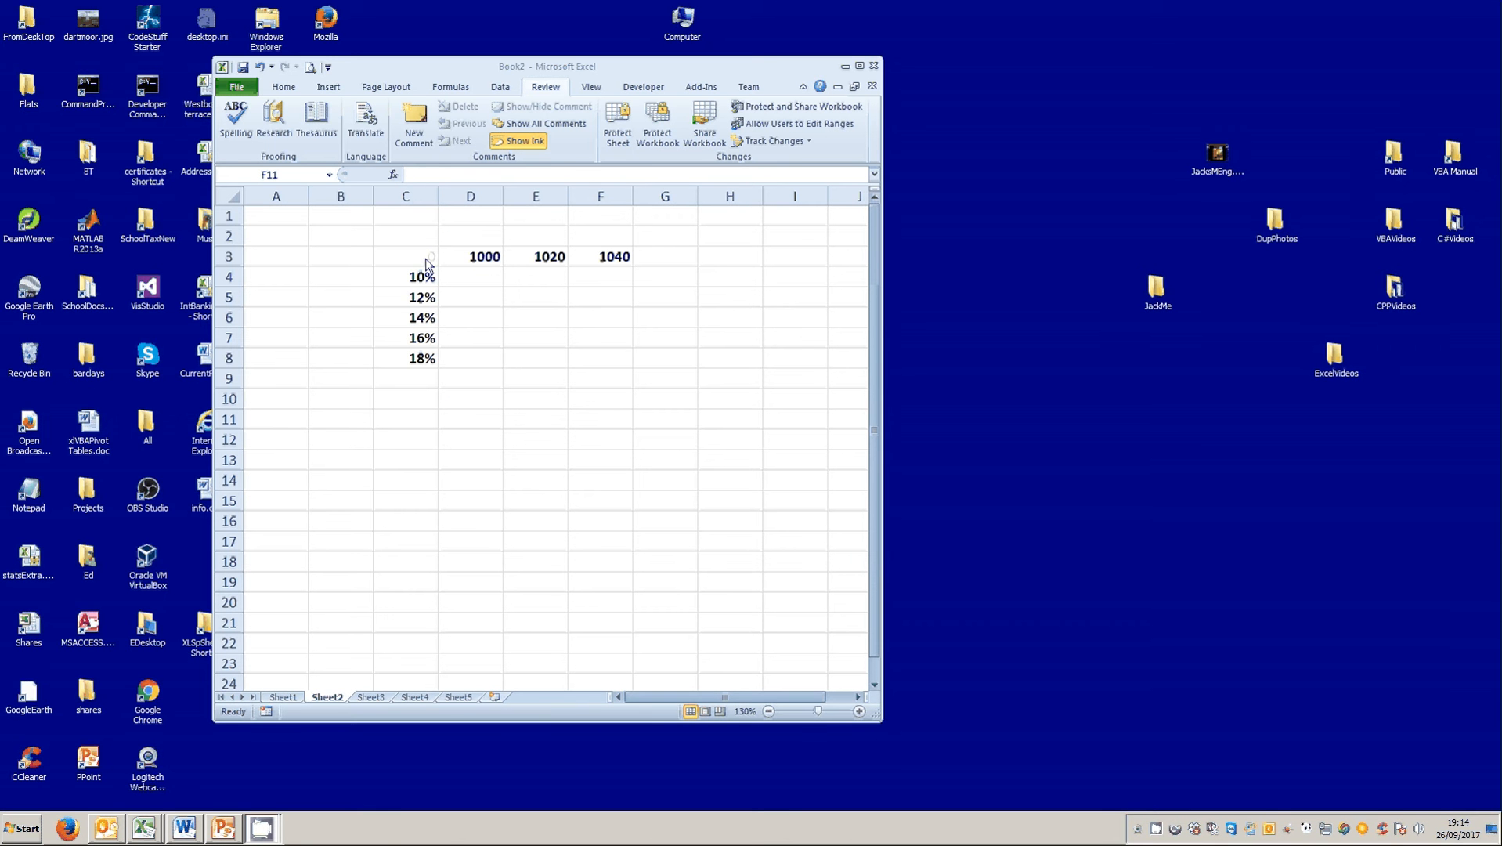
Enter the formula =C4*D3 in D4, multiplying the 10% rate by the 1000 amount.
left_click(475, 279)
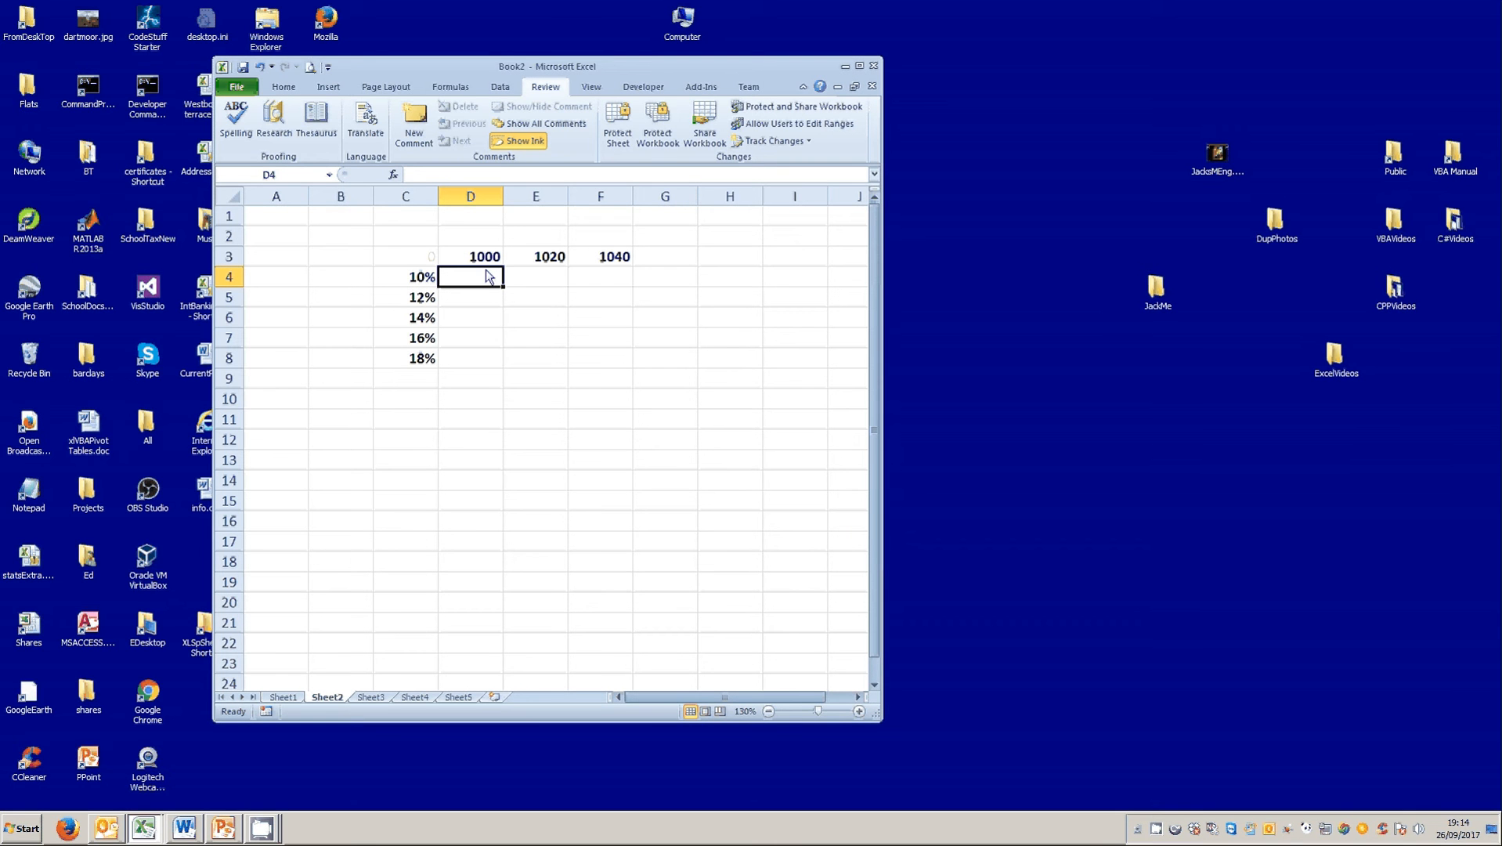
type("=")
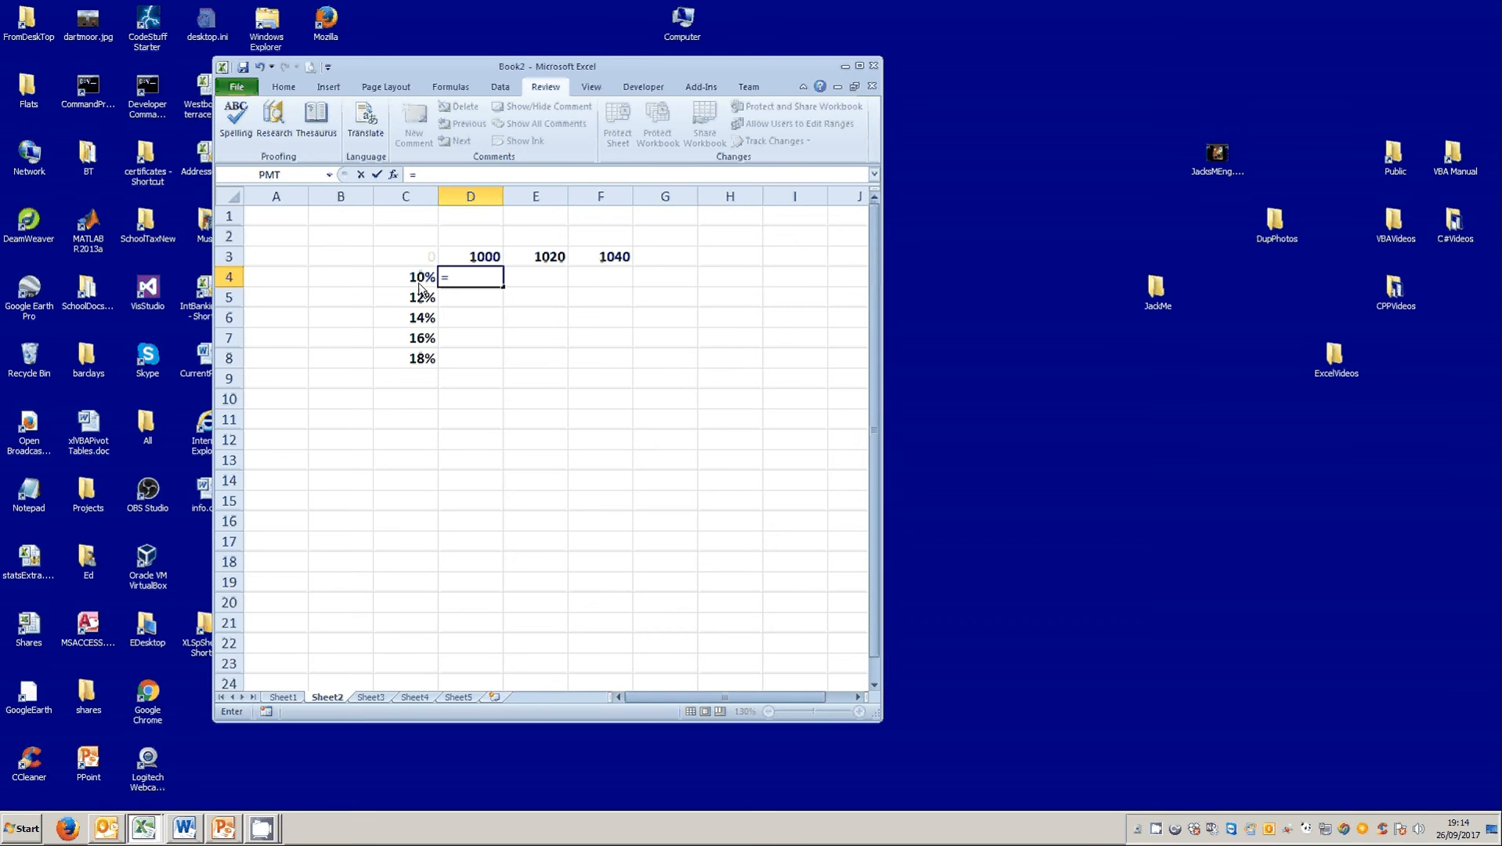
left_click(420, 284)
type("*")
left_click(478, 256)
left_click(378, 175)
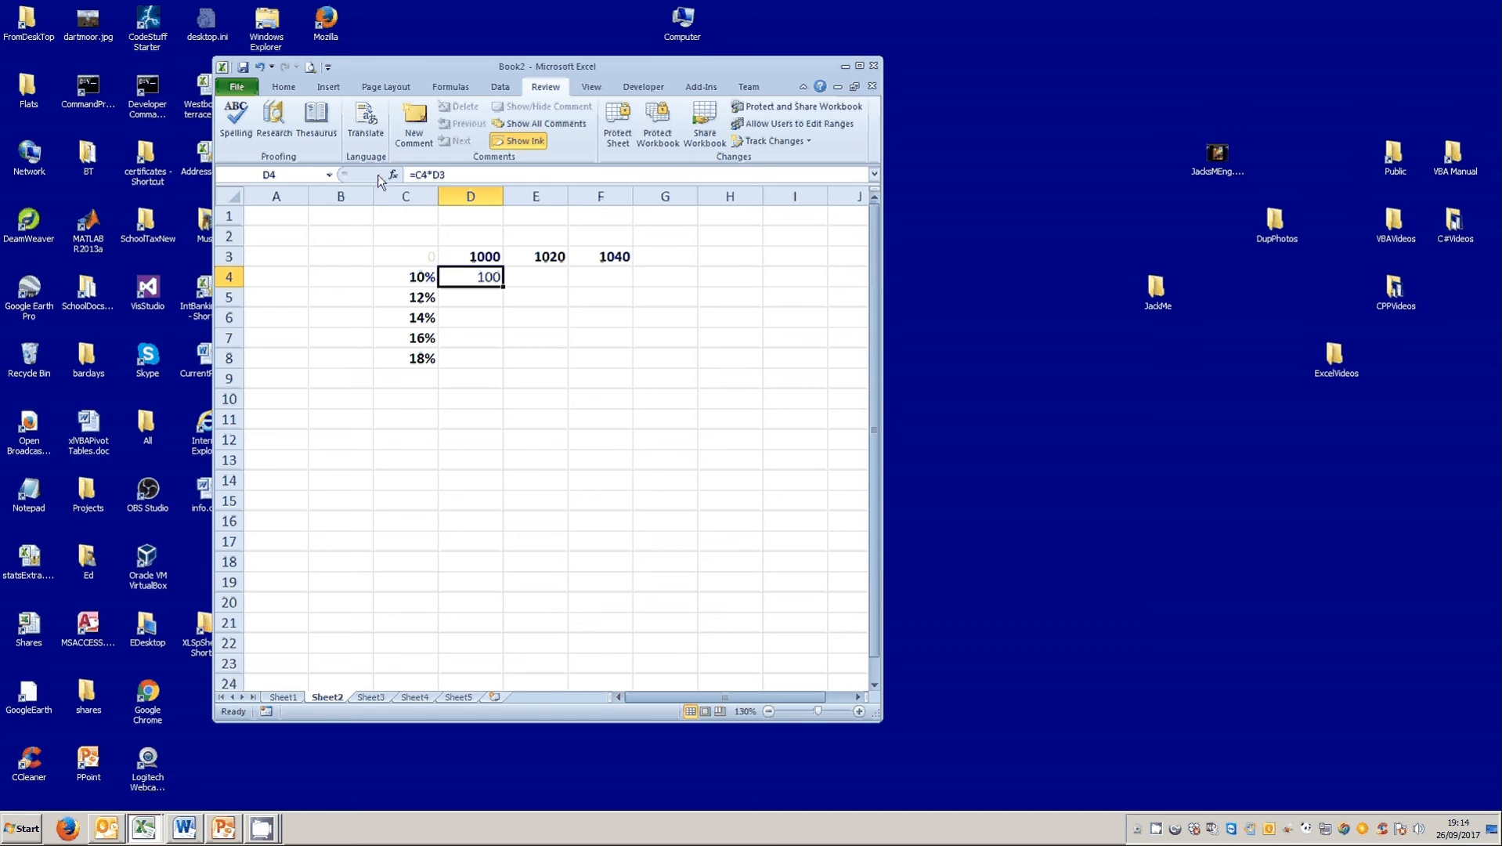
Make both references in D4 absolute as =$C$4*$D$3 and fill the formula across D4:F8.
left_click(423, 174)
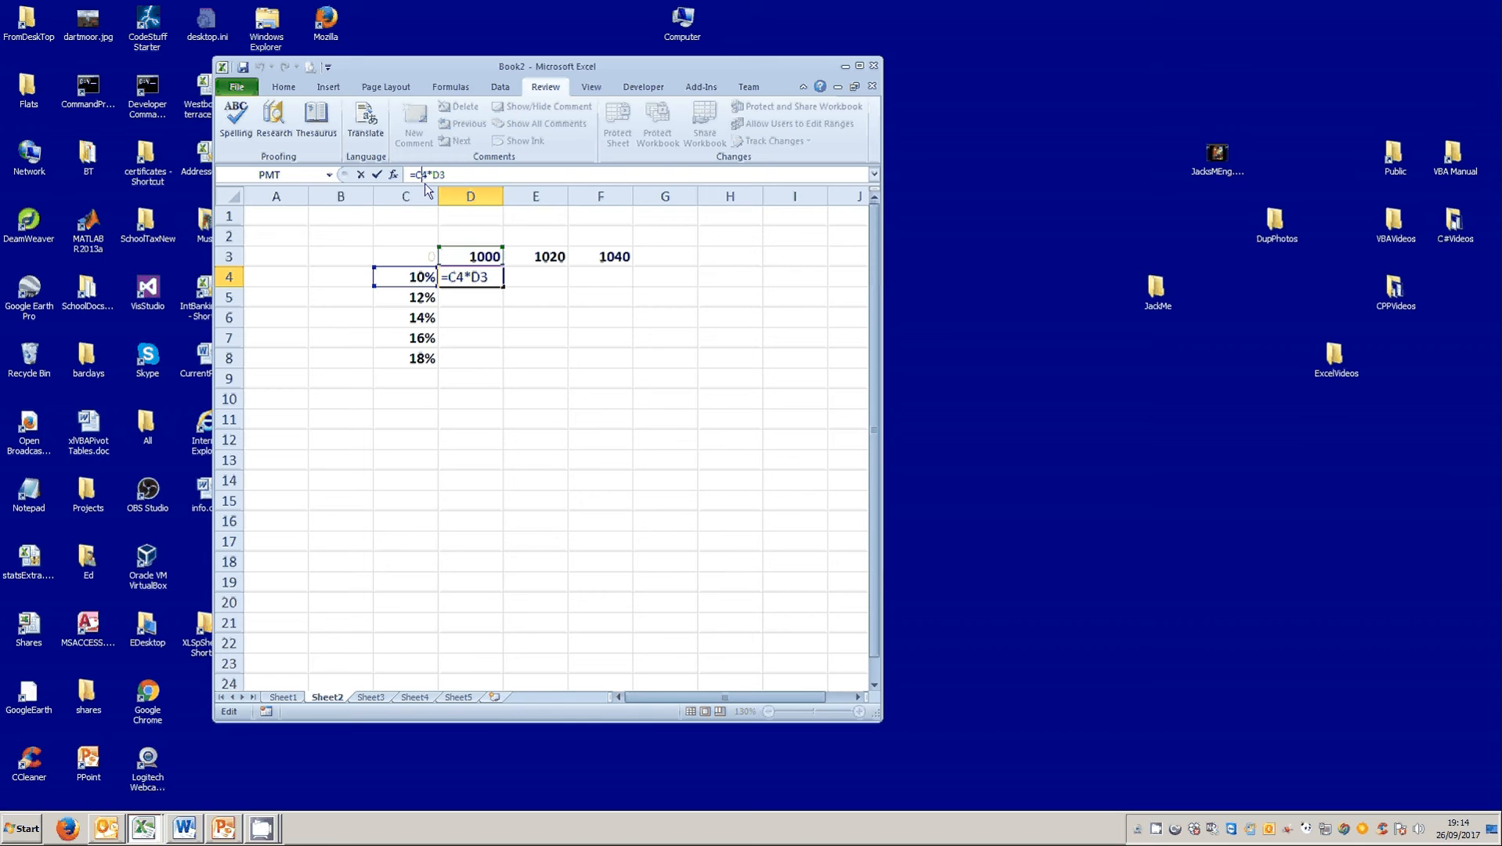
key("F4")
left_click(453, 174)
key("F4")
left_click(375, 175)
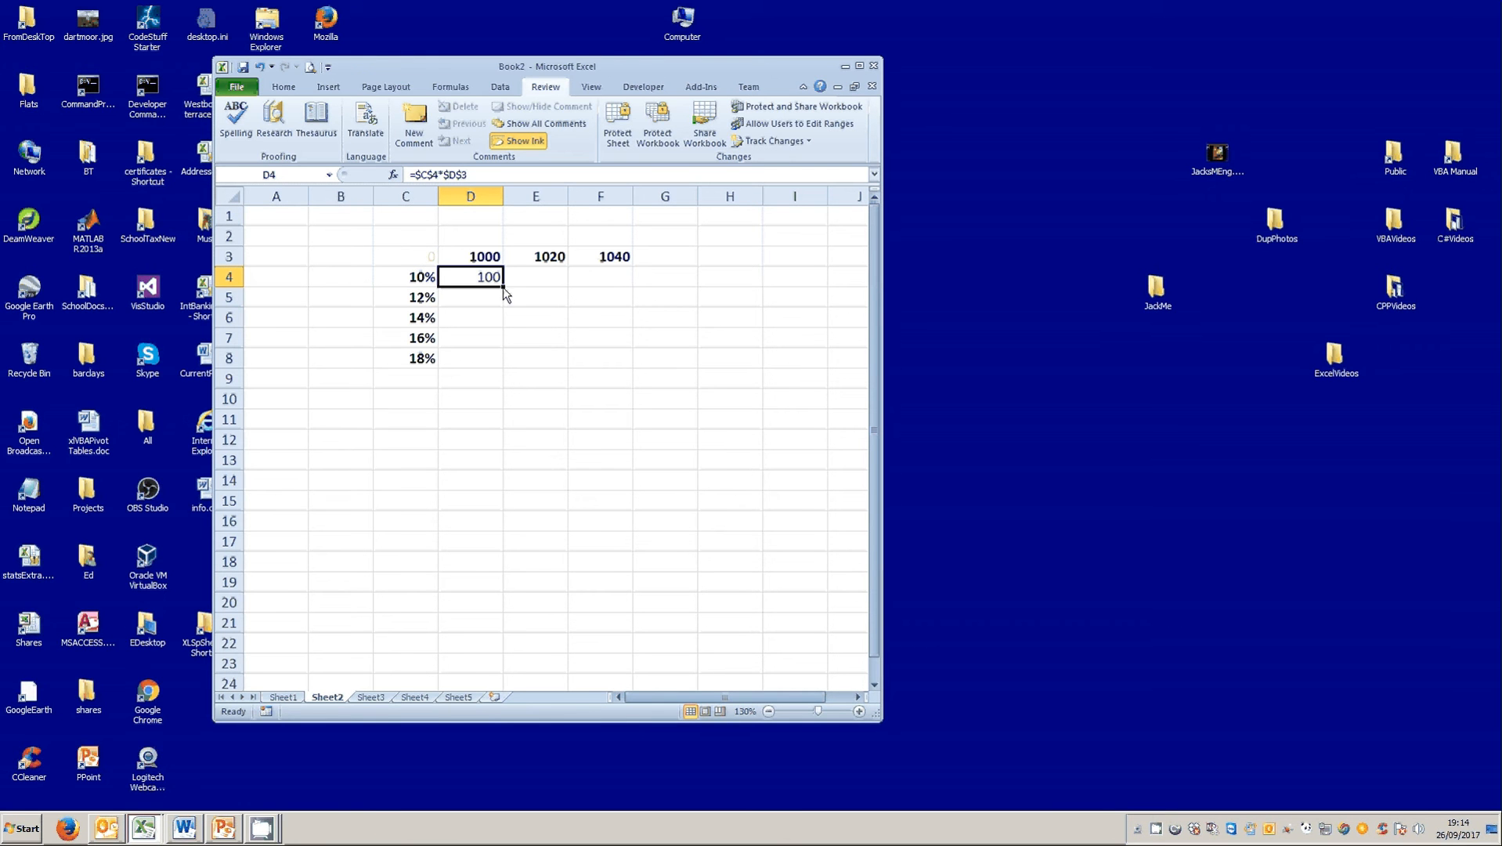
left_click_drag(504, 288, 626, 365)
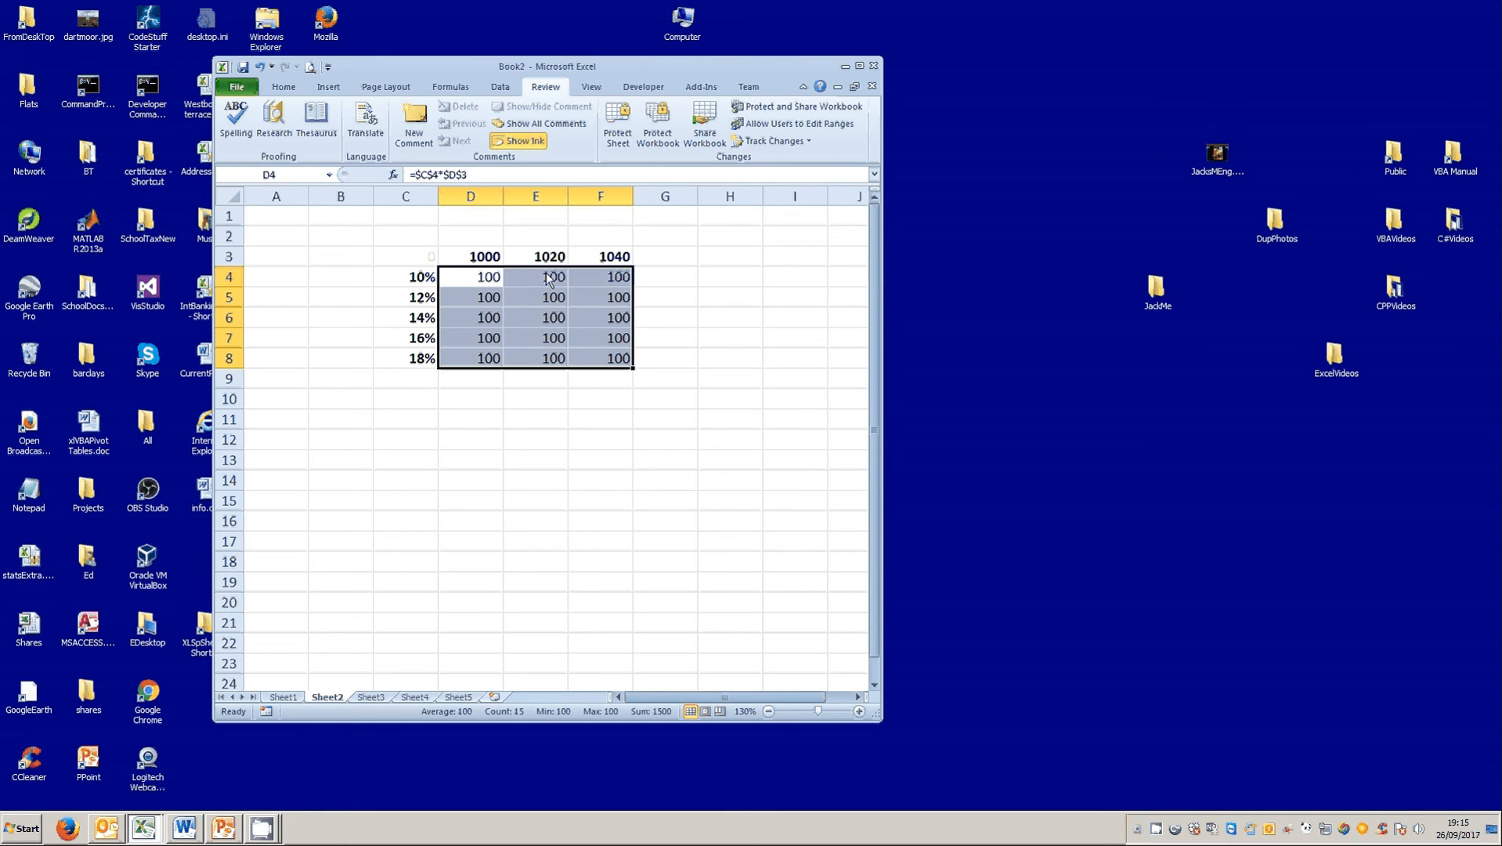
Clear the filled formulas from the table, keeping only the one in D4.
left_click_drag(539, 278, 473, 358)
key("Delete")
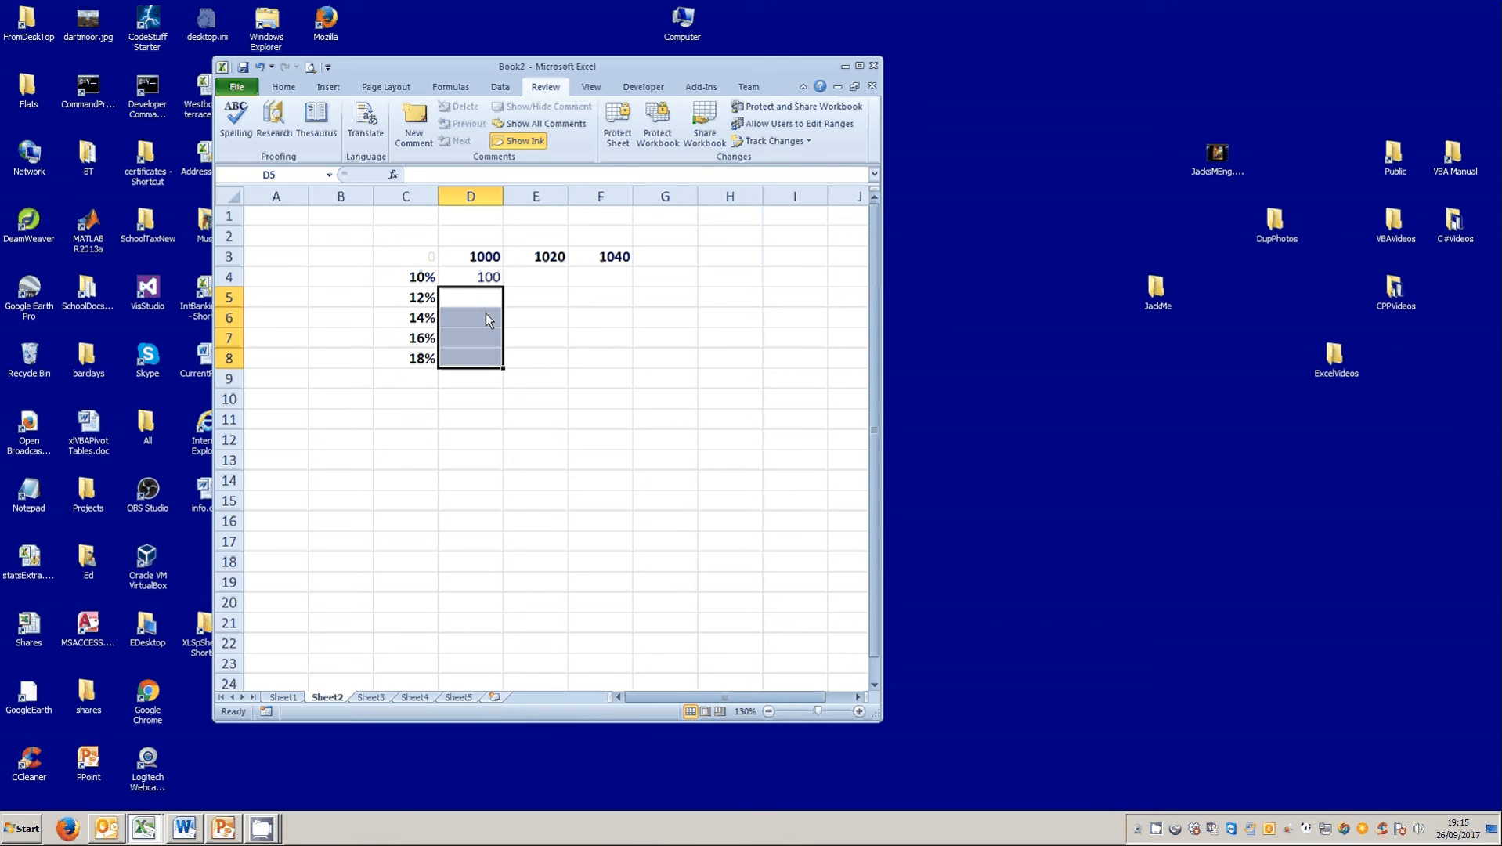
Copy the D4 formula into E4 and compare the references in the two cells.
left_click(495, 285)
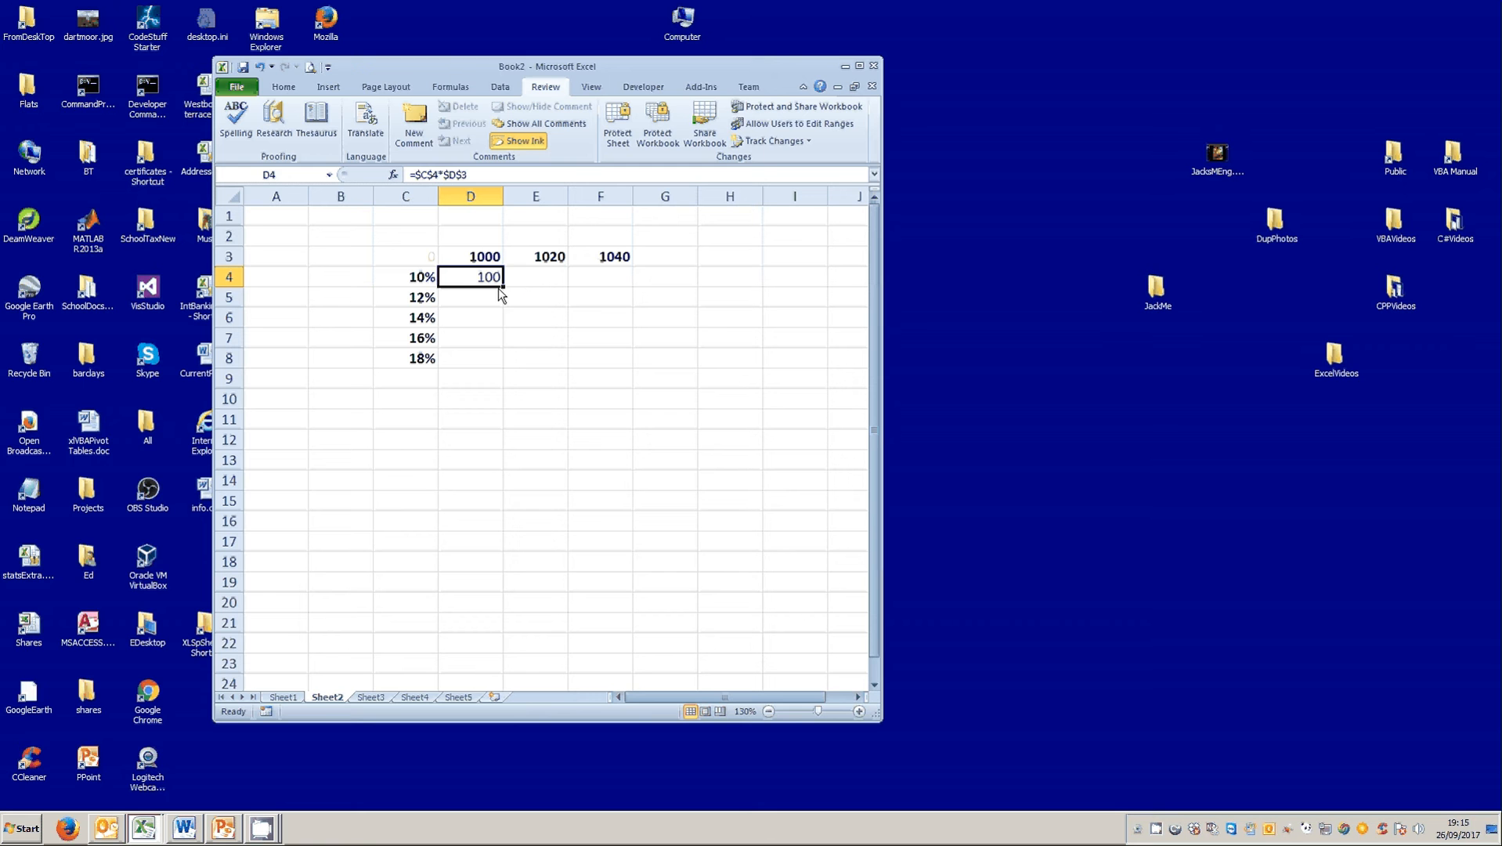
left_click_drag(503, 289, 546, 293)
left_click(545, 278)
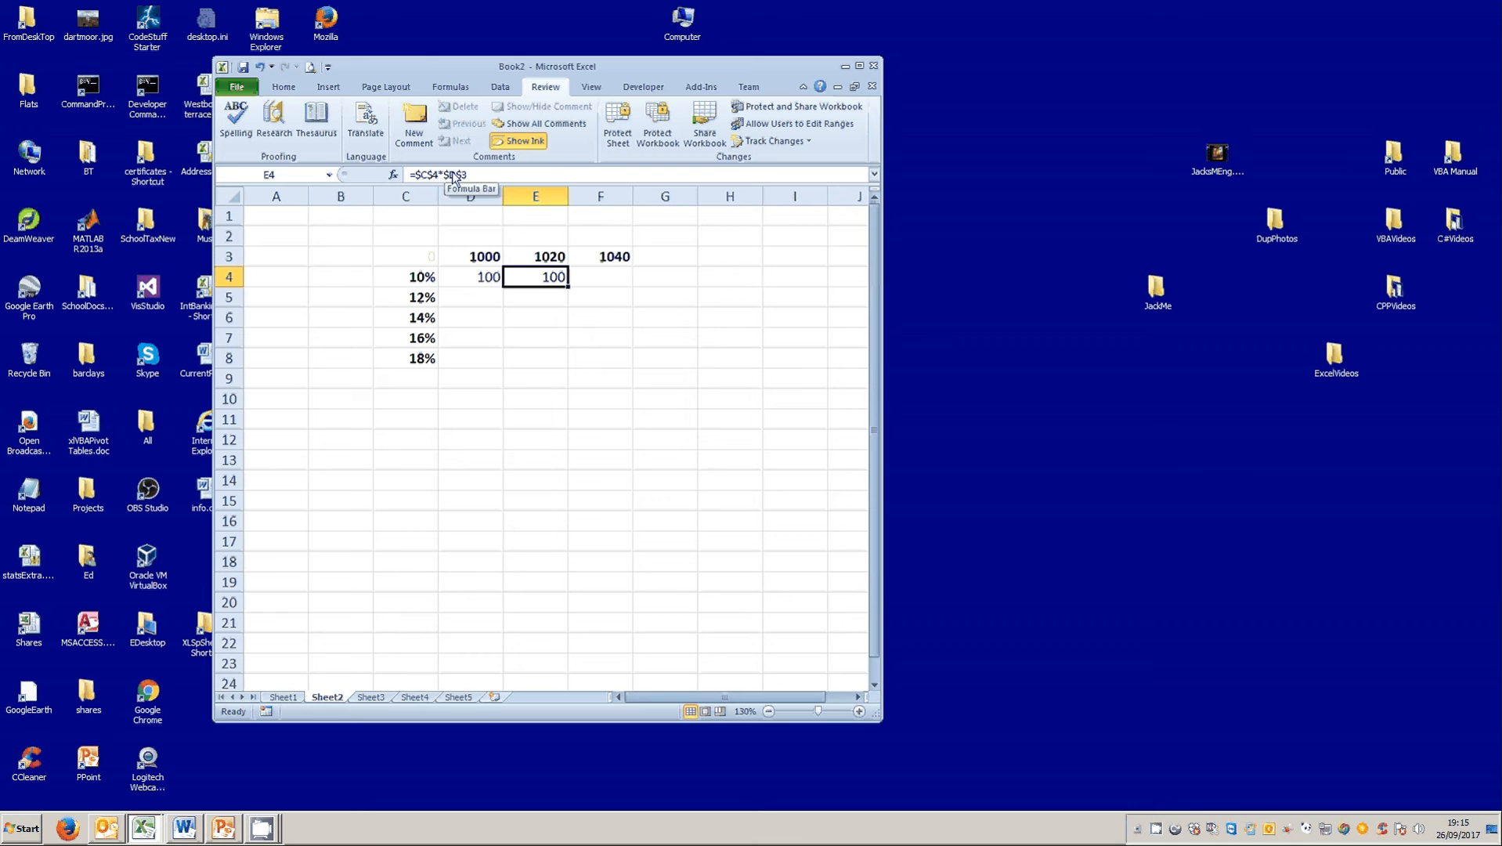
left_click(487, 296)
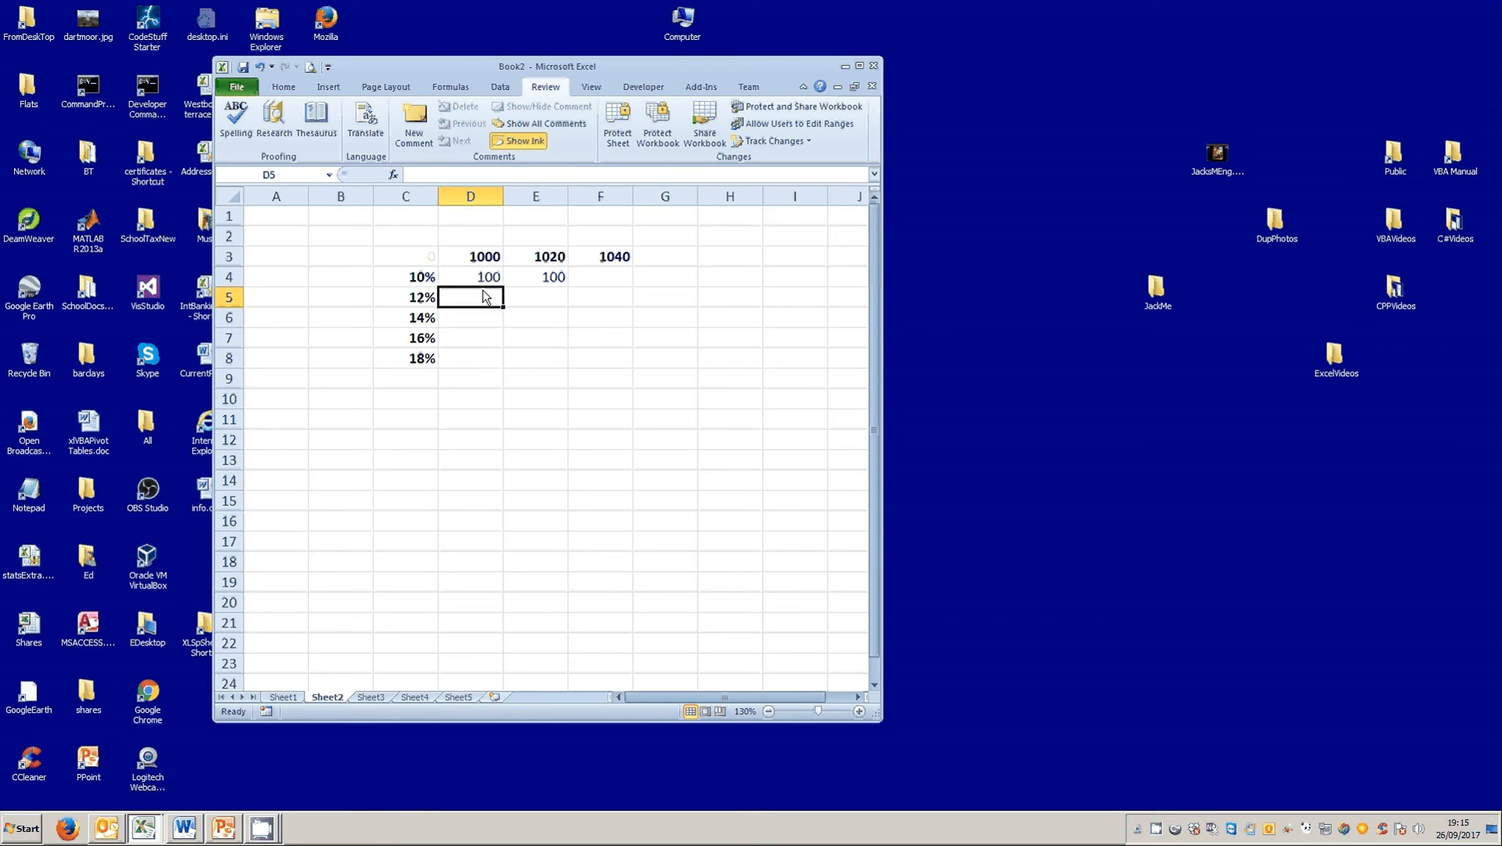
left_click(491, 285)
left_click(537, 278)
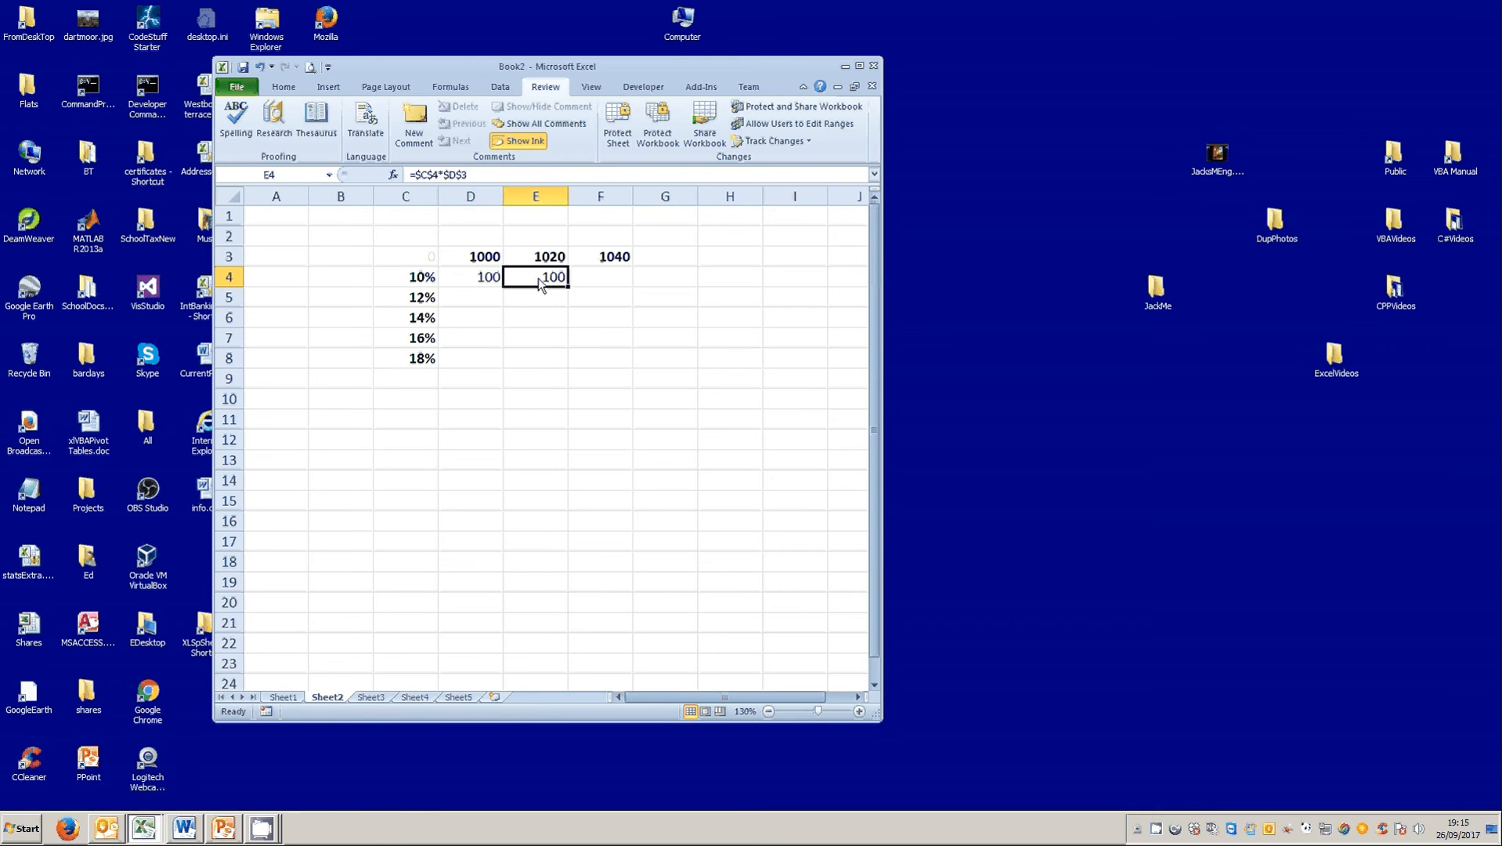
left_click(486, 281)
left_click(529, 277)
Unlock the column of the second reference in D4, making it =$C$4*D$3, and fill the formula across to F4.
left_click(491, 278)
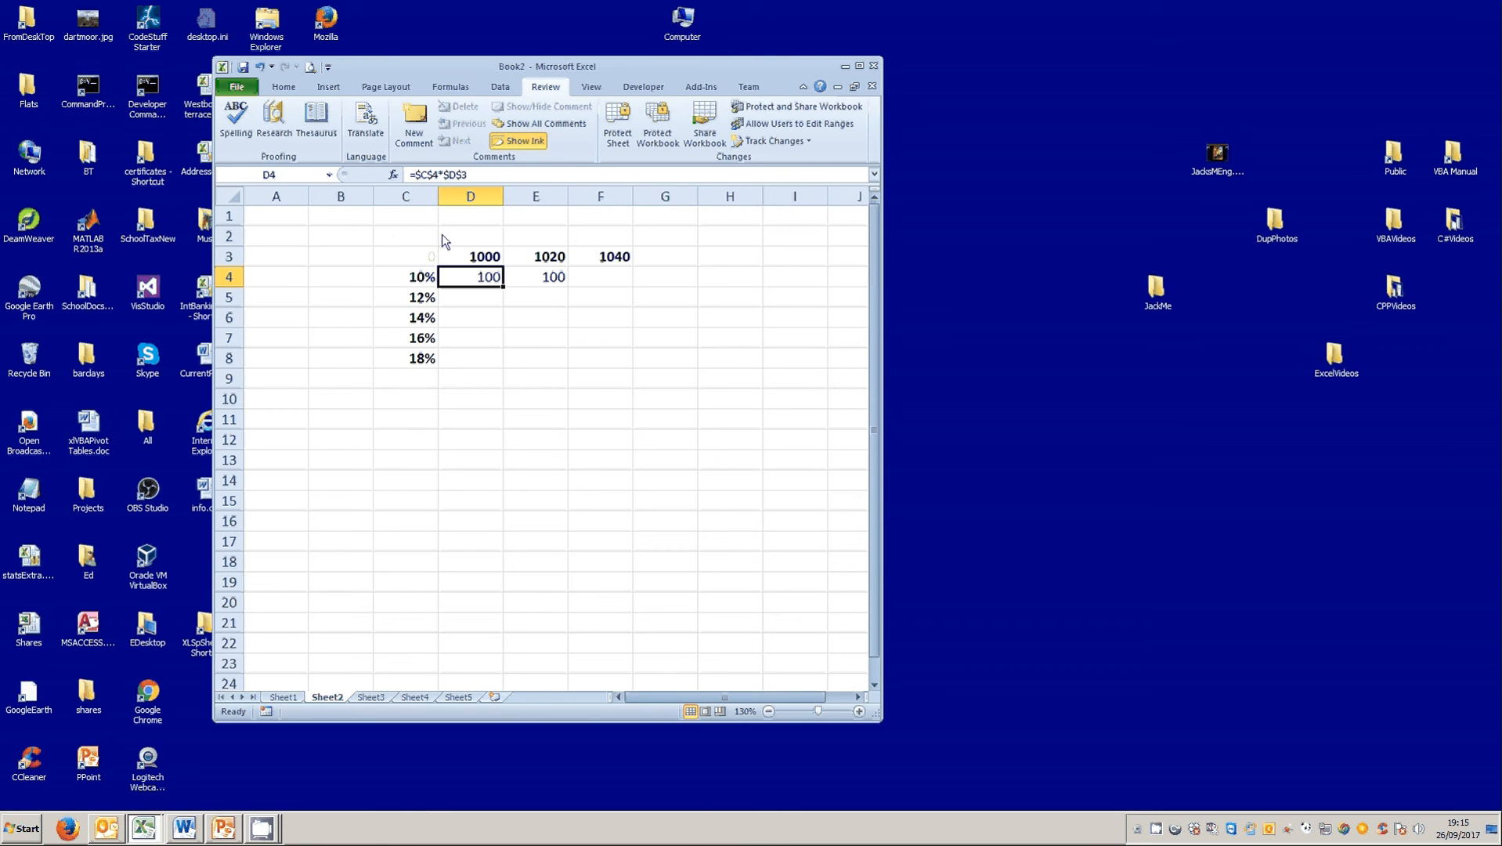
left_click(445, 177)
left_click_drag(444, 178, 448, 178)
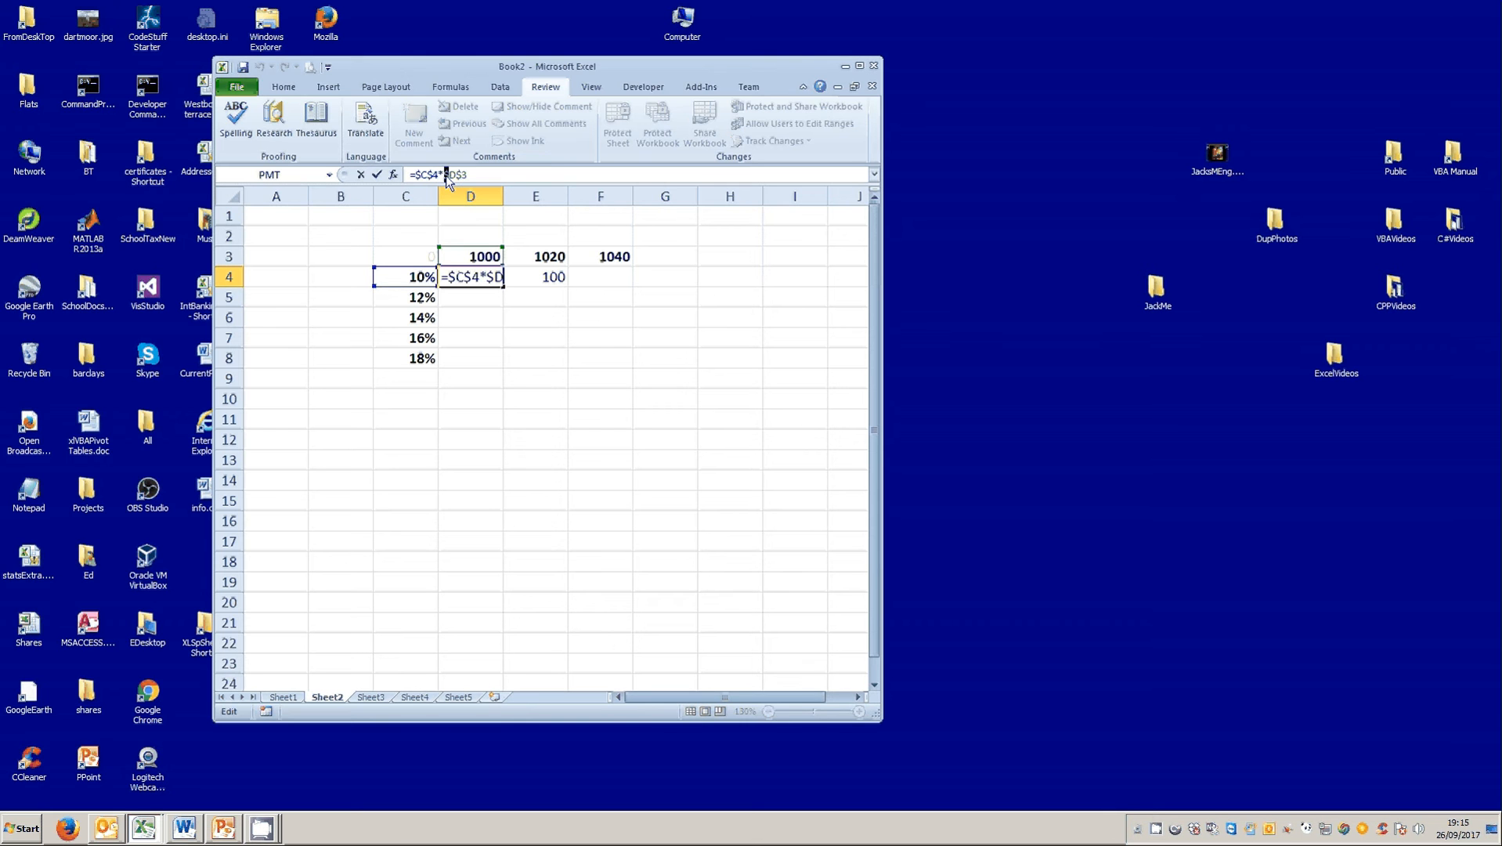
key("Delete")
left_click(377, 174)
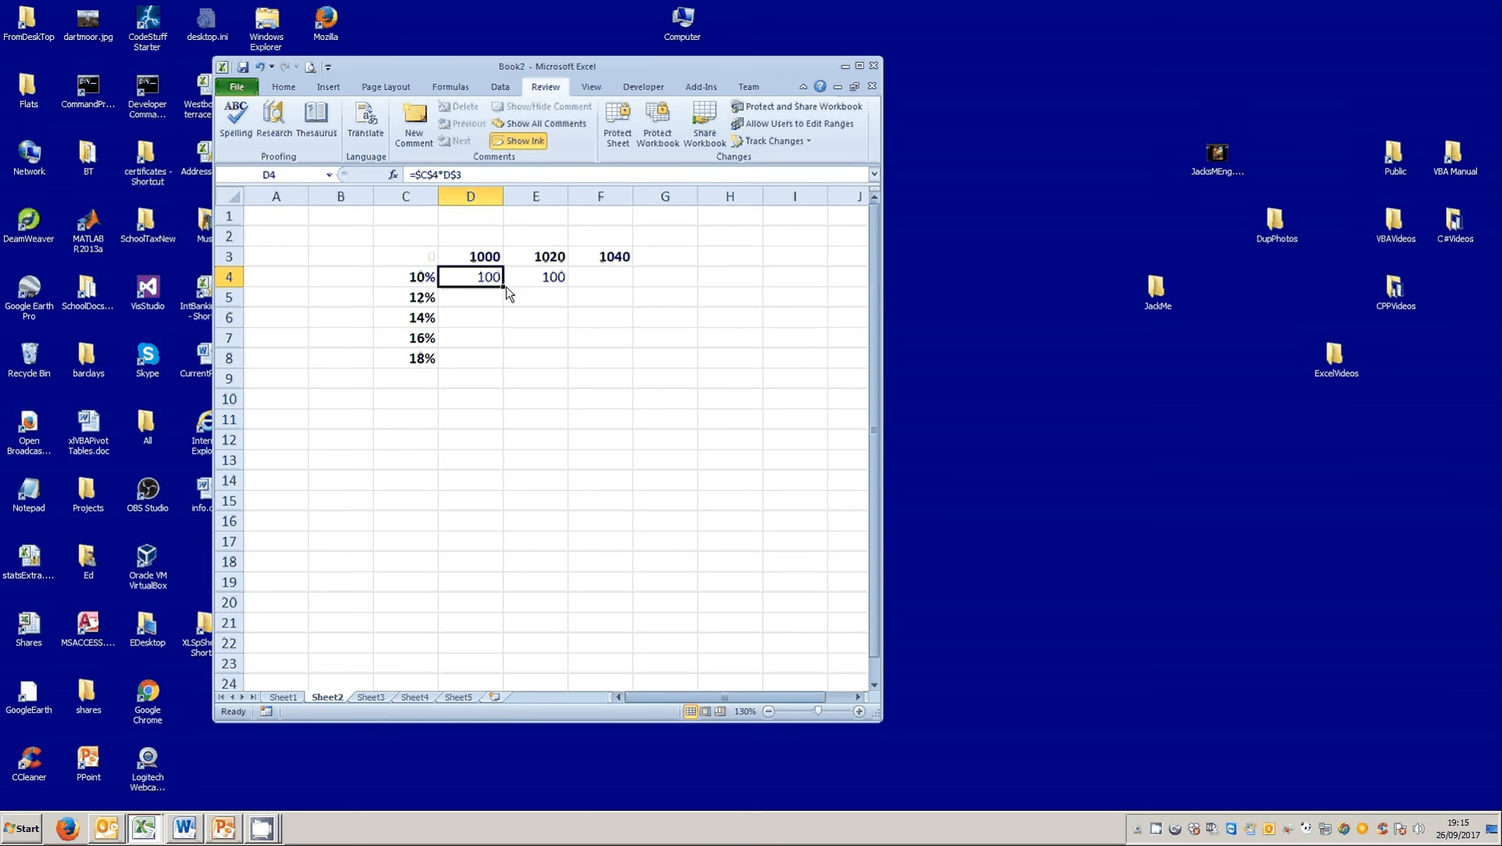
left_click_drag(504, 287, 615, 291)
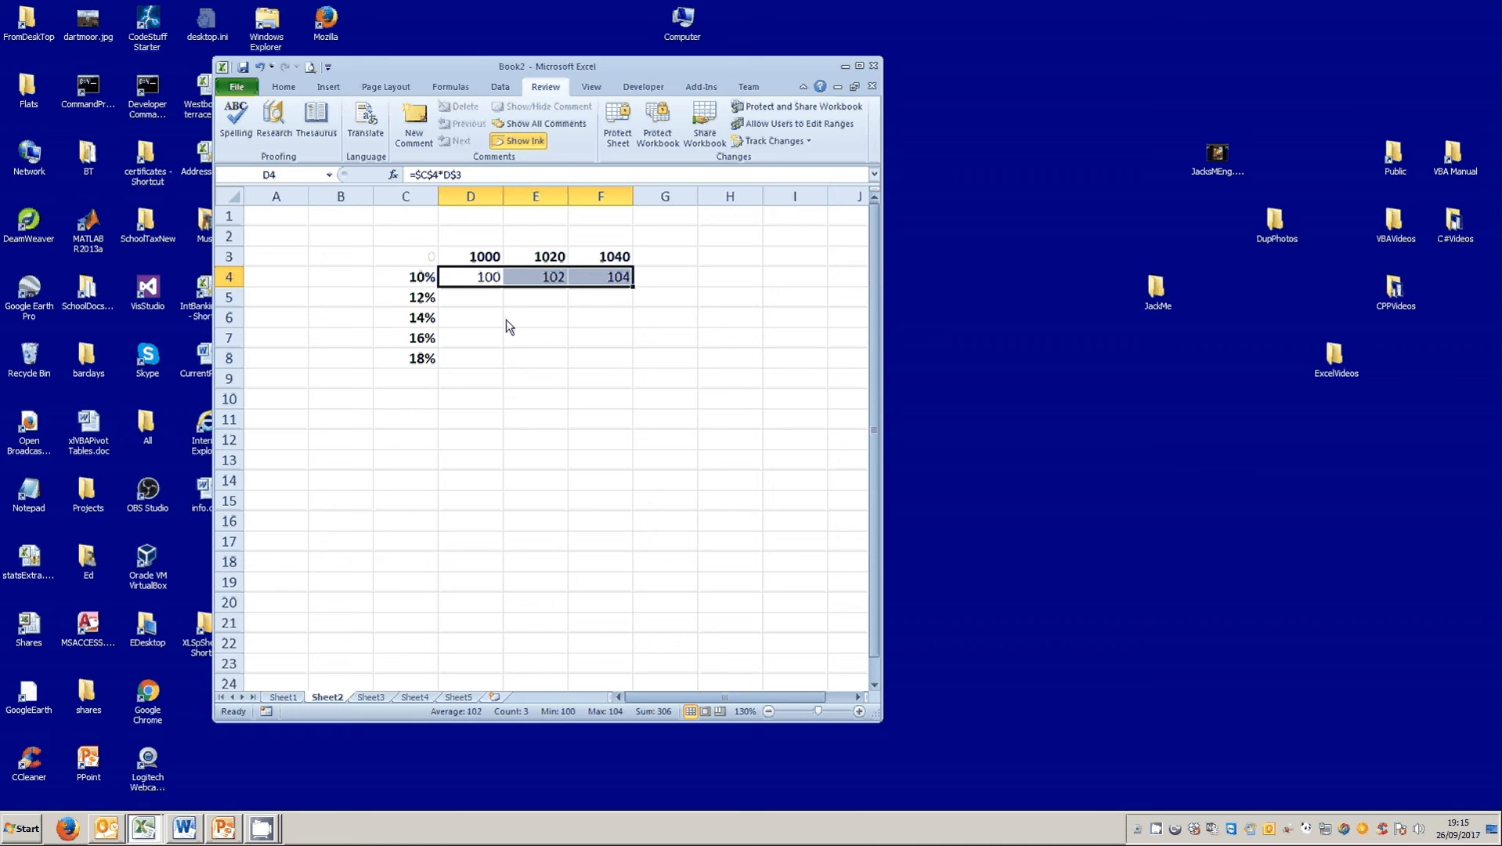
Clear the formulas in D4:F4 and the contents of the table's corner cell C3.
key("Delete")
left_click(537, 342)
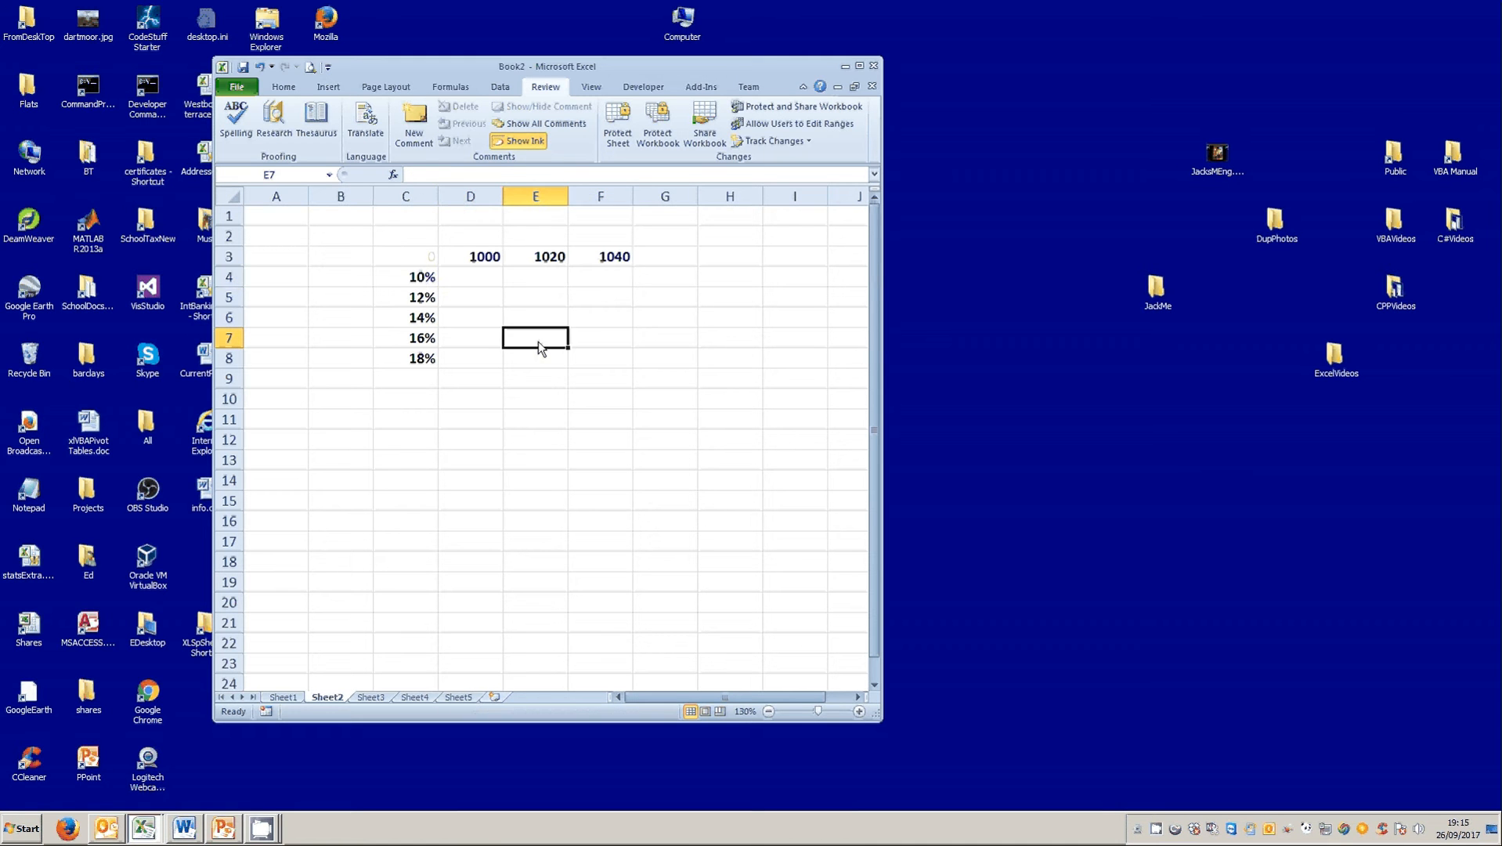
left_click(404, 261)
key("Delete")
left_click(505, 349)
left_click(392, 257)
Enter 1000 in A1 and 10% in B1 as the input values.
left_click(274, 219)
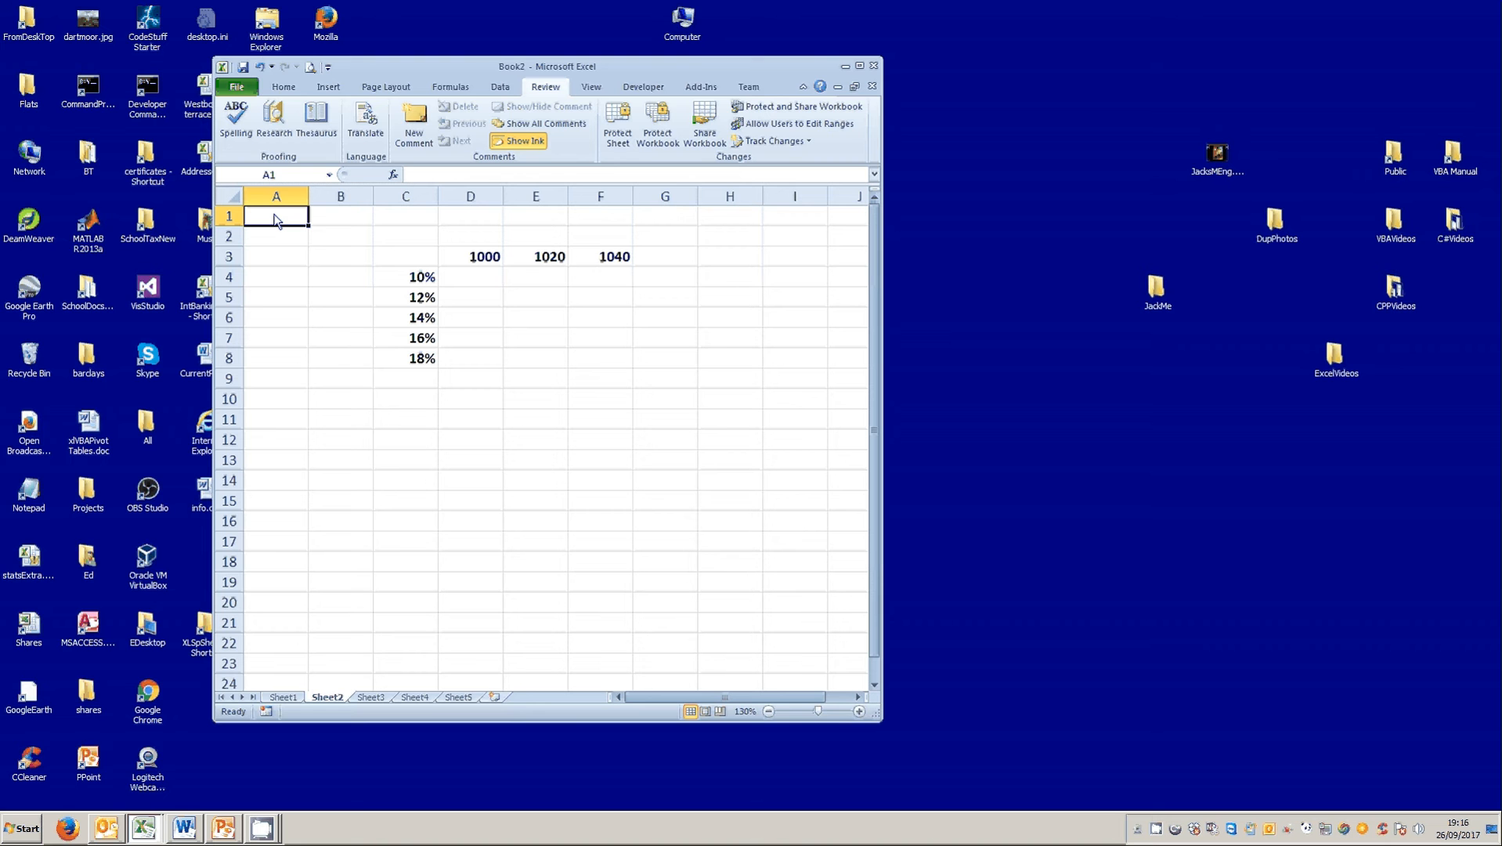
type("1")
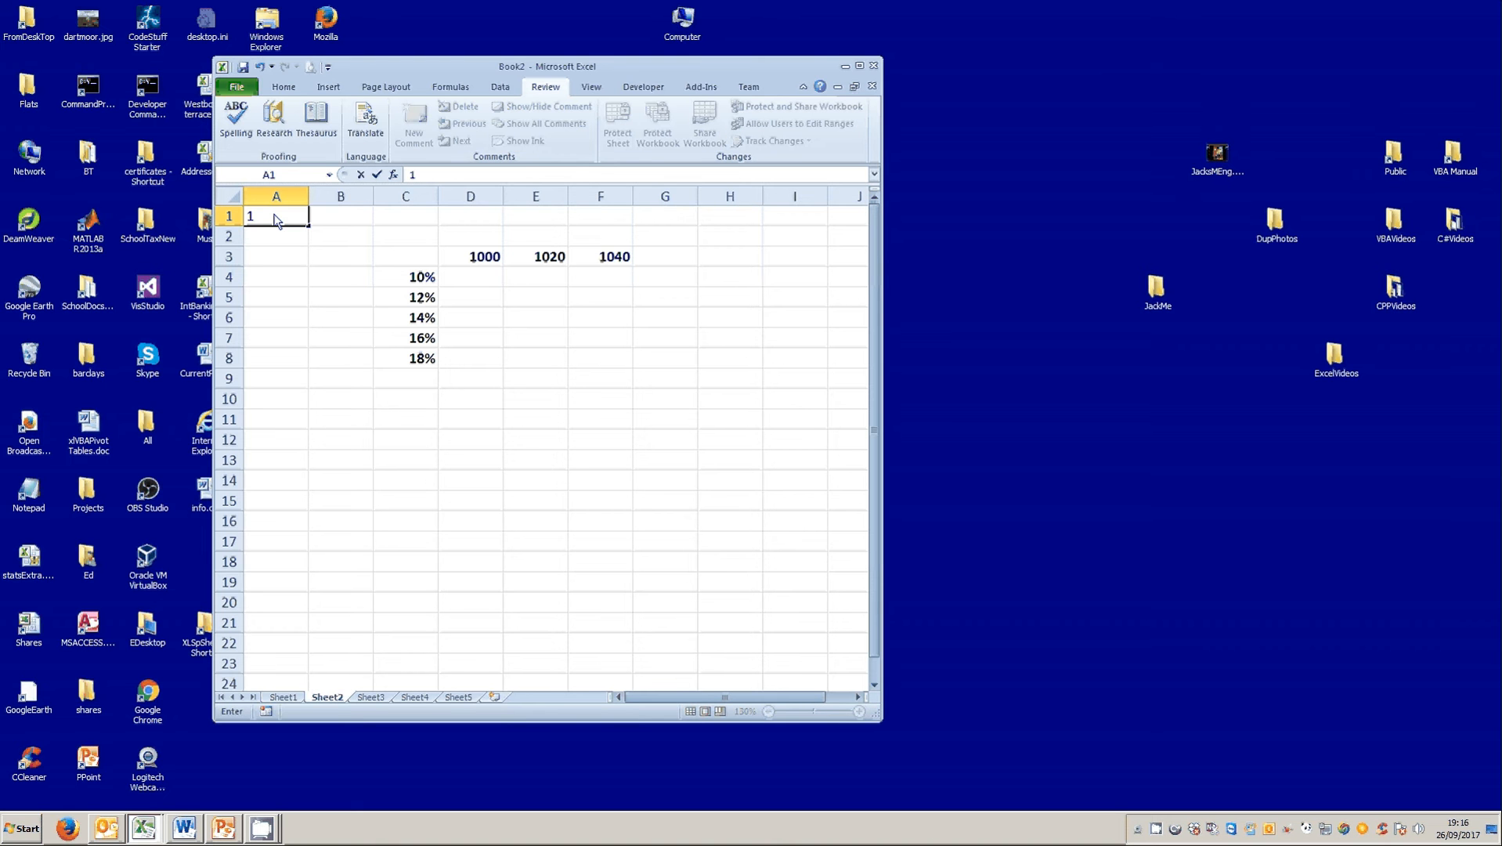
type("000")
left_click(337, 217)
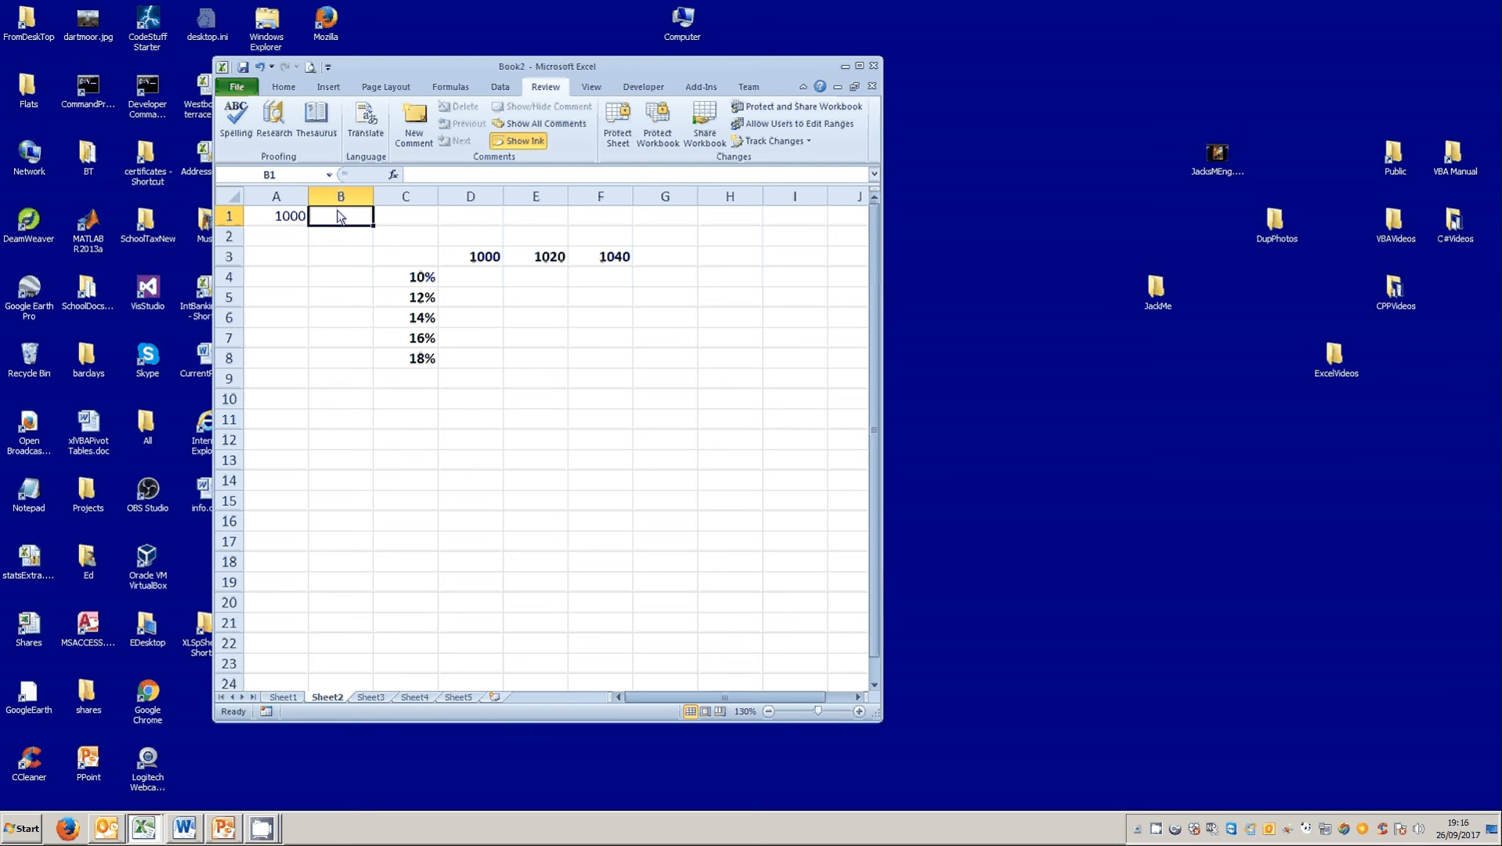
type("10%")
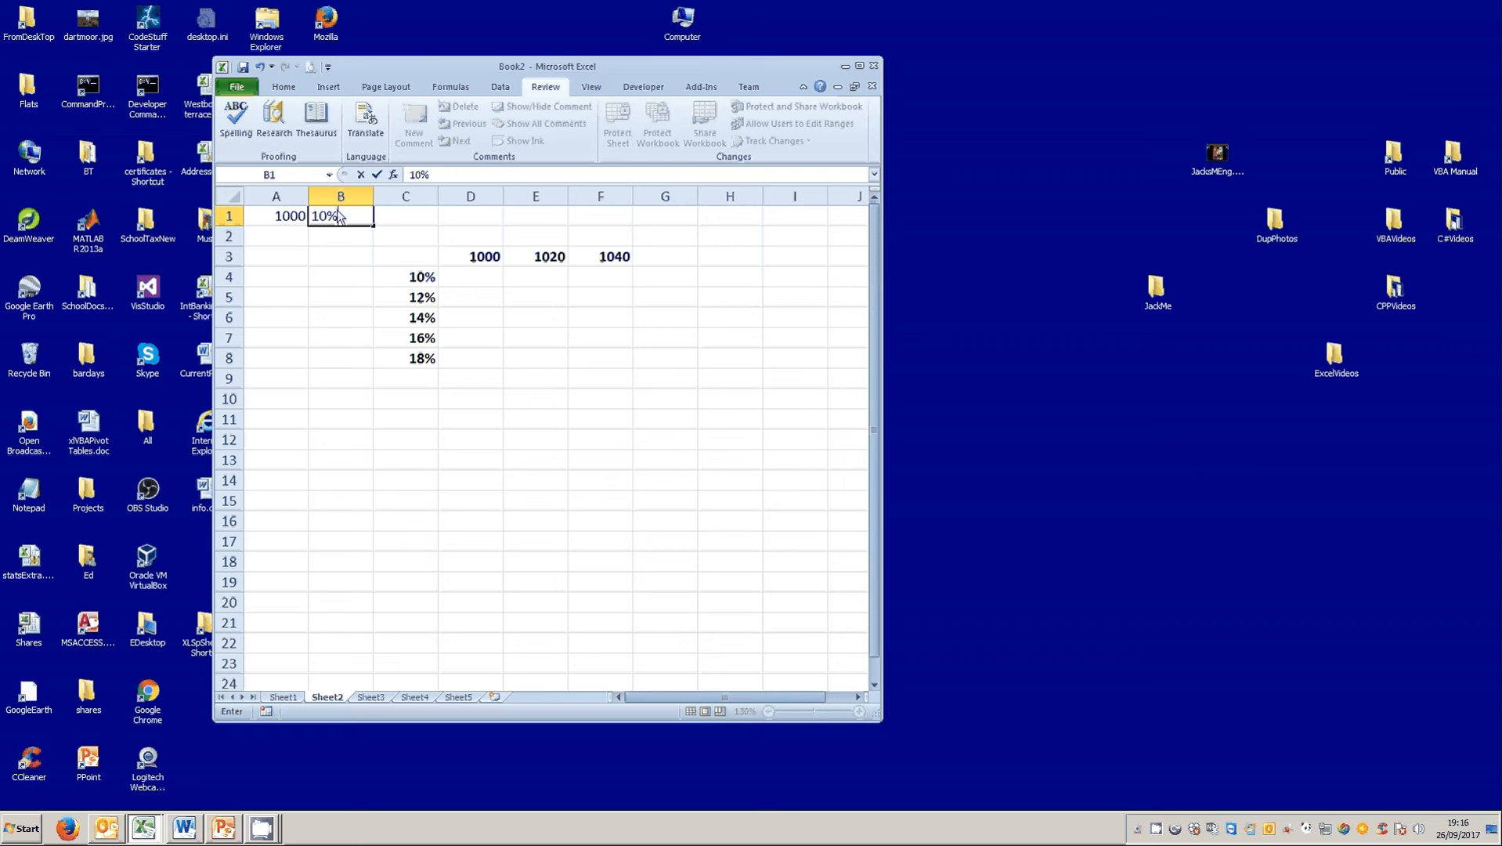
key("Return")
Enter the formula =A1*B1 in C1 to multiply the two input values.
left_click(405, 217)
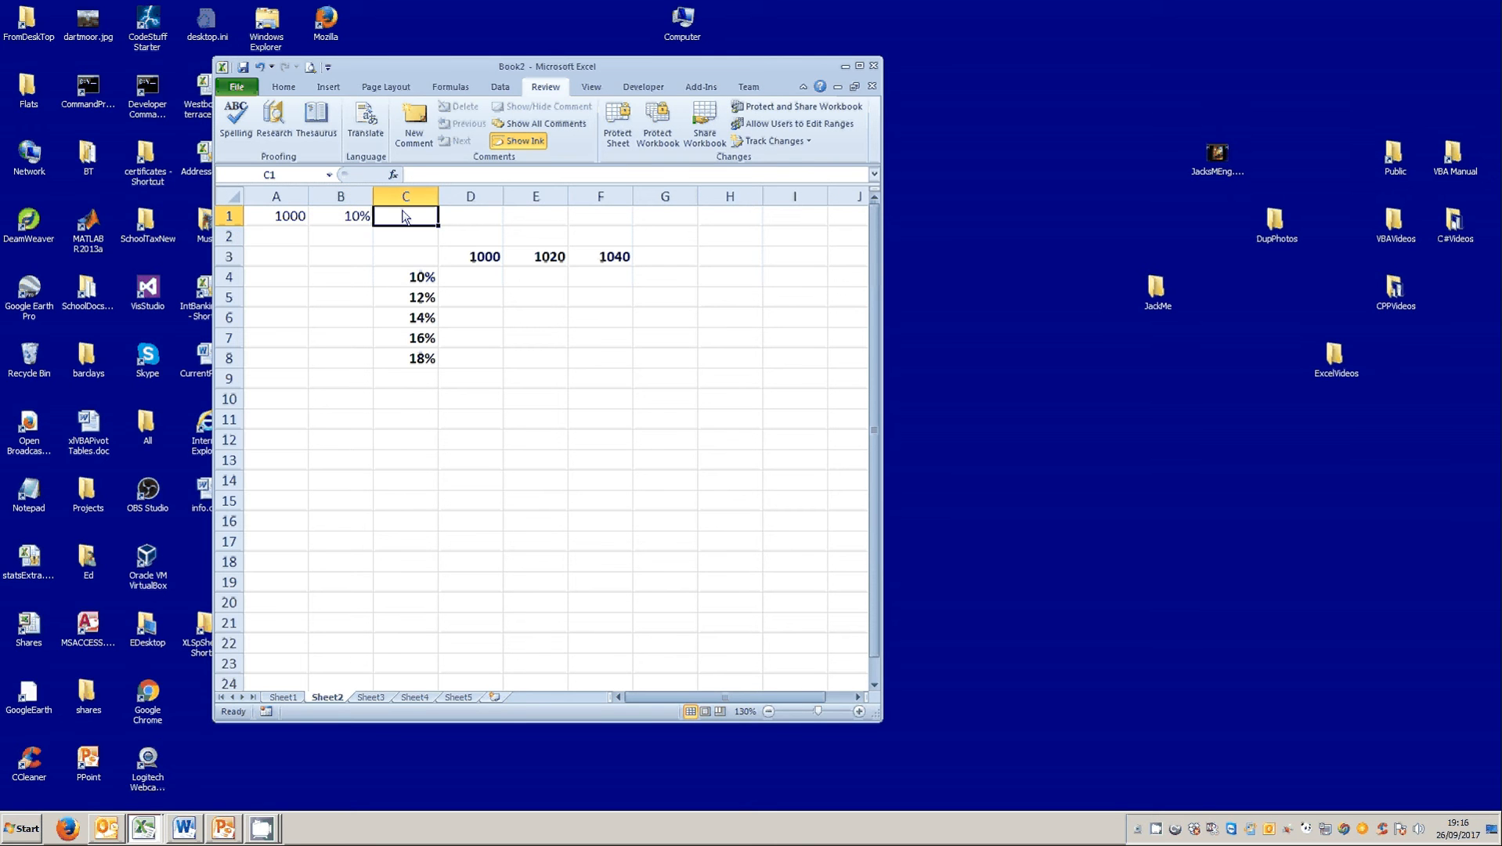
type("=")
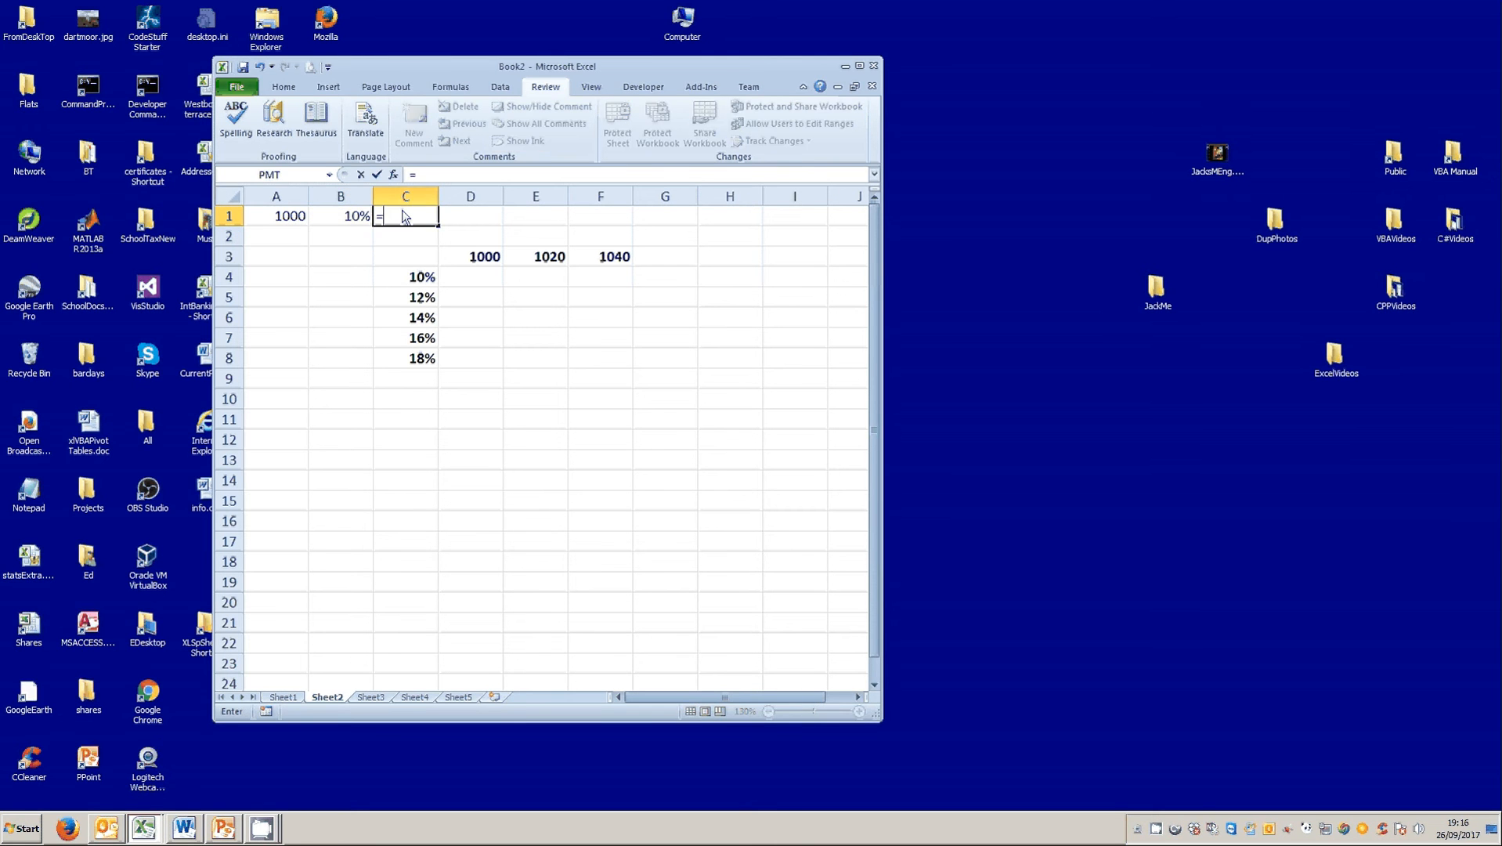
left_click(287, 219)
type("*")
left_click(332, 220)
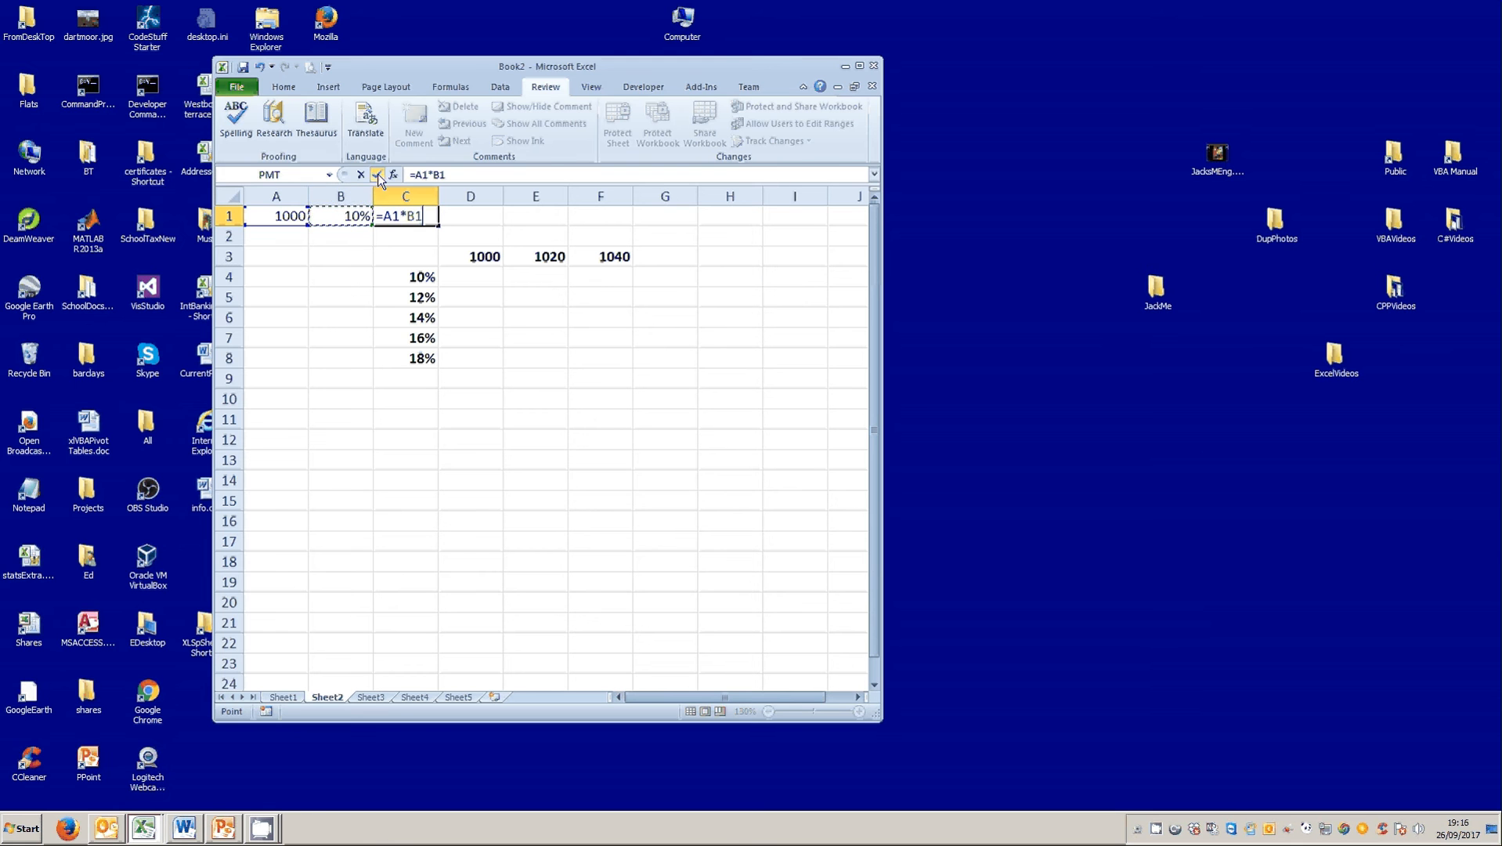
left_click(377, 174)
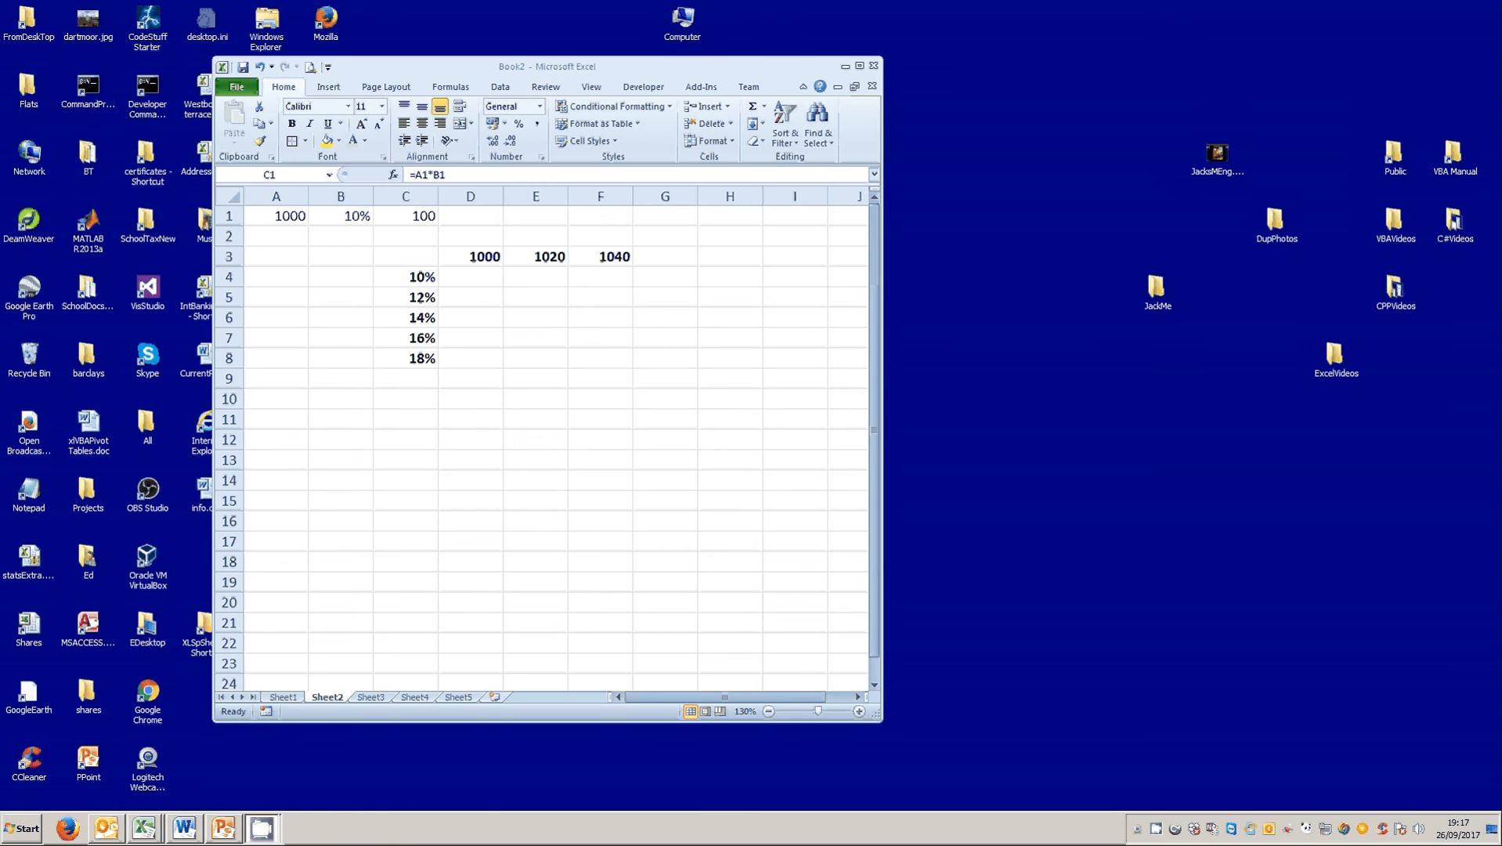
left_click(503, 90)
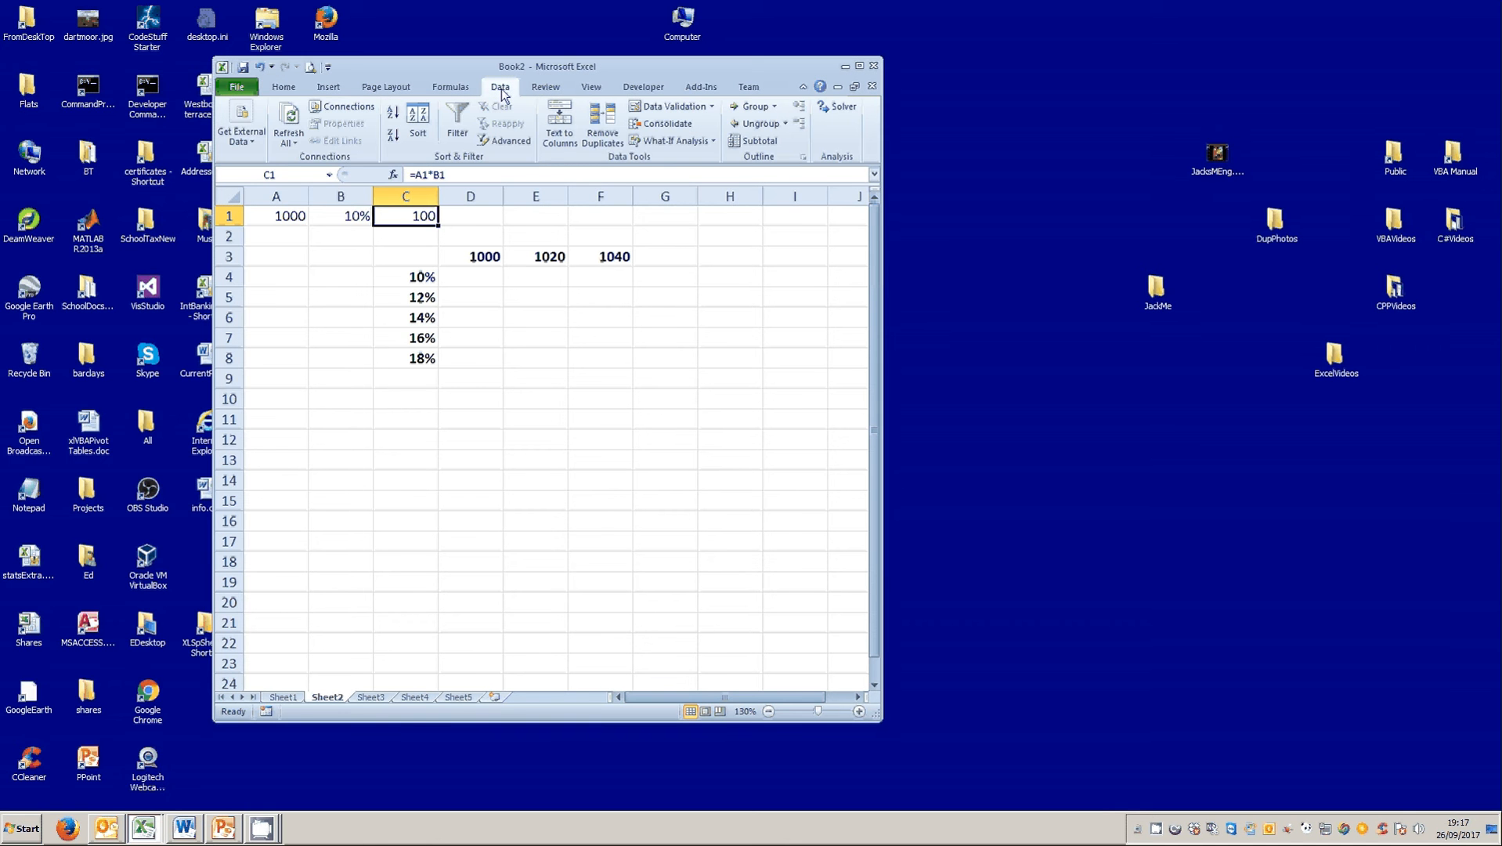
left_click(693, 141)
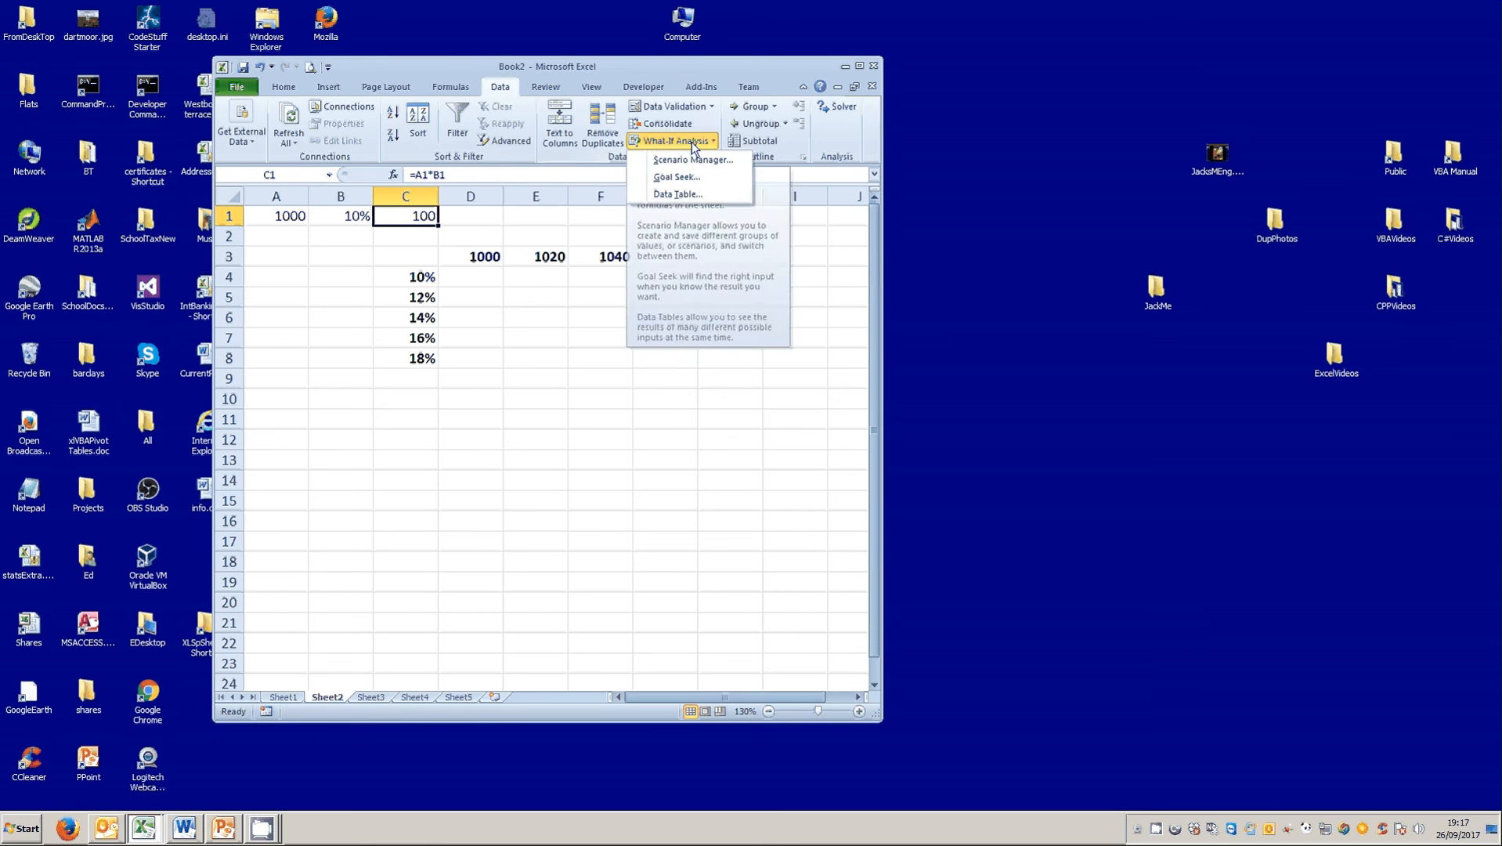
left_click(679, 195)
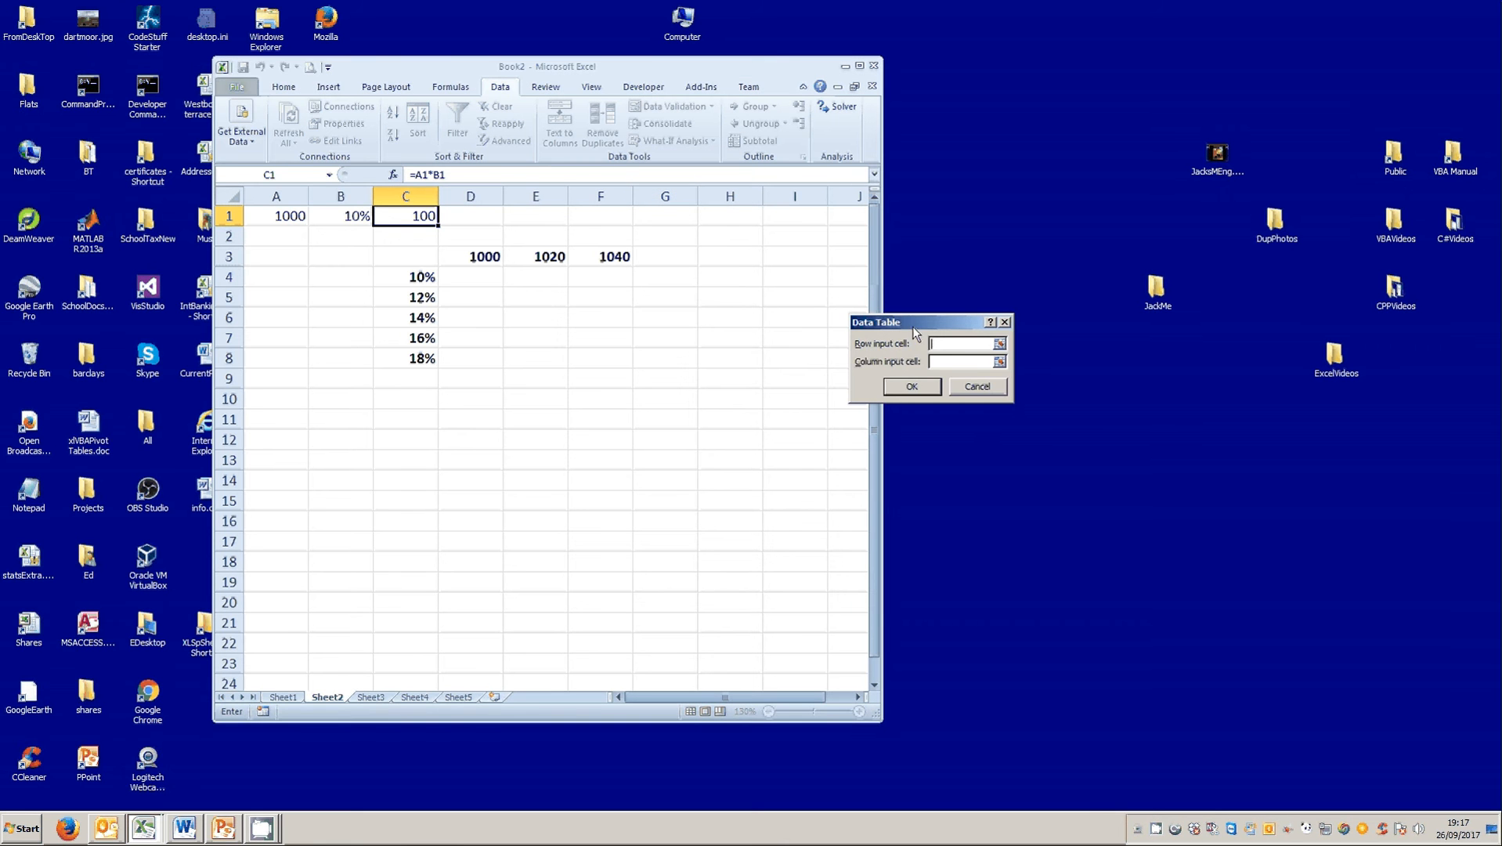
left_click_drag(912, 326, 720, 240)
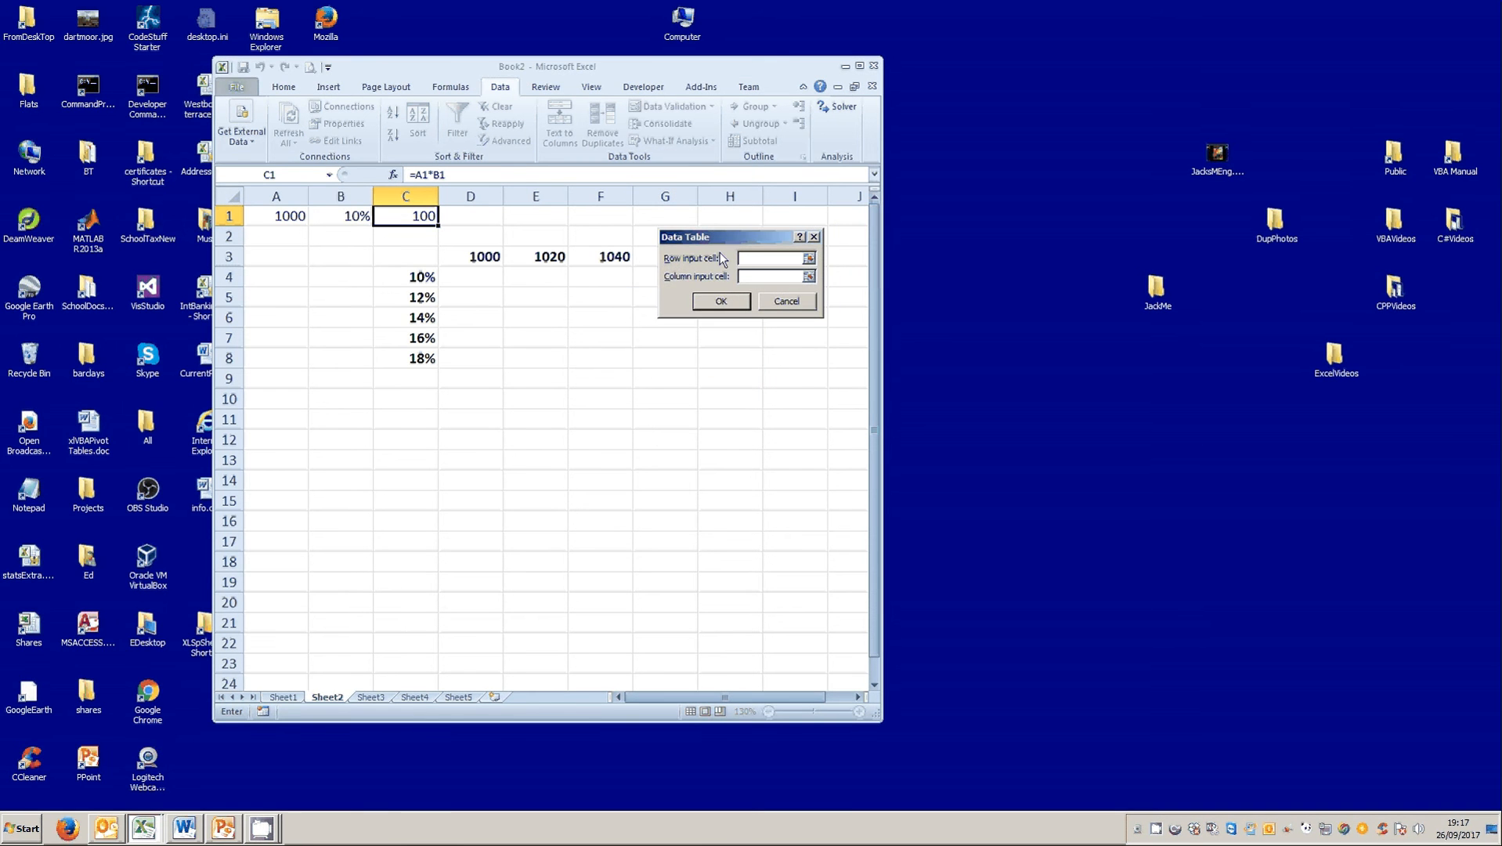
left_click(786, 301)
Enter =C1 in the table's corner cell C3 to reference the product formula.
left_click_drag(418, 262, 575, 360)
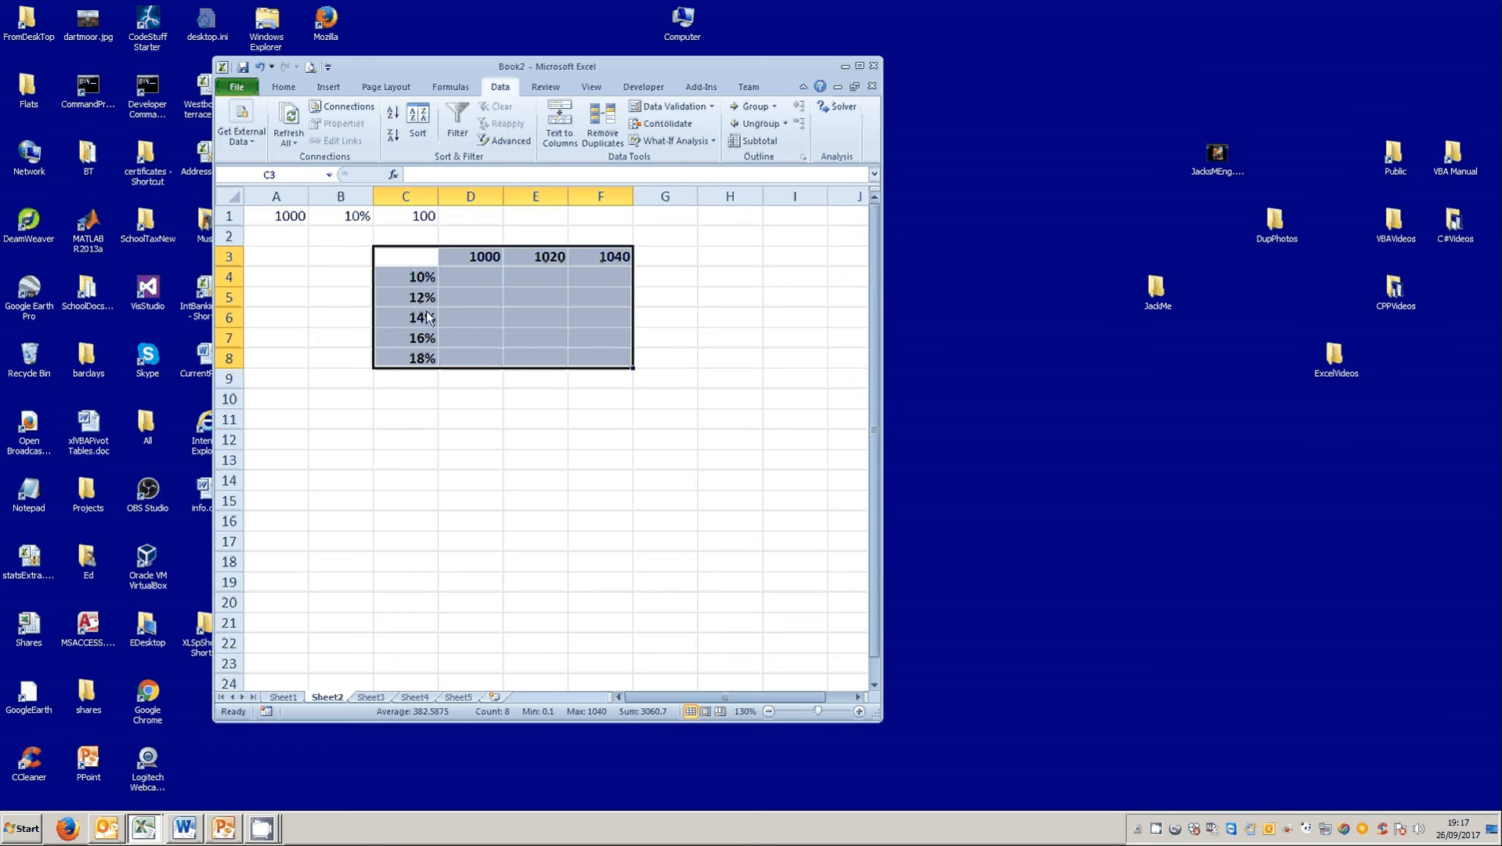
left_click(408, 264)
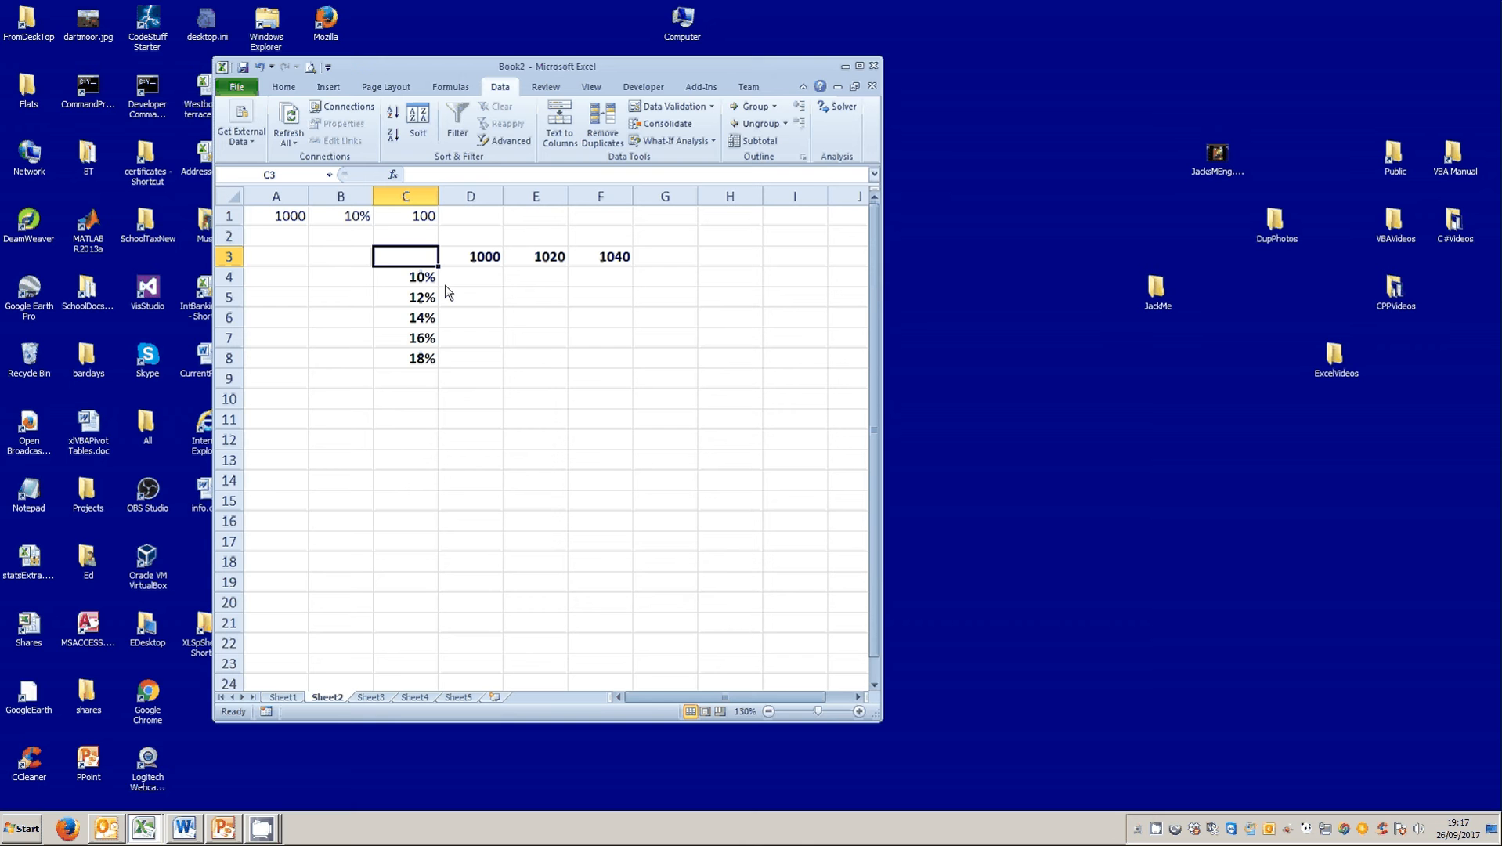
type("=")
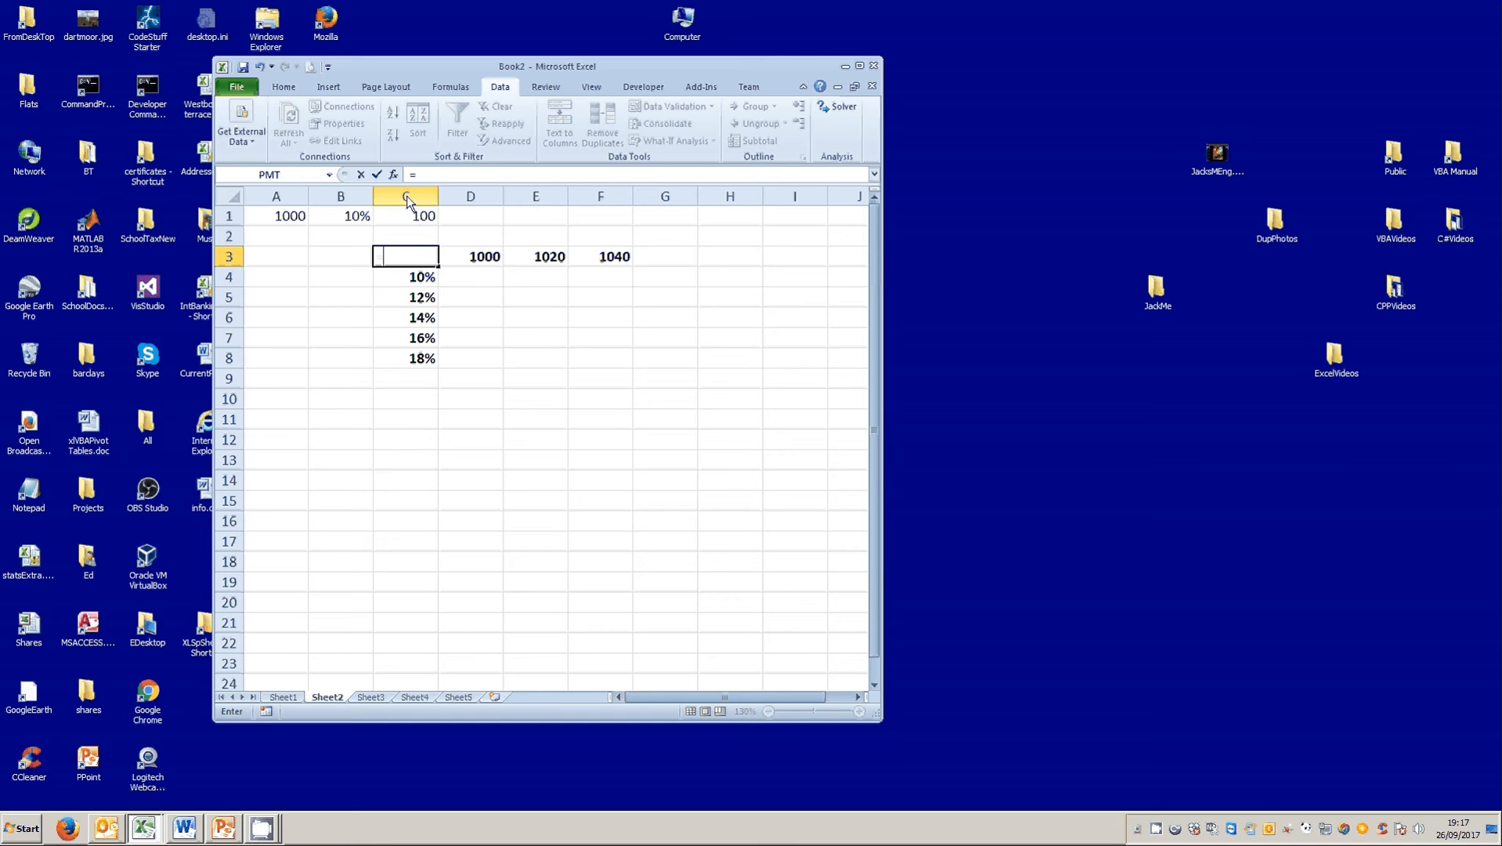
left_click(404, 226)
left_click(376, 175)
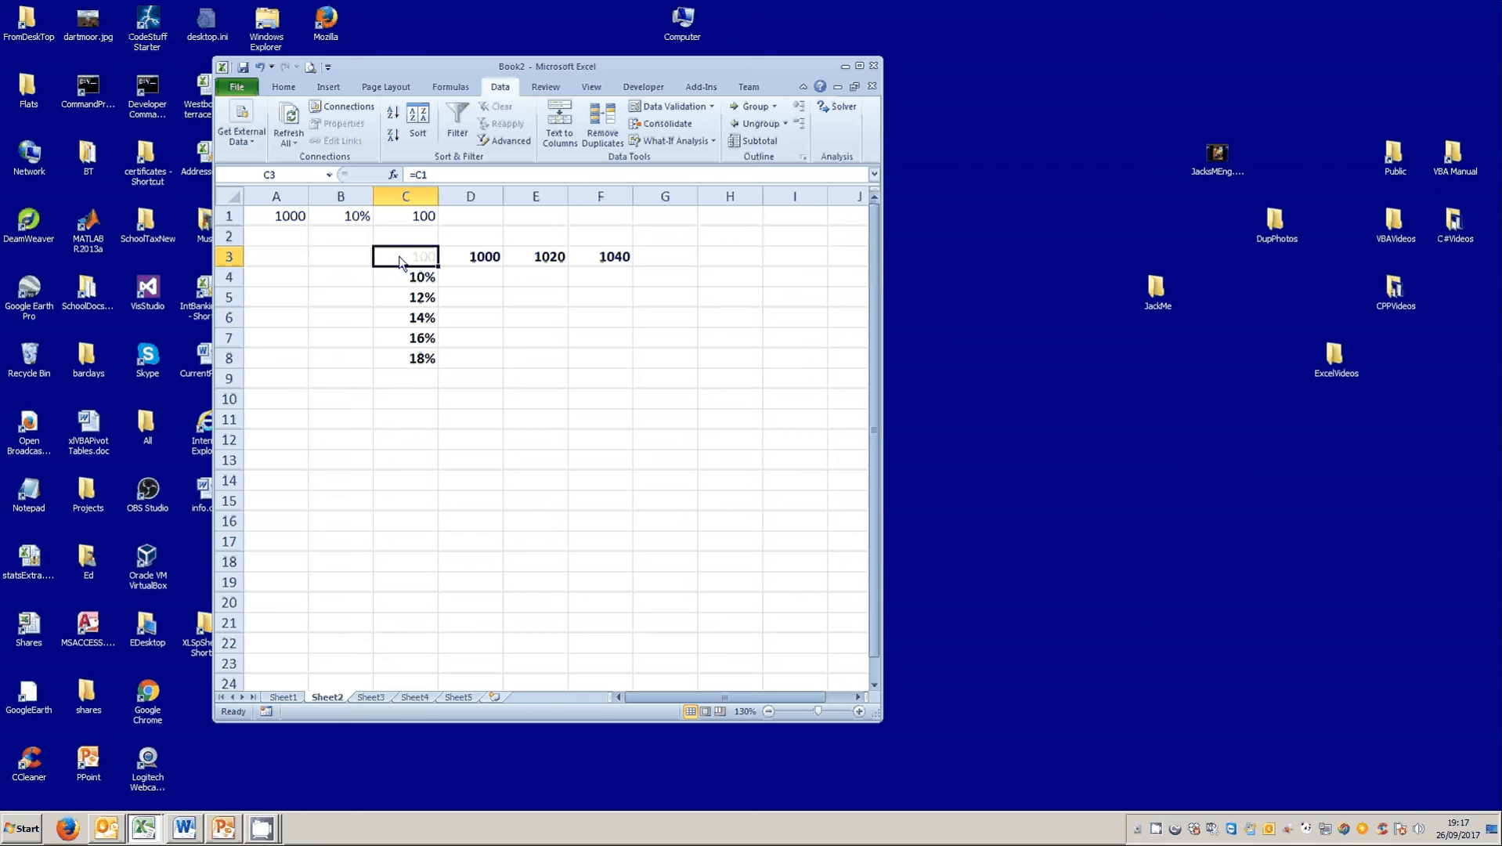
Create a what-if data table over C3:F8 with B1 as the row input cell and A1 as the column input cell.
left_click_drag(405, 256, 577, 350)
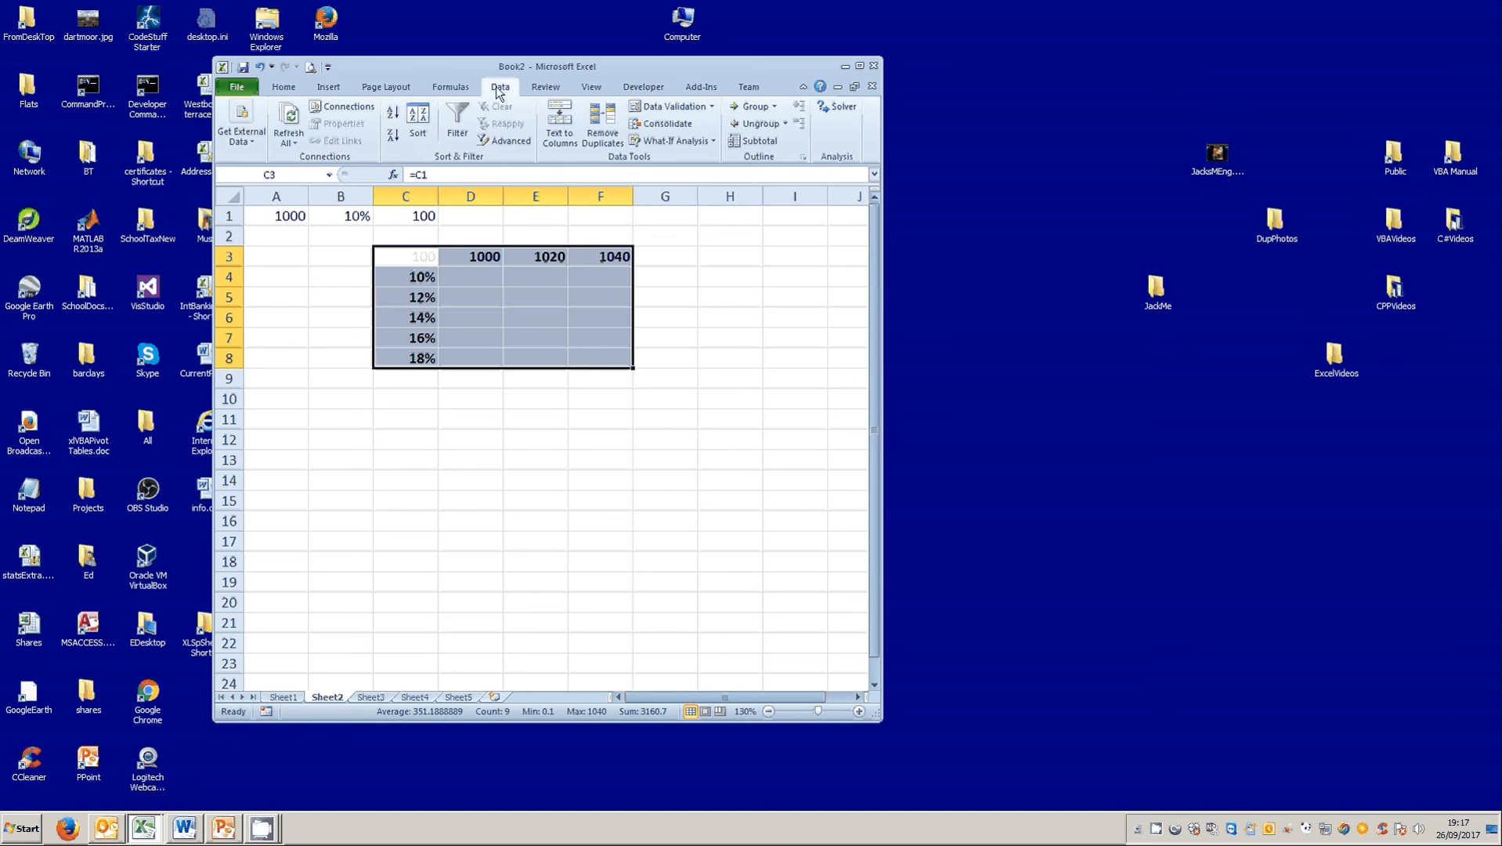
left_click(692, 140)
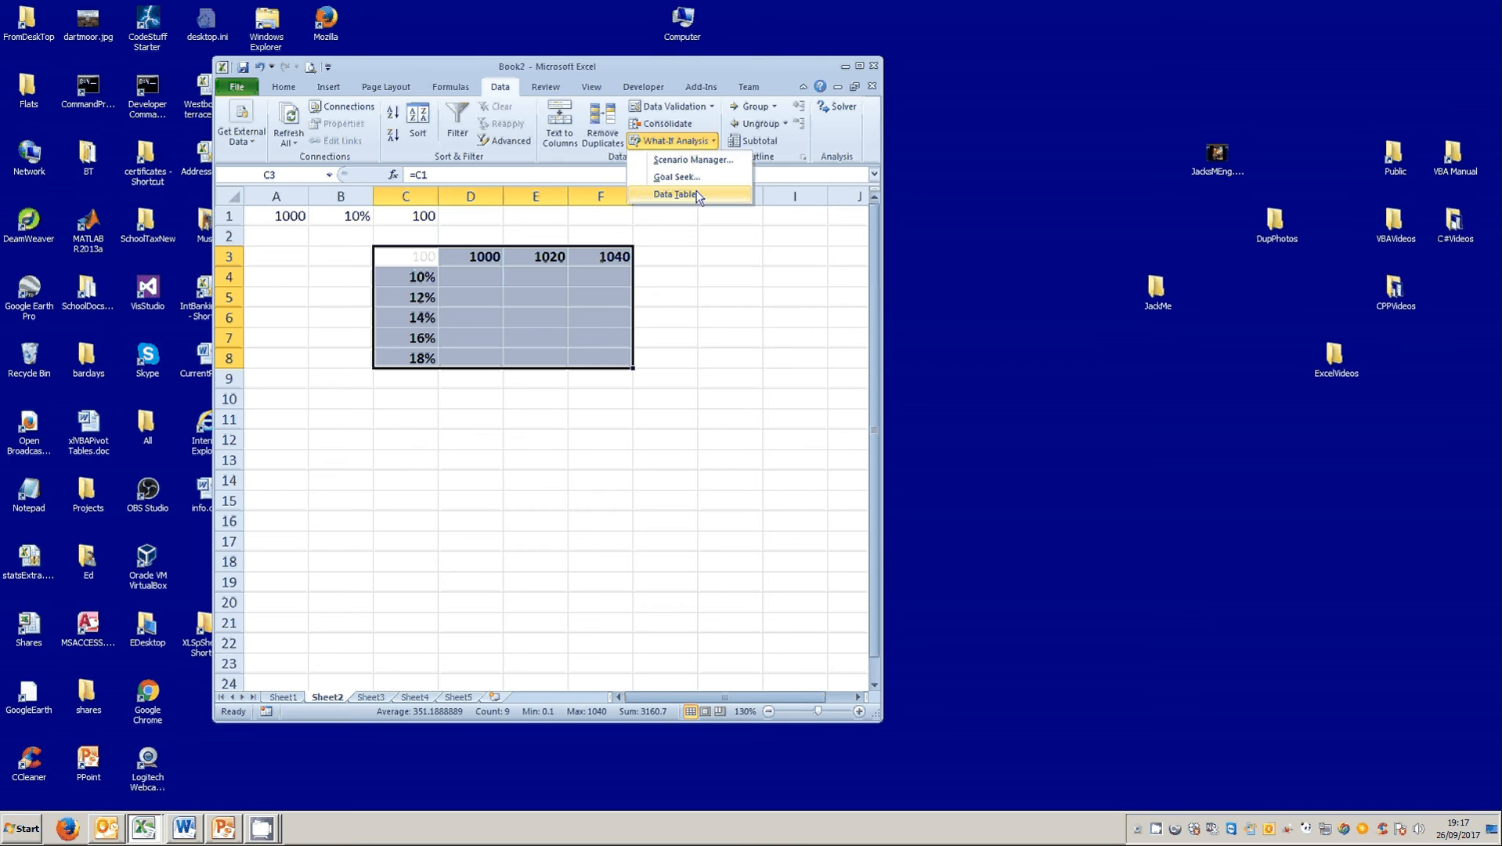
left_click(696, 193)
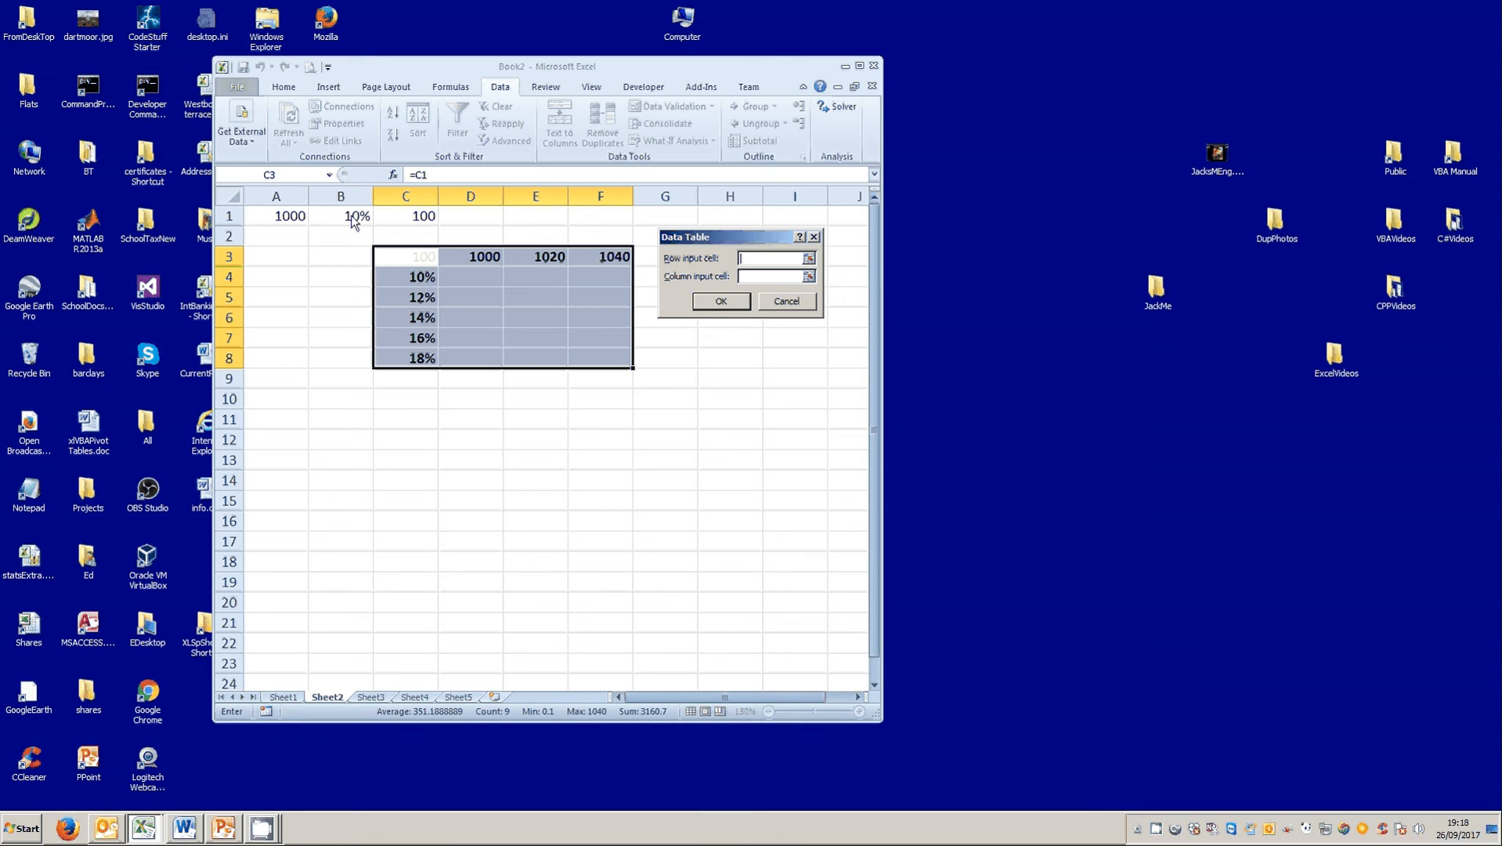
type("b1")
type("a")
key("BackSpace")
left_click(765, 279)
type("a1")
left_click(736, 306)
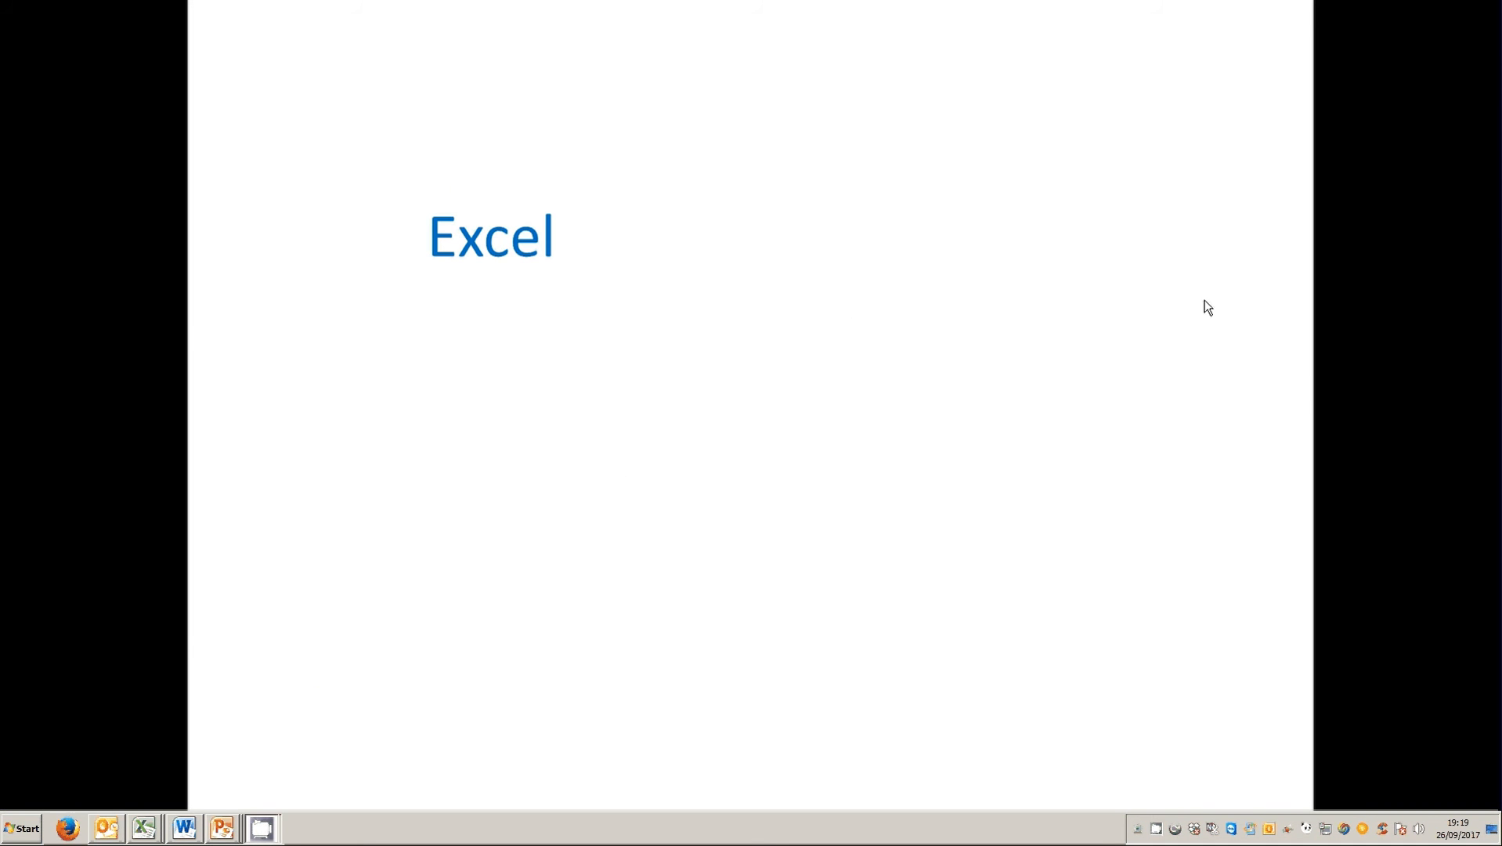
left_click(794, 320)
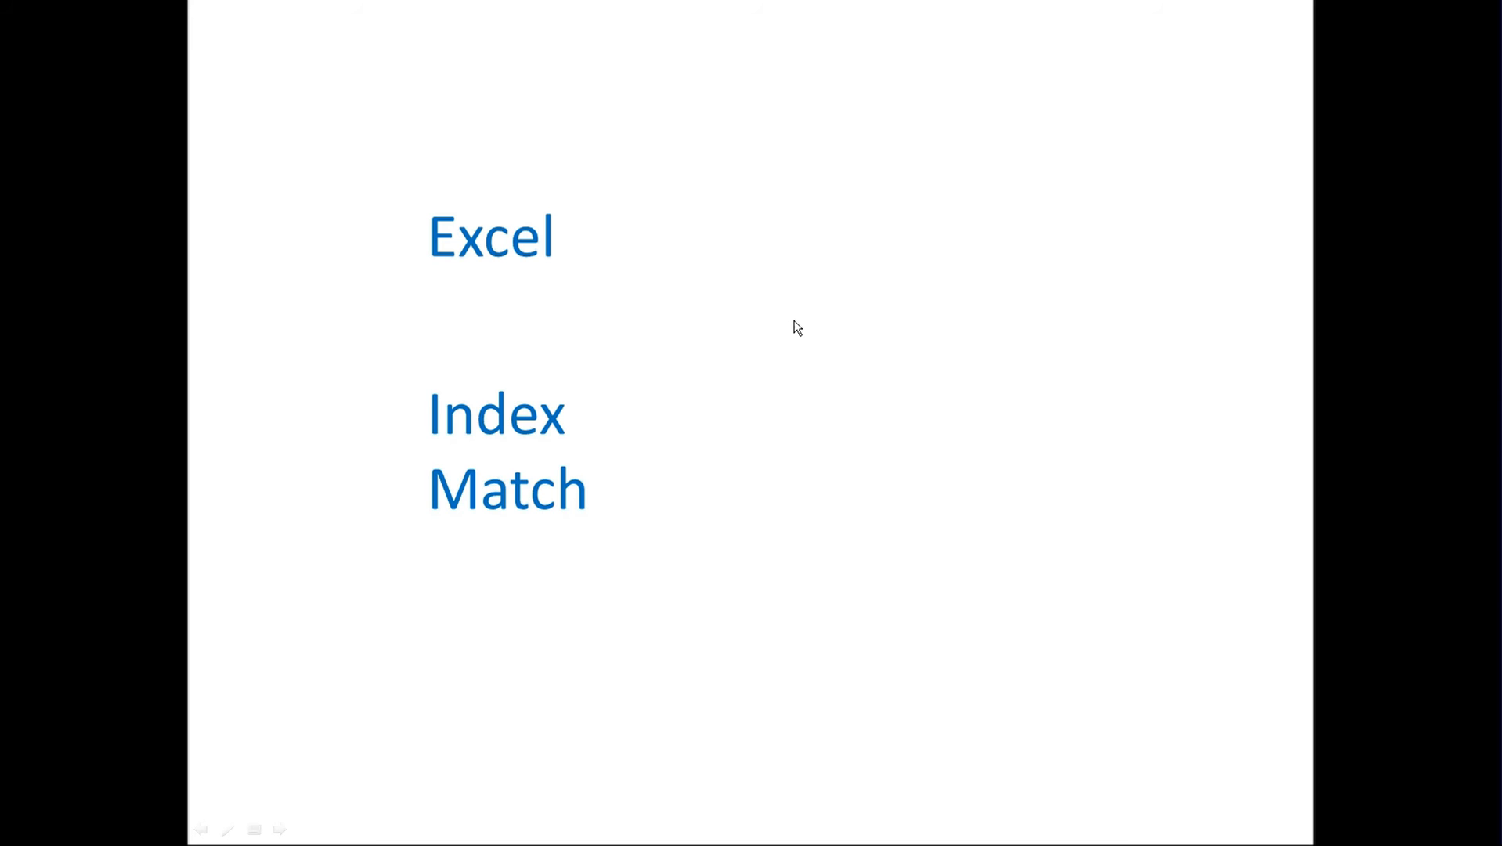
key("Escape")
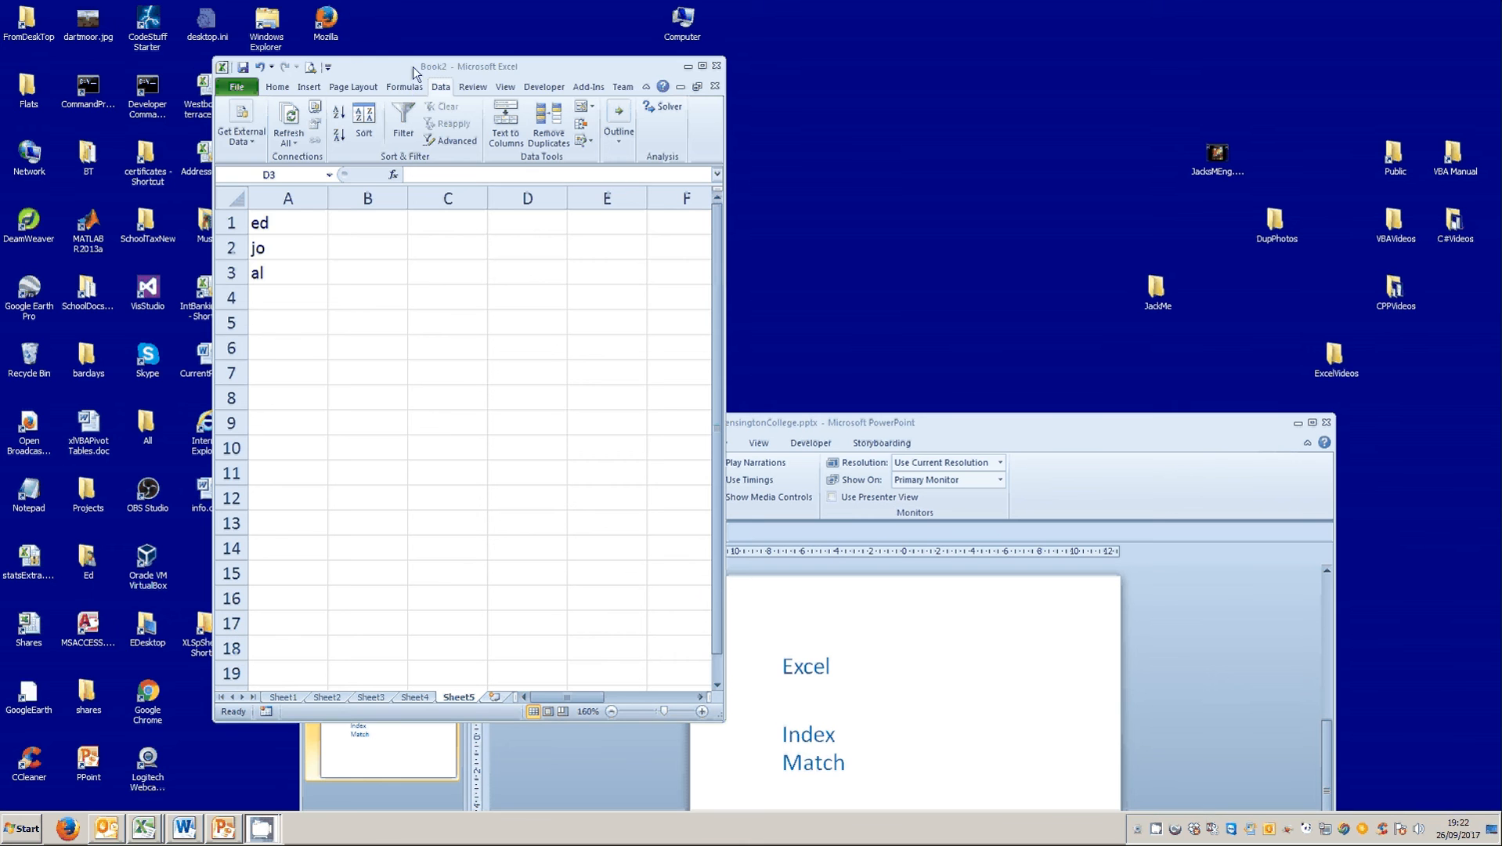
Enter a MATCH formula in D3 of Sheet5 that finds A2's name, given as quoted text, in A1:A3 with match type 0.
left_click(413, 66)
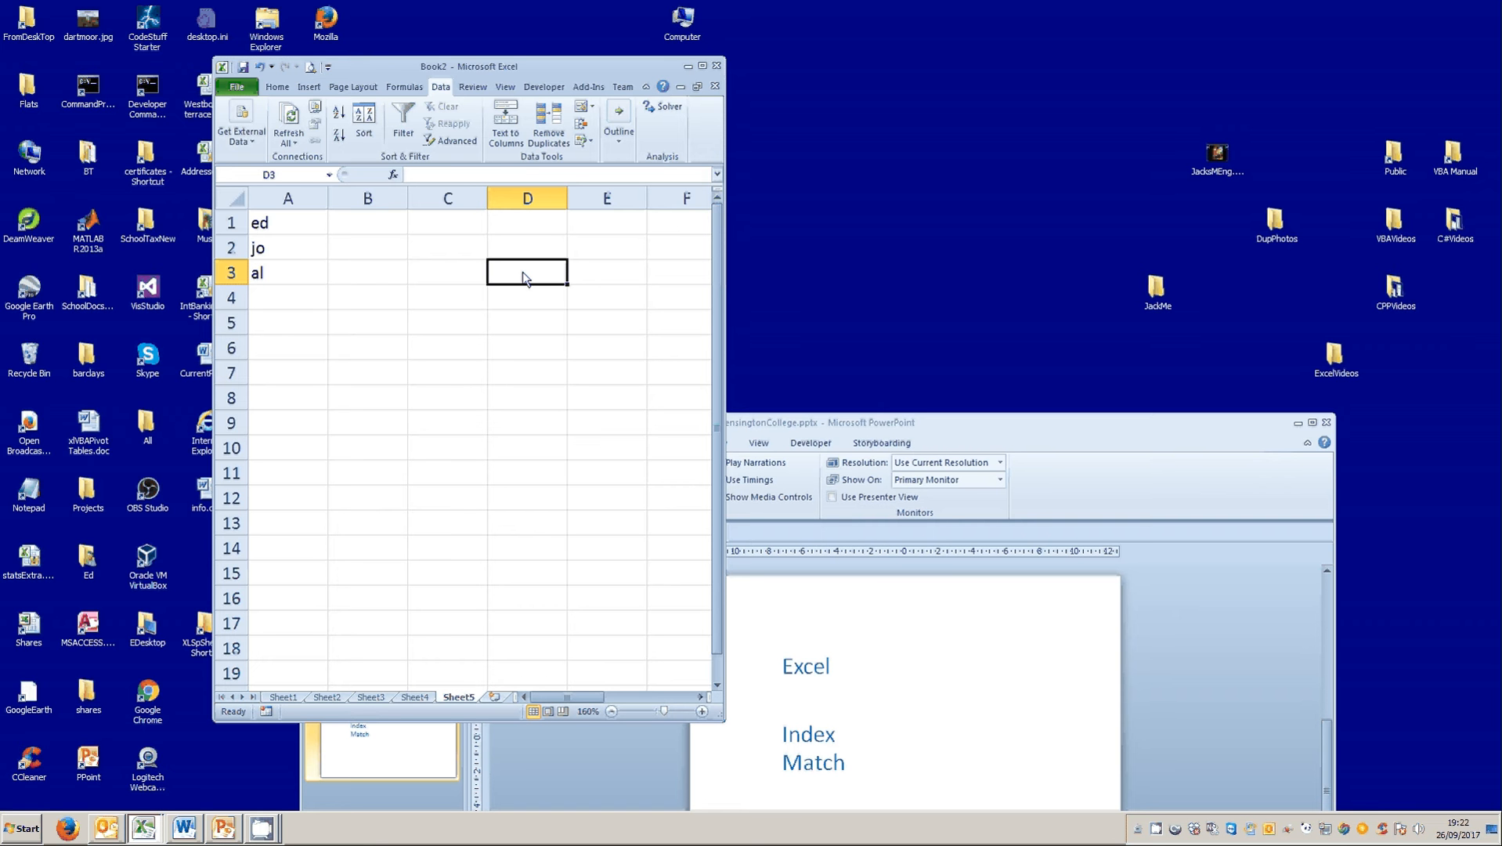
type("=")
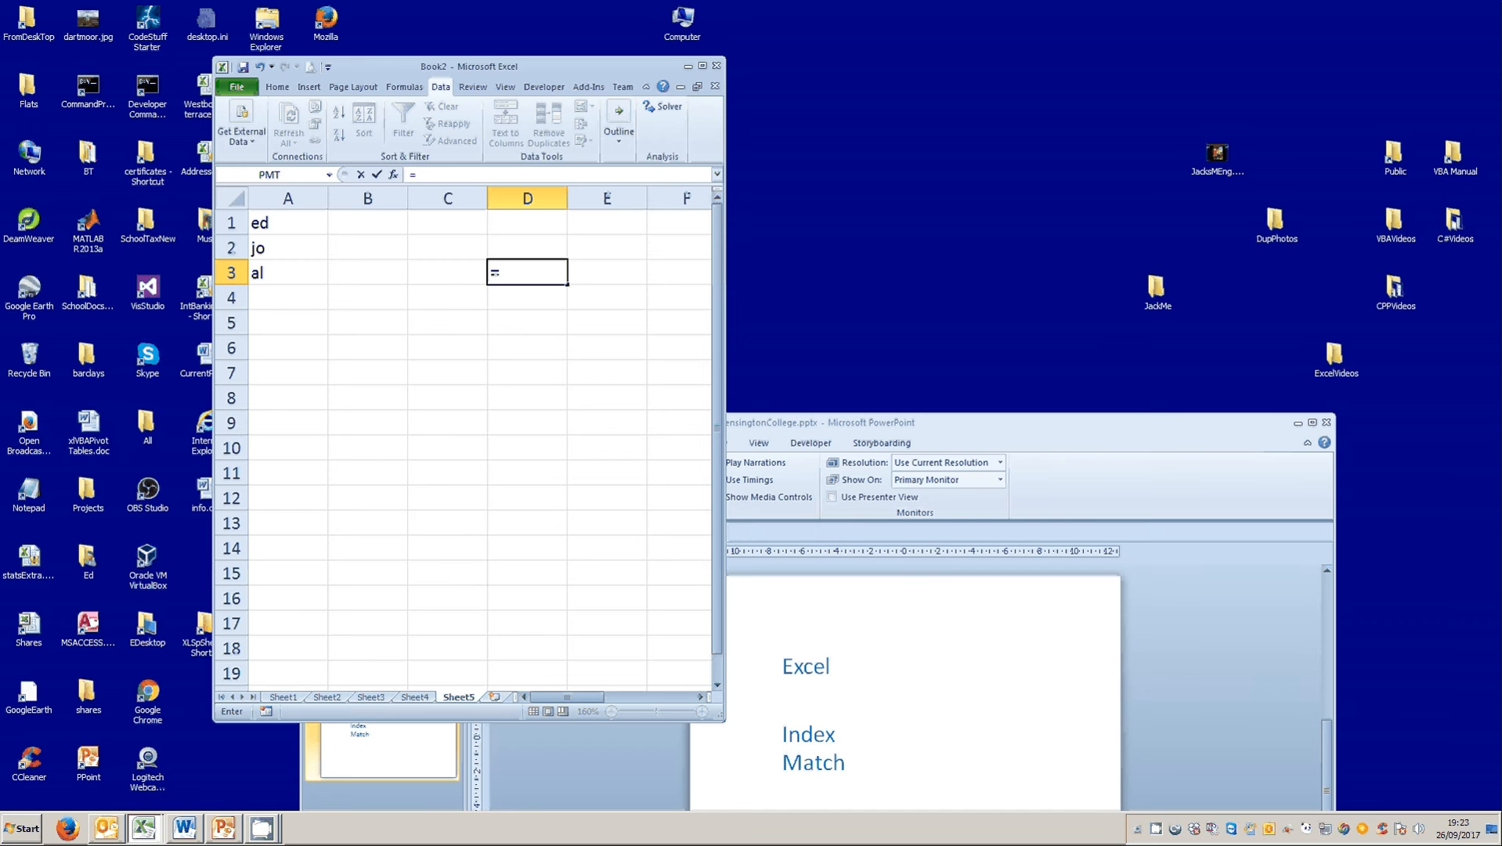
key("Escape")
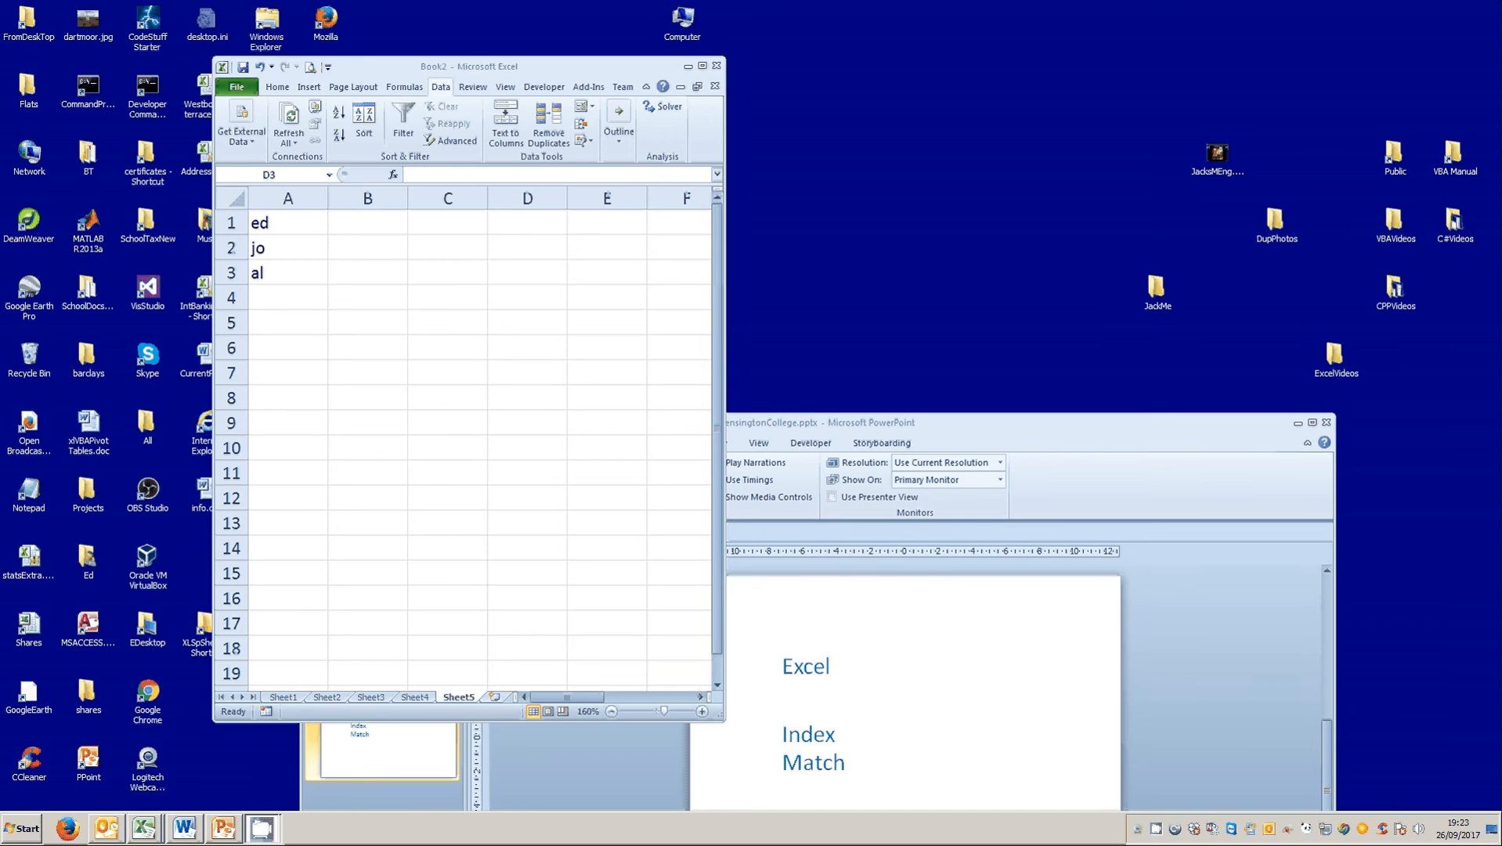
left_click(521, 278)
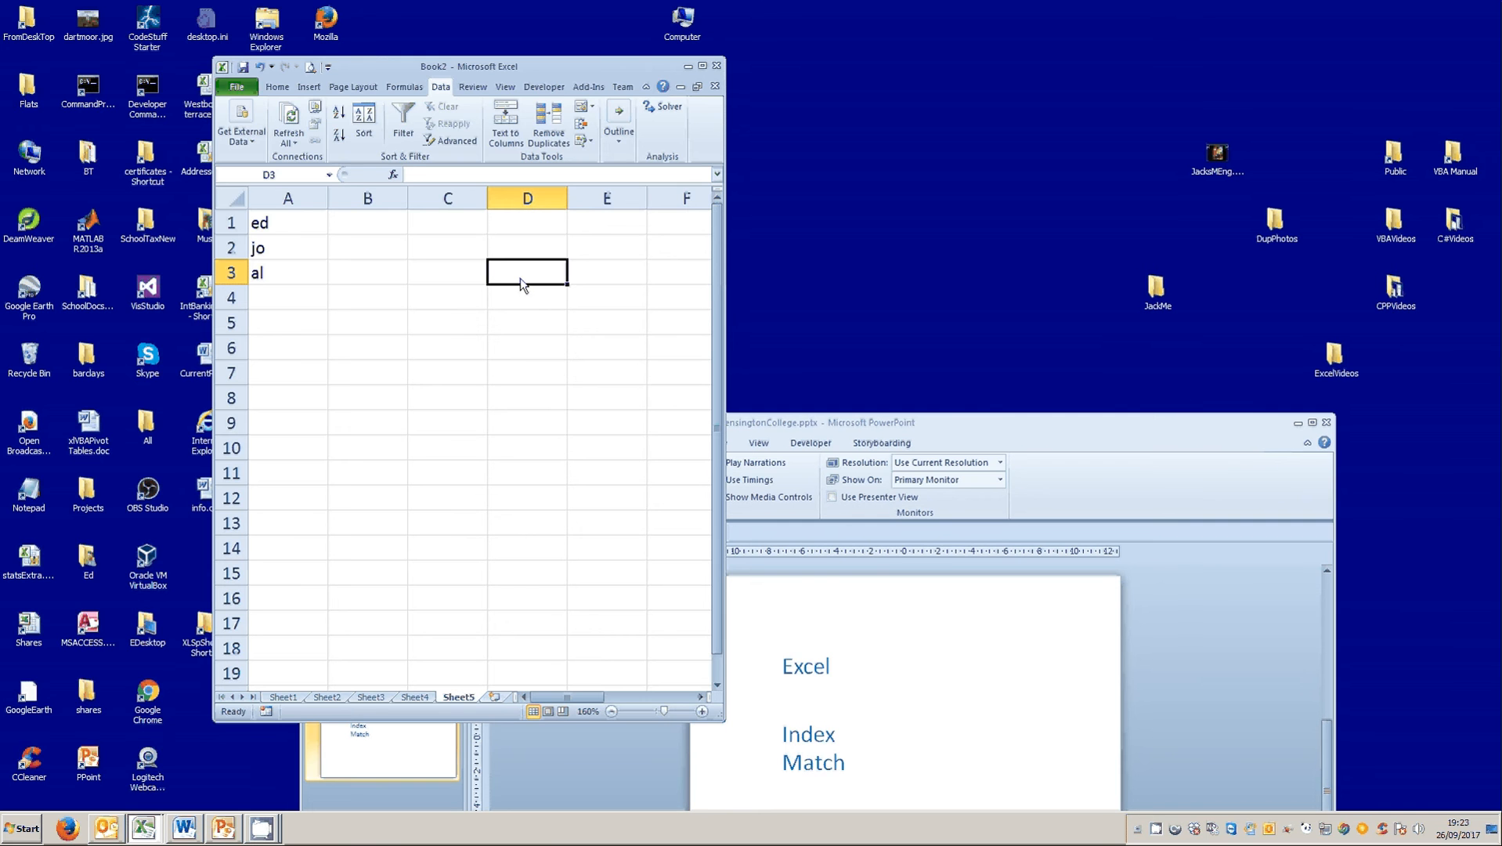
type("=")
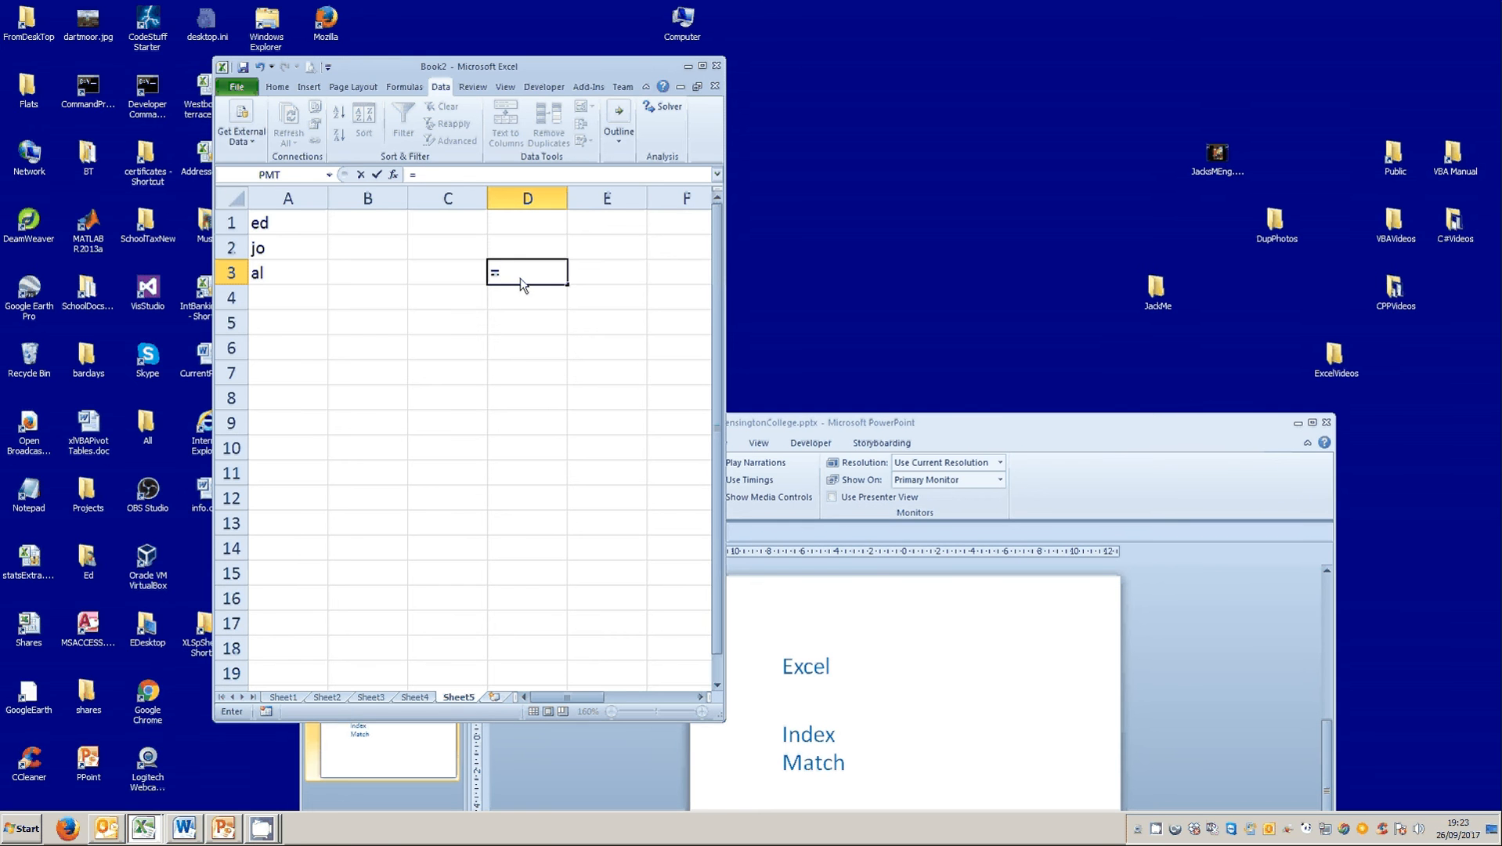
type("match")
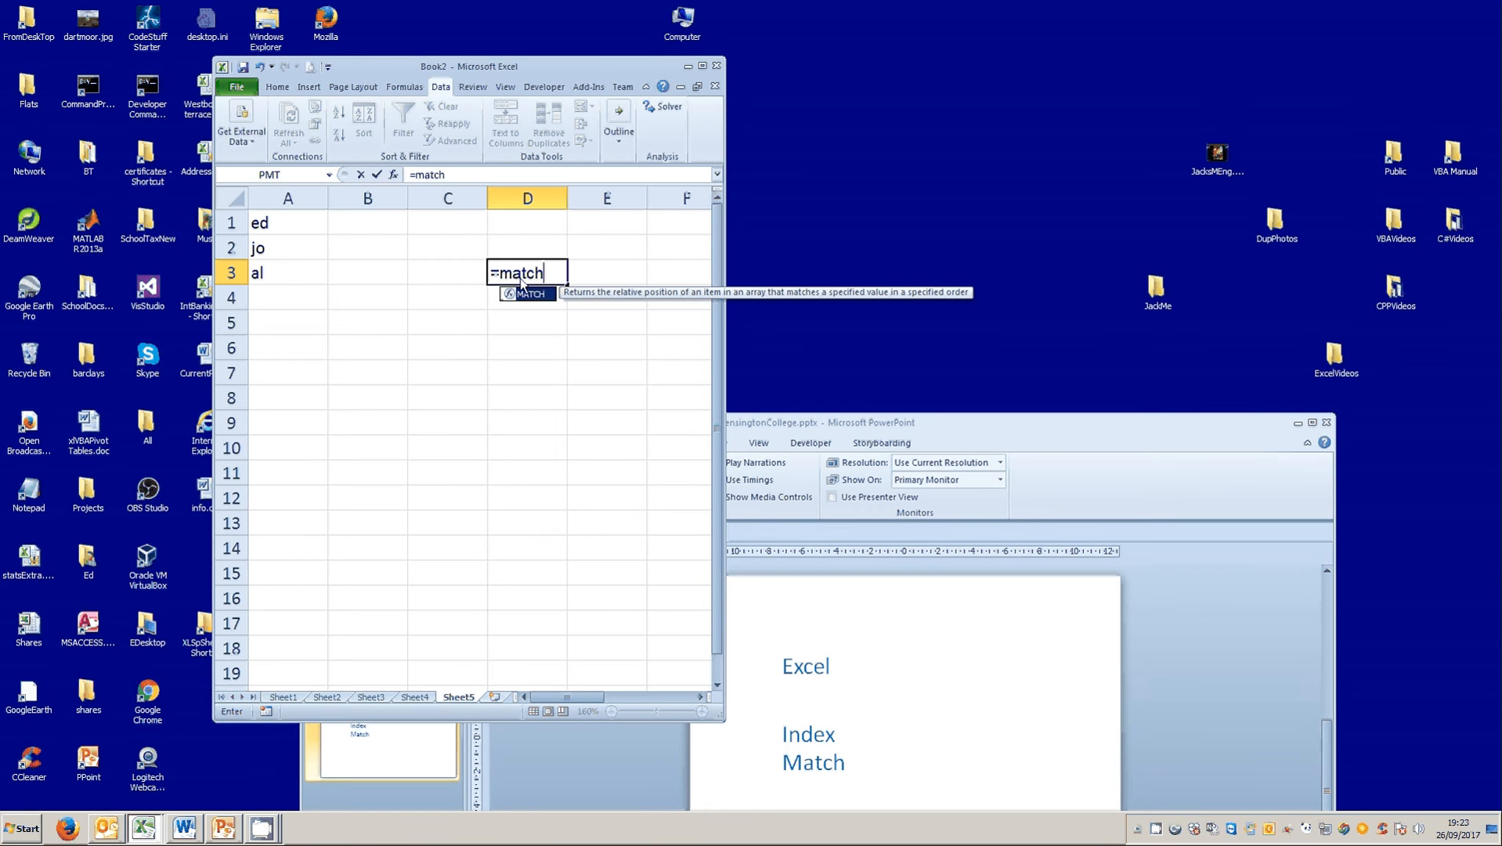
type("(")
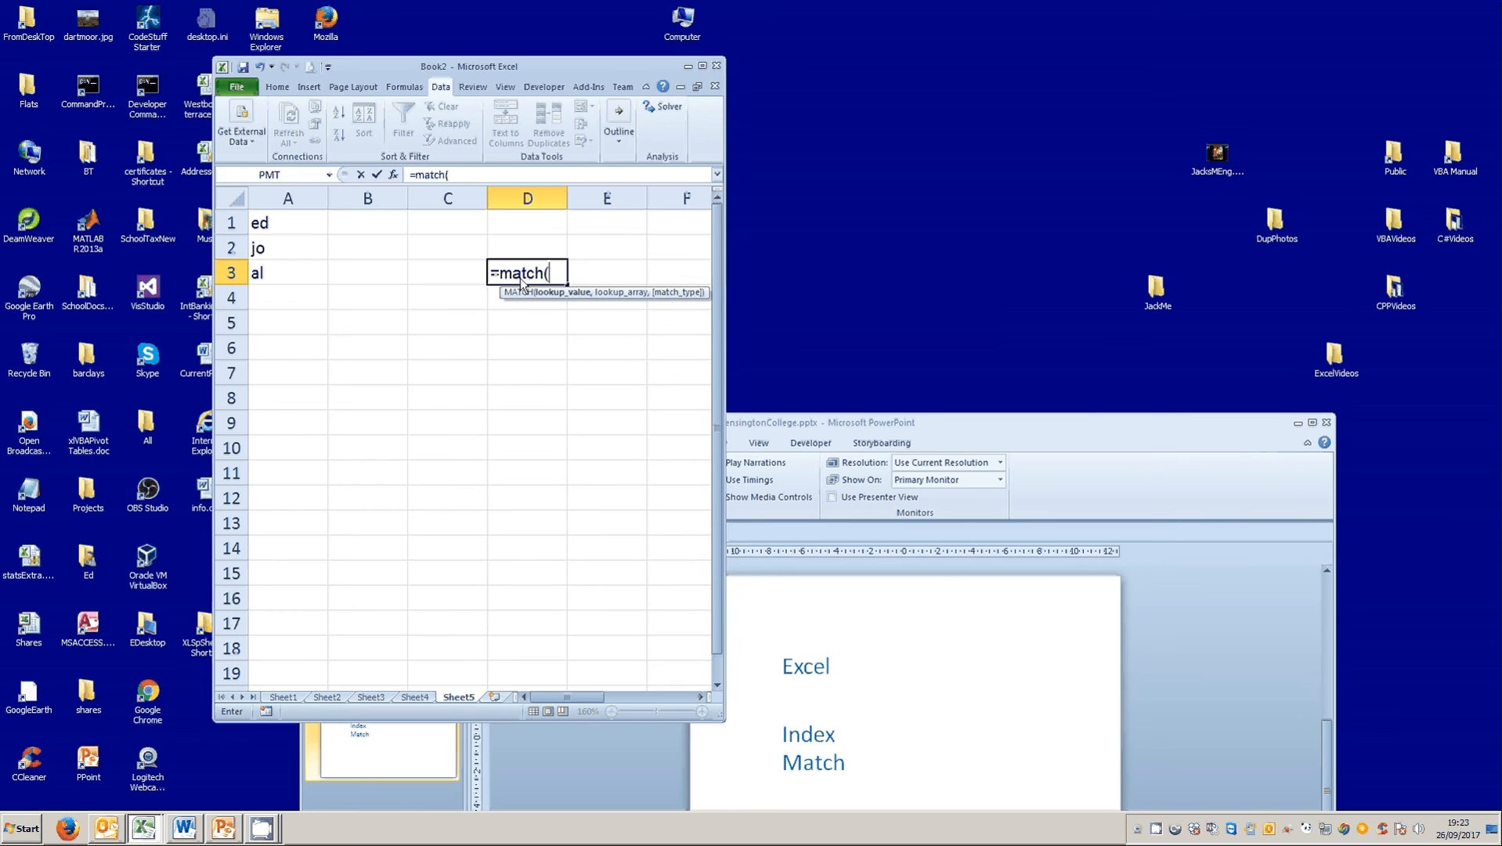
type("\"jo\",")
left_click_drag(296, 226, 291, 280)
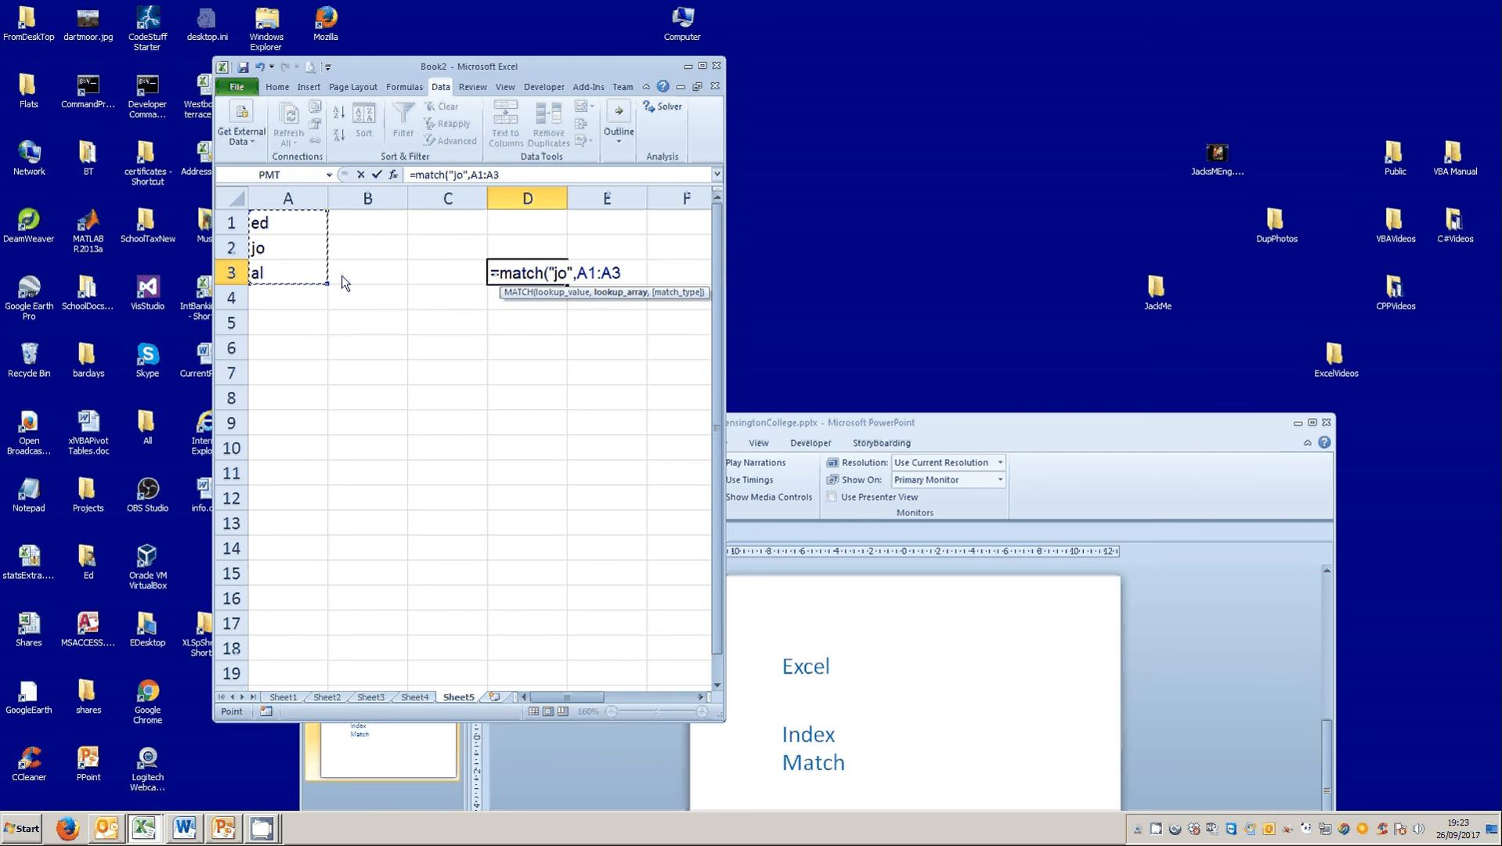
type(",")
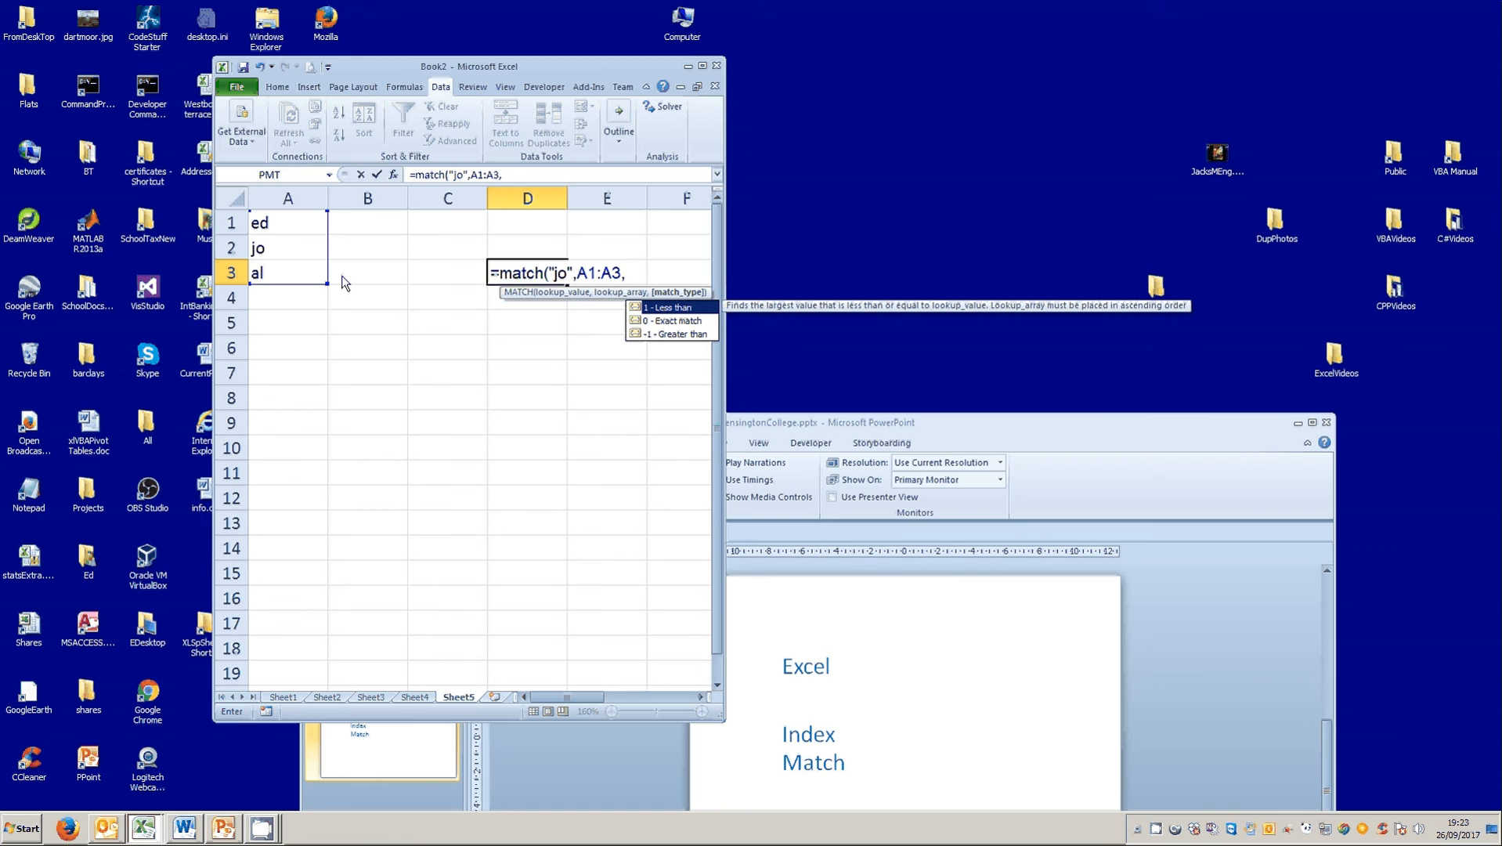
type("0)")
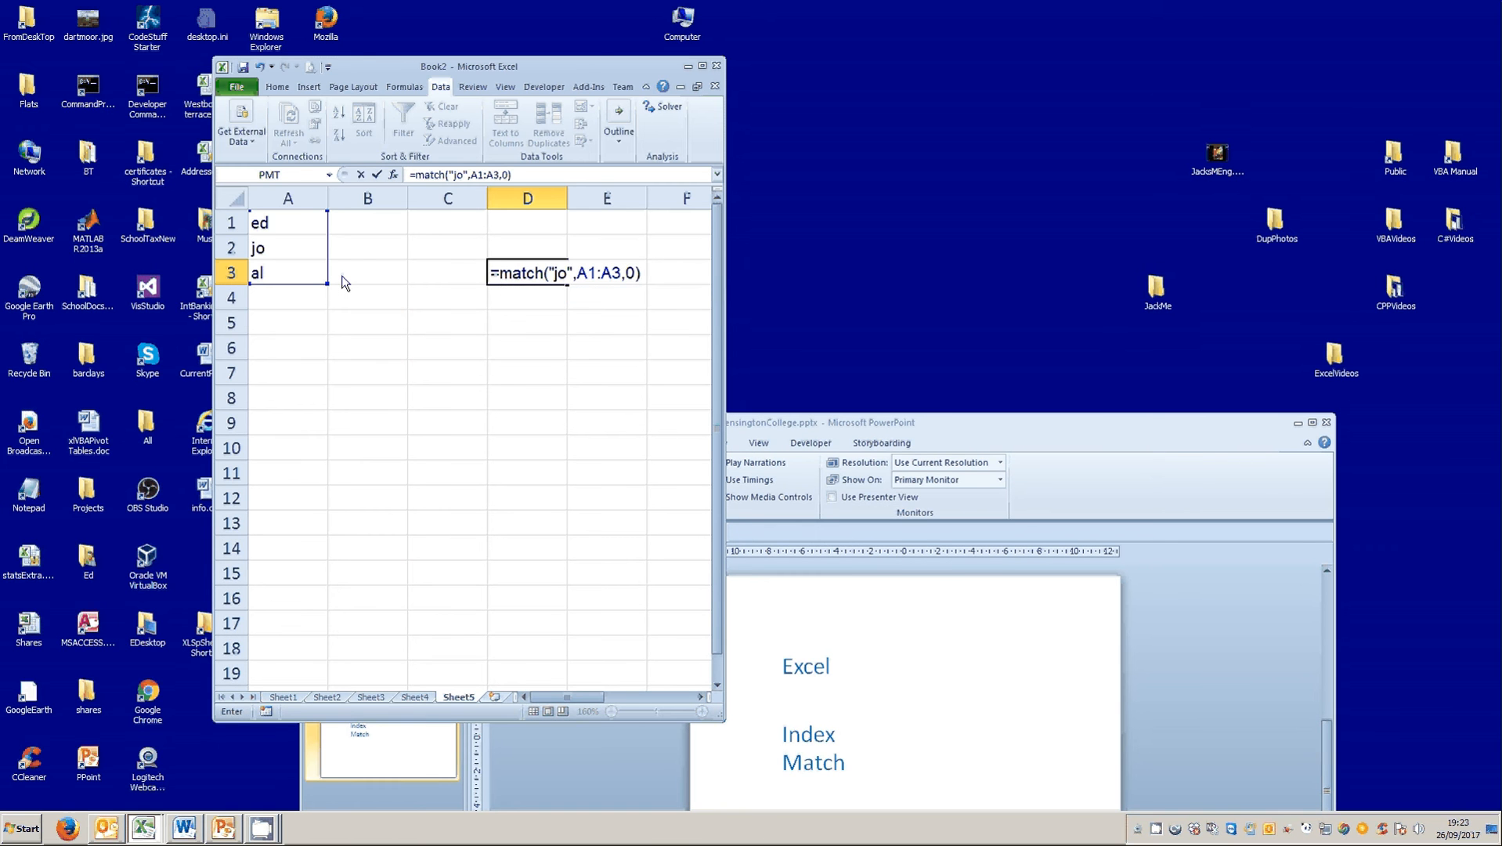
left_click(377, 174)
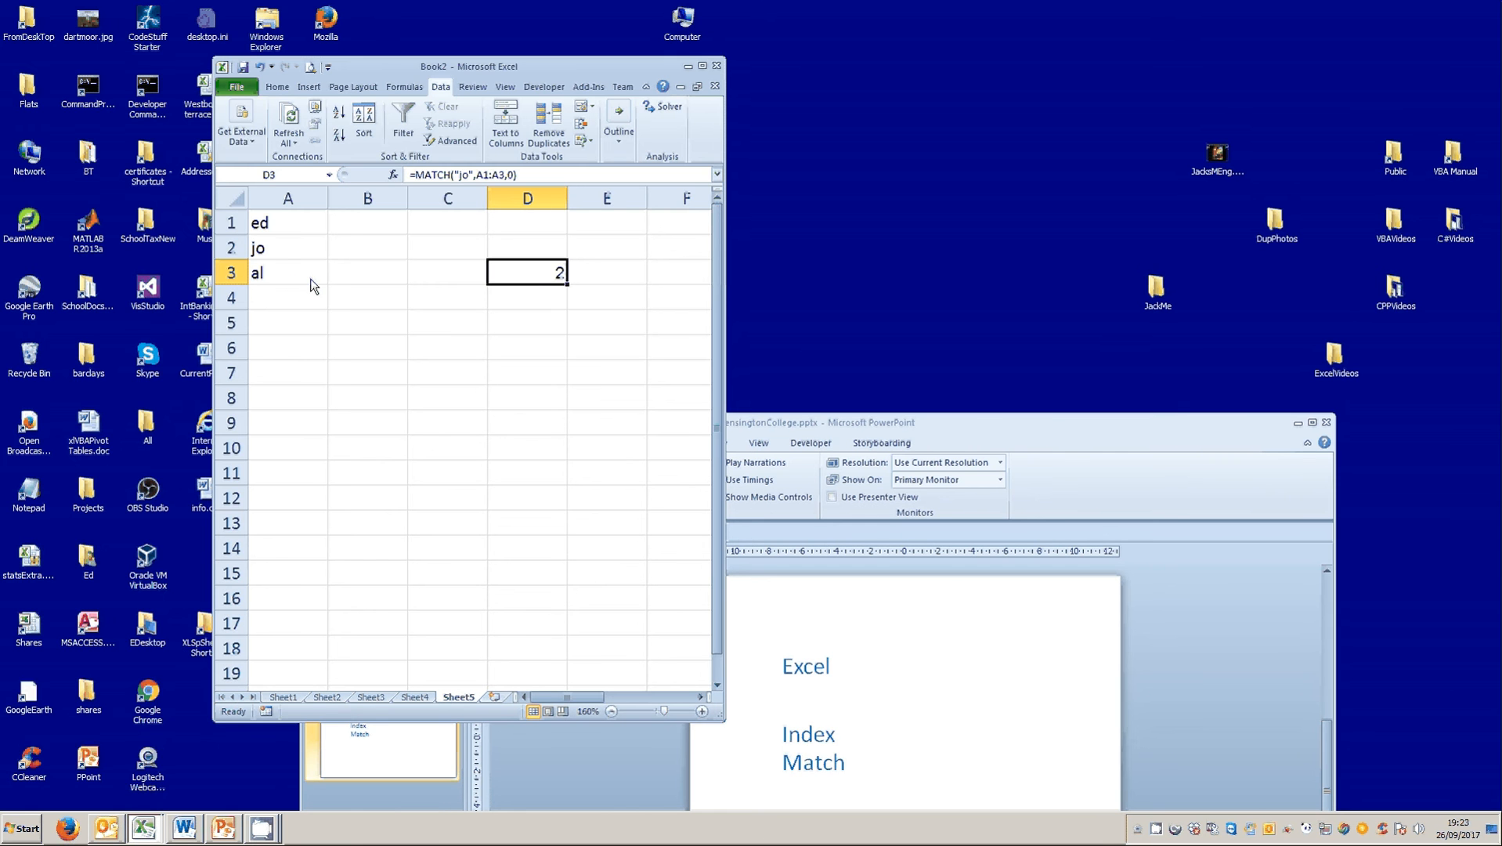
Remove the match type argument from the MATCH formula in D3, leaving only the lookup value and A1:A3.
left_click(506, 177)
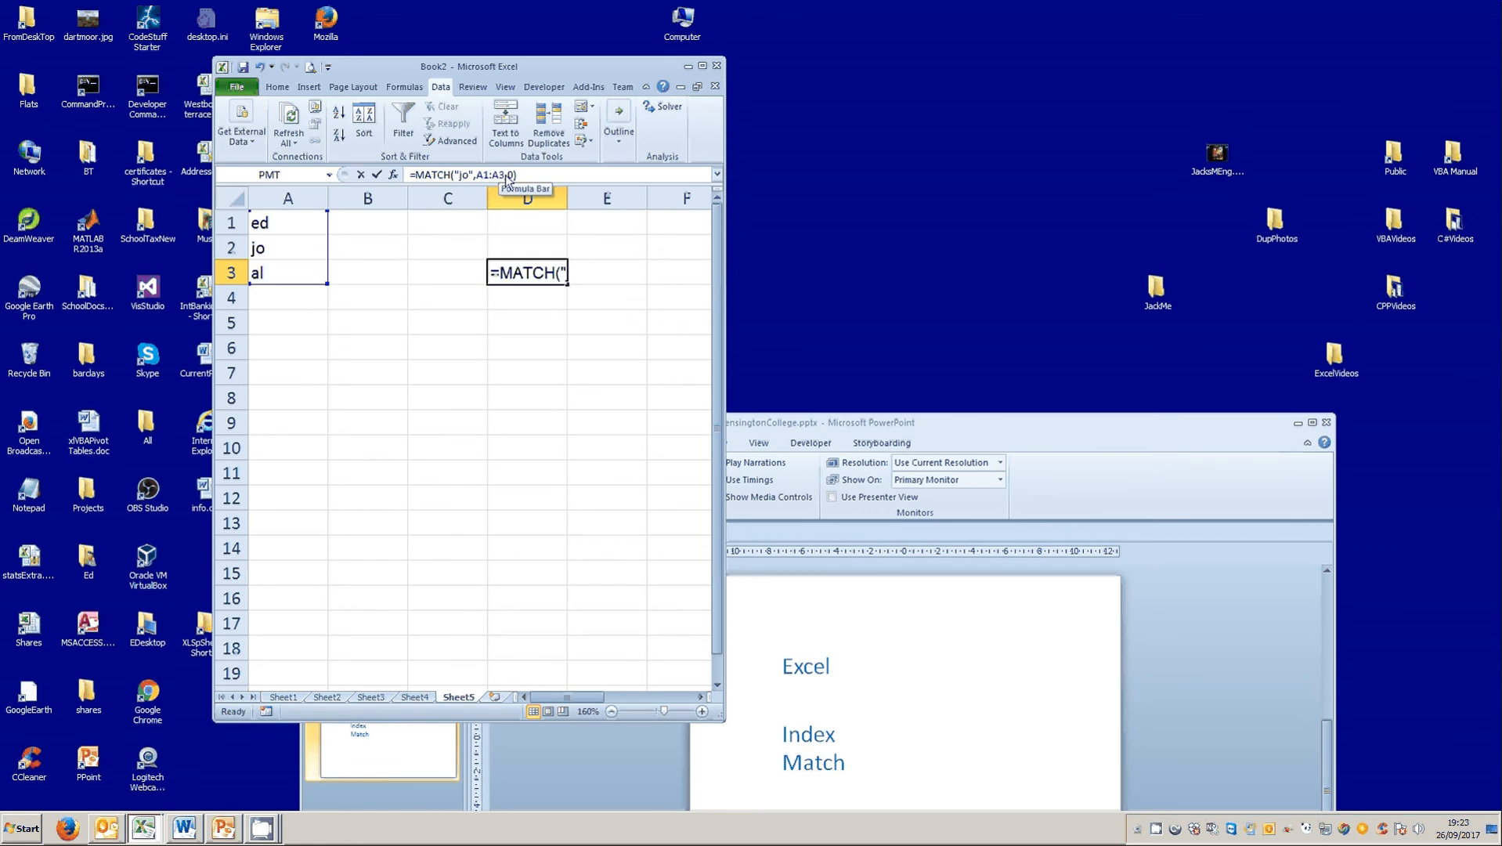
key("BackSpace")
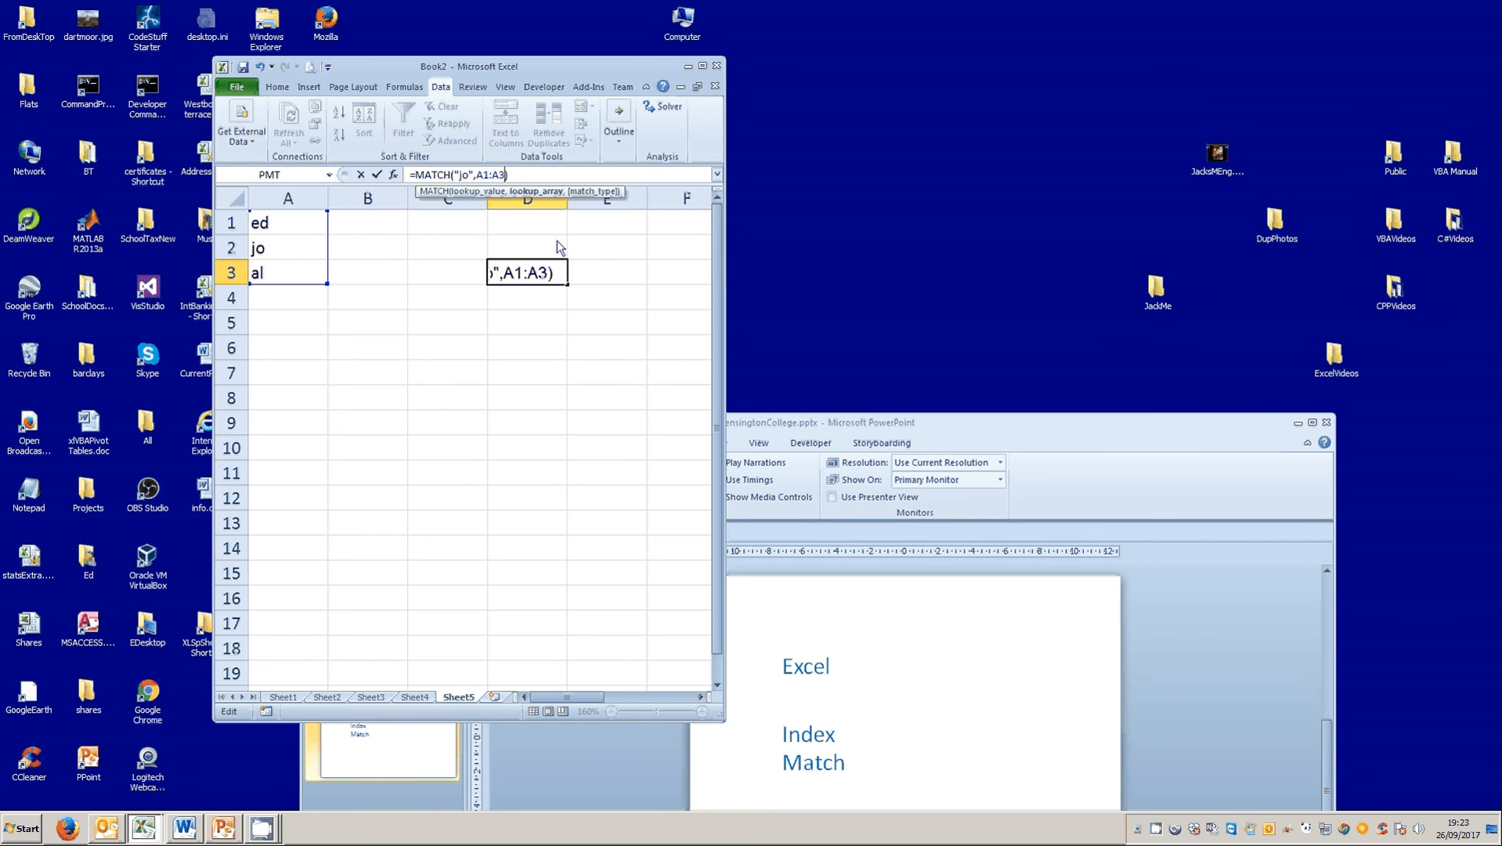
left_click(379, 175)
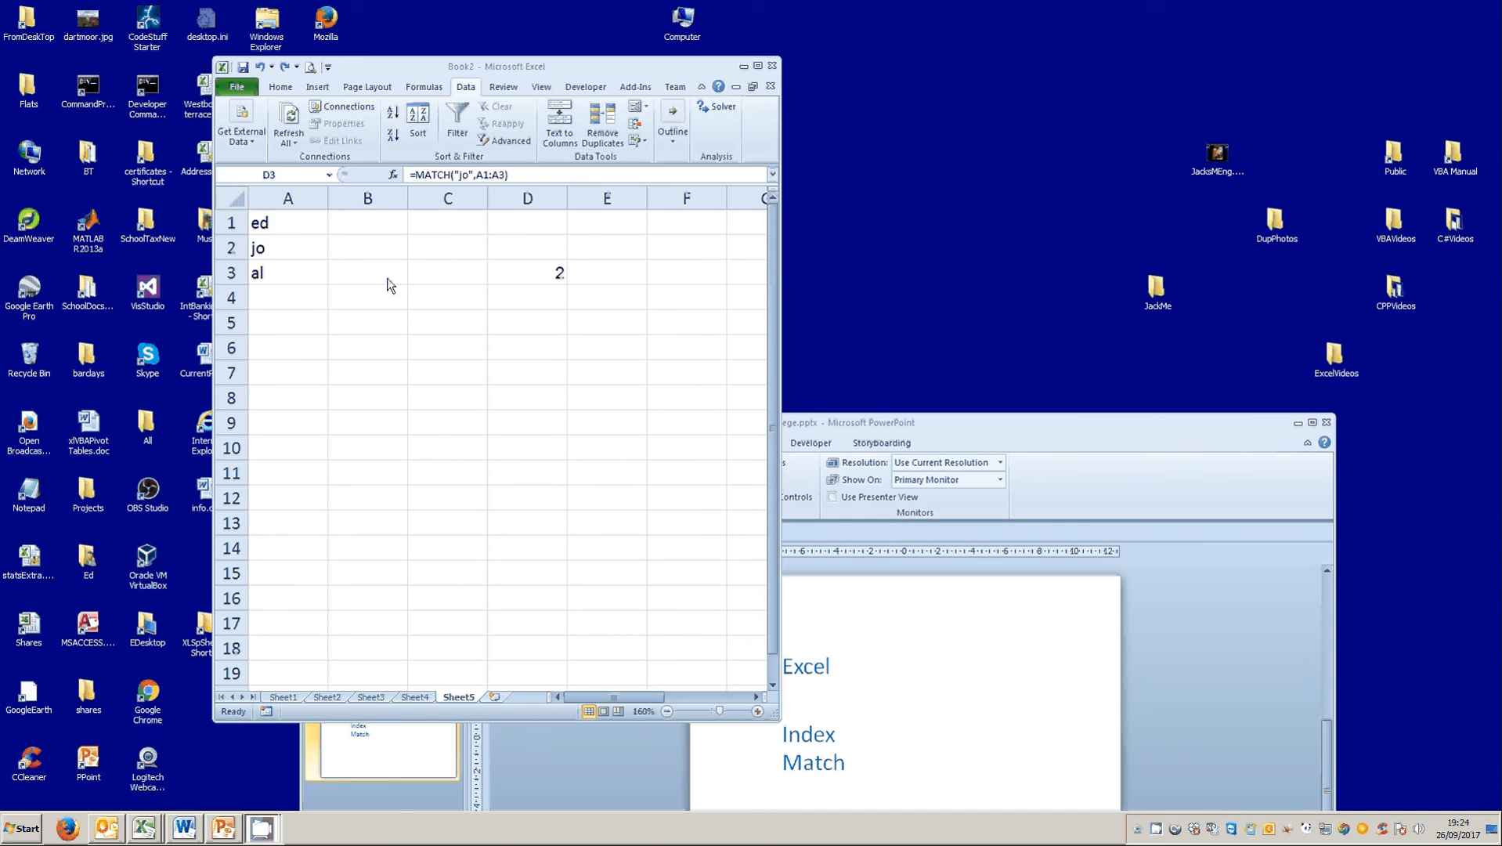
Turn the MATCH formula in D3 into plain text with a leading apostrophe and fill it across to E3.
left_click(535, 278)
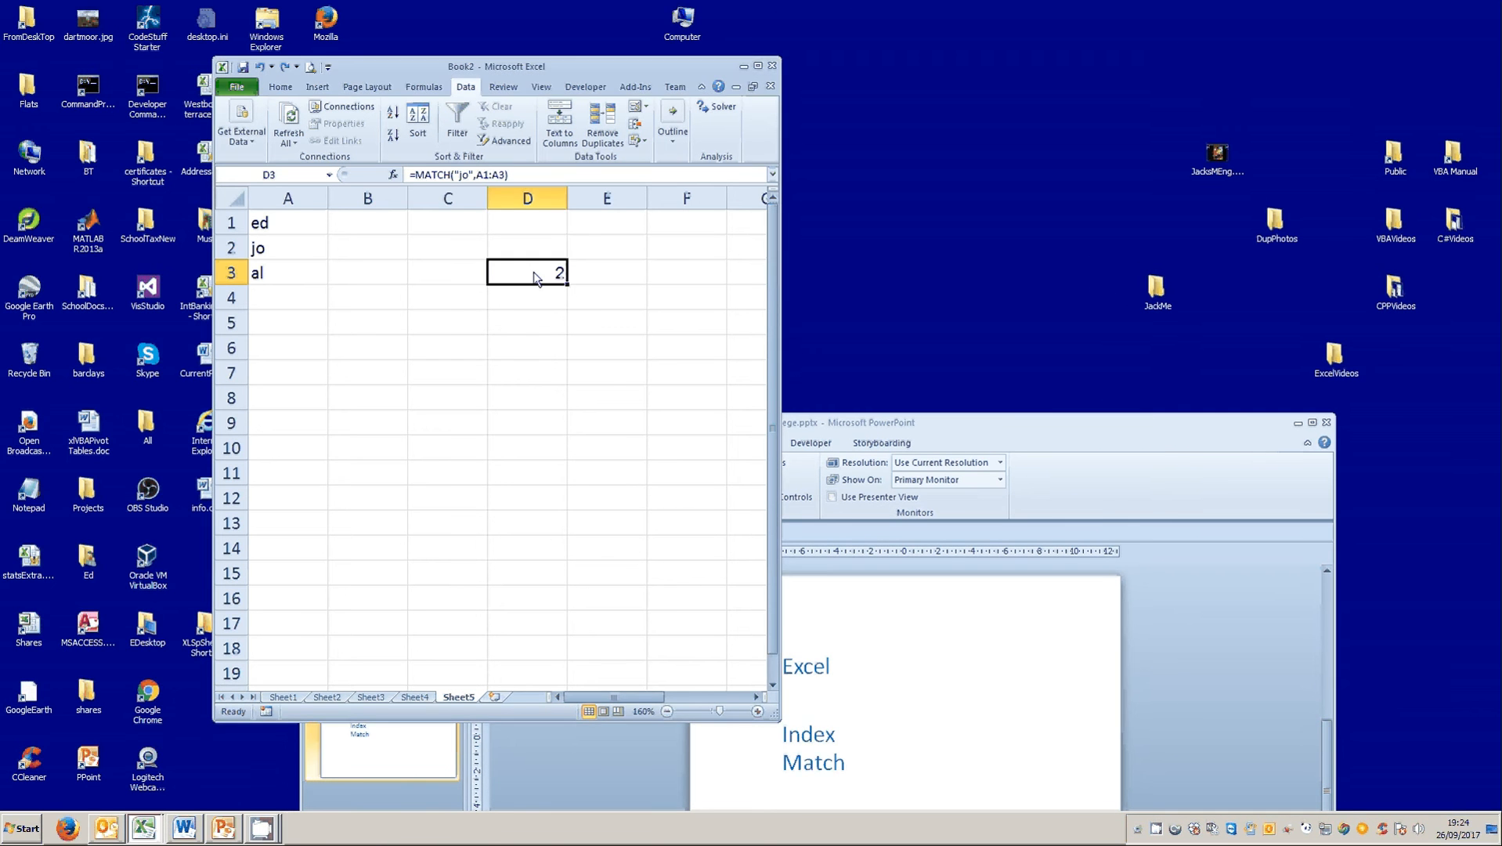
left_click(413, 176)
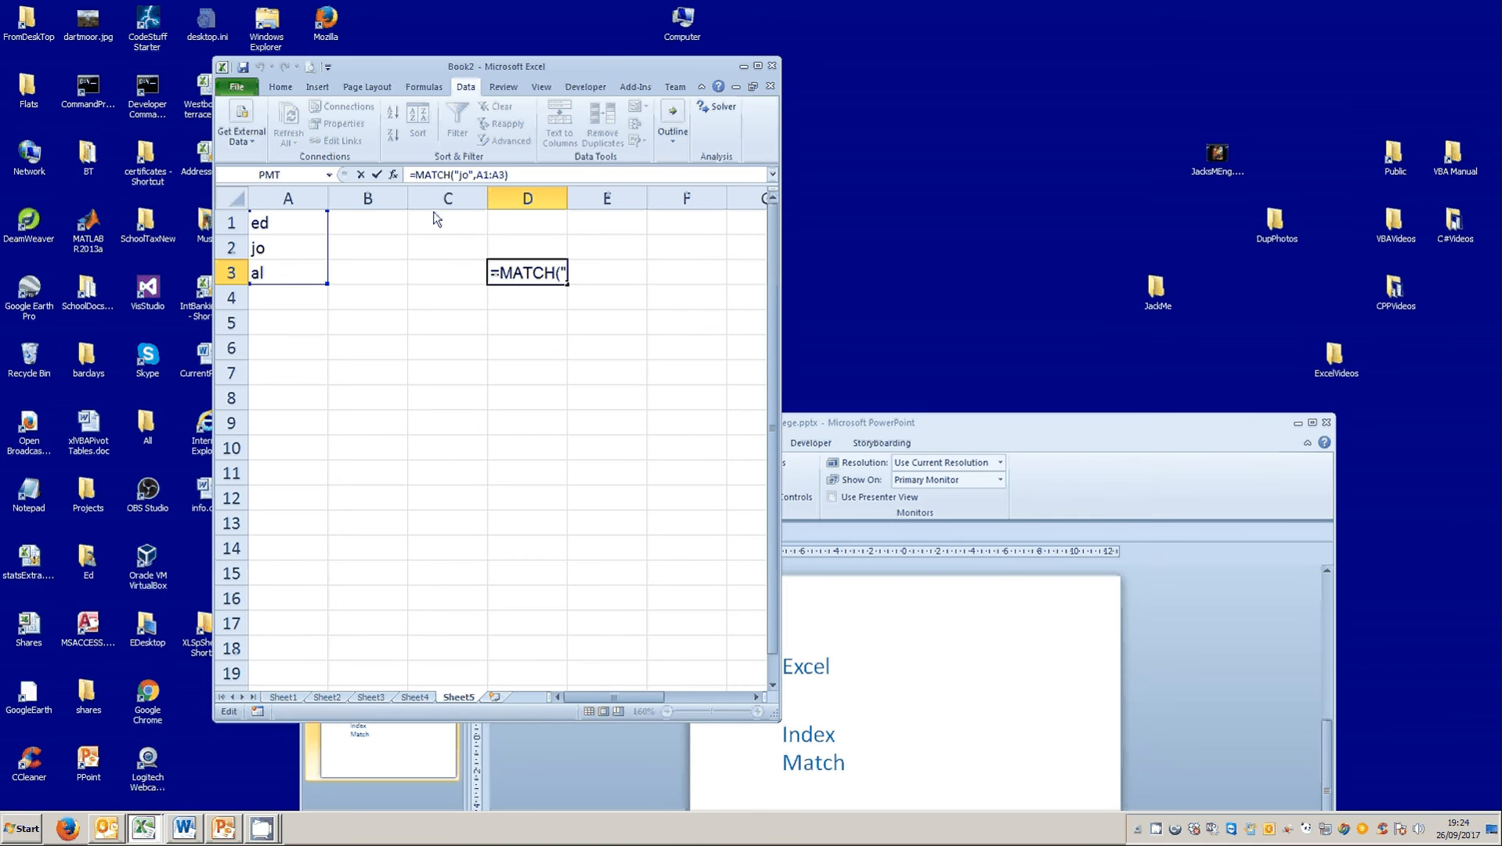
type("'")
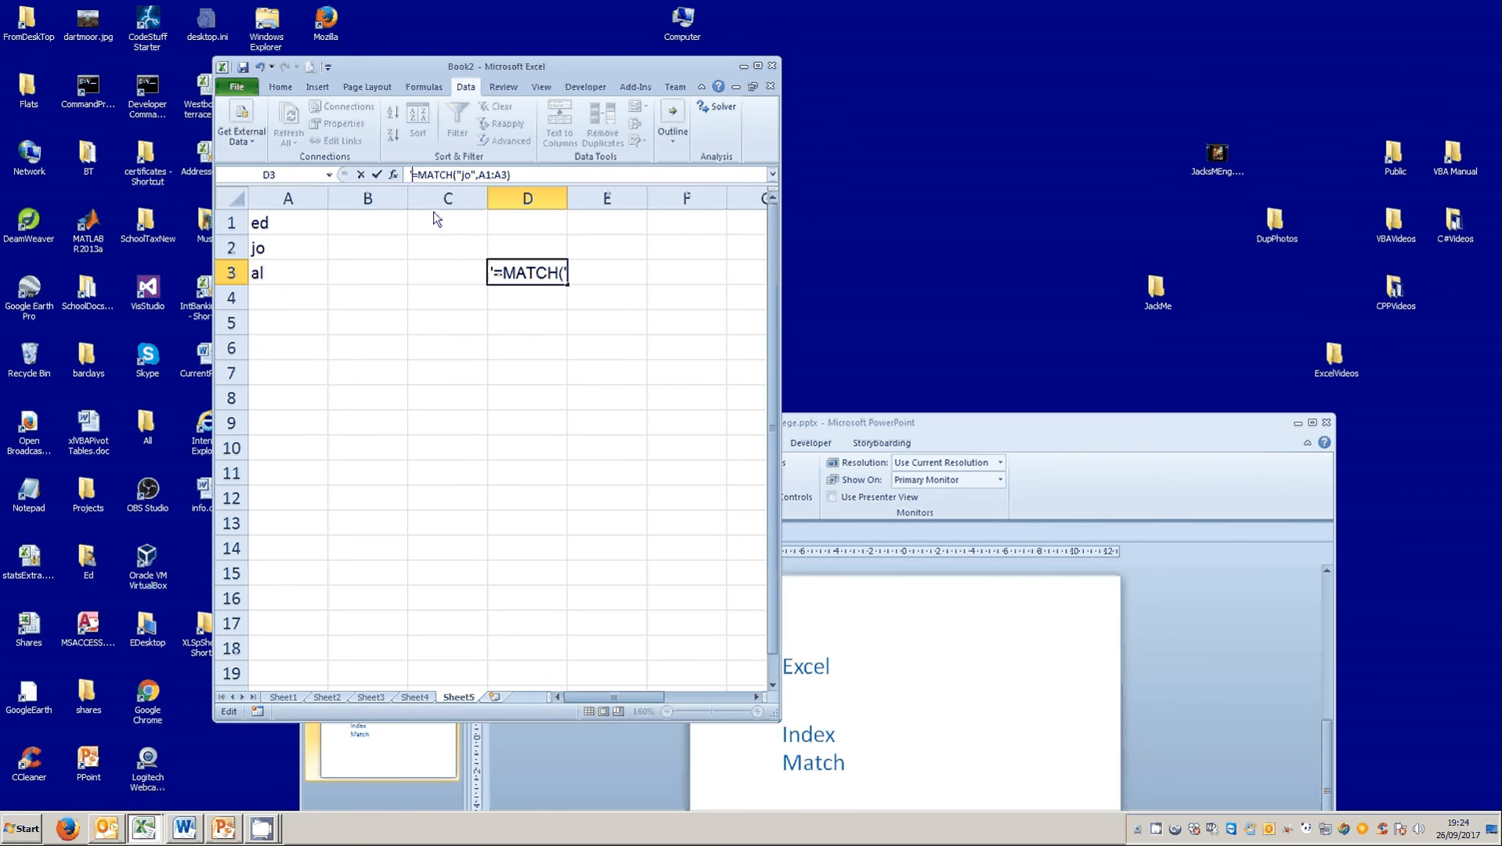
left_click(377, 175)
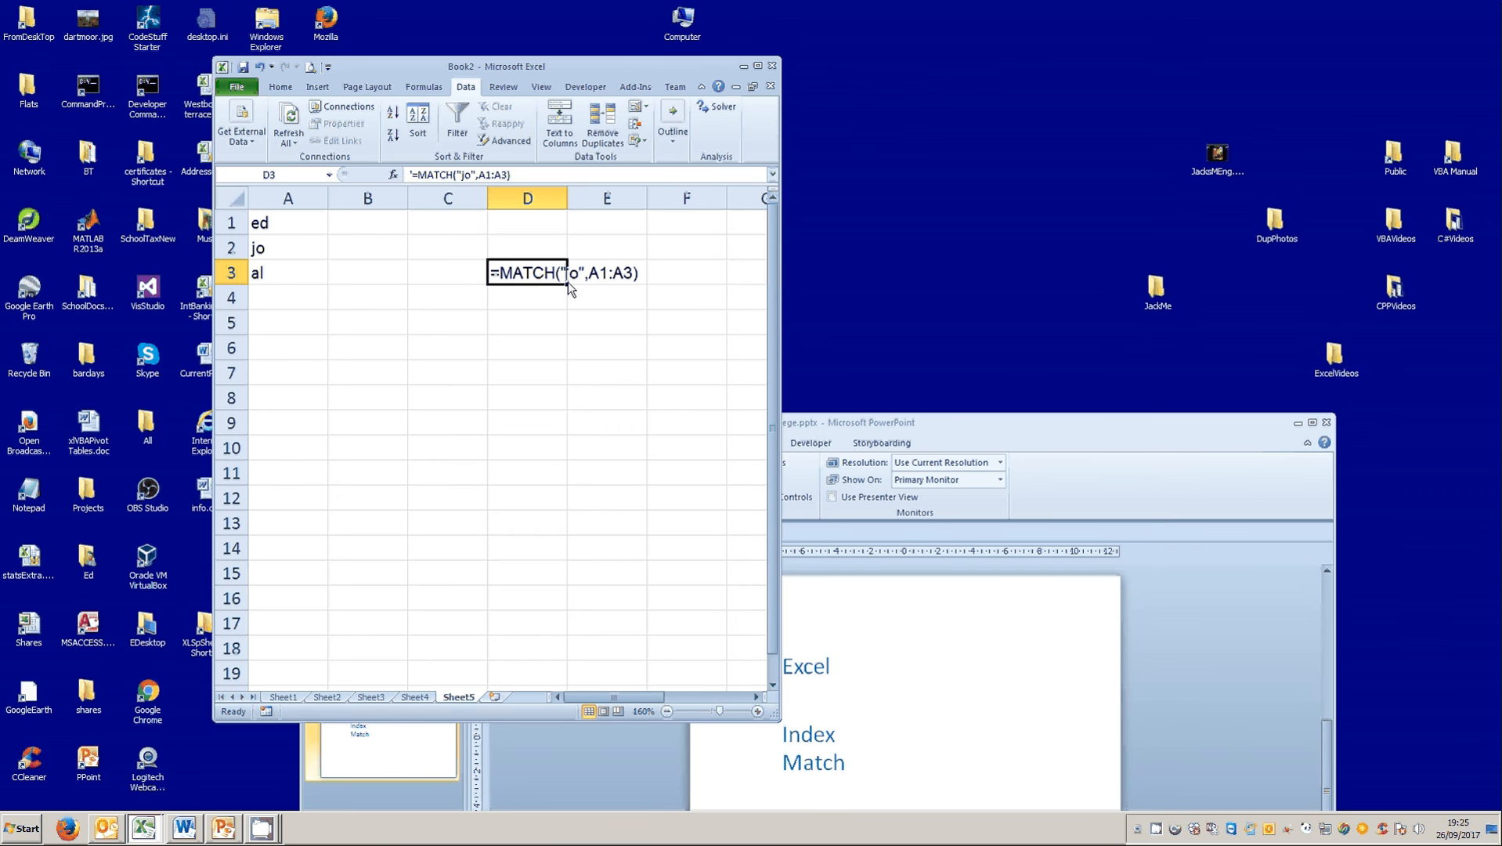
left_click_drag(567, 285, 630, 282)
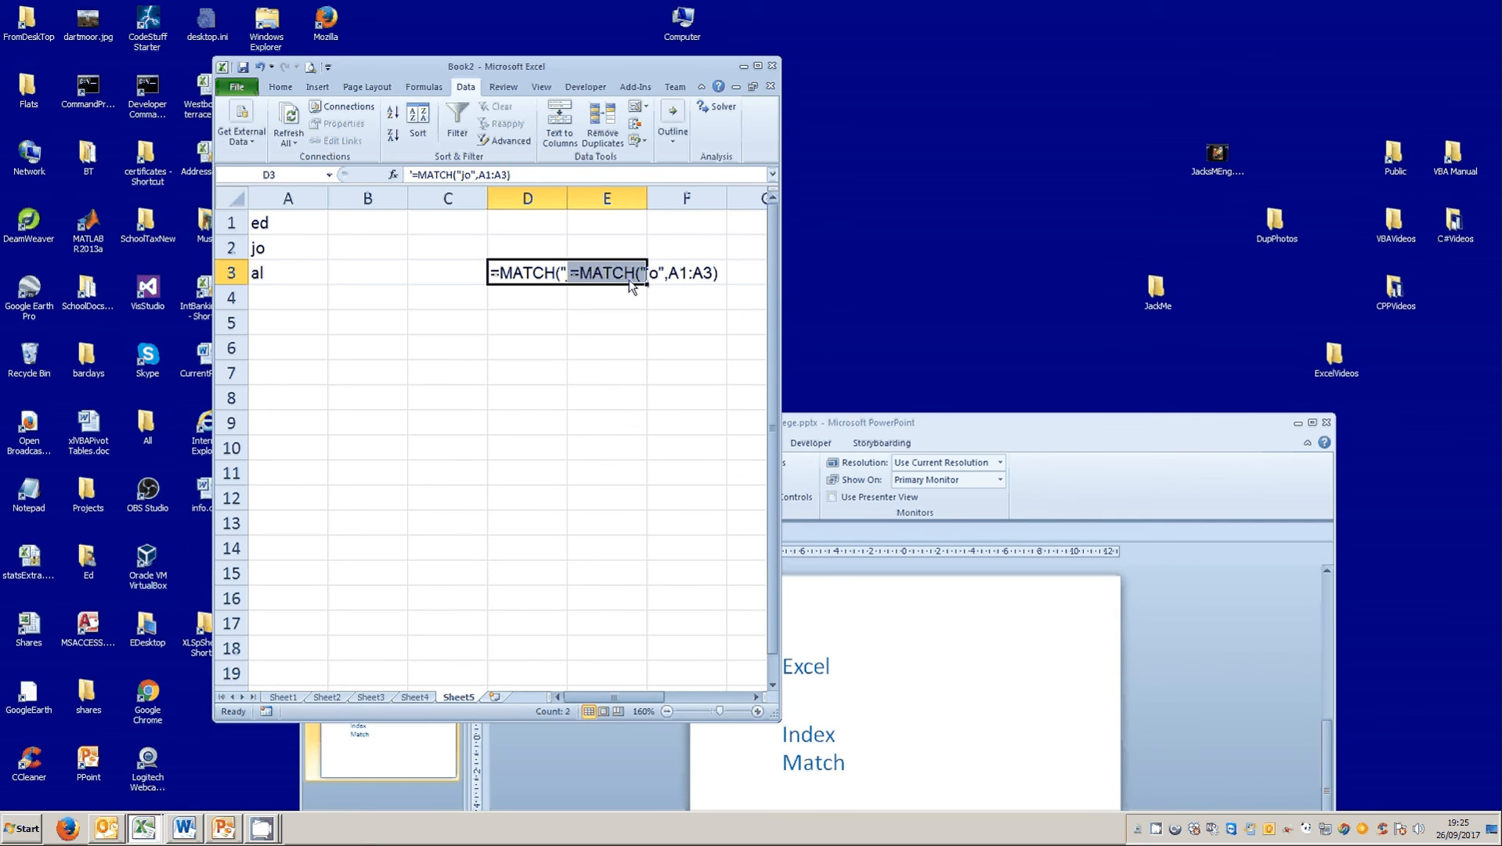
left_click(523, 279)
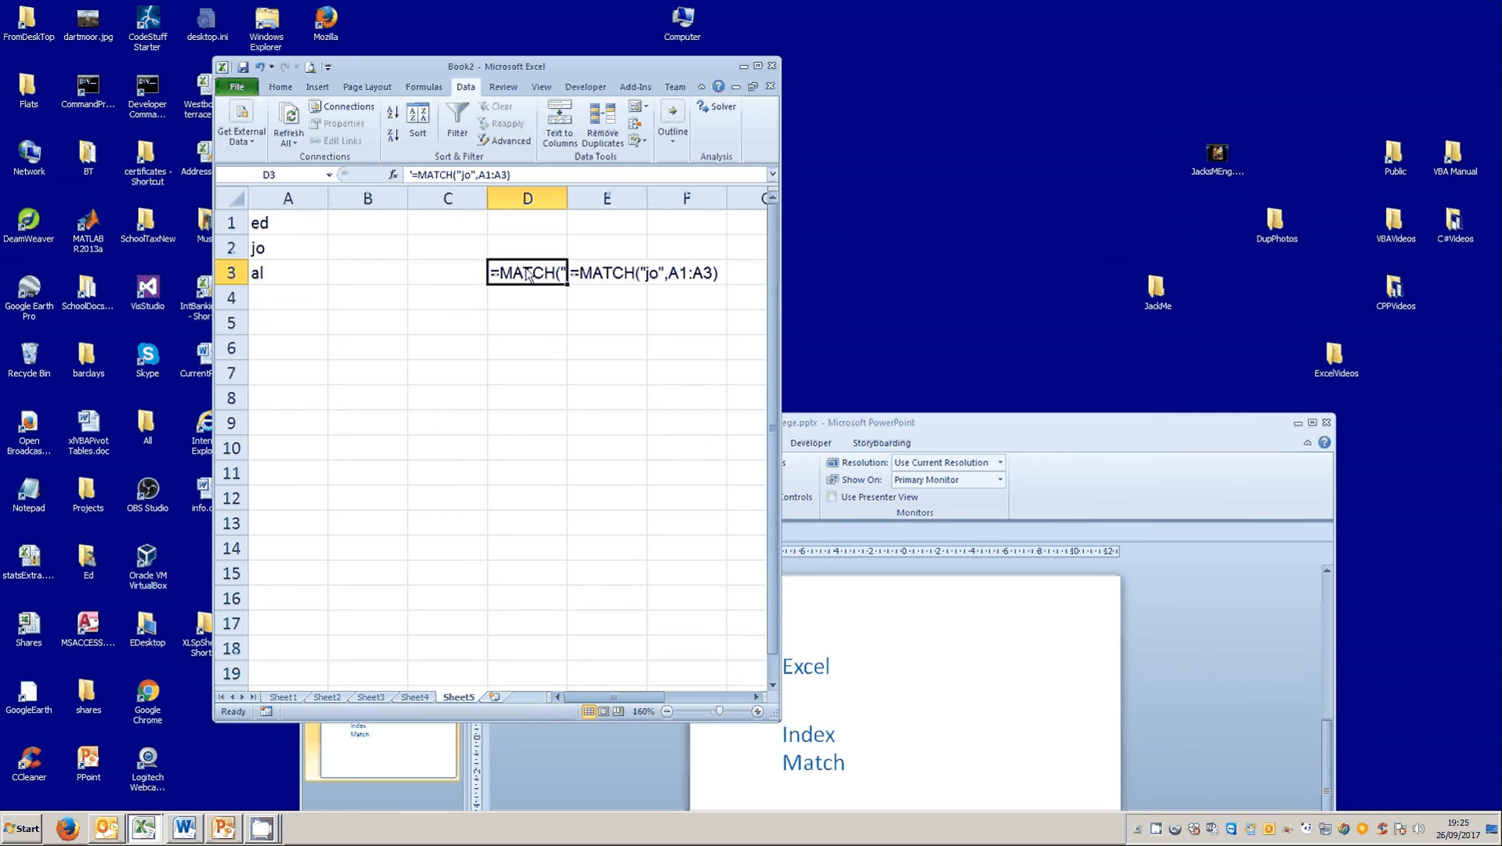
Remove the leading apostrophe from the MATCH text in D3 to make it a working formula.
left_click(413, 176)
key("Delete")
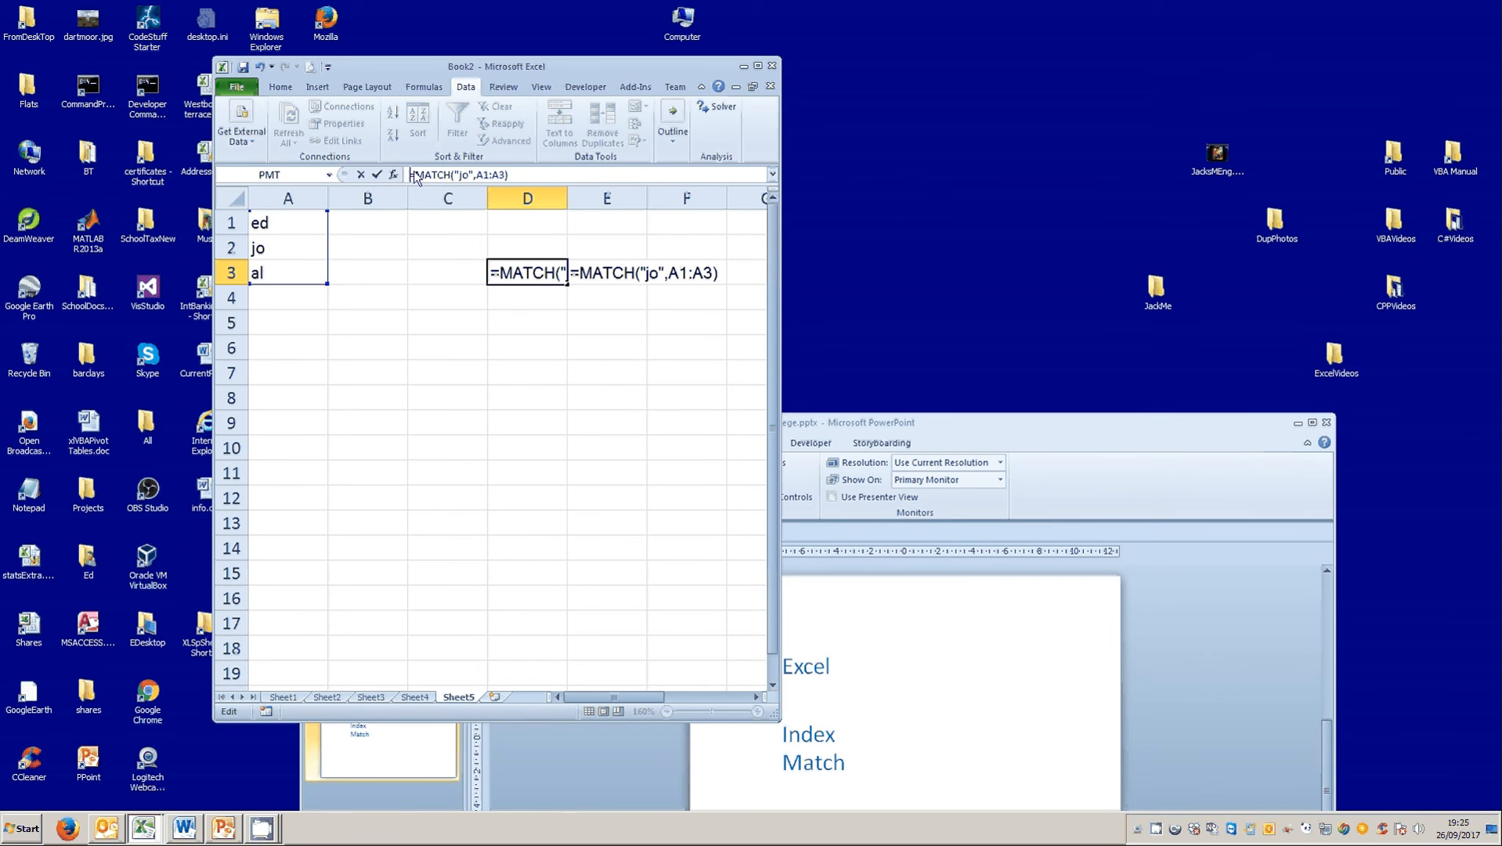
left_click(378, 175)
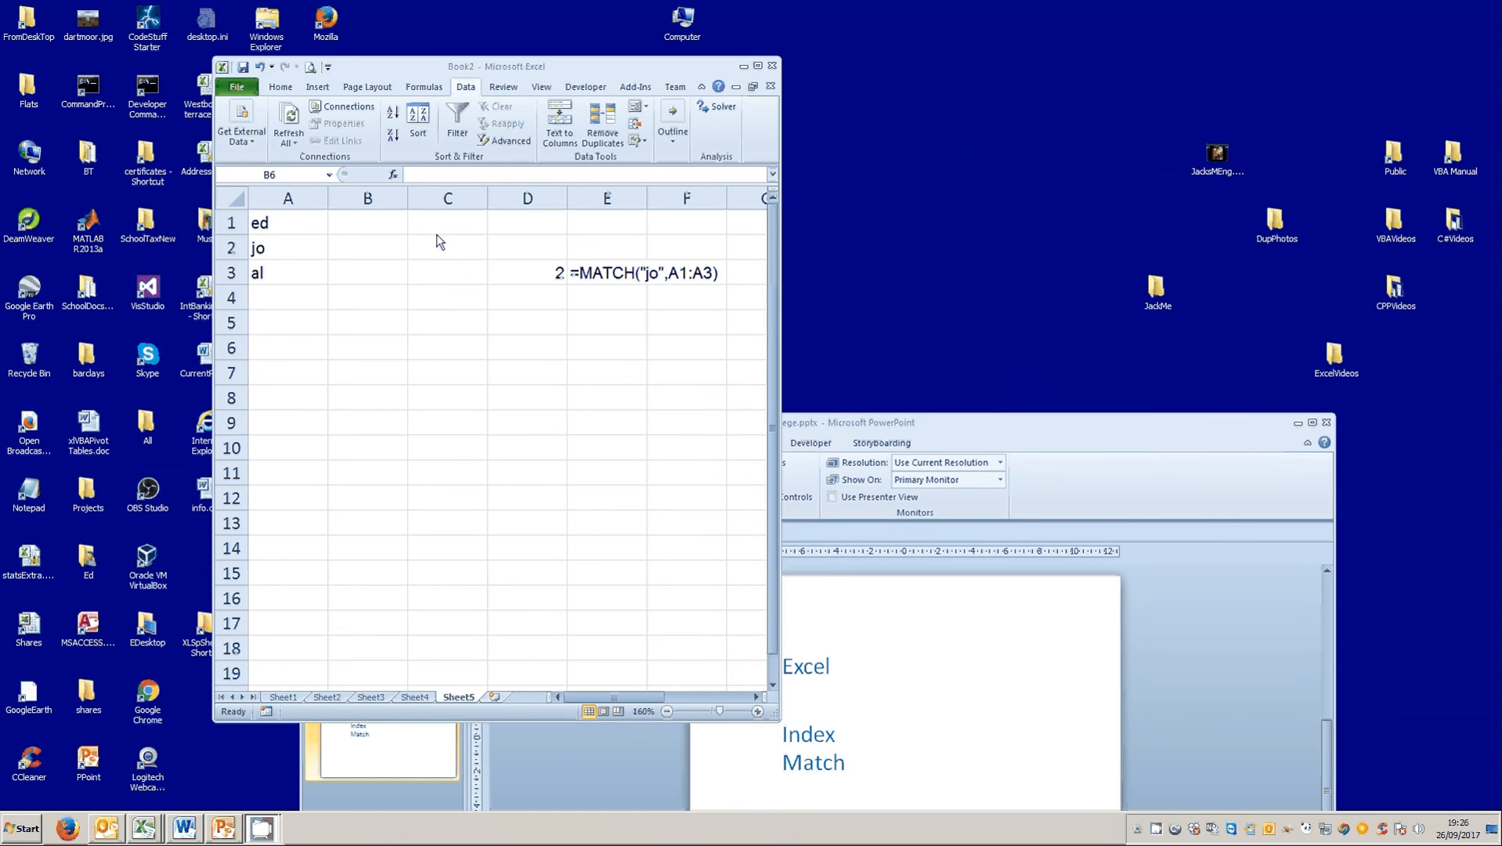
Enter the values 10, 20 and 15 in B1:B3 beside the name list.
left_click(369, 223)
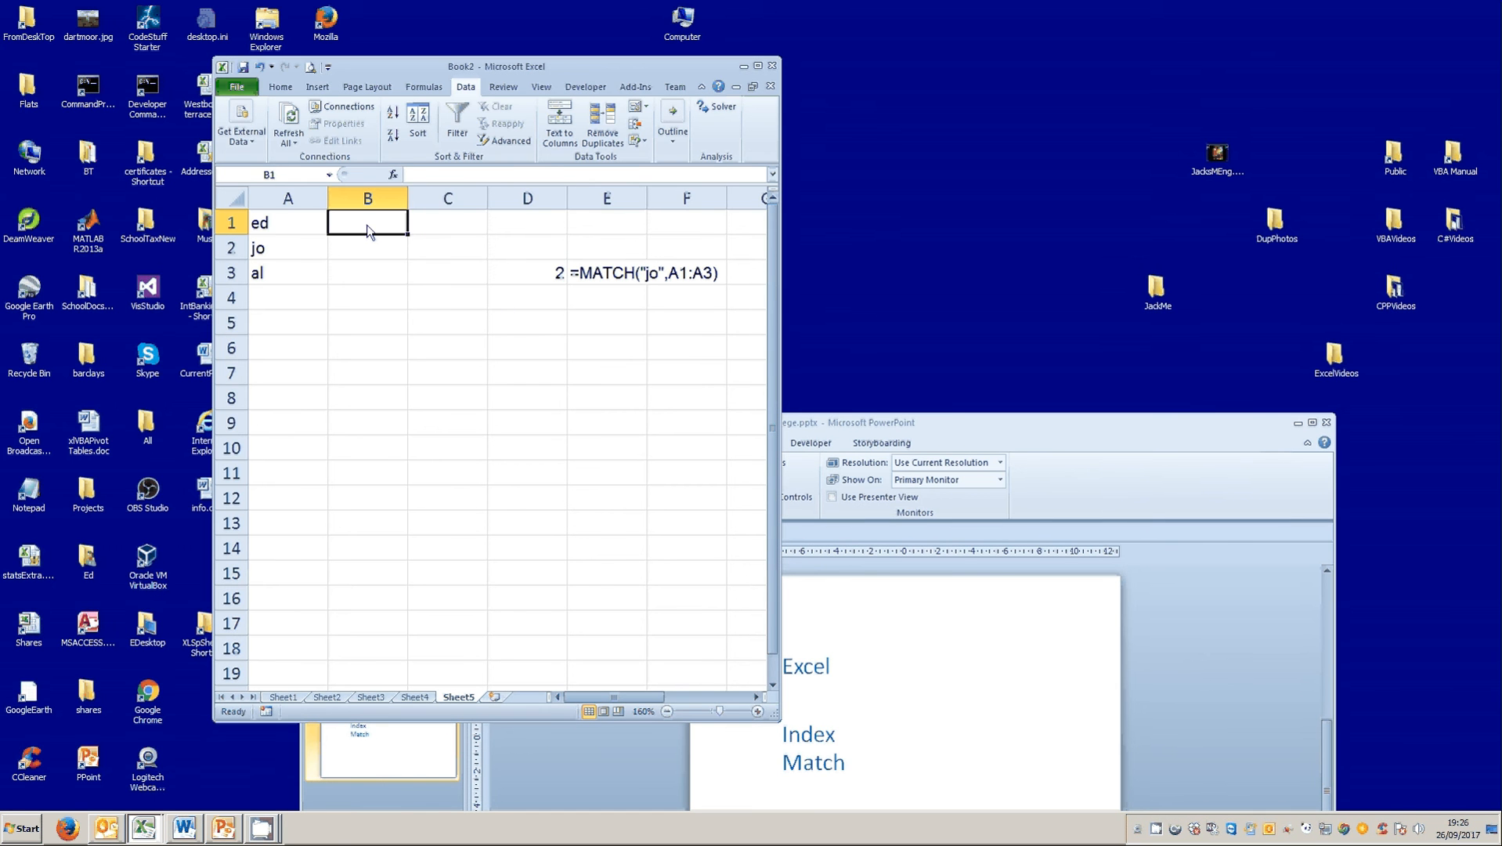
right_click(370, 227)
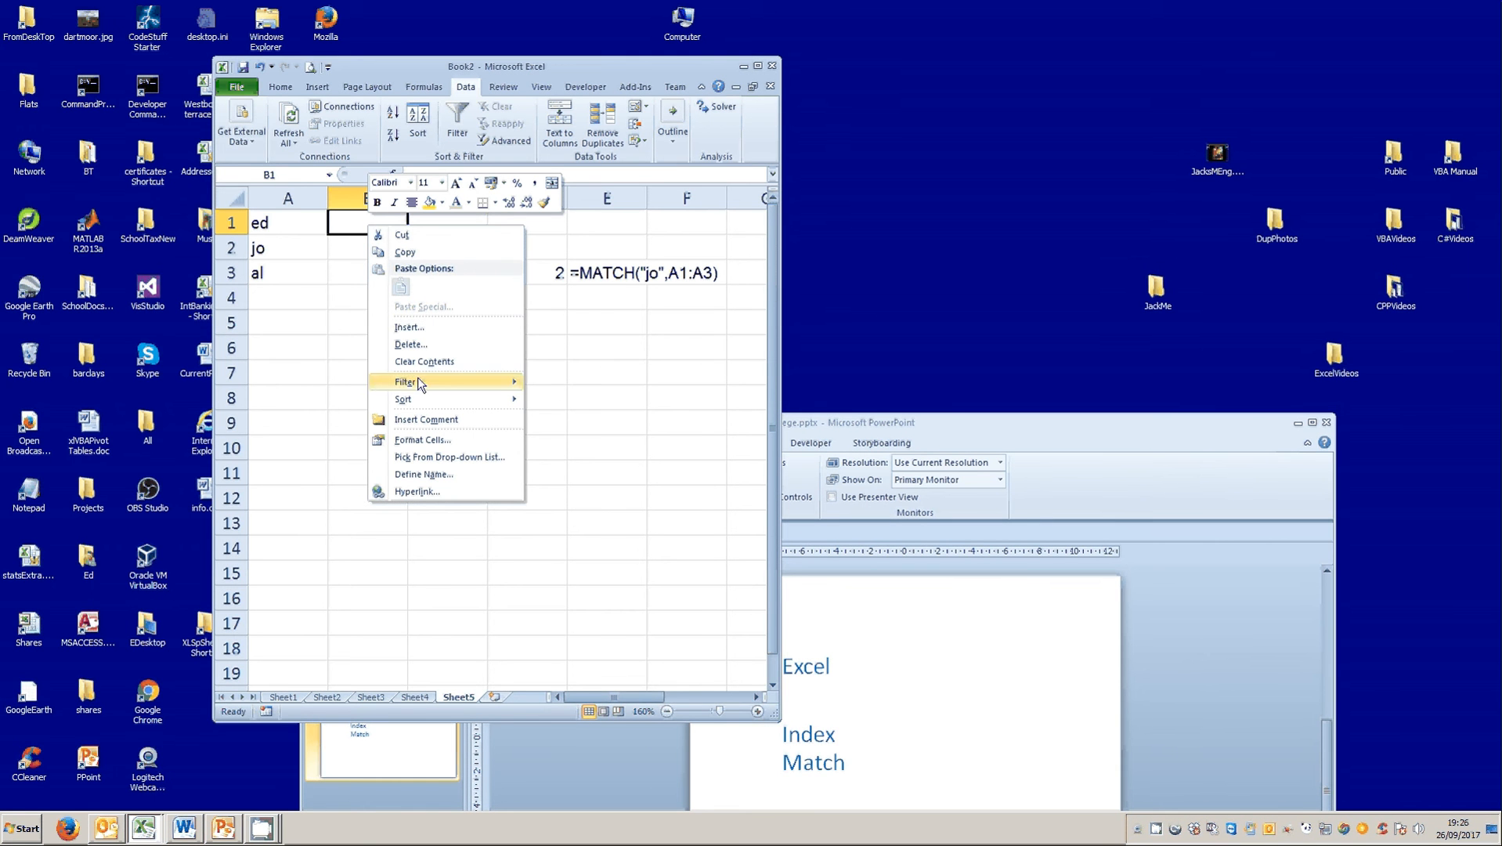
left_click(341, 226)
type("10")
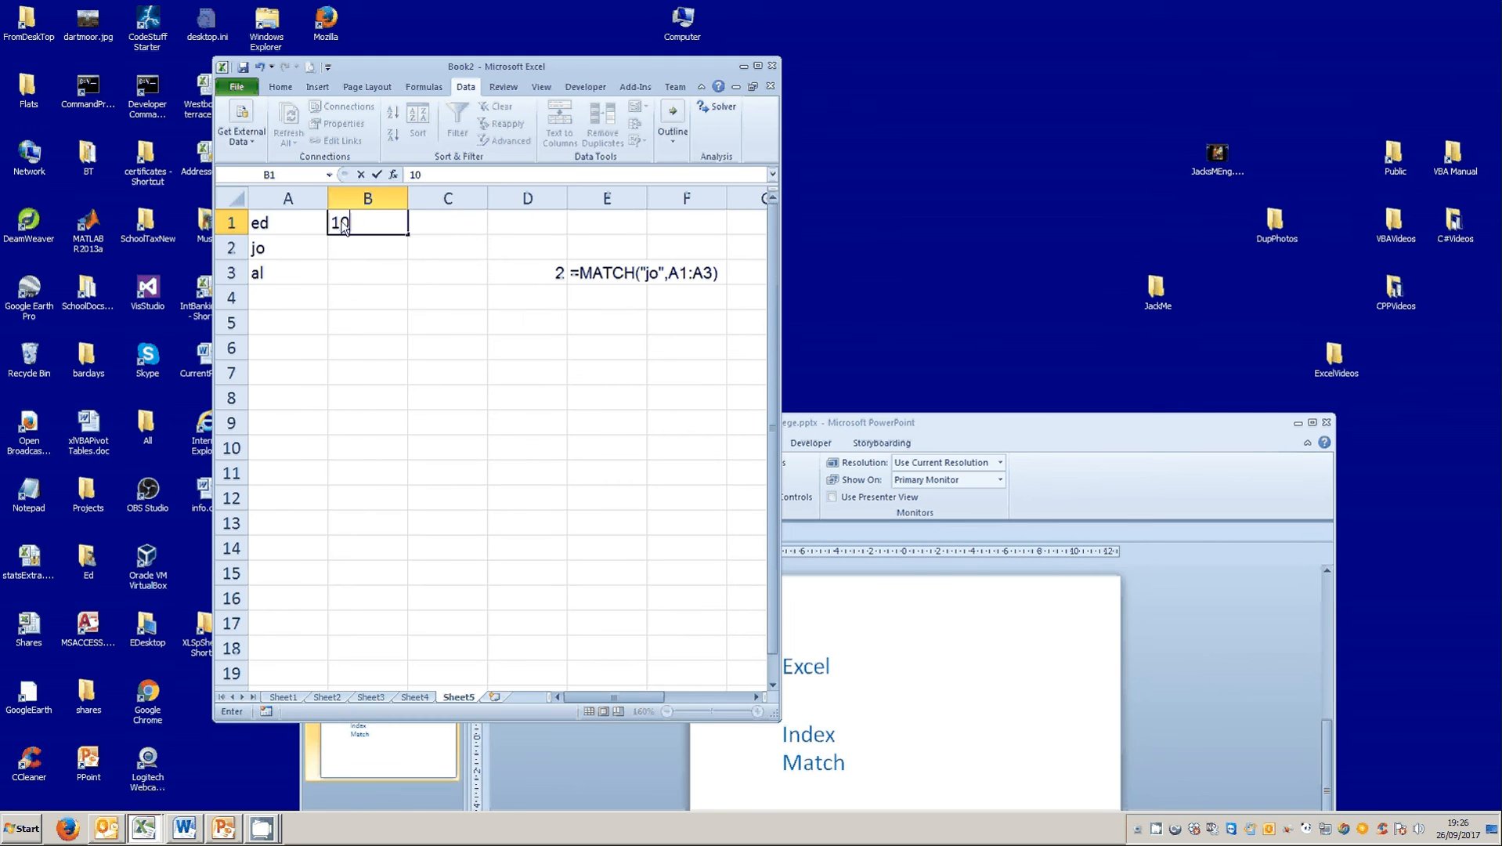
key("Return")
type("20")
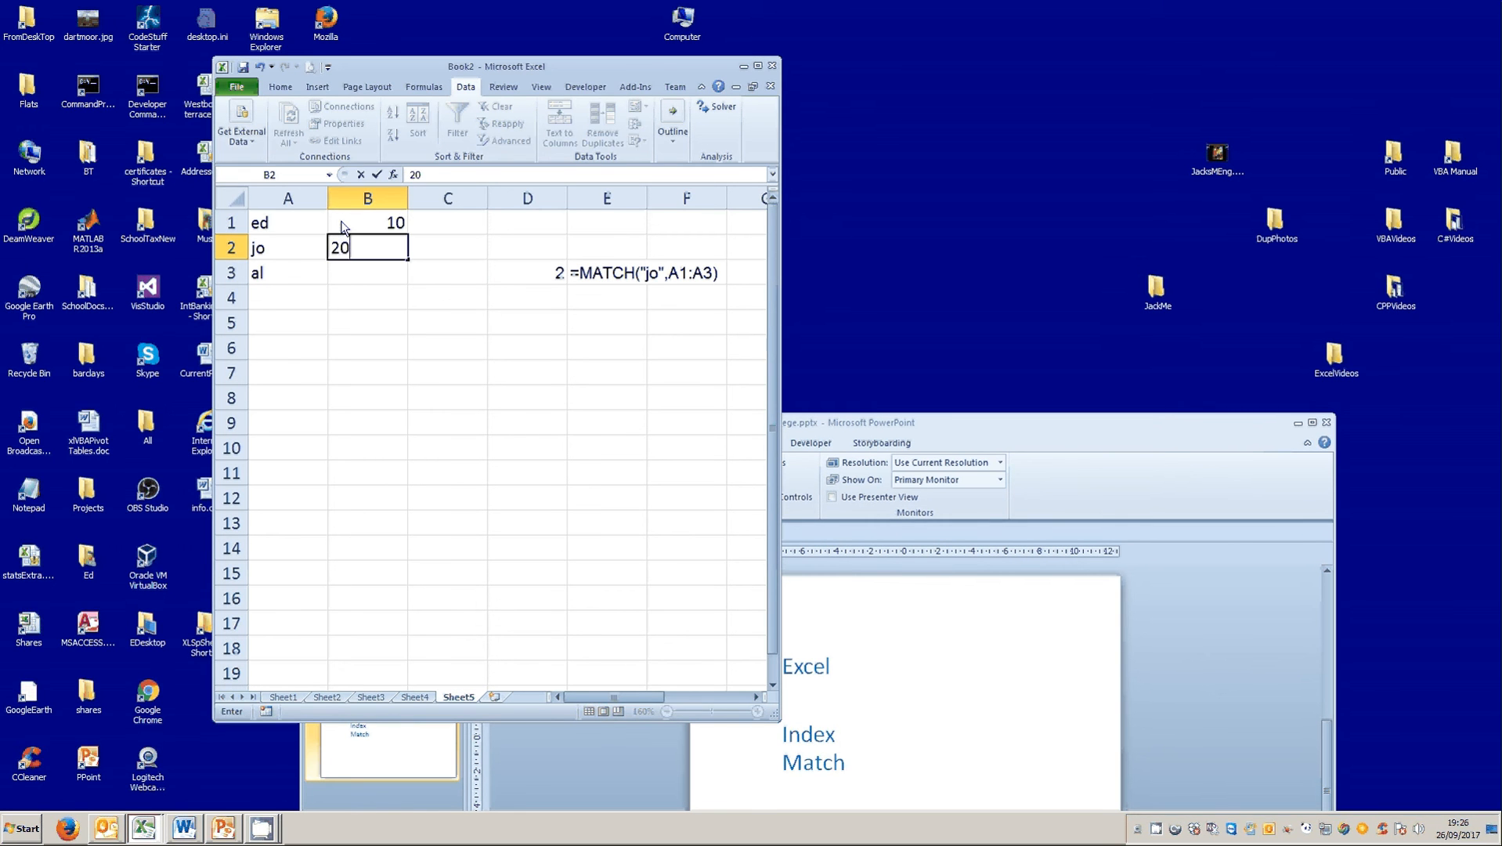
key("Return")
type("15")
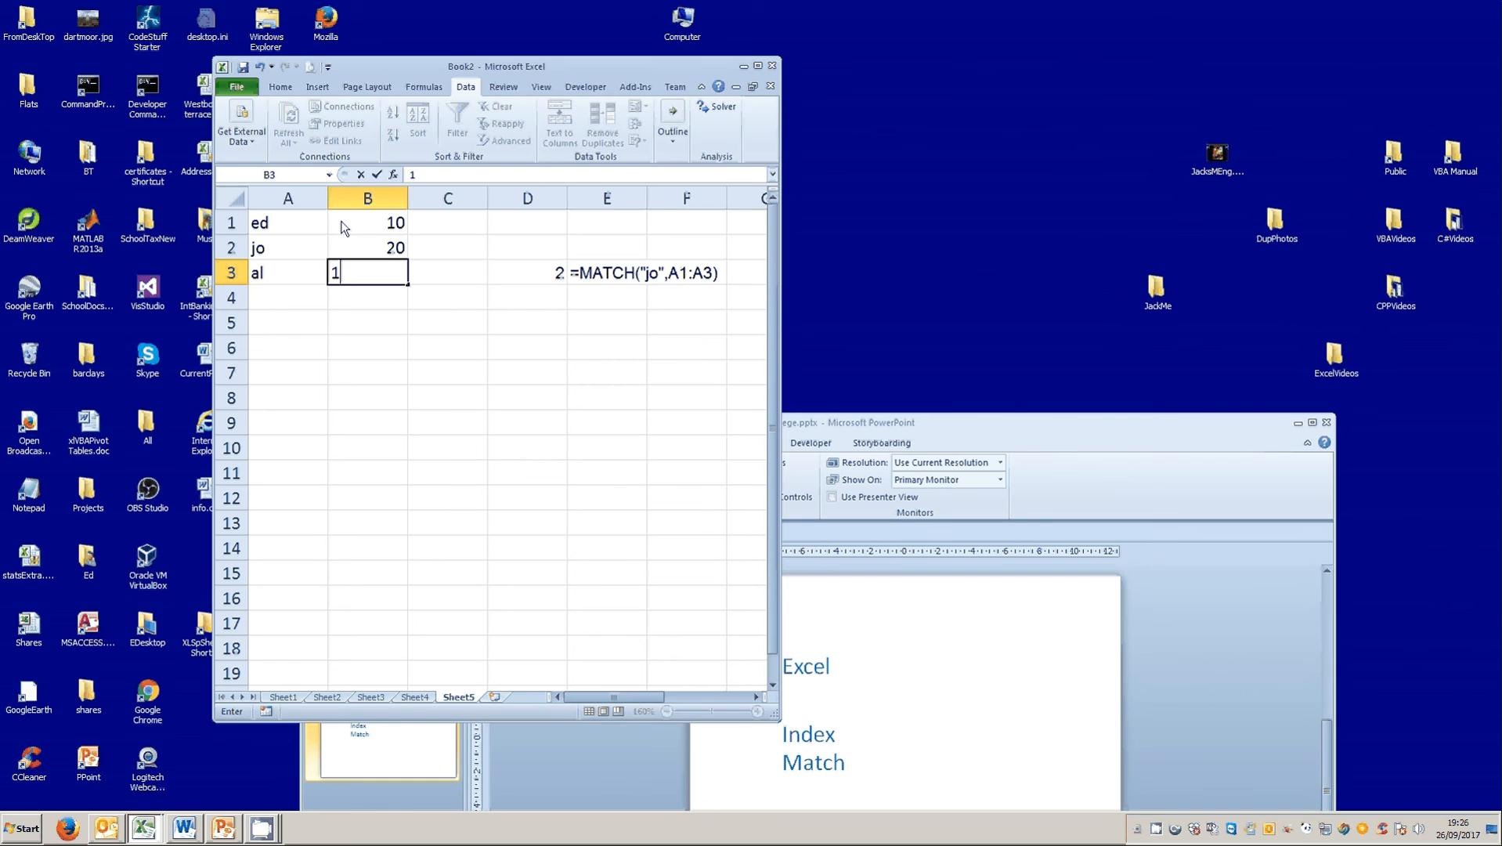
key("Return")
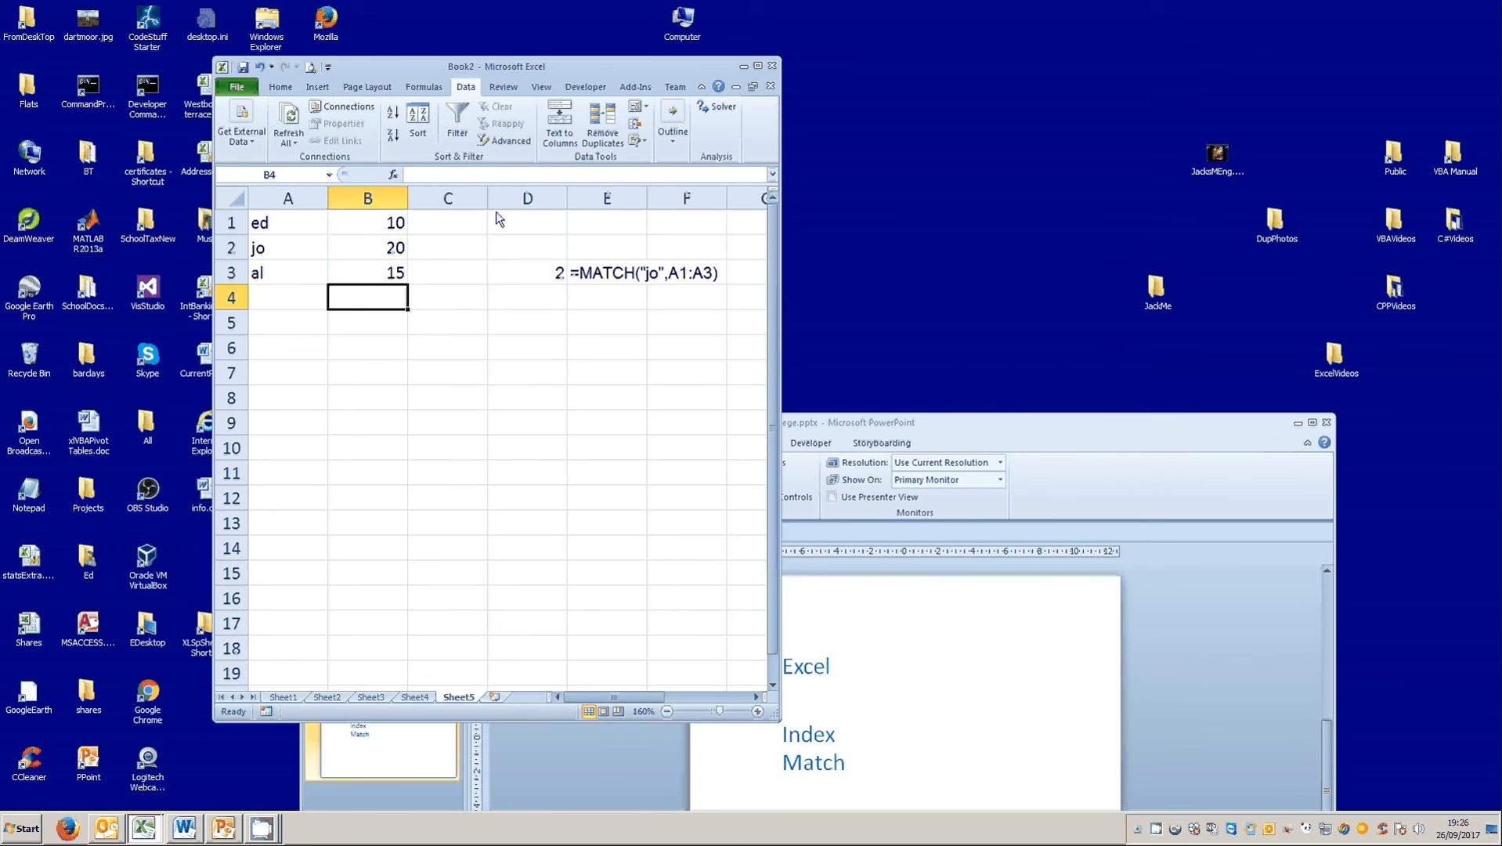
Enter an INDEX formula in D4 over A1:B3 with row number 2 and column number 2.
left_click(546, 302)
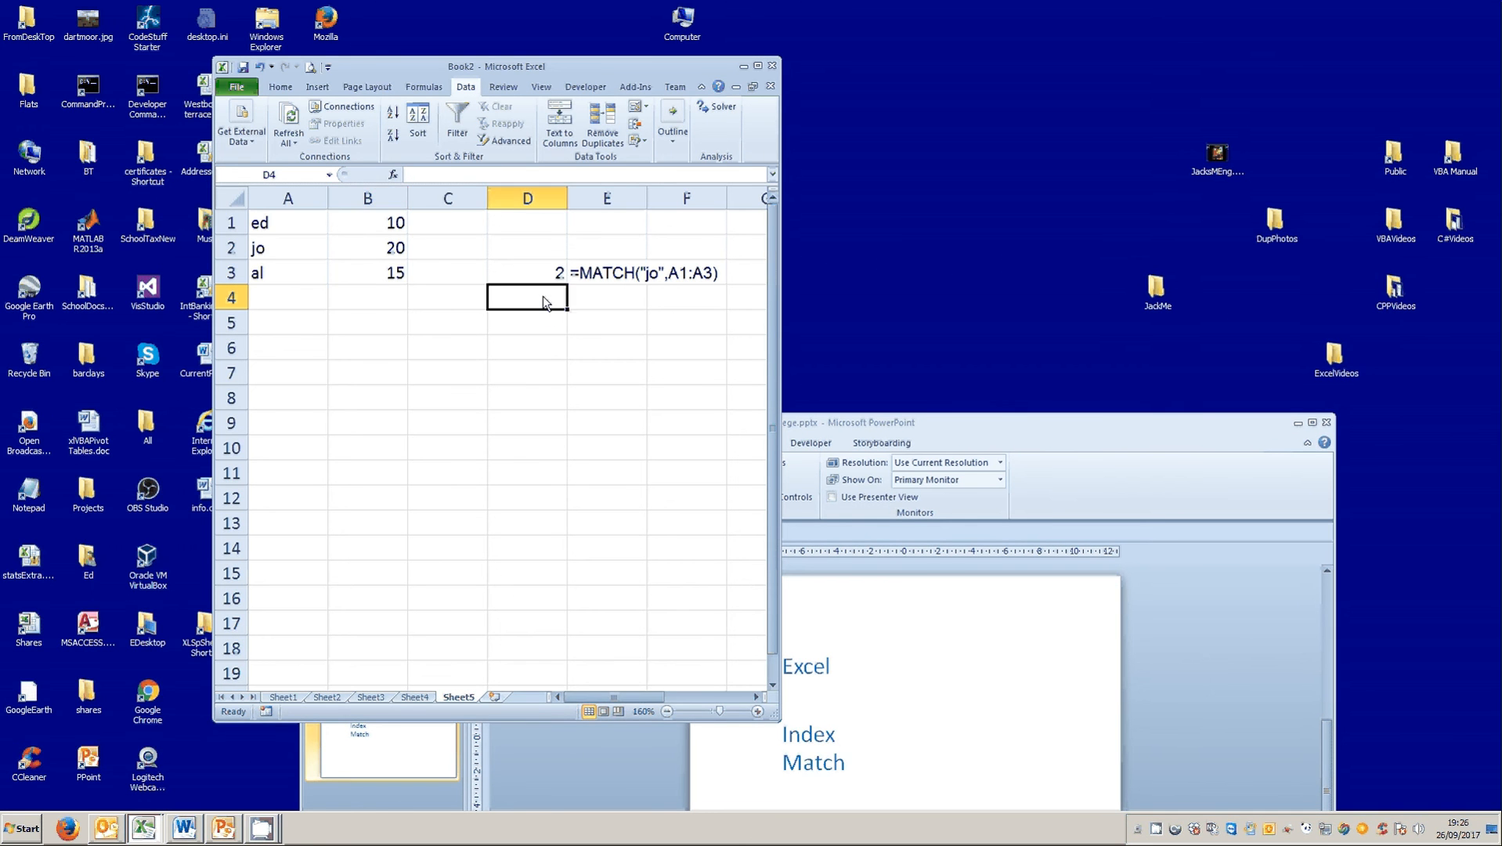
type("=")
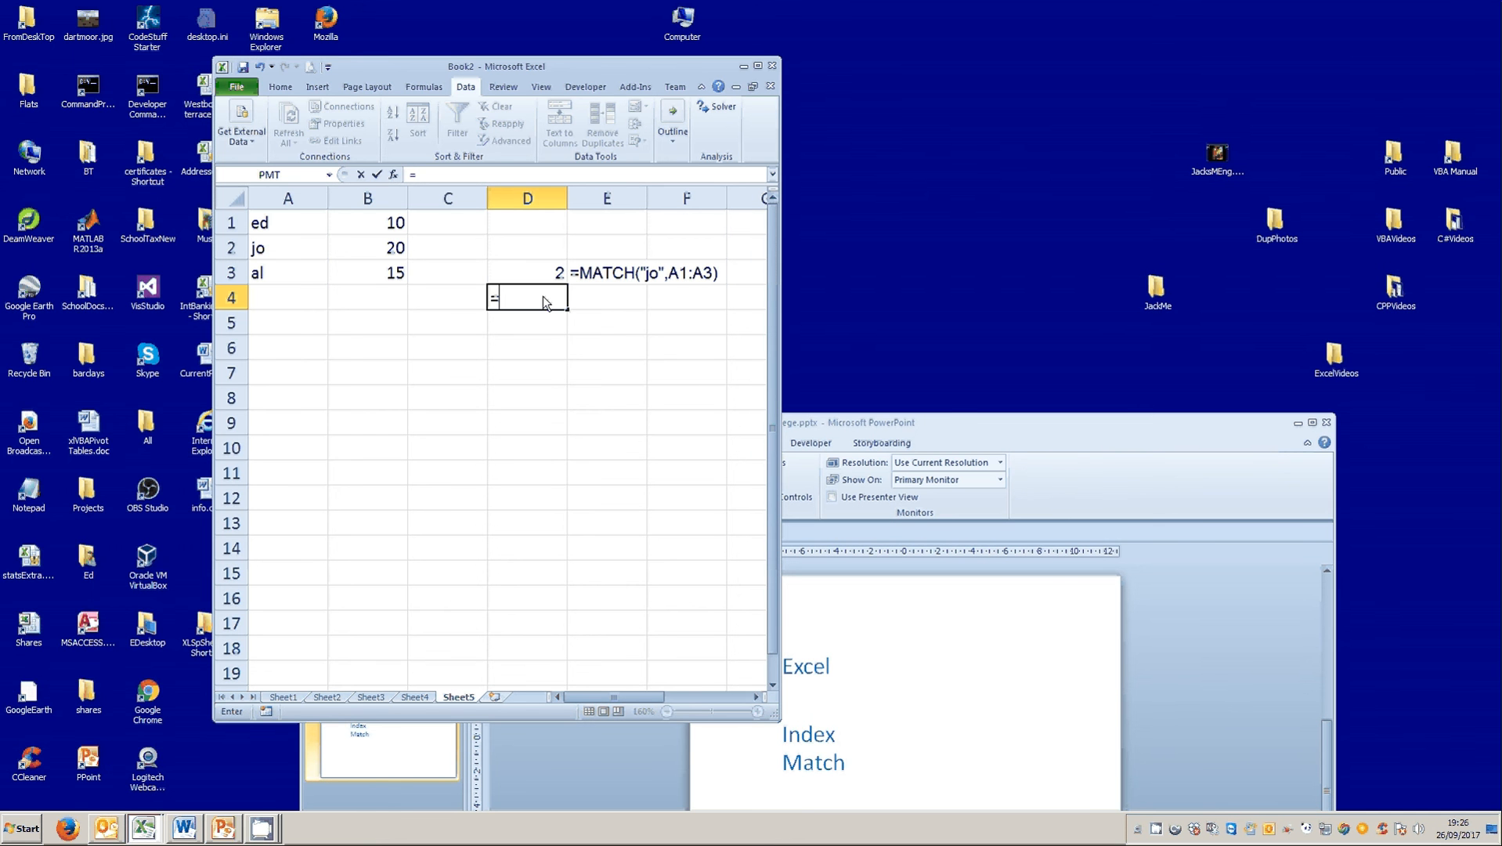
type("inde")
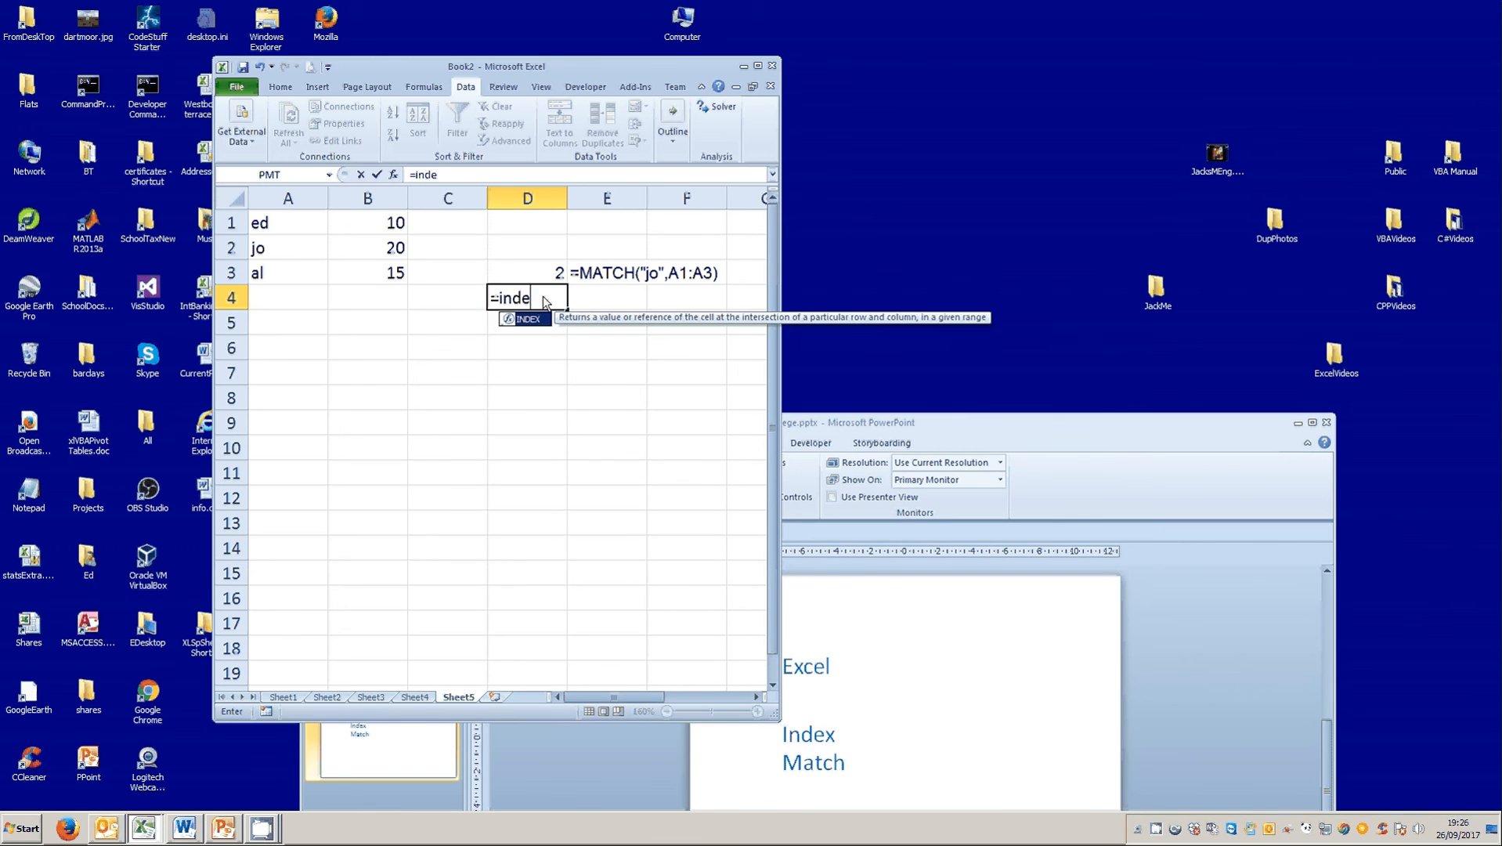
type("x(")
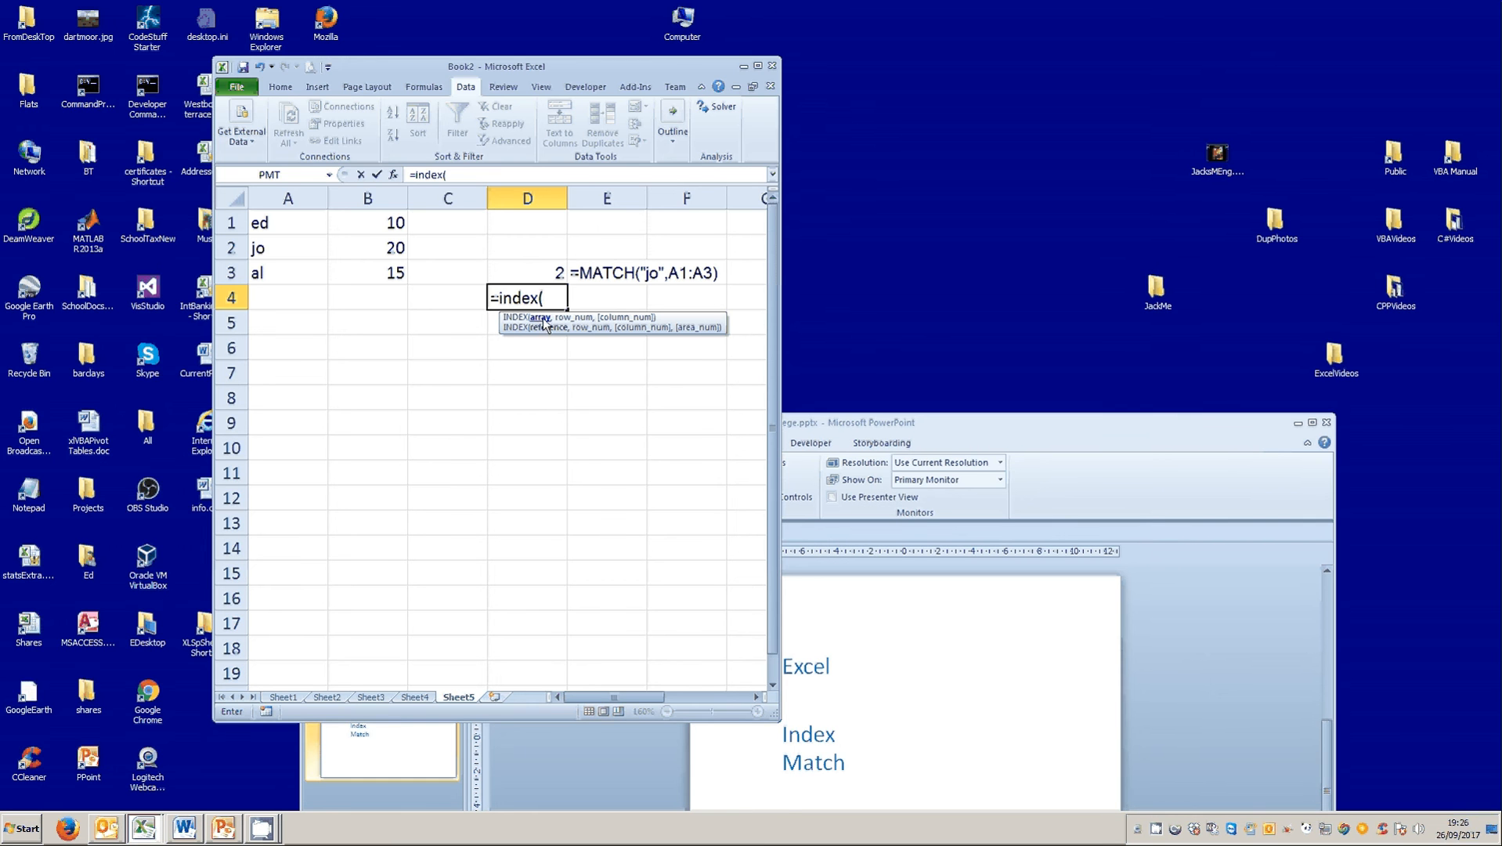
left_click_drag(259, 226, 369, 278)
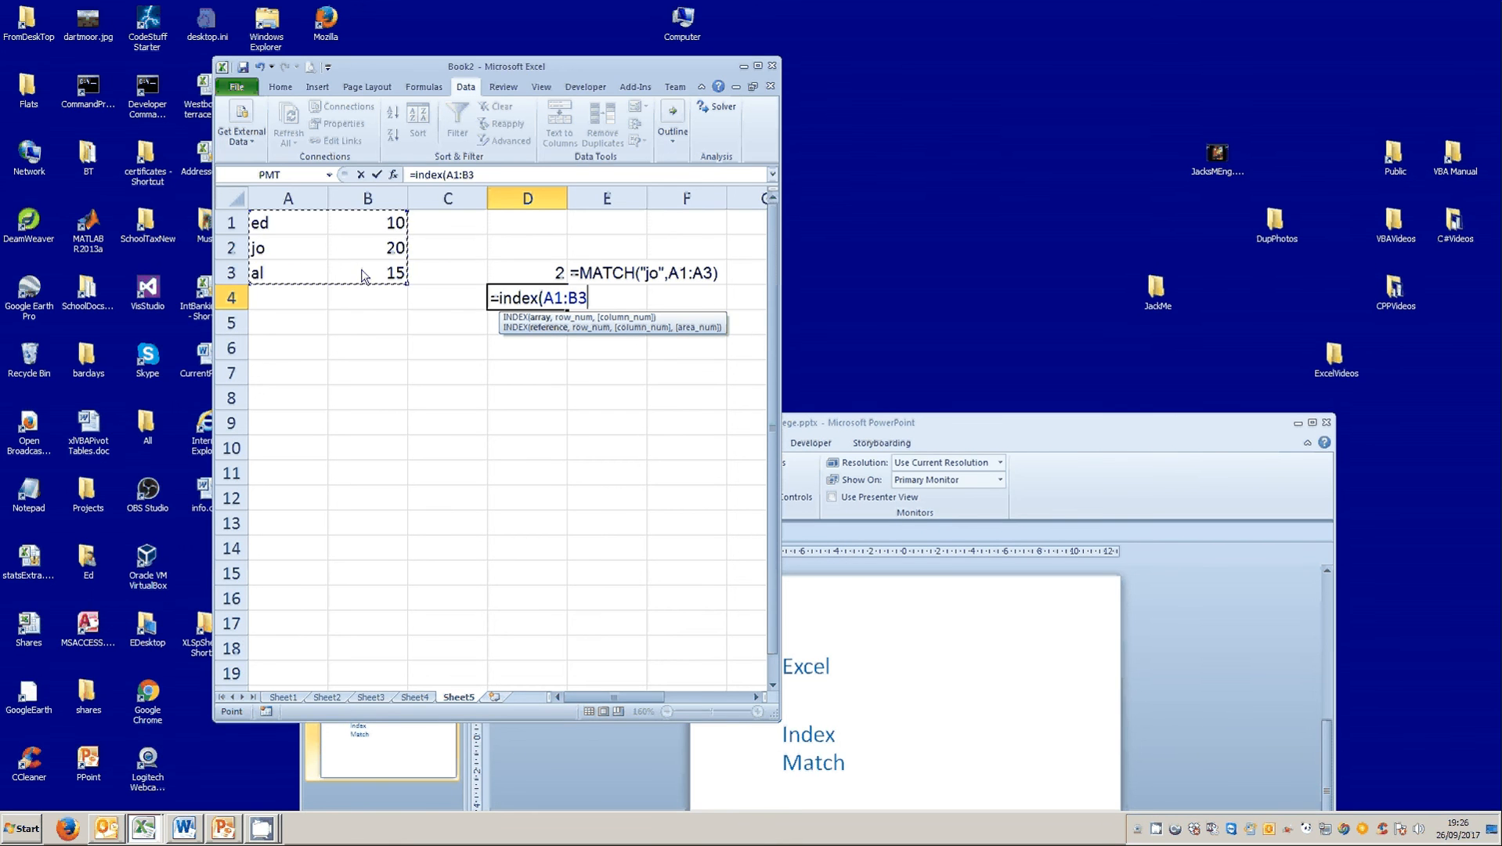
type(",2,2")
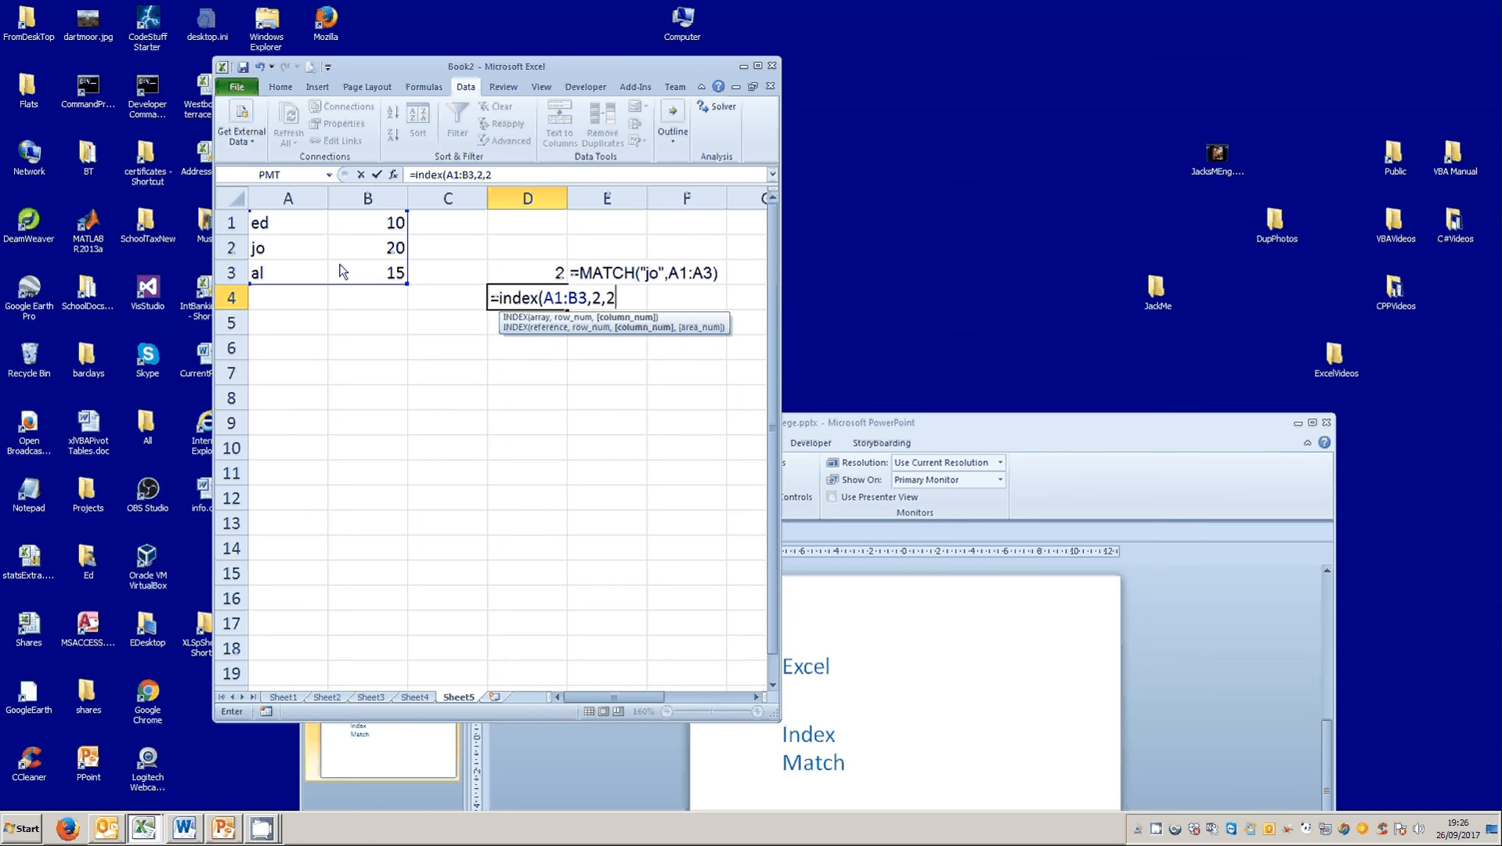
type(")")
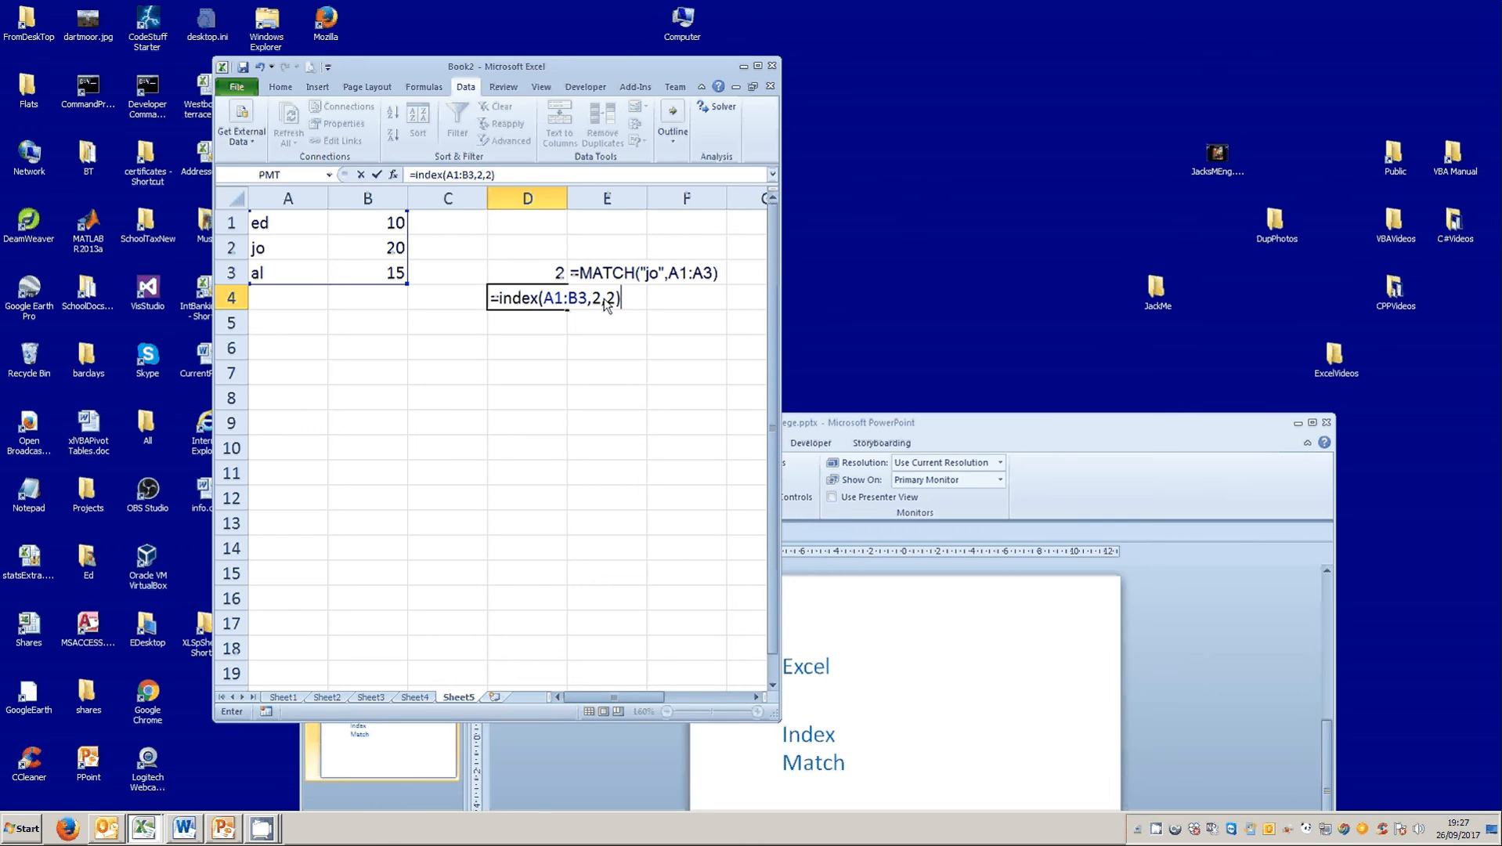
left_click_drag(593, 302, 617, 302)
left_click(377, 175)
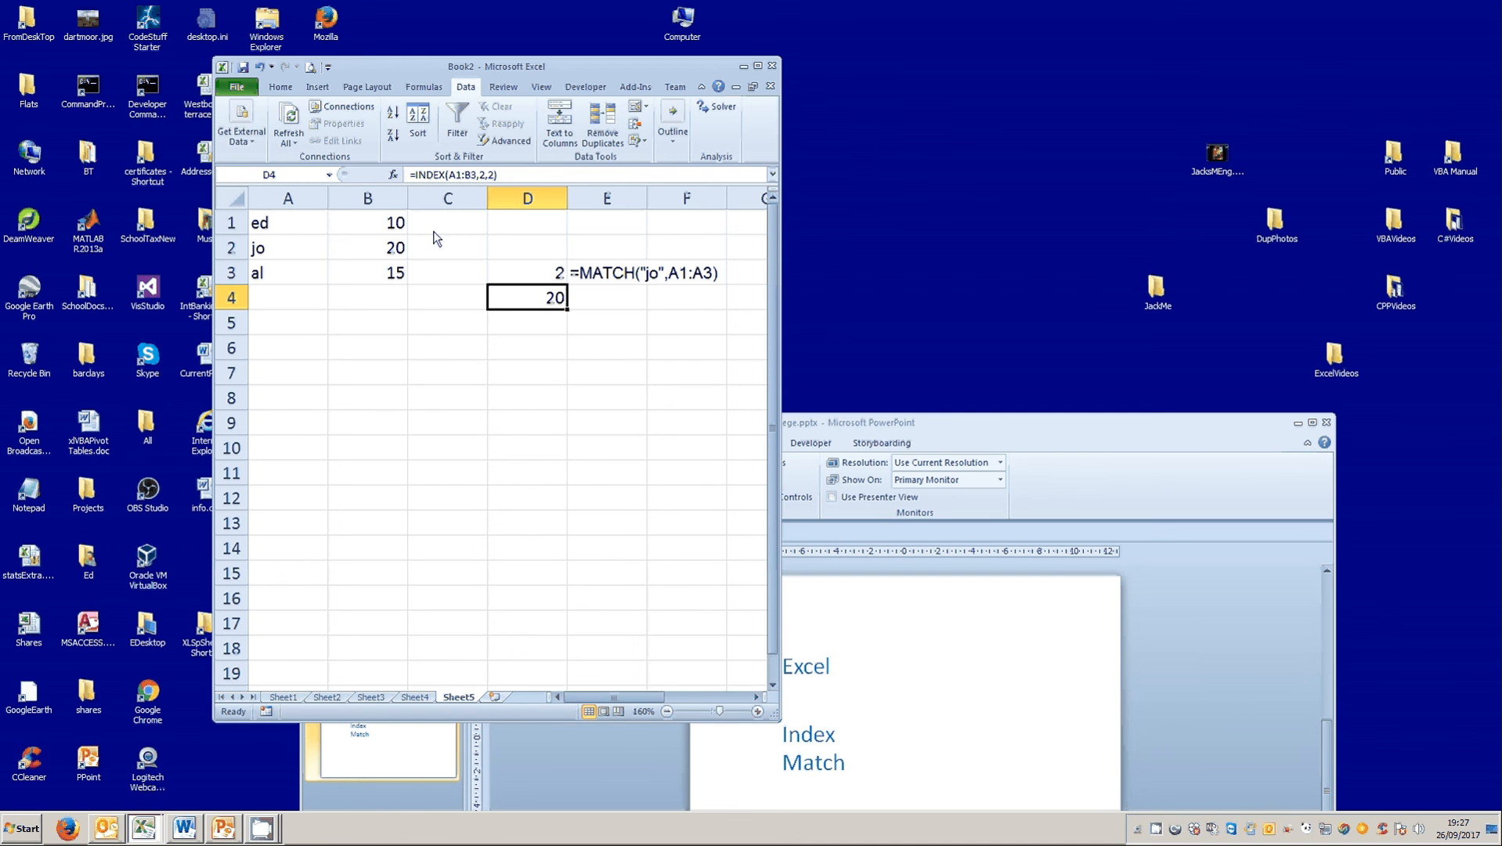
Turn the INDEX formula in D4 into plain text with a leading apostrophe and fill it across to E4.
left_click(411, 175)
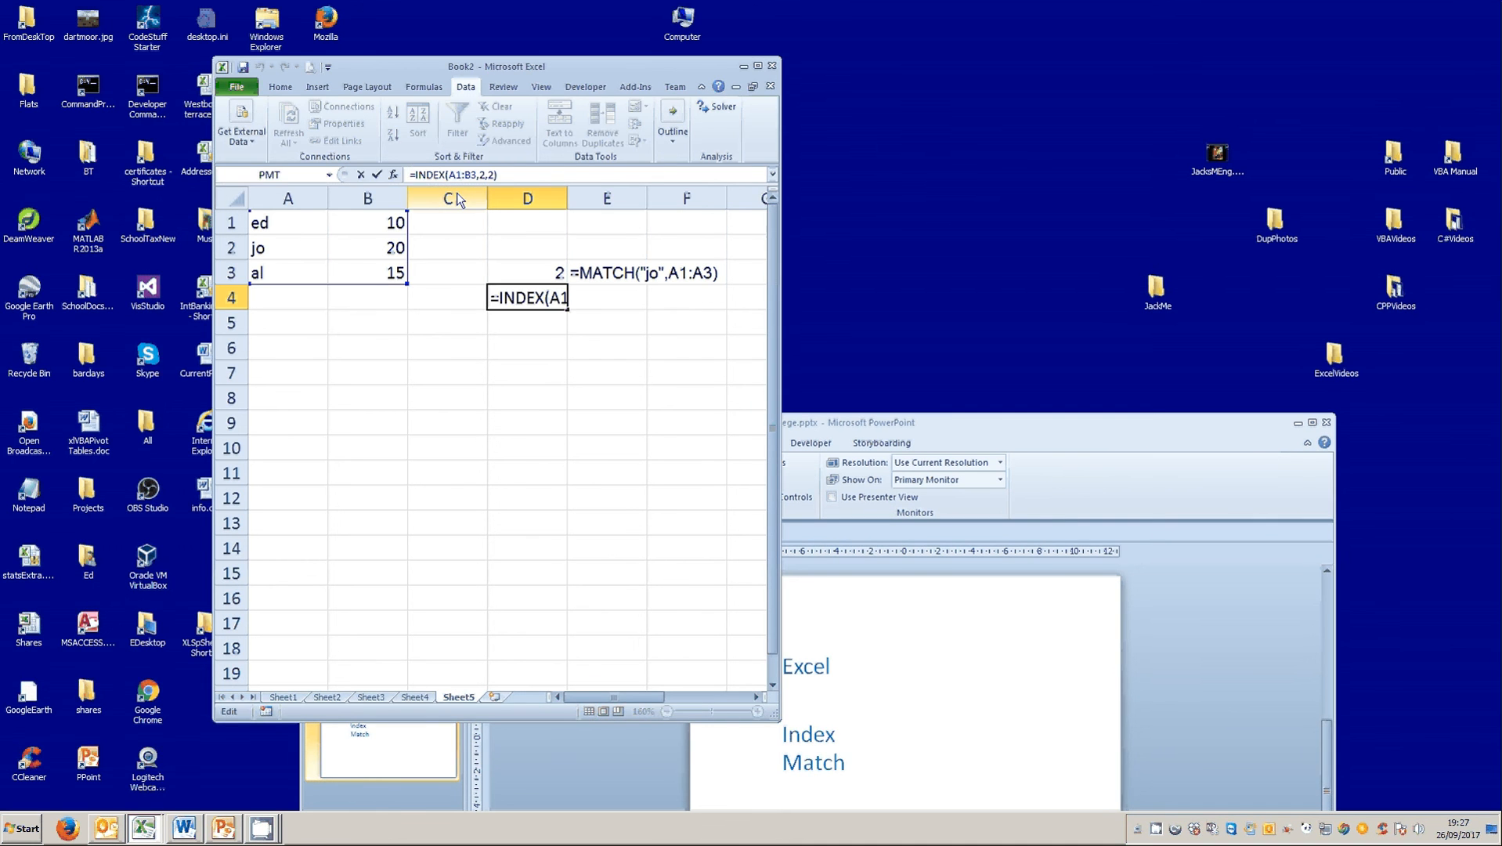
type("'")
key("Return")
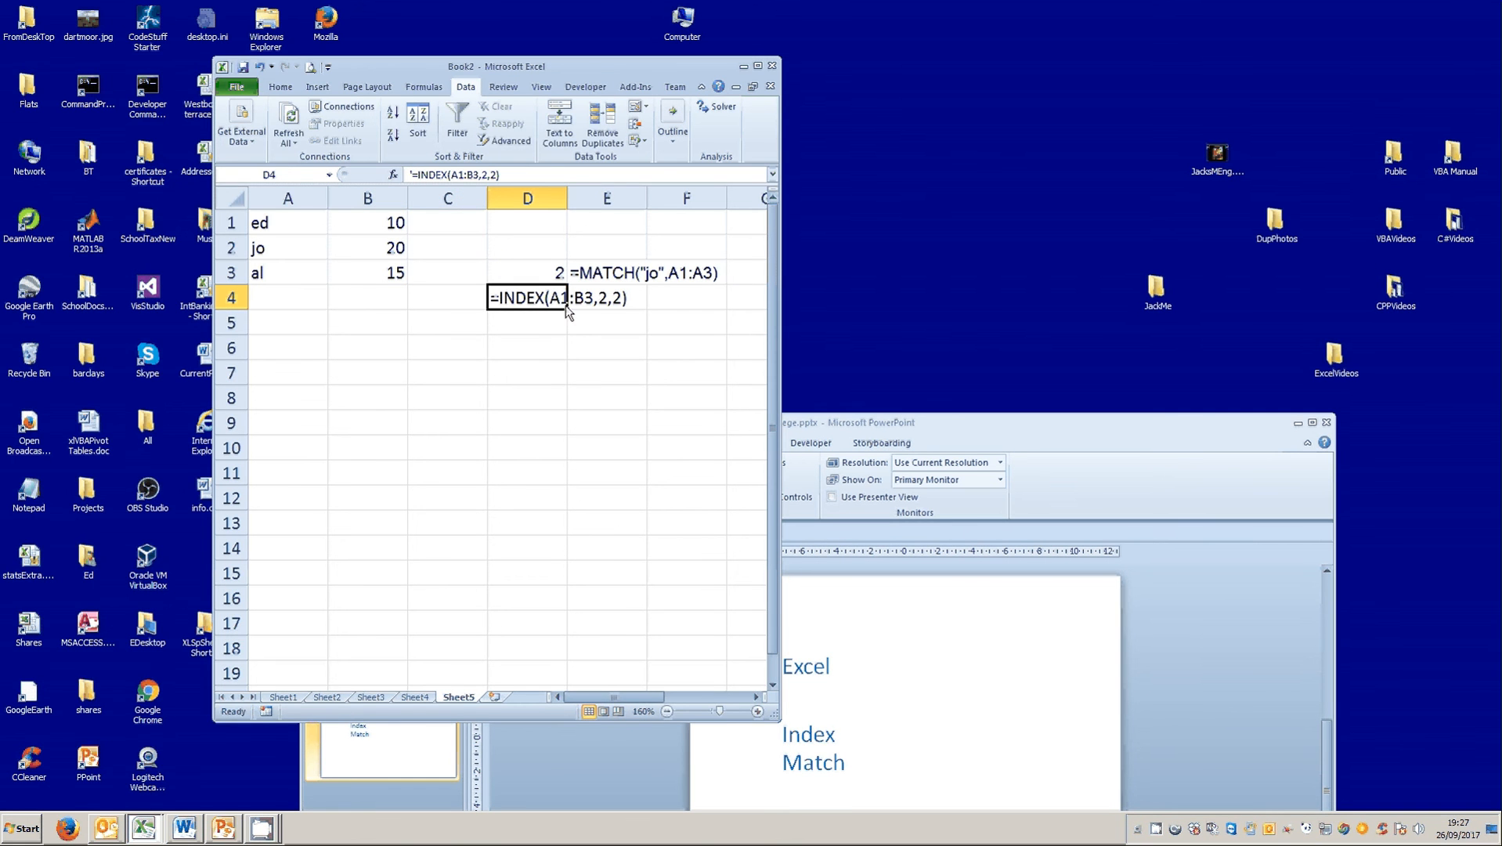
left_click_drag(569, 311, 630, 316)
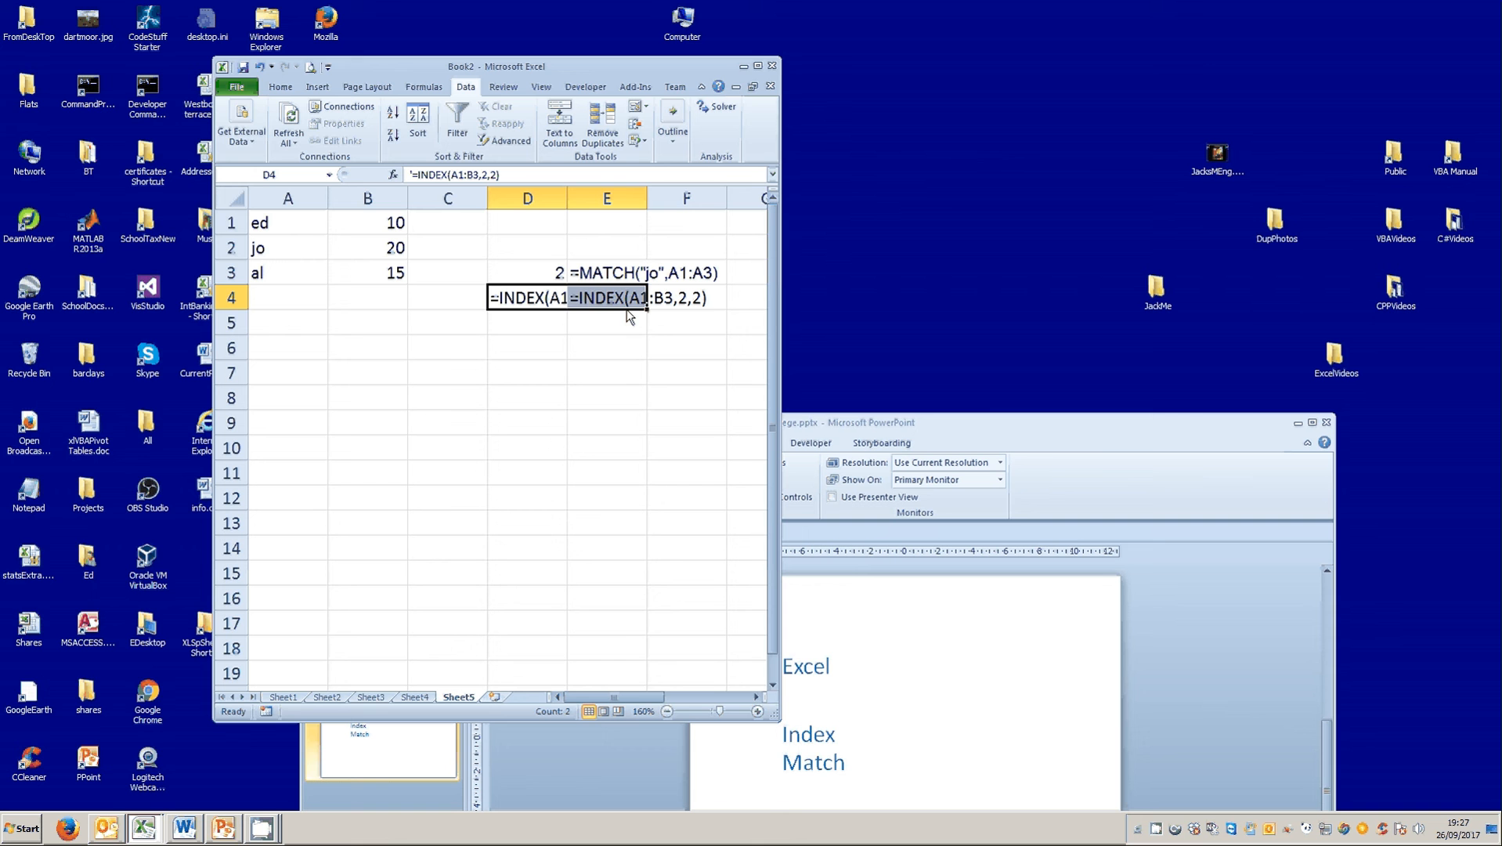
Remove the leading apostrophe from the INDEX text in D4 to make it a working formula.
left_click(522, 303)
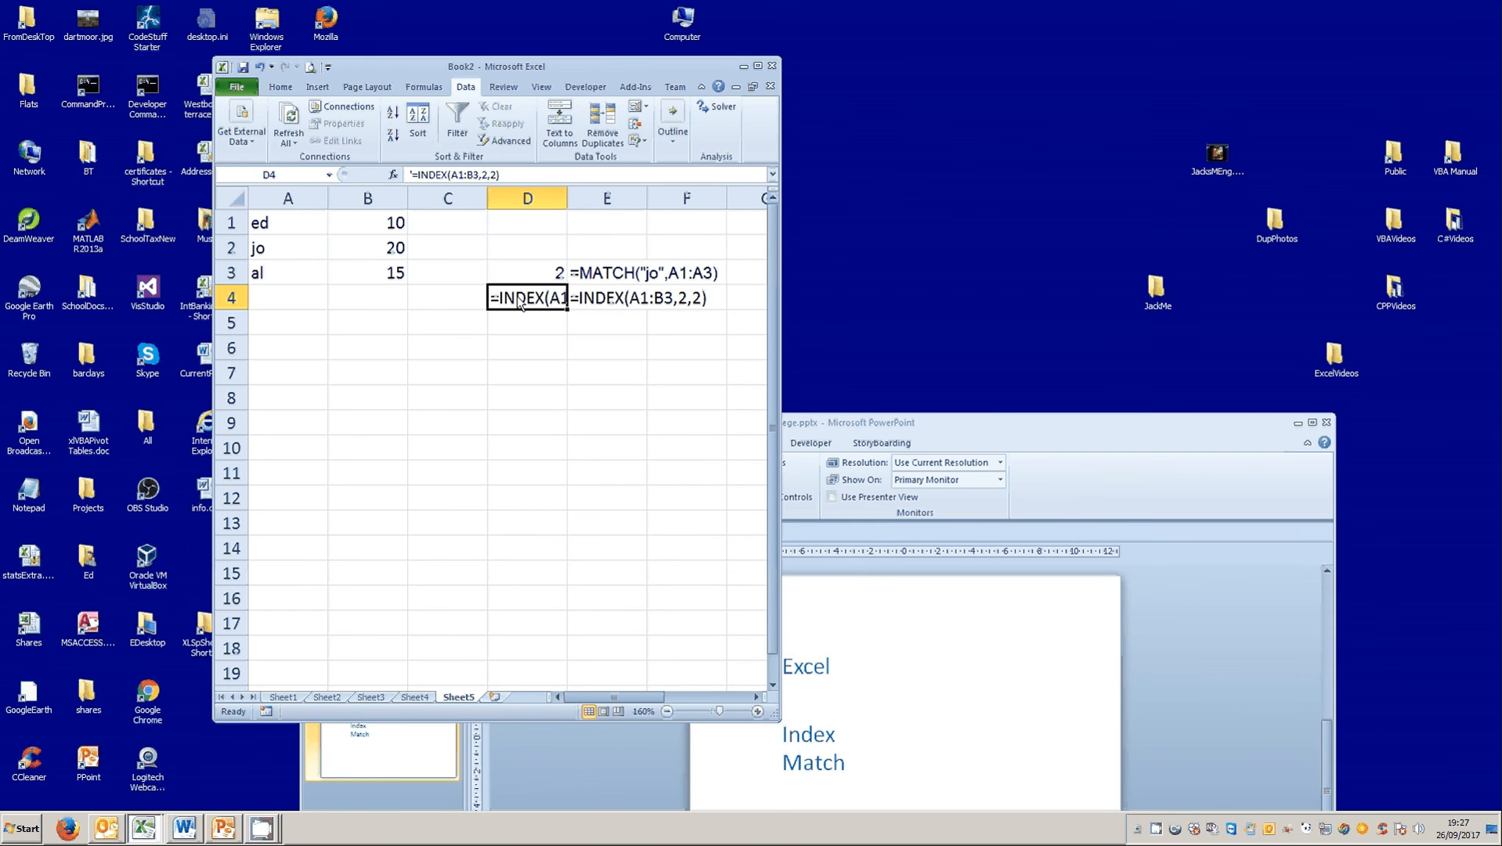
left_click(412, 176)
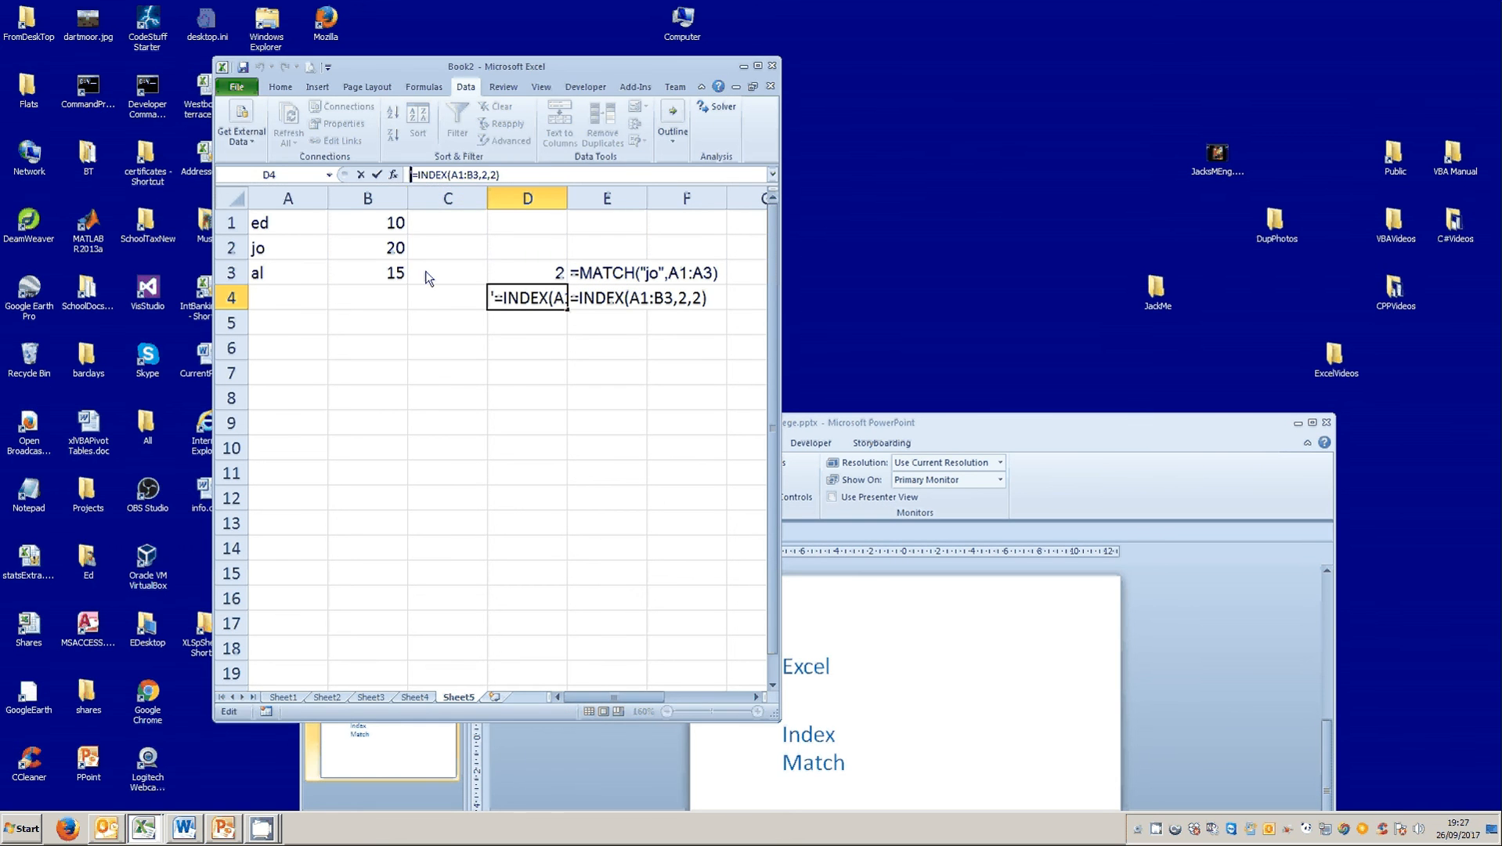
left_click(377, 174)
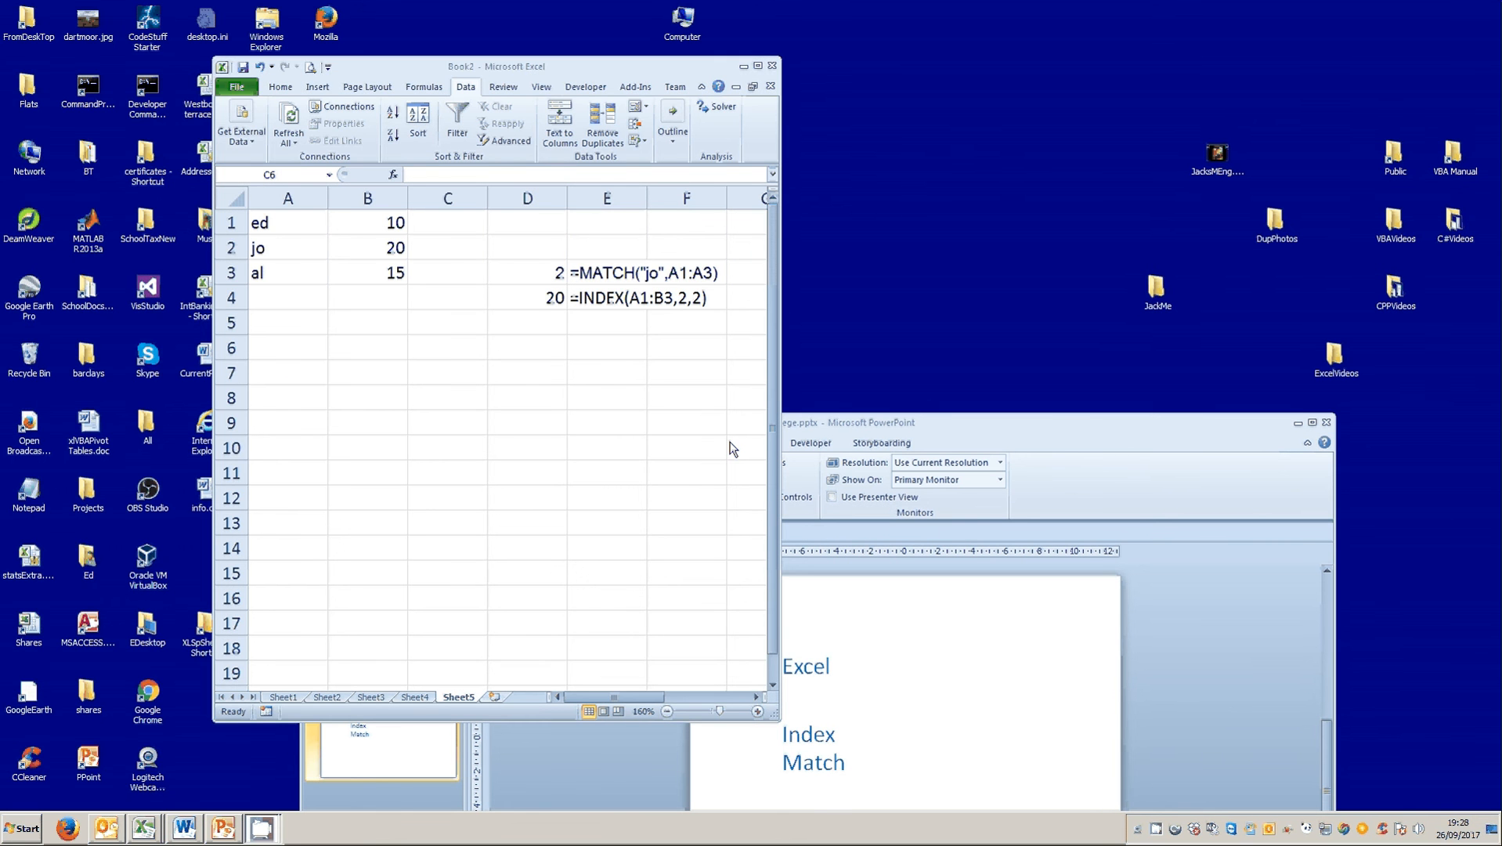
Enter a VLOOKUP formula in C6 that finds A2's name, given as quoted text, in A1:B3 with column index 2 and FALSE for exact match.
left_click(468, 354)
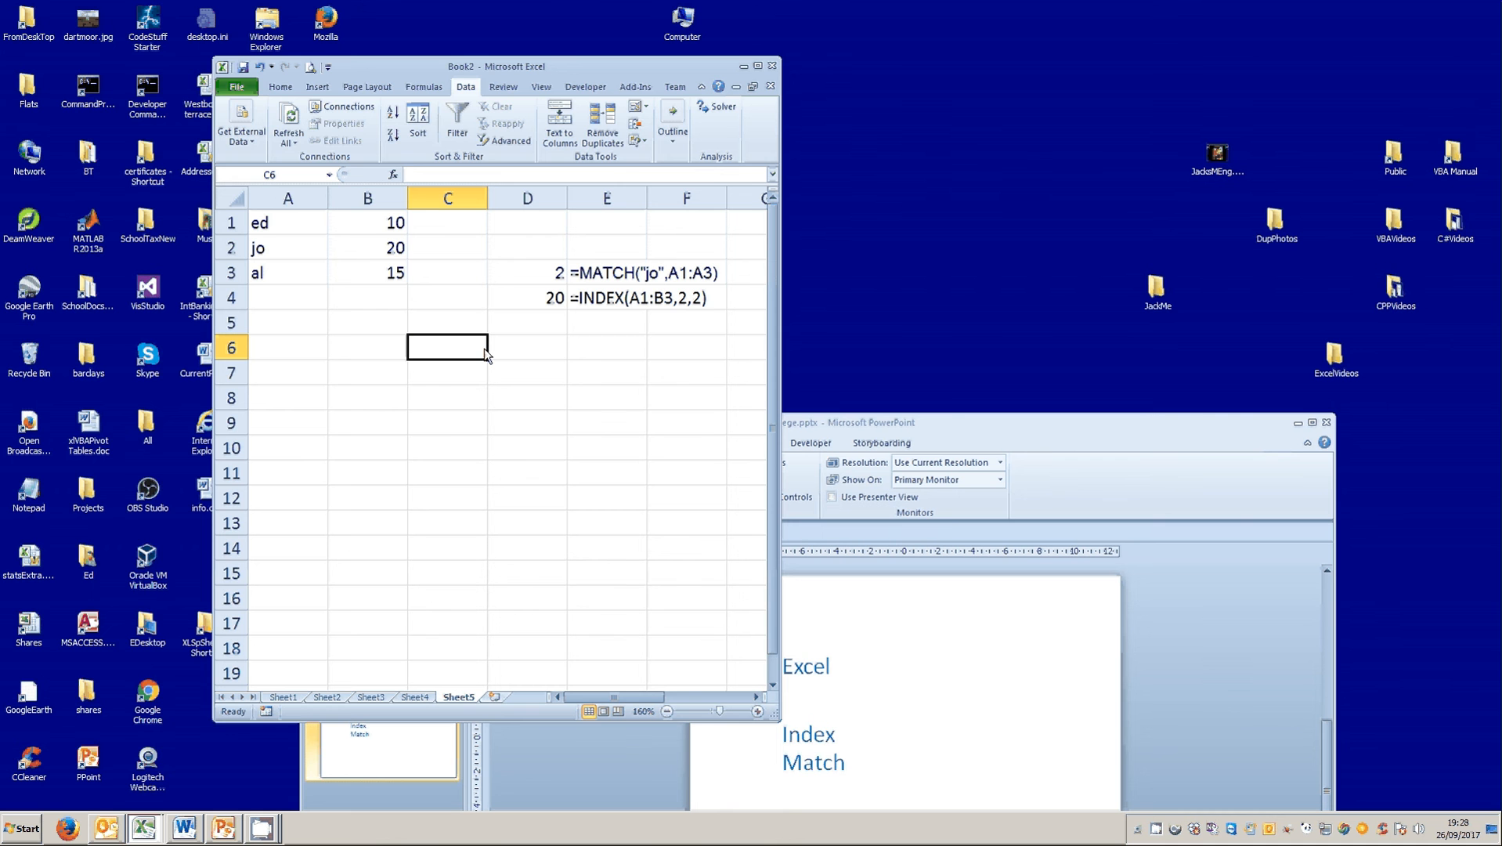
type("=v")
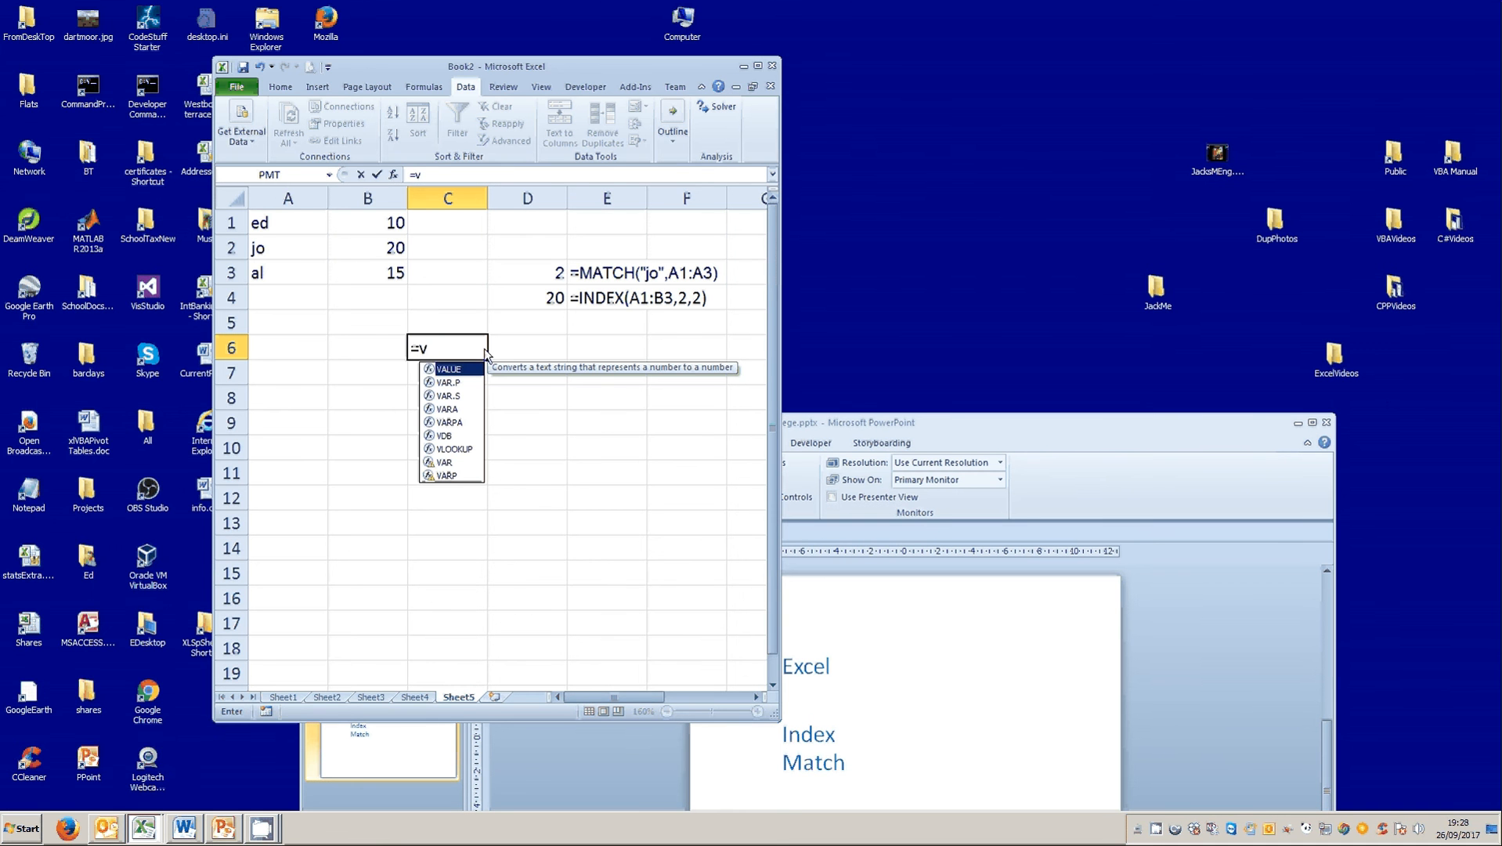
type("l")
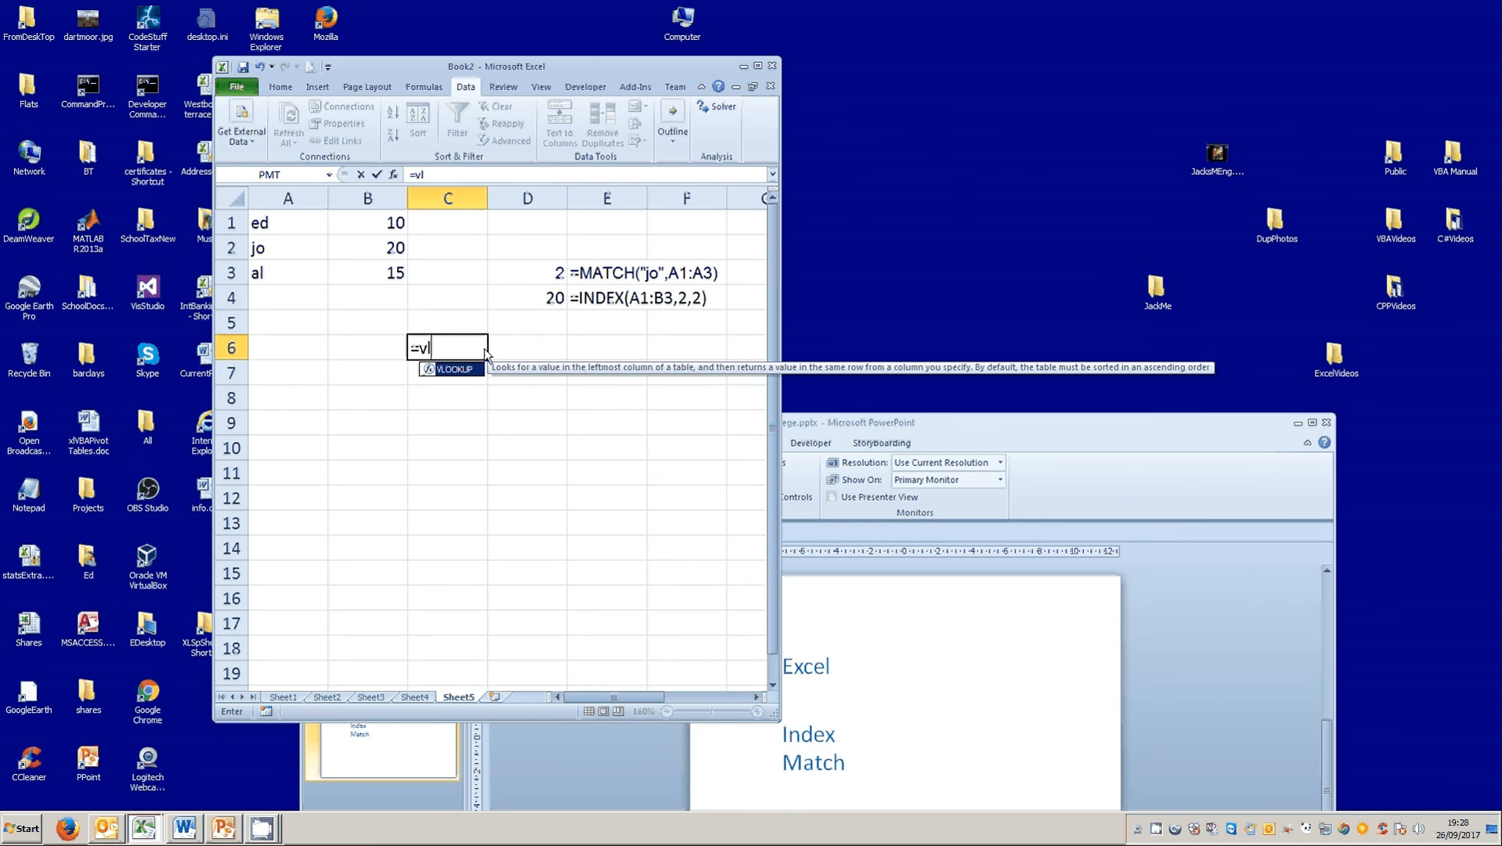
type("ookup(")
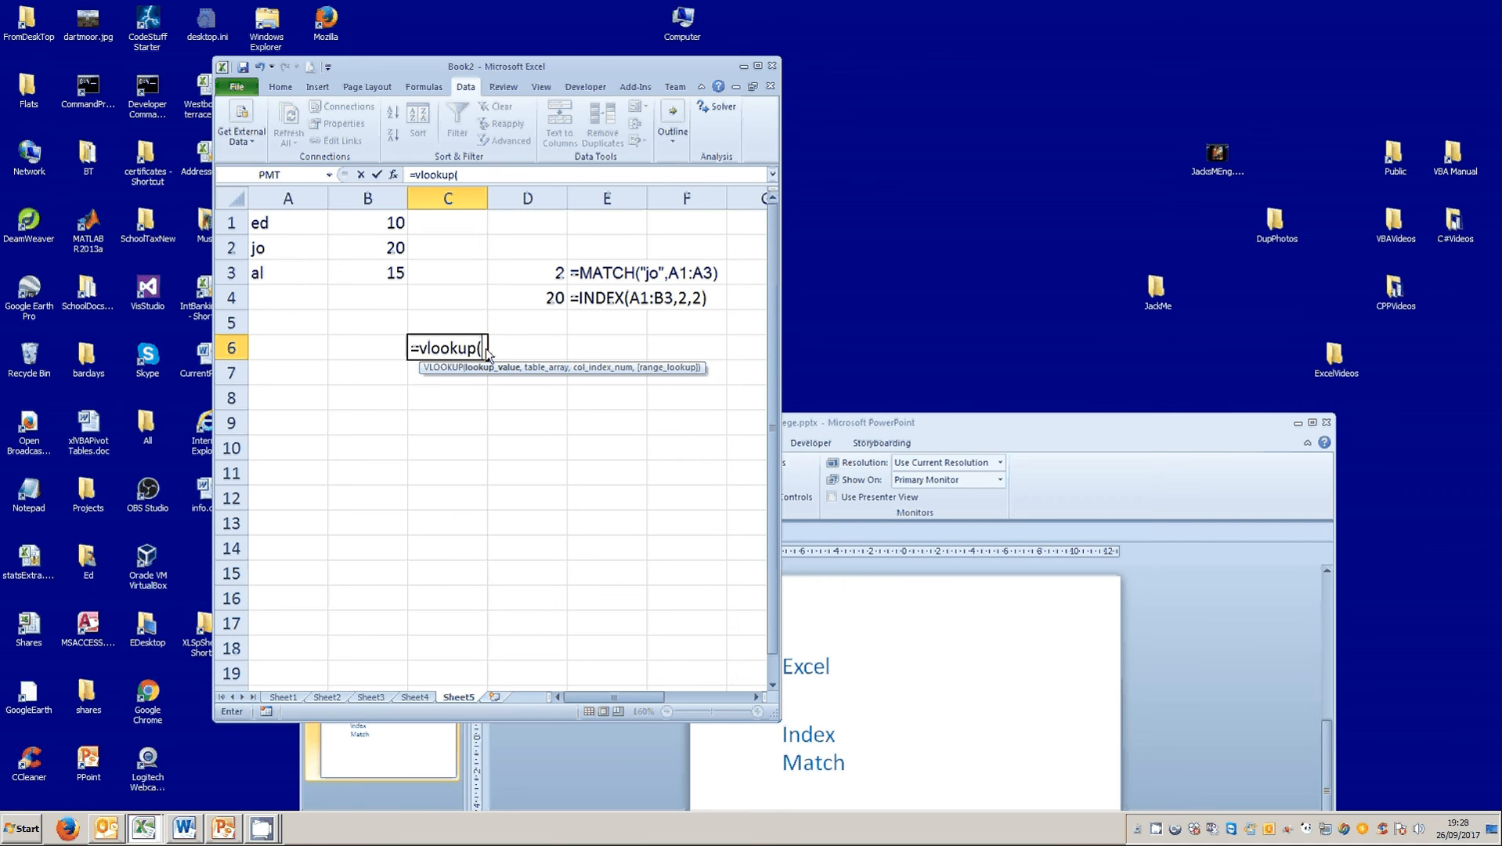
type("\"jo\",")
left_click_drag(283, 223, 358, 282)
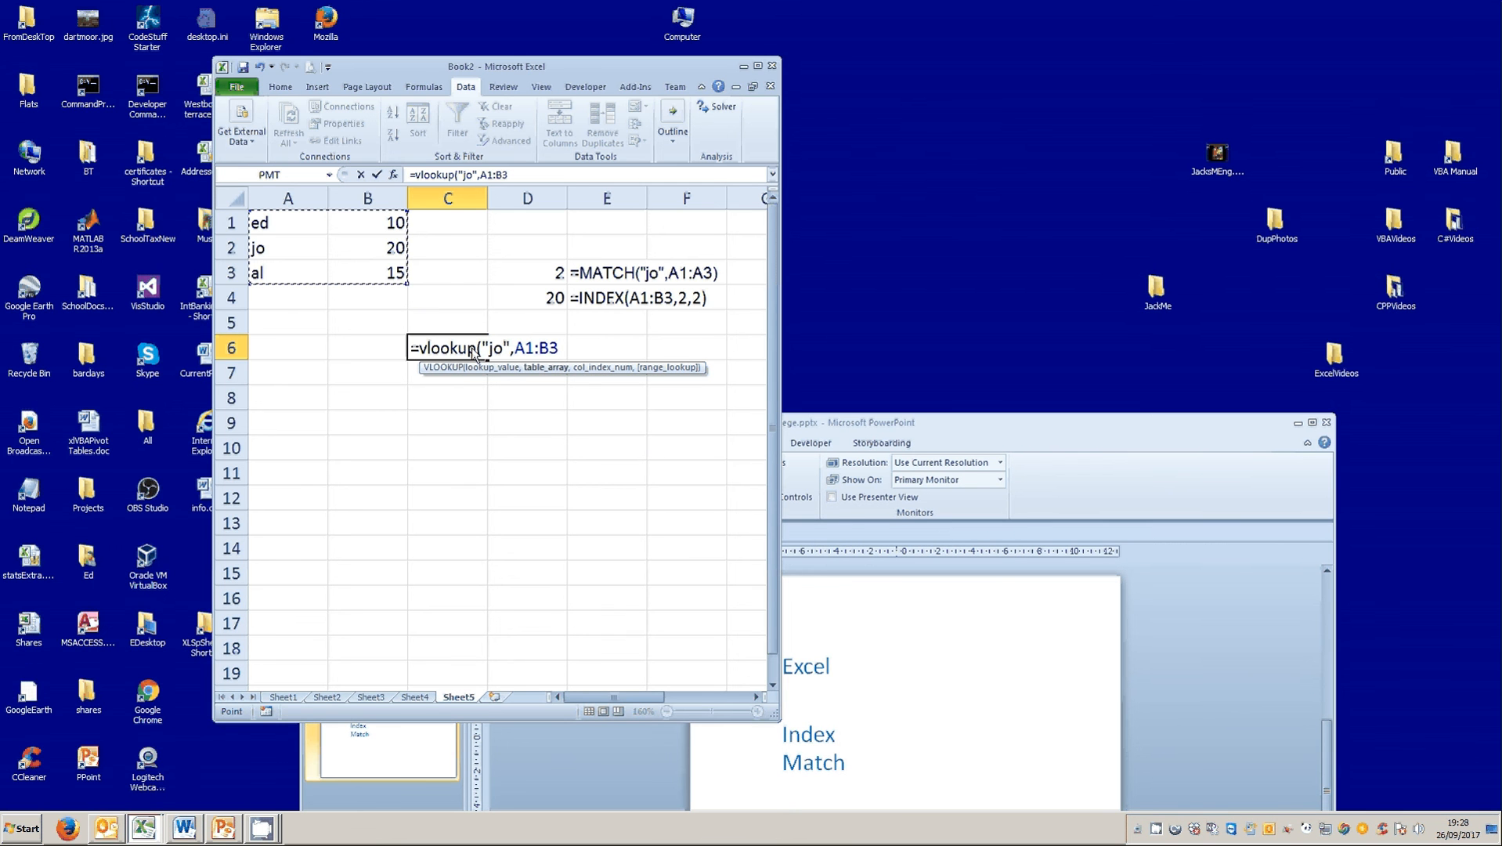
type(",2")
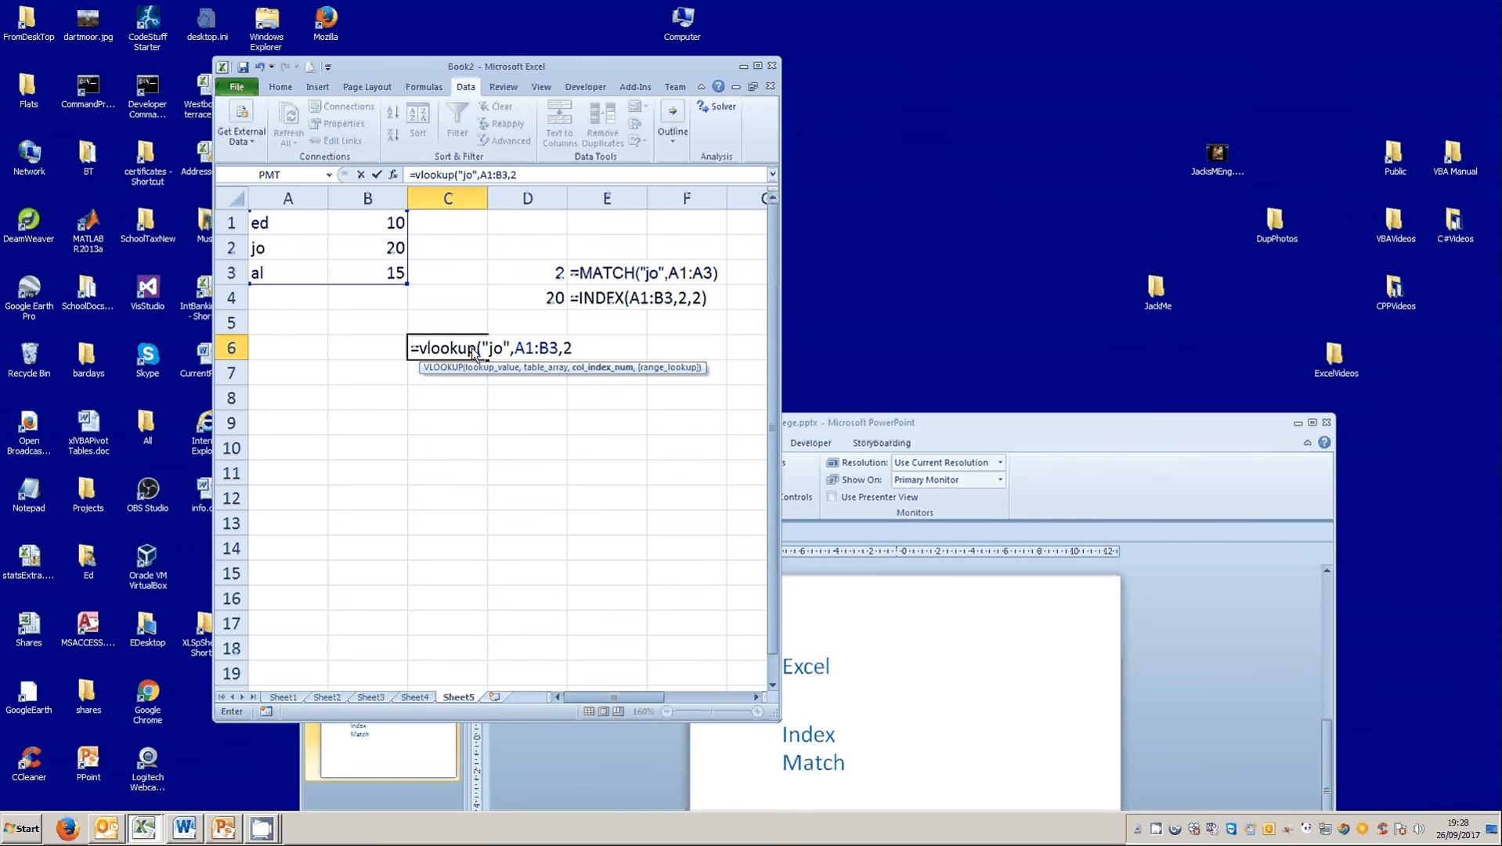
type(",f")
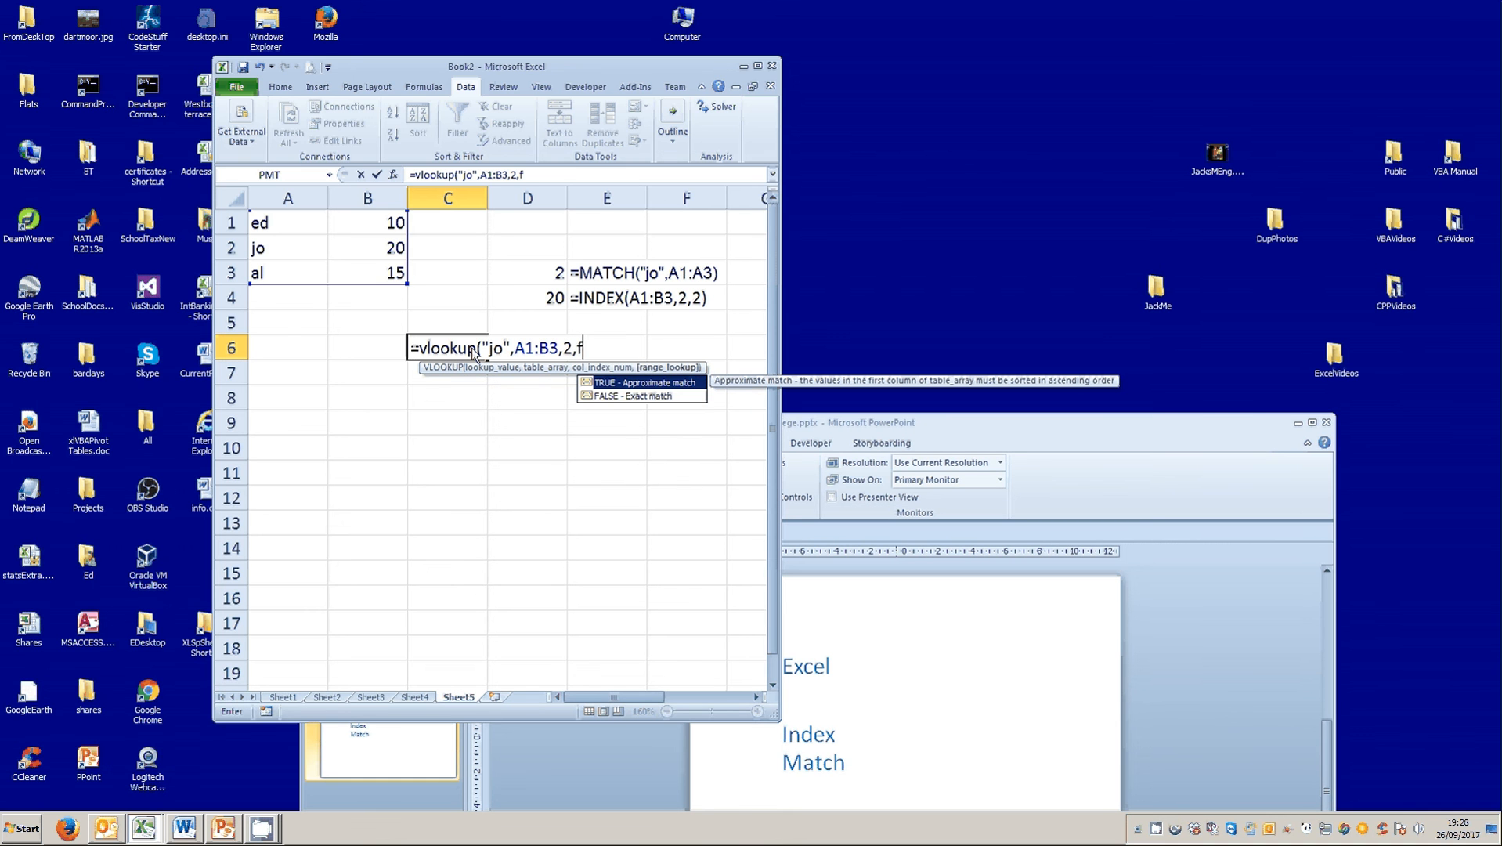
type("als")
type("e)")
left_click(377, 174)
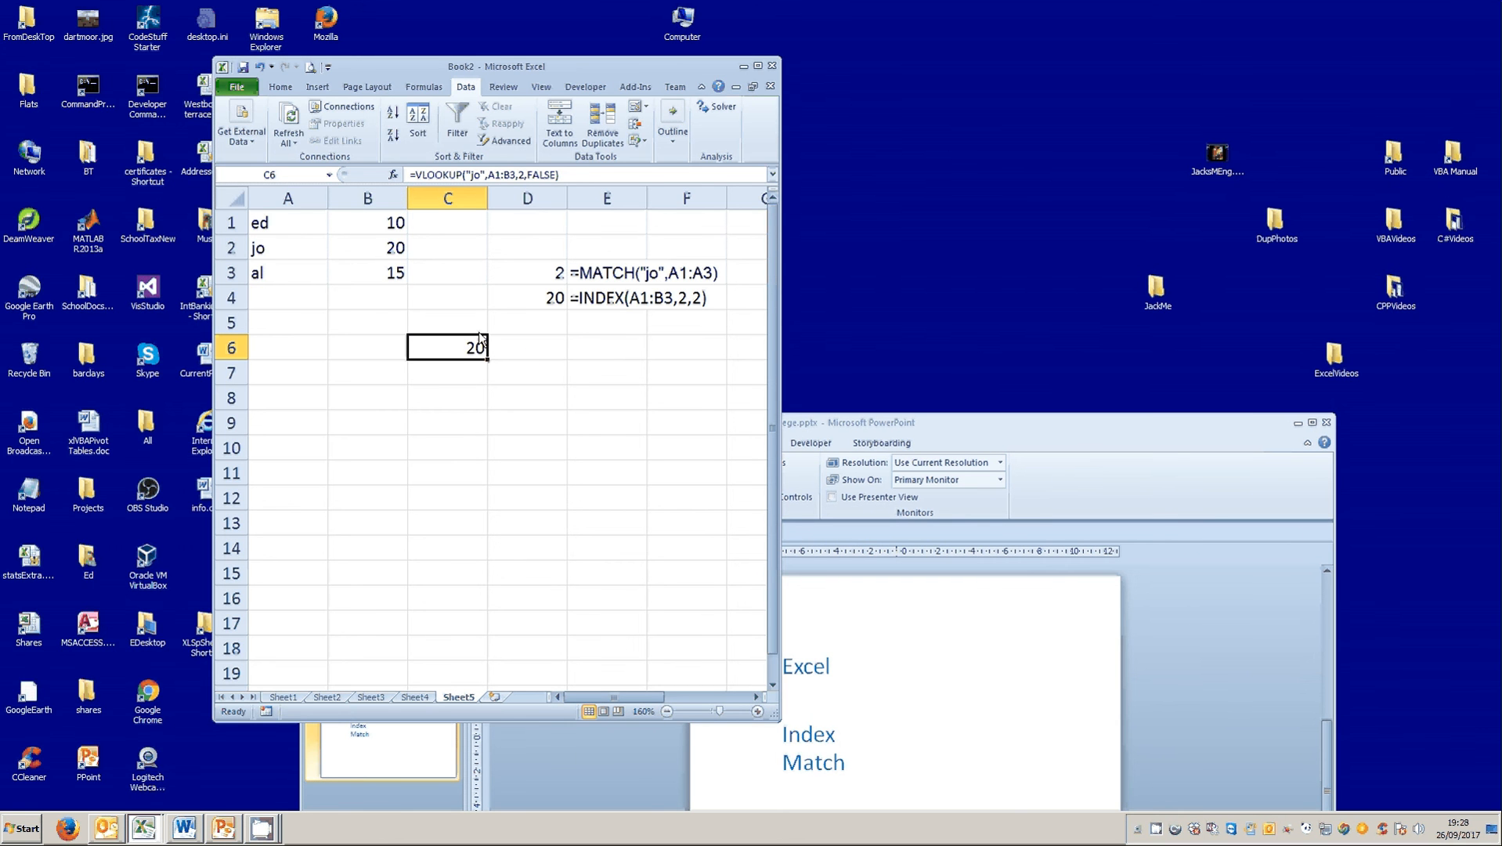
Enter an INDEX formula in D6 over A1:B3 with row number 2 and column number 2.
left_click(542, 350)
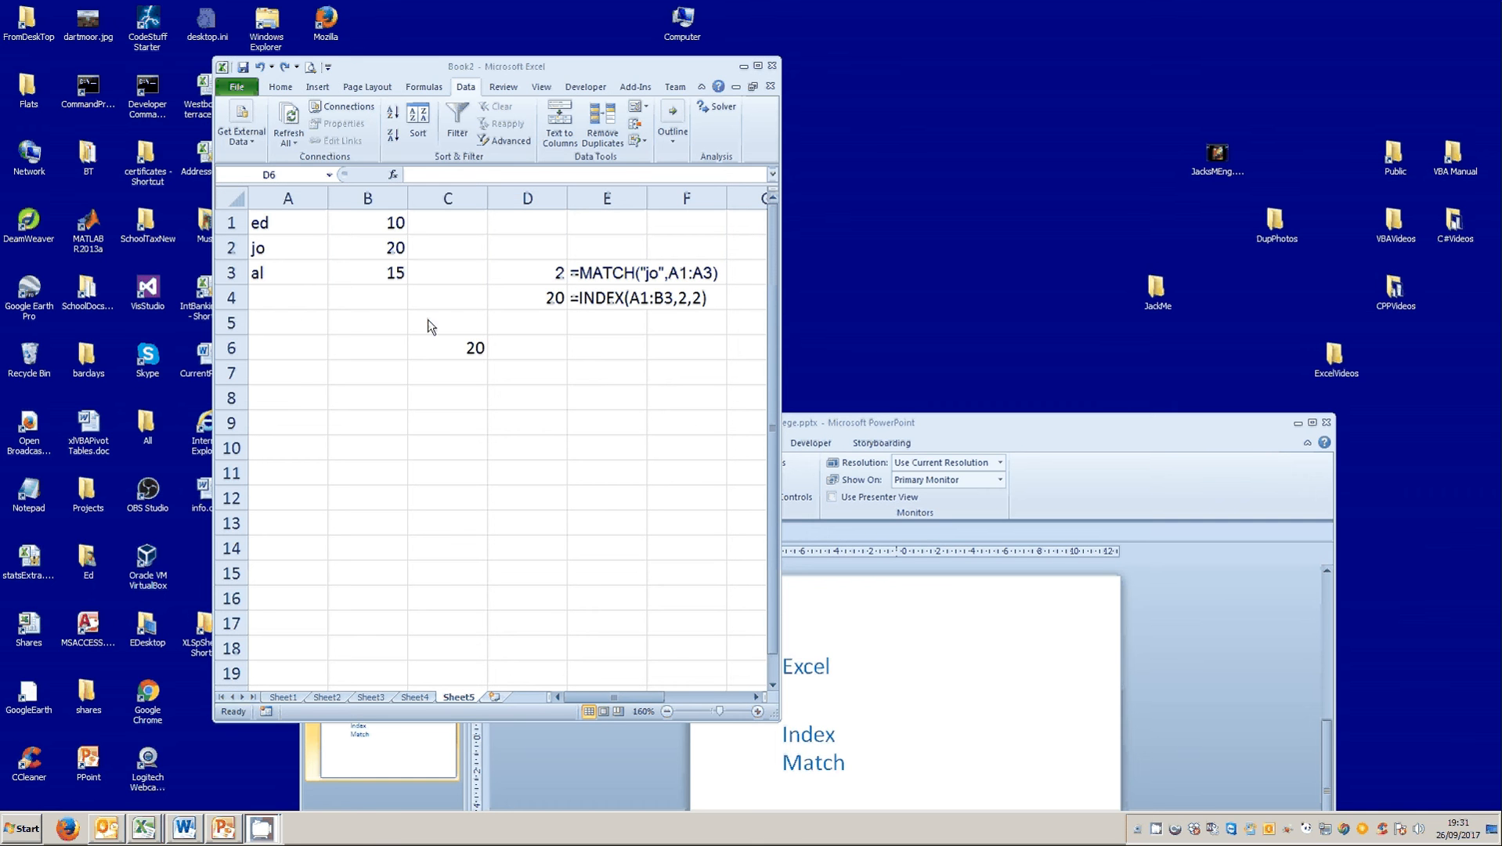
left_click(564, 354)
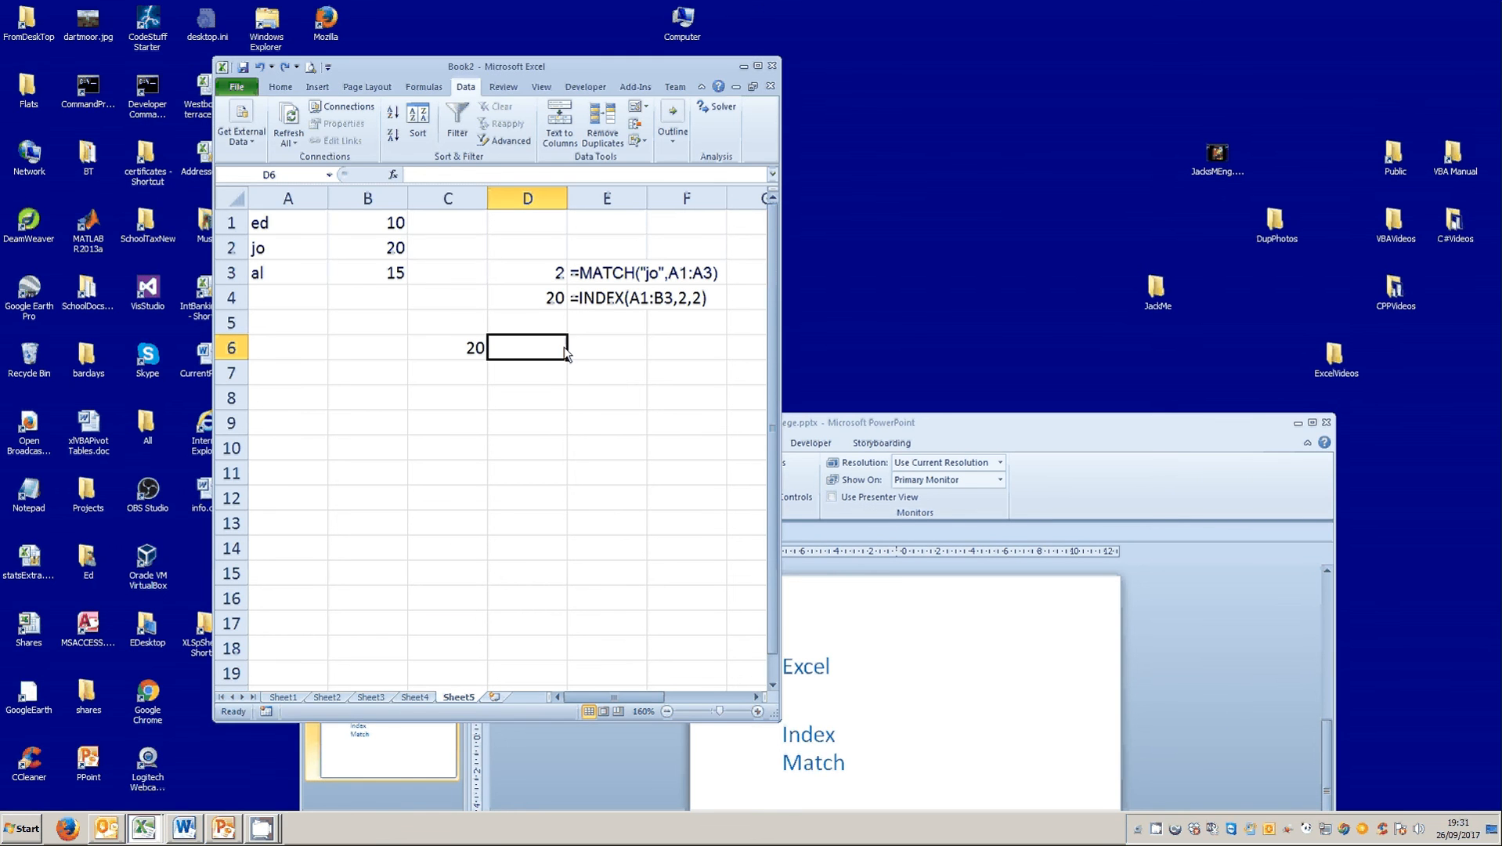
left_click(517, 291)
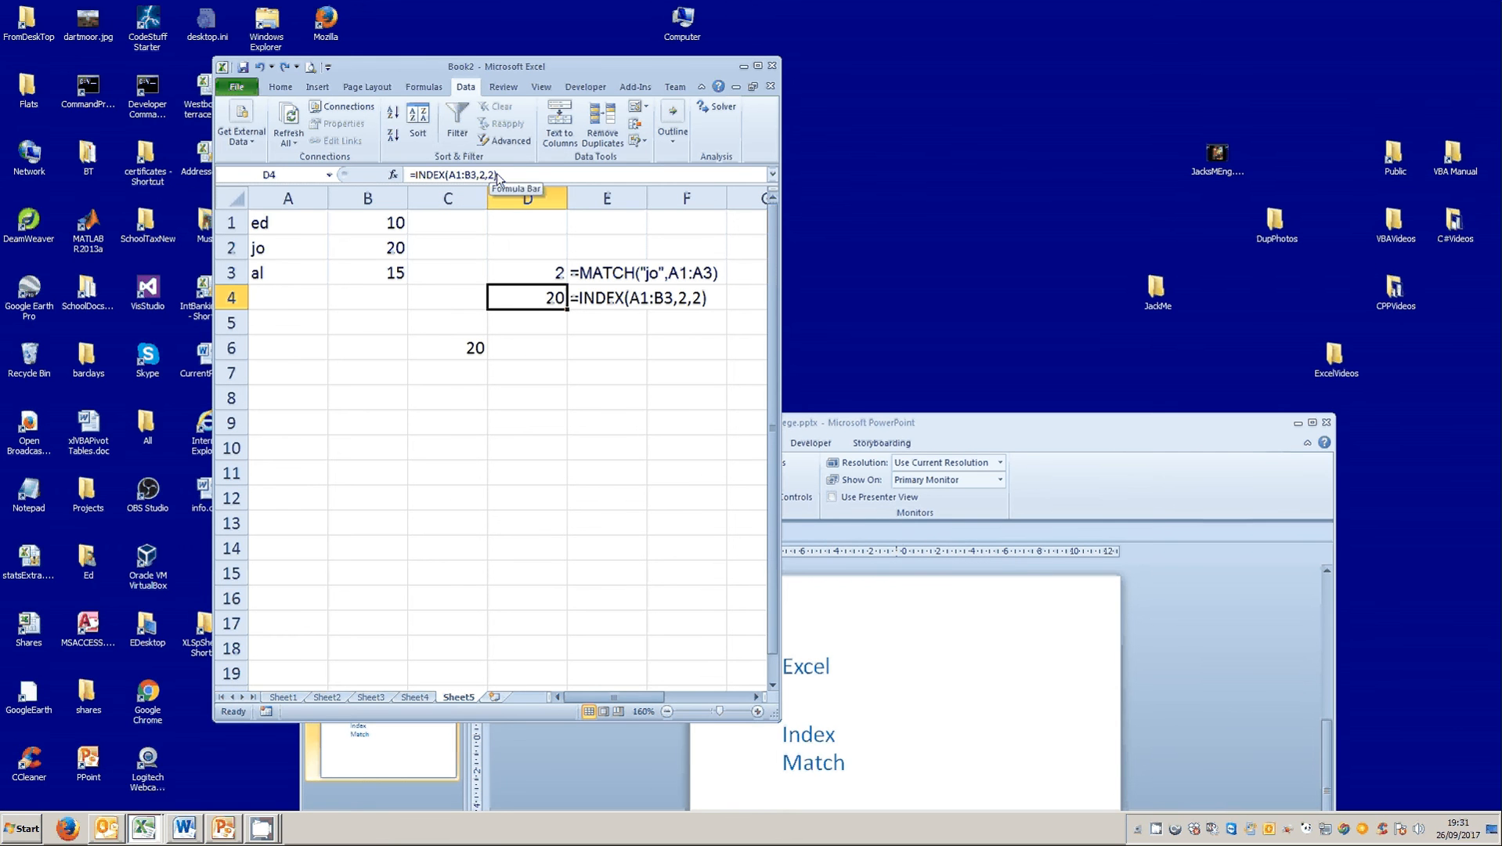
left_click(542, 358)
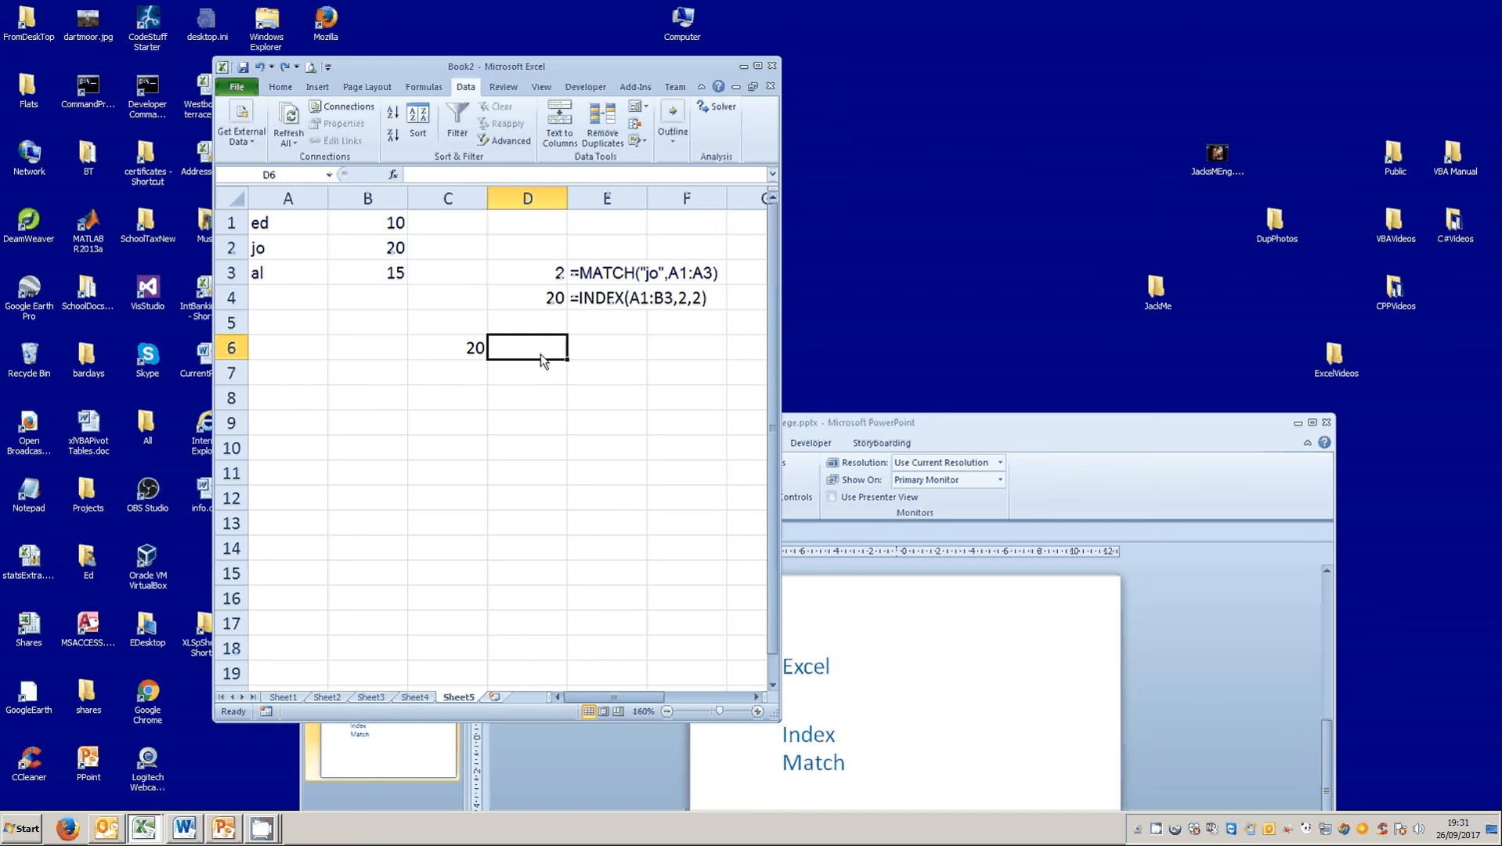
type("=index")
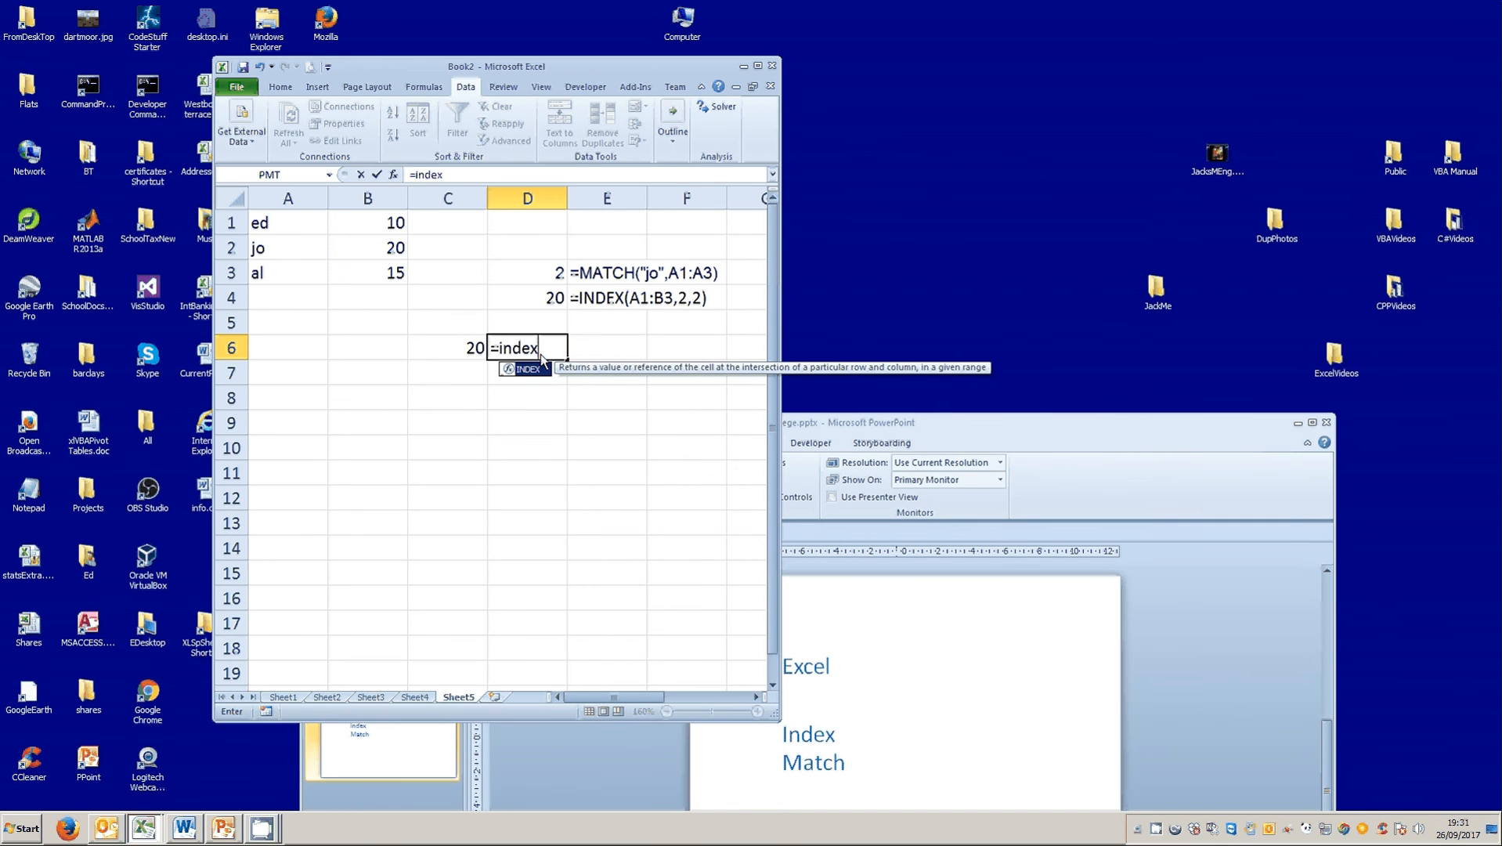
type("(")
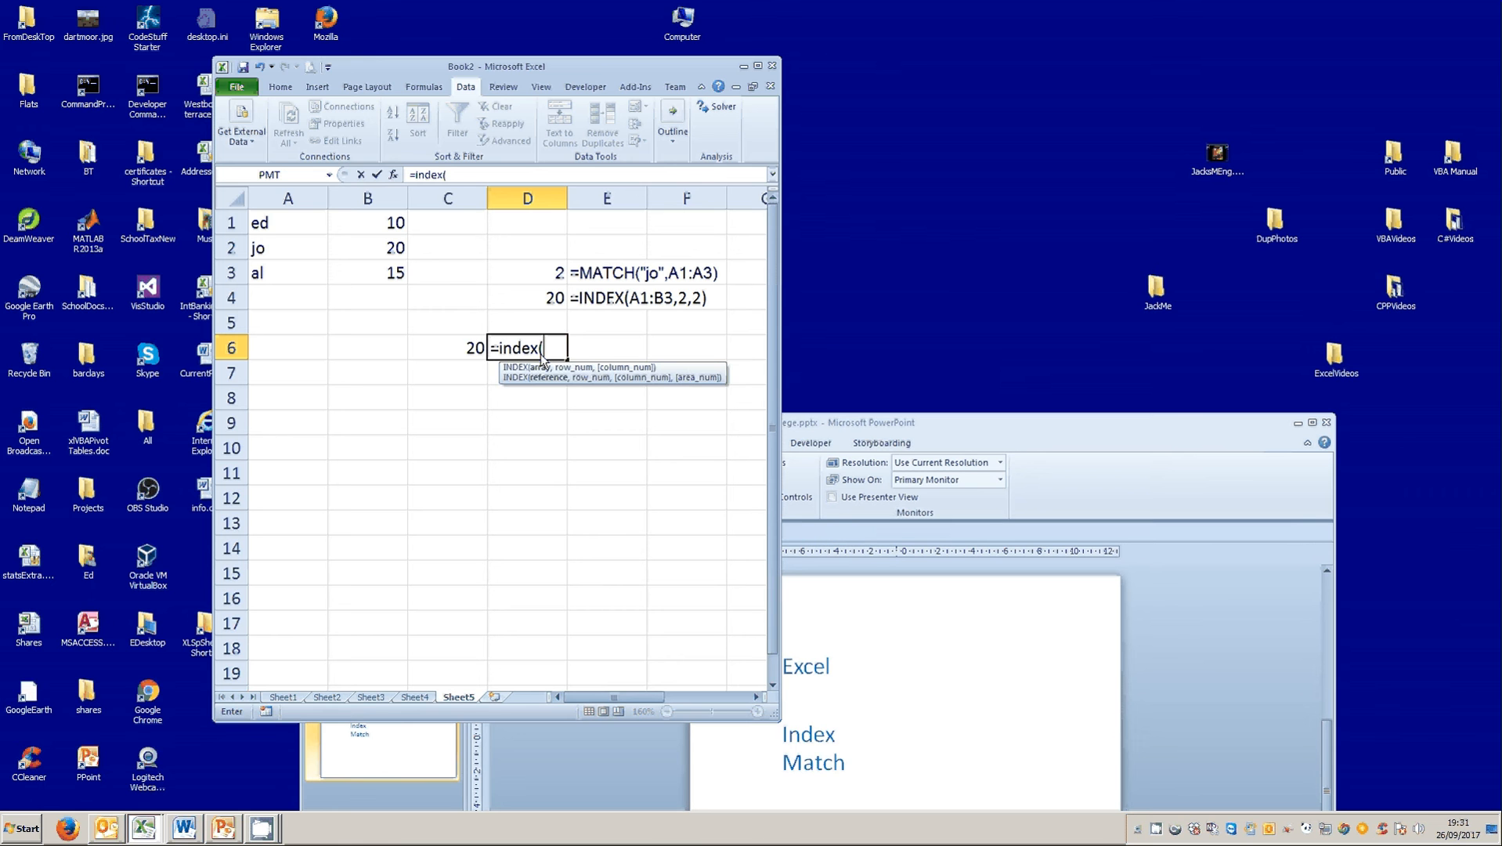
left_click_drag(267, 223, 342, 272)
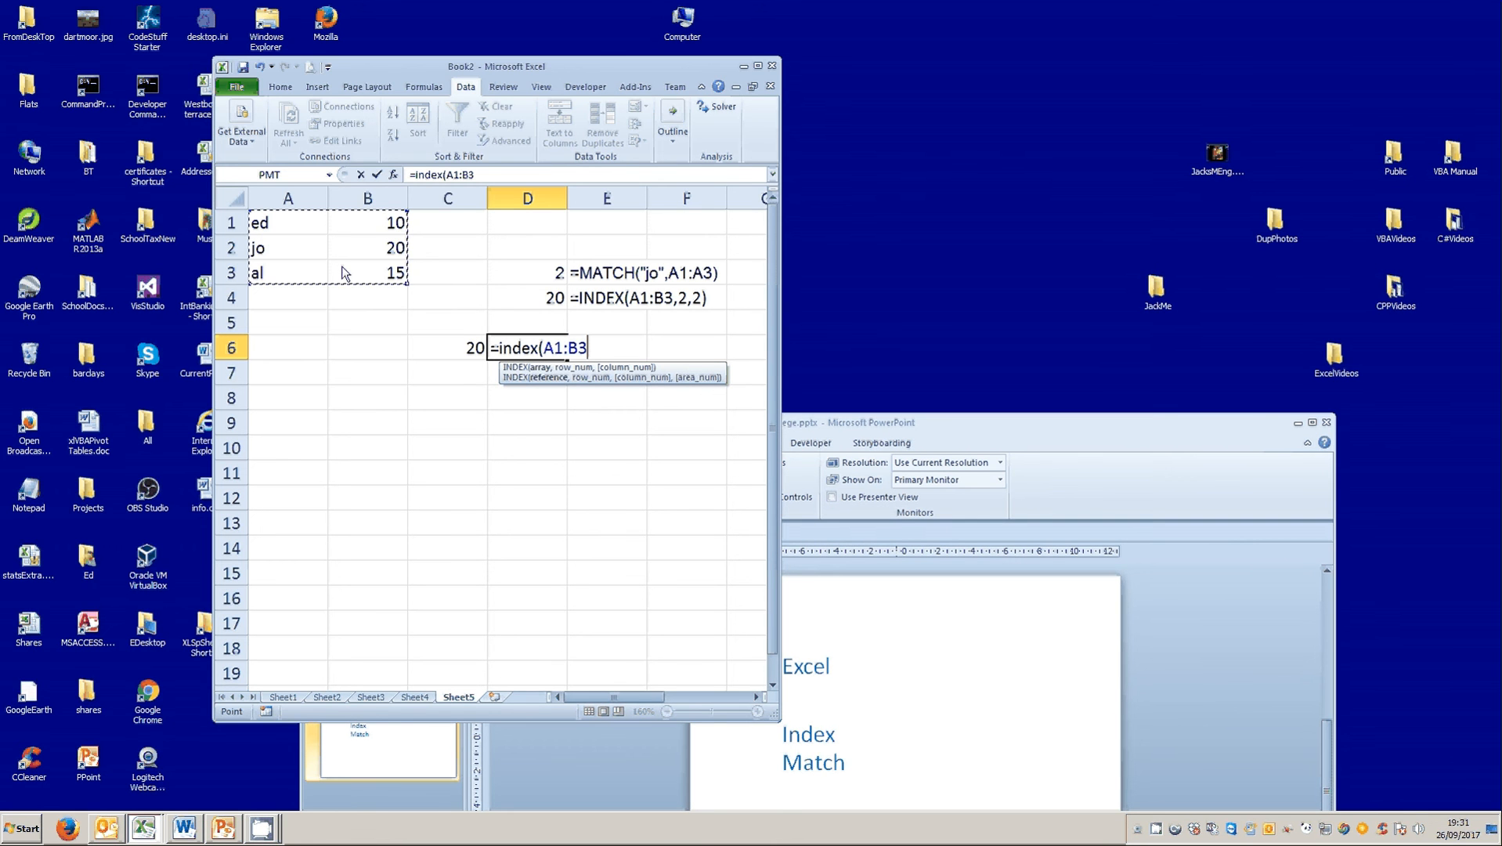
type(",")
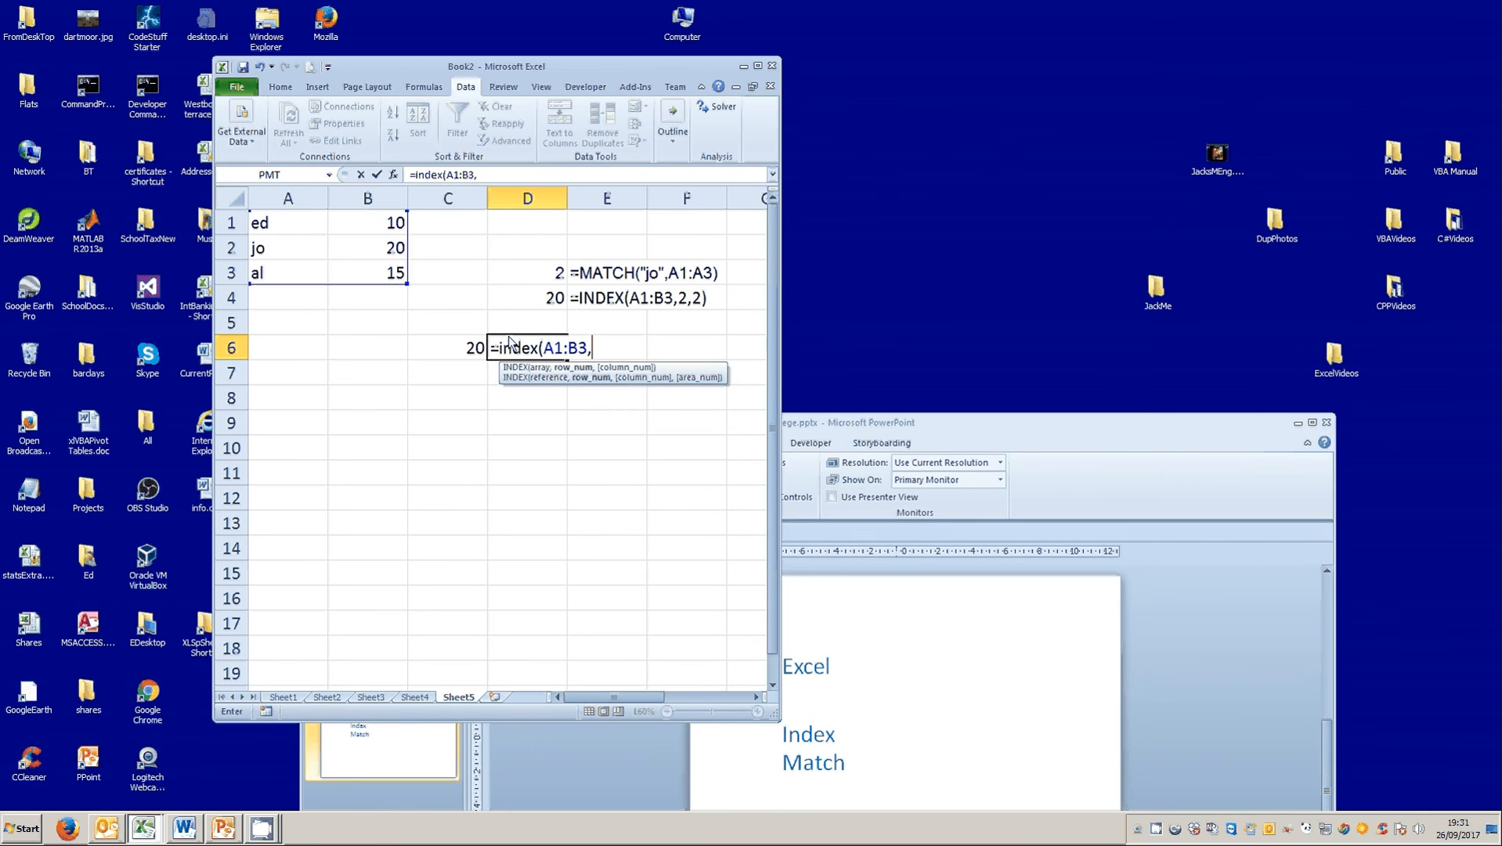
type("2,2")
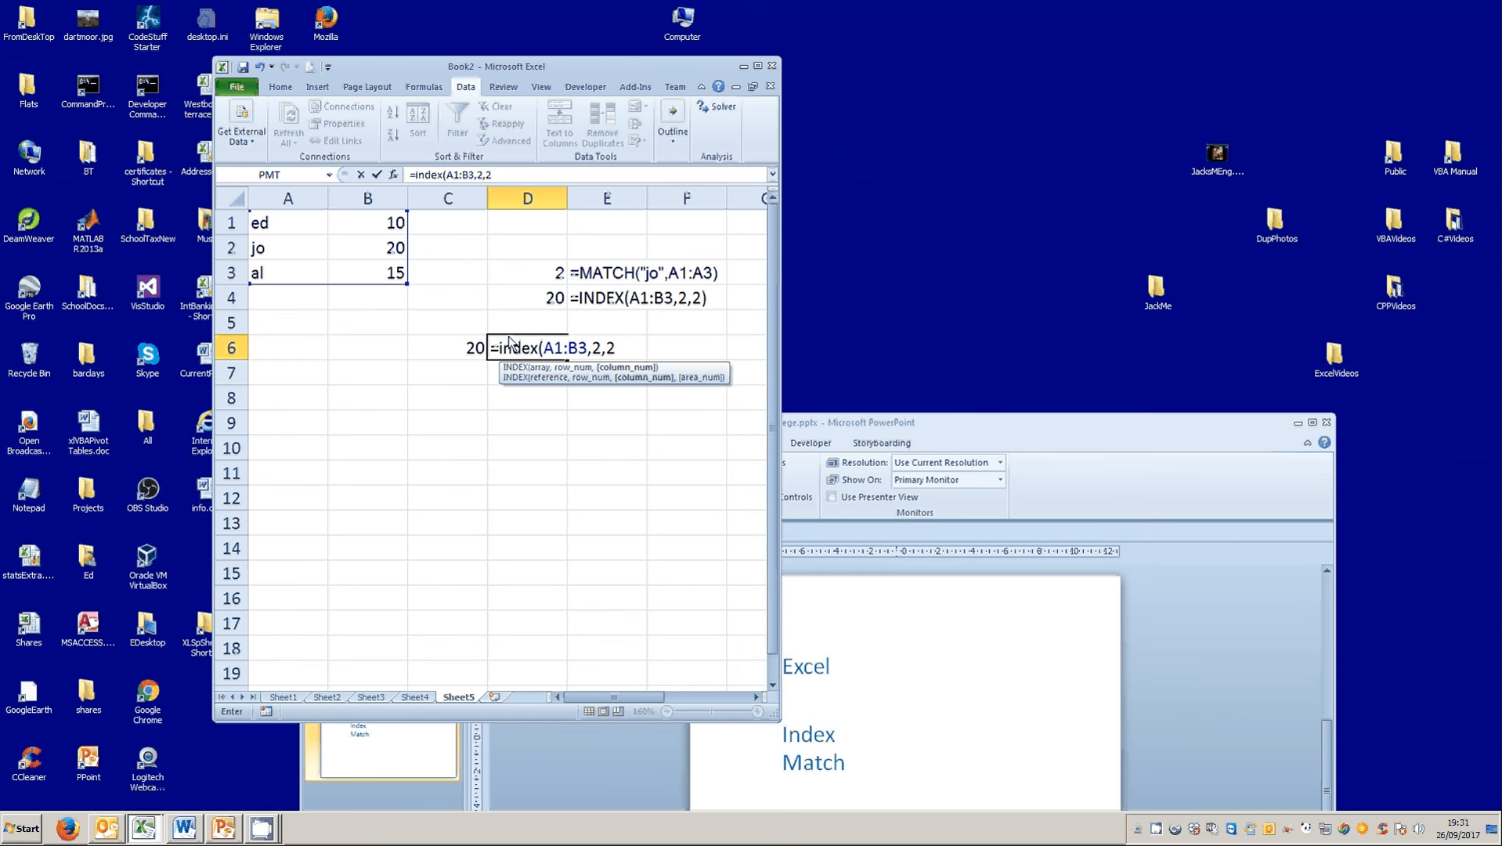
type(")")
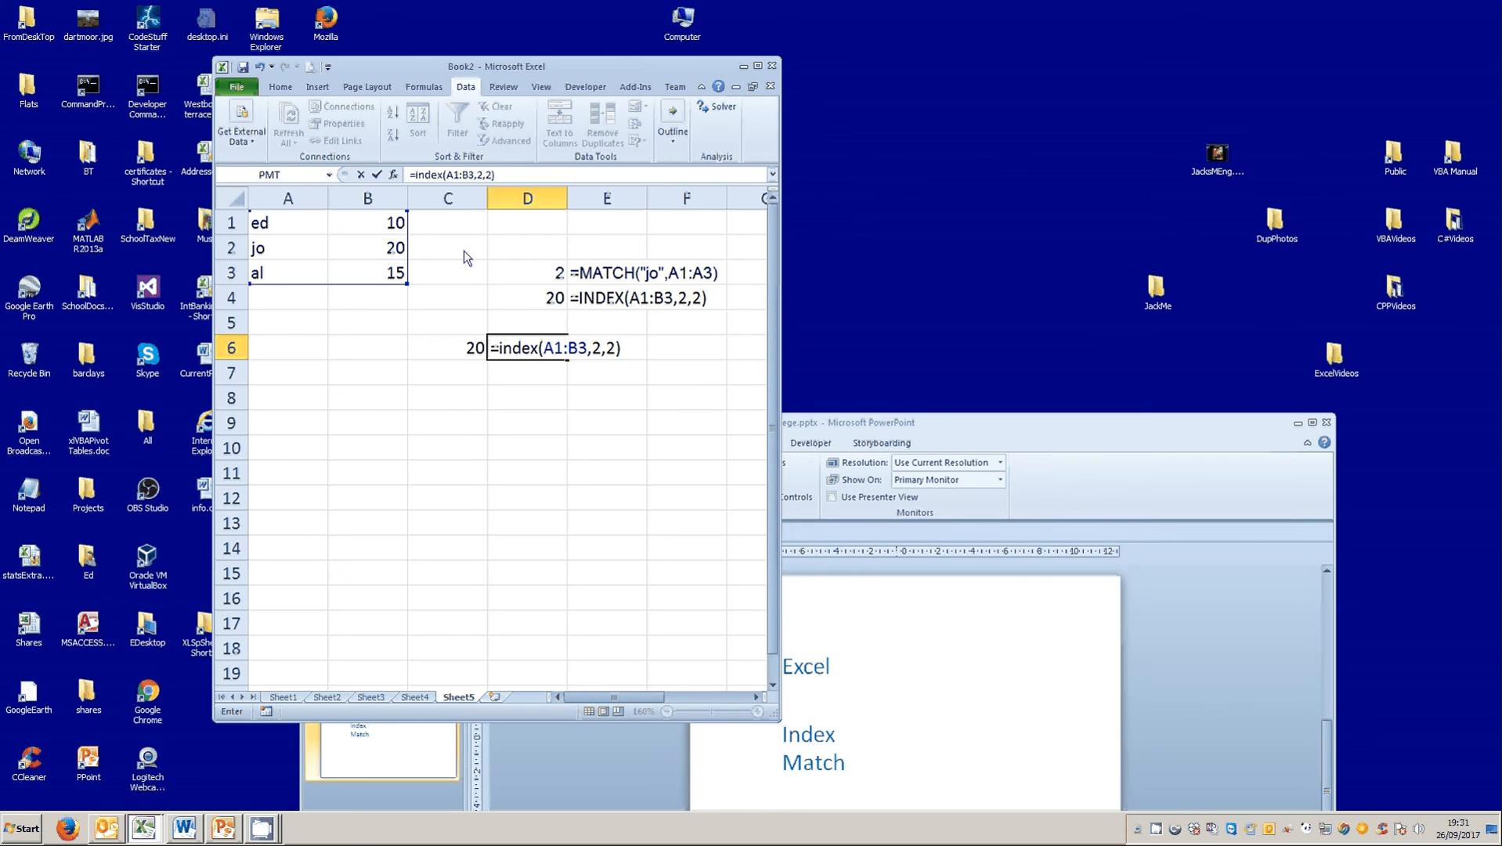
left_click(376, 174)
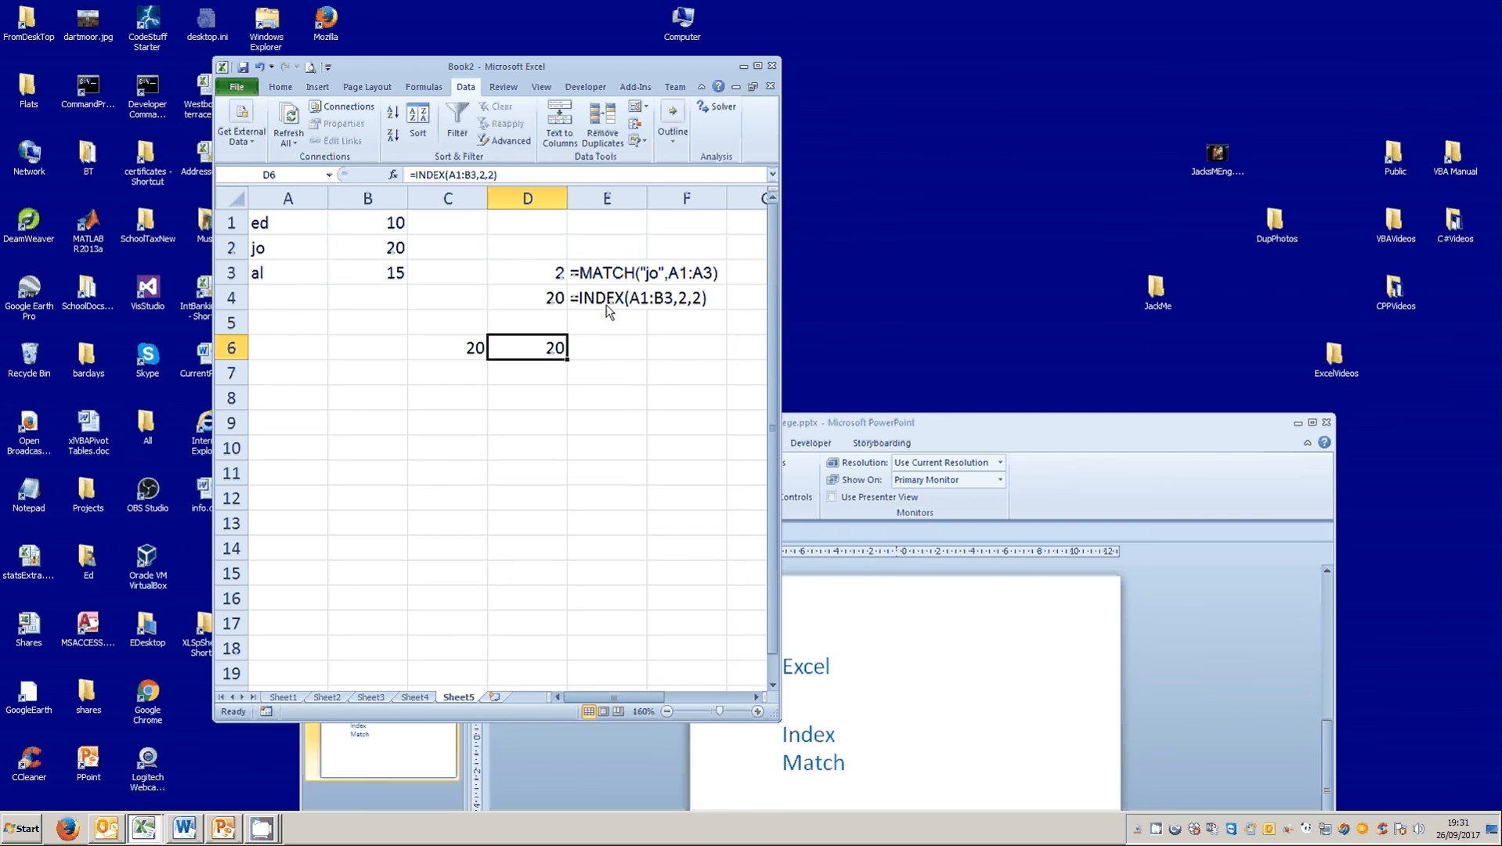
left_click(476, 178)
double_click(482, 174)
left_click(490, 174)
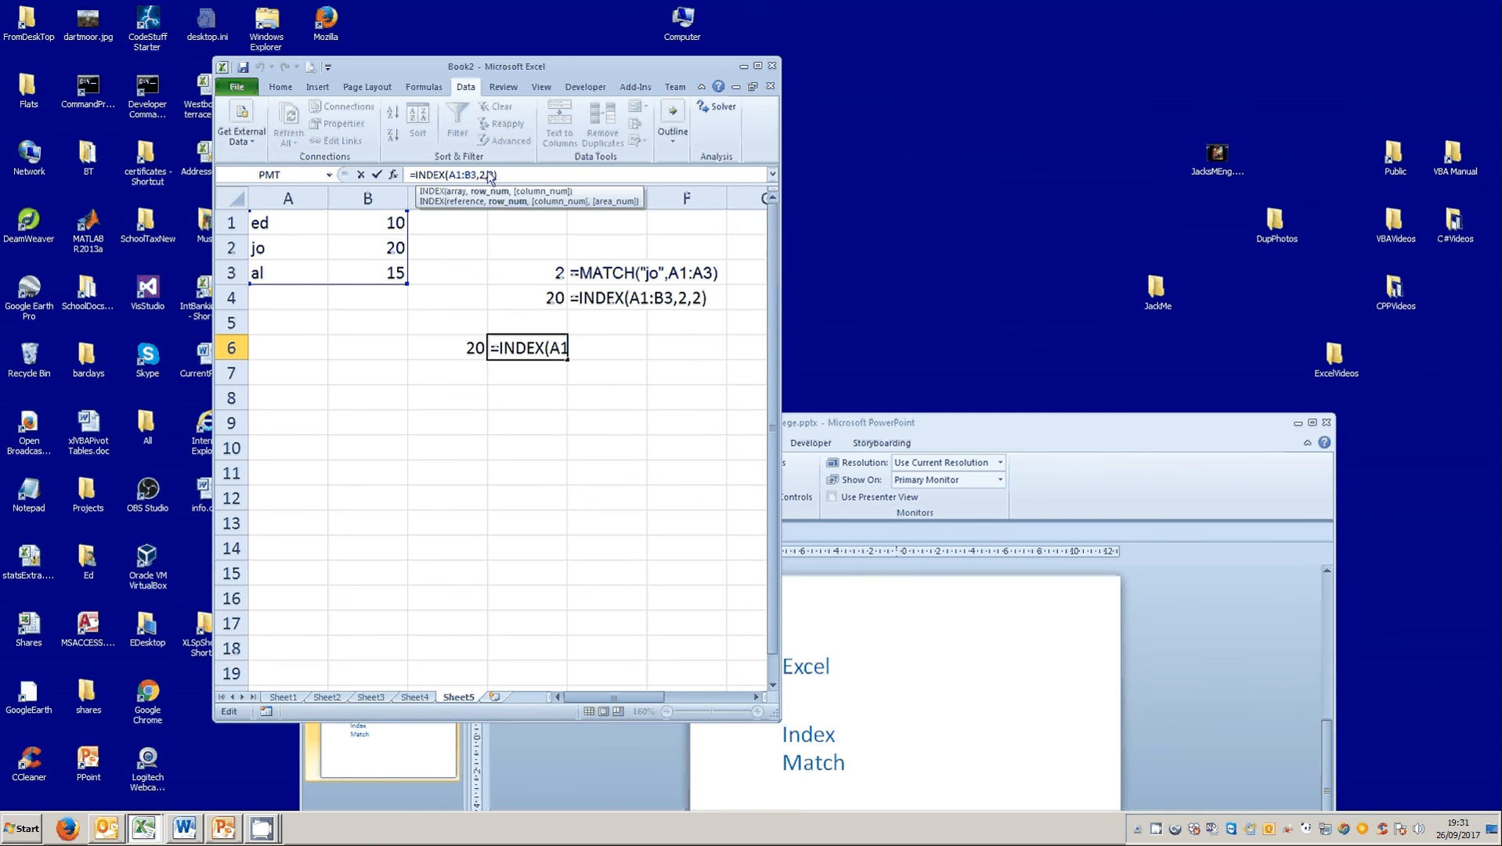
double_click(491, 175)
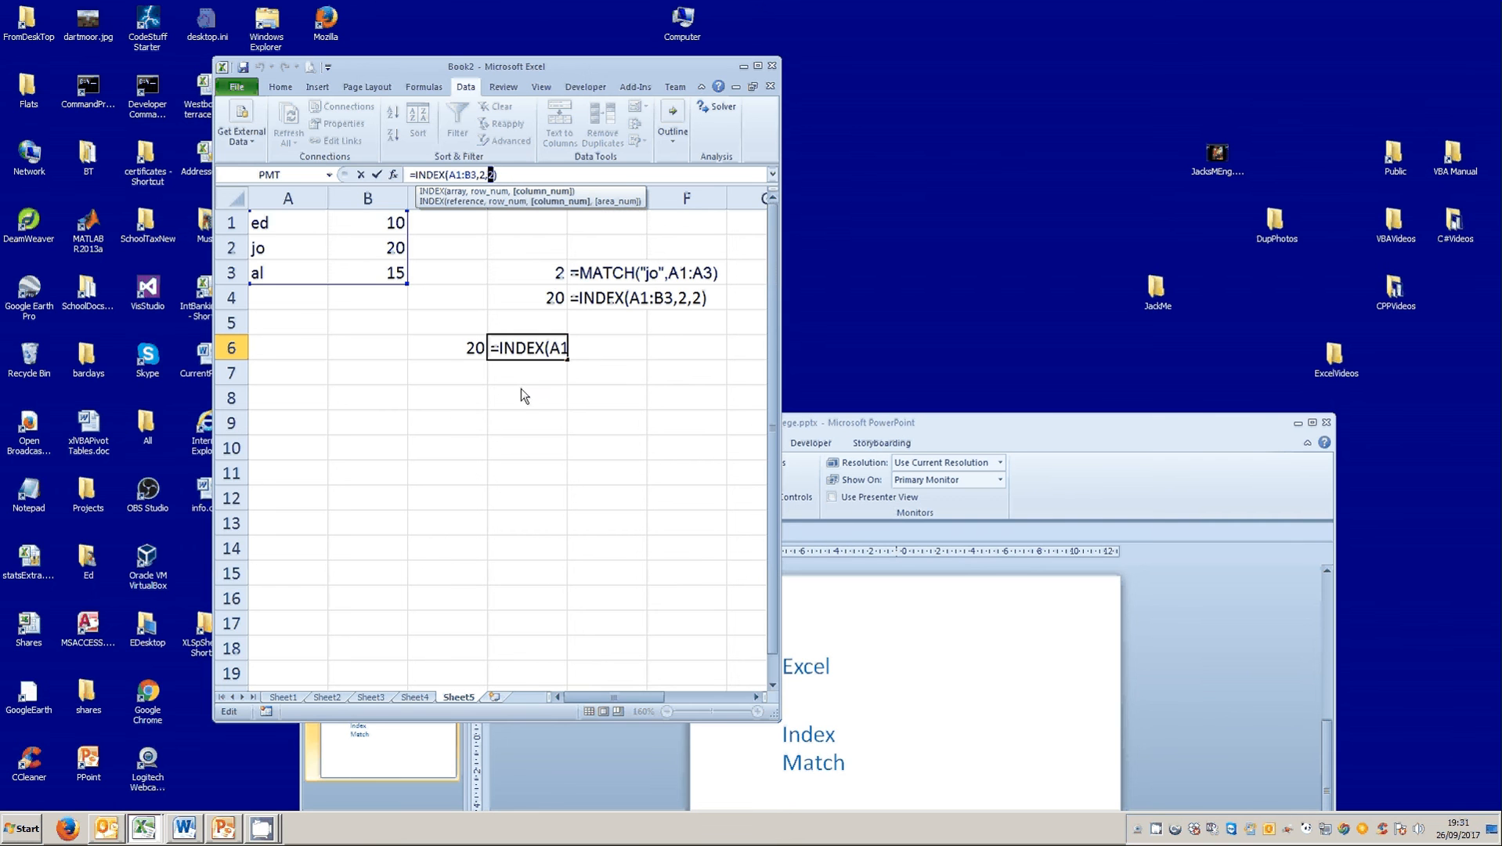
left_click(552, 276)
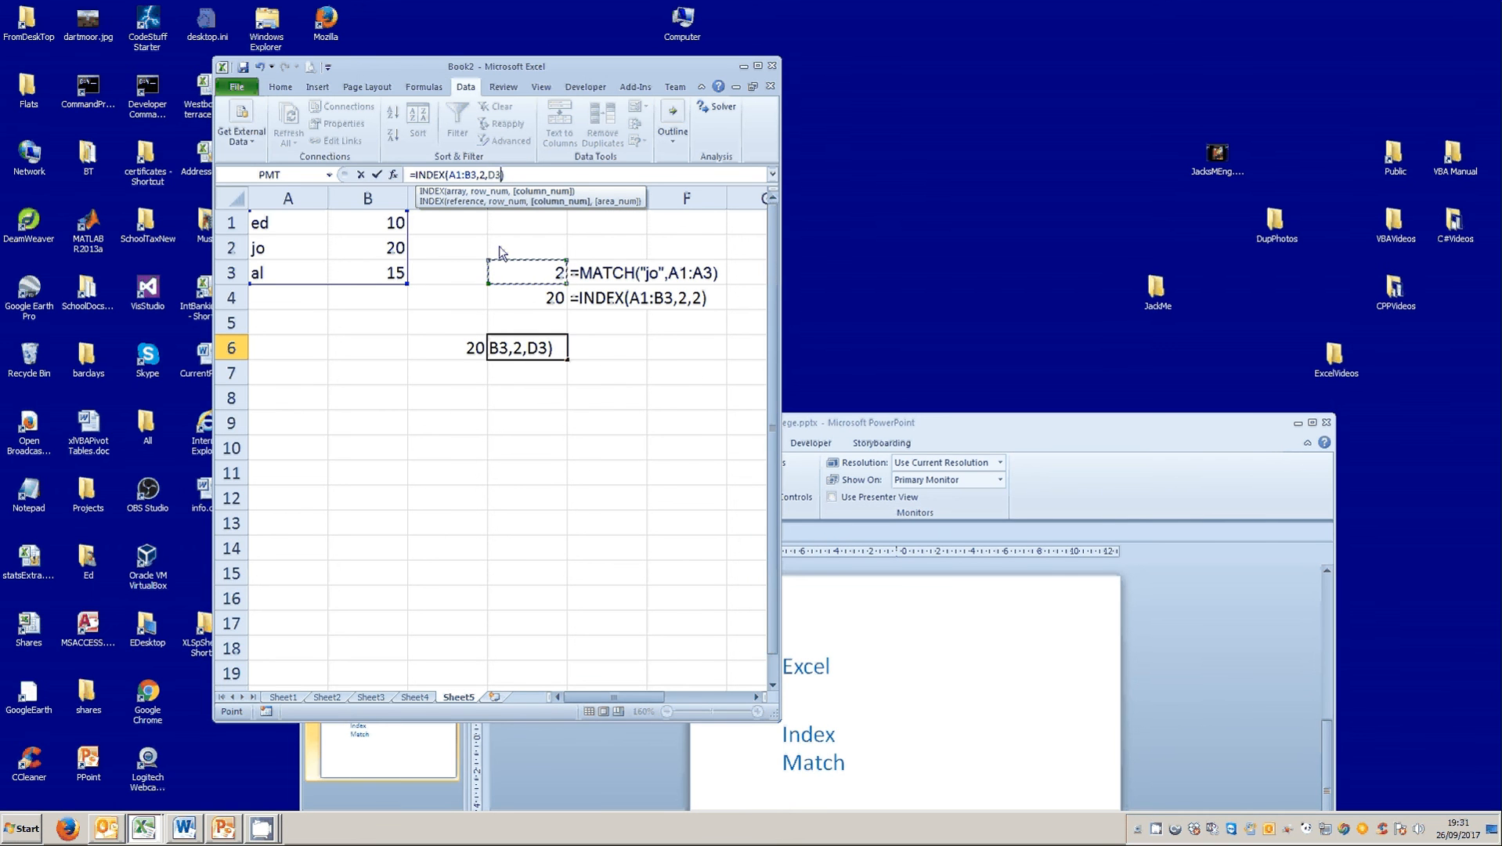
left_click(377, 175)
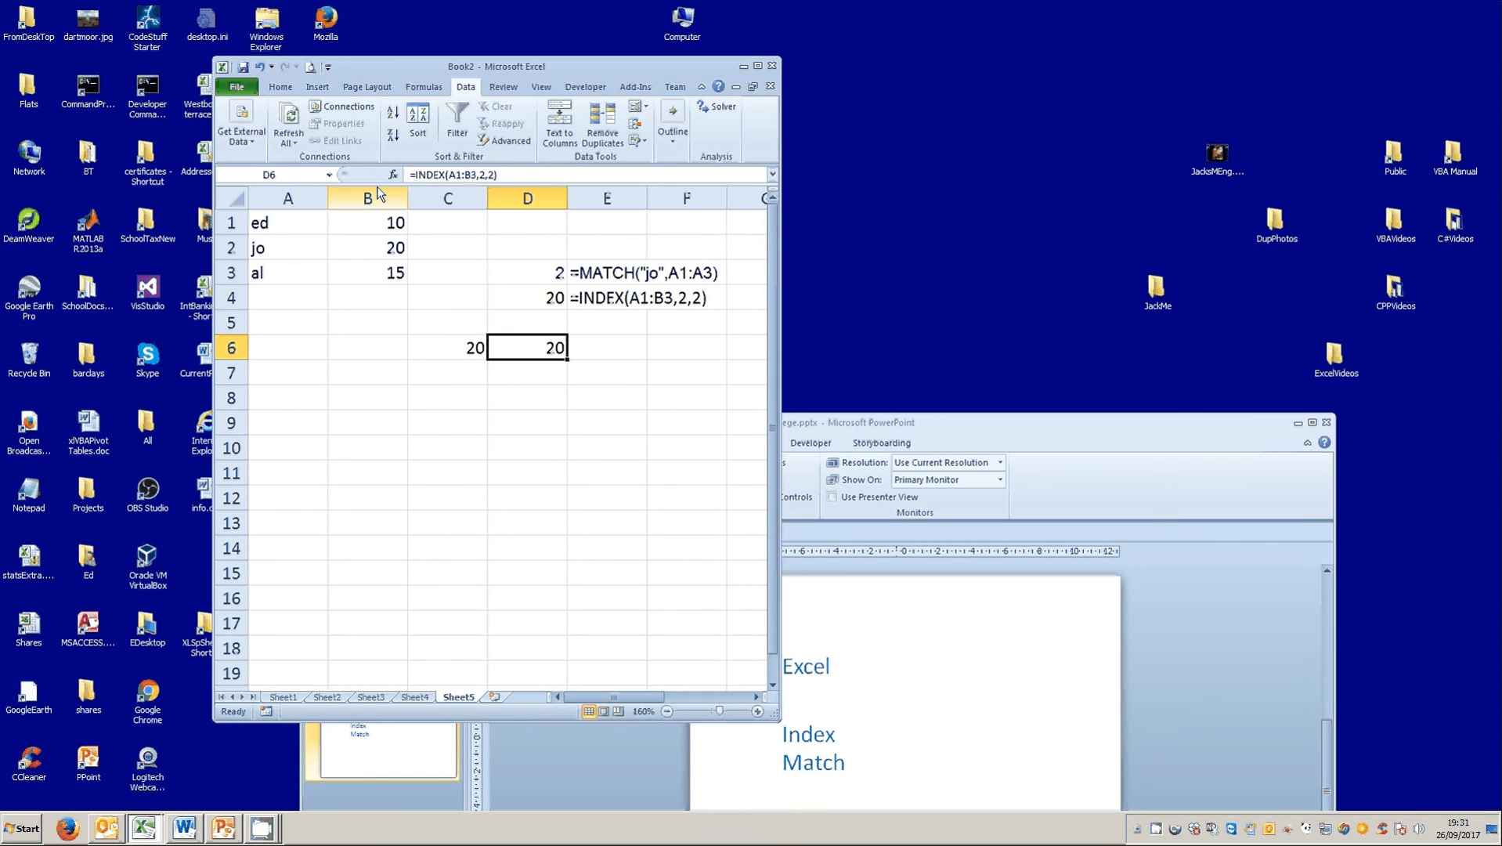
Copy the MATCH expression without its equals sign from D3's formula, leaving D3 unedited.
left_click(523, 270)
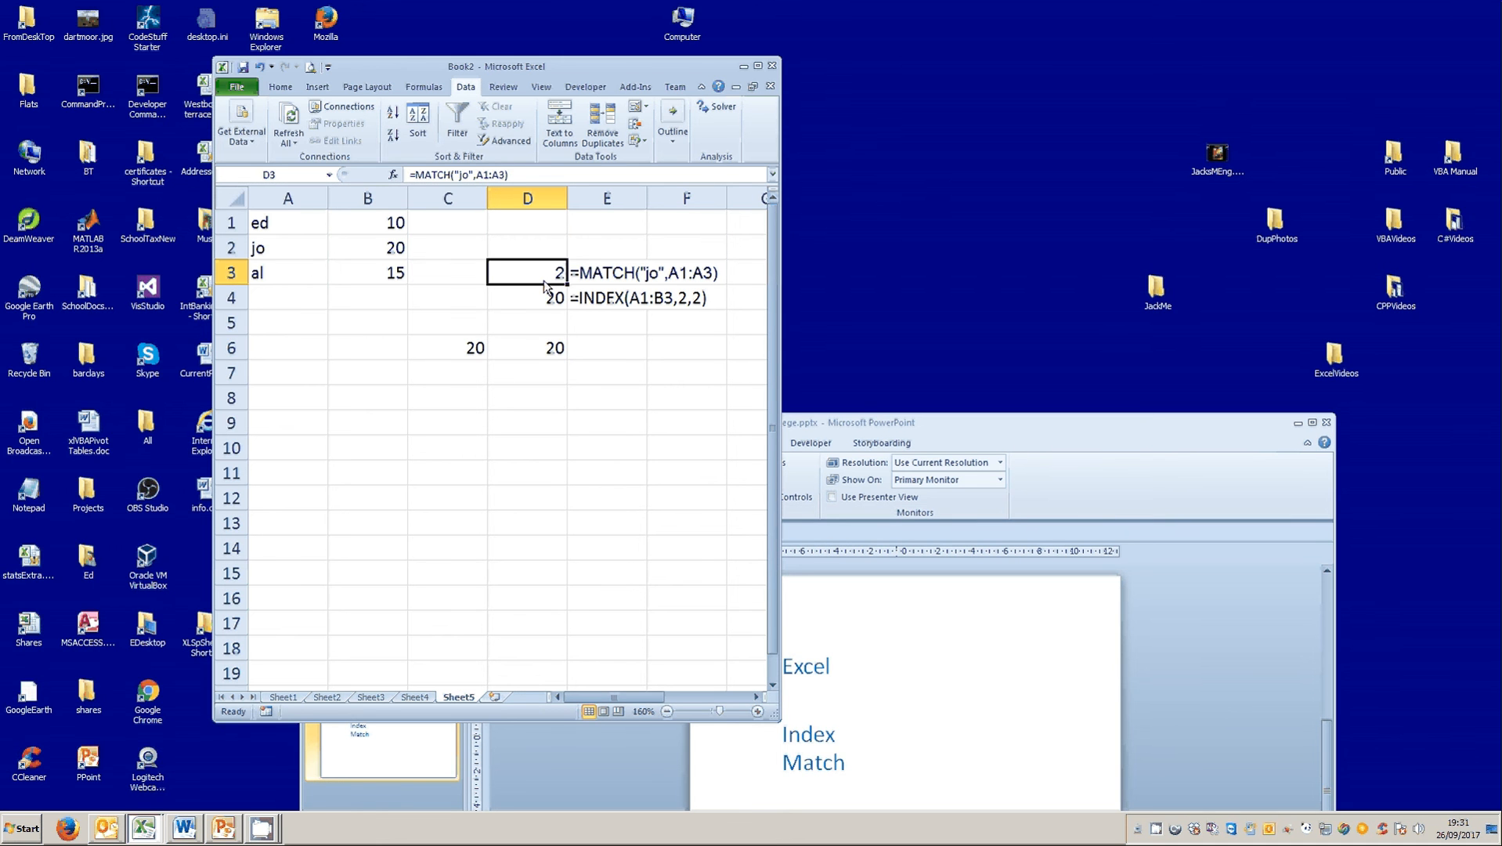
left_click(272, 227)
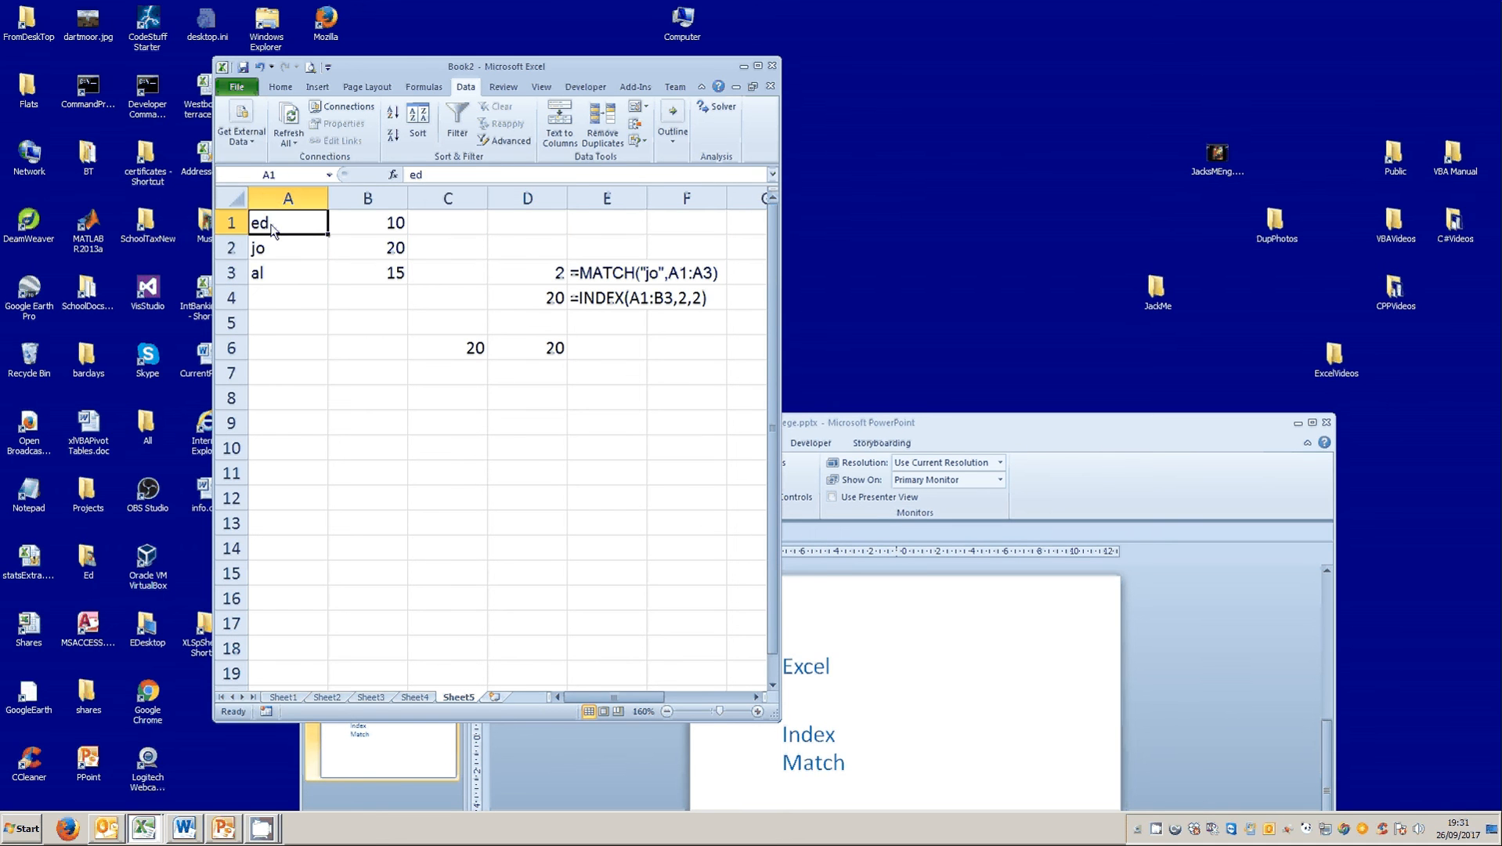
left_click_drag(273, 227, 263, 265)
left_click(263, 255)
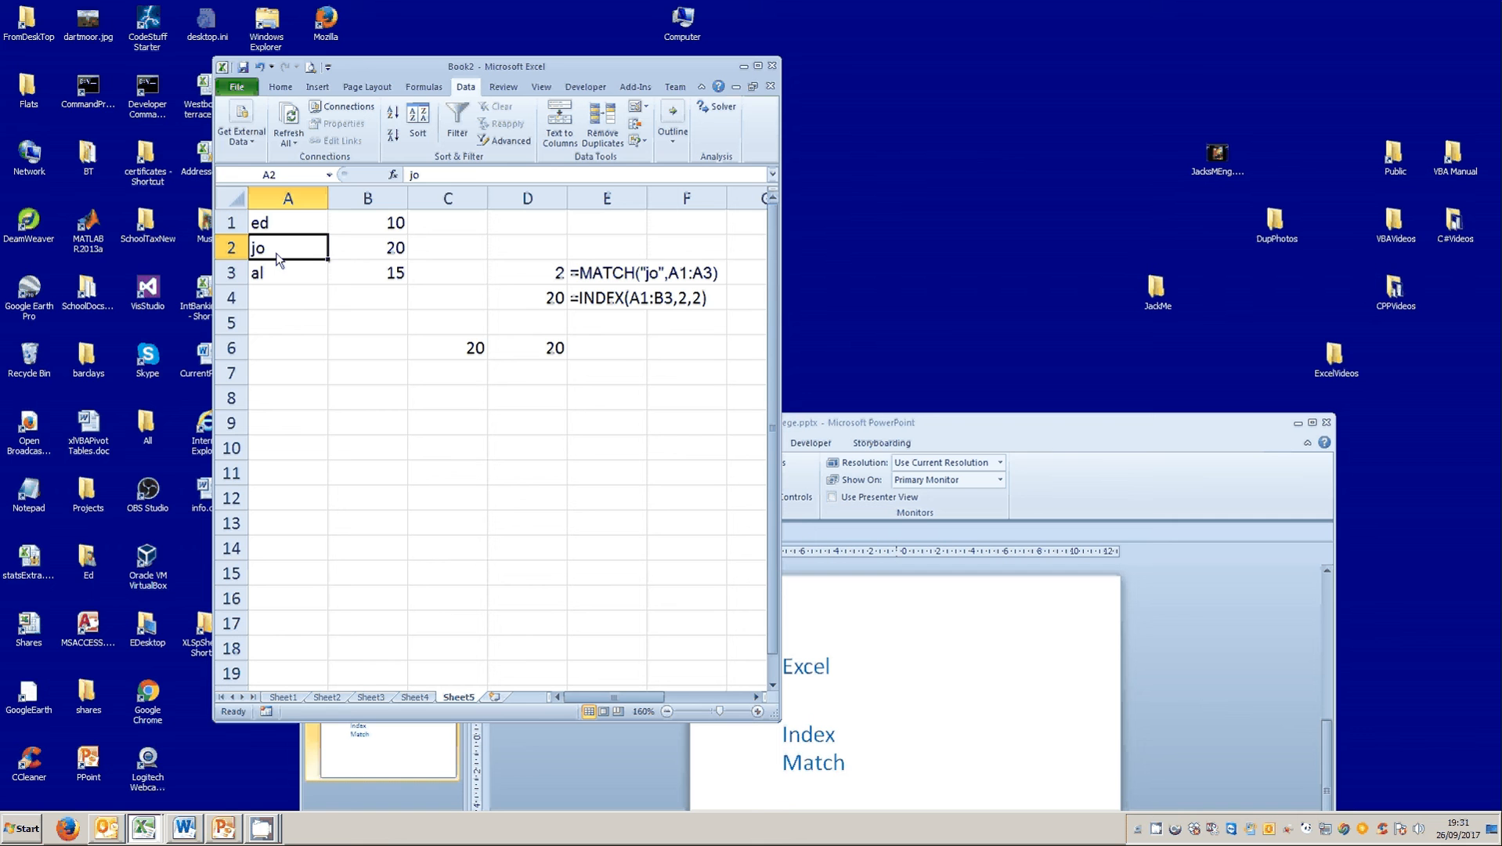
left_click(544, 352)
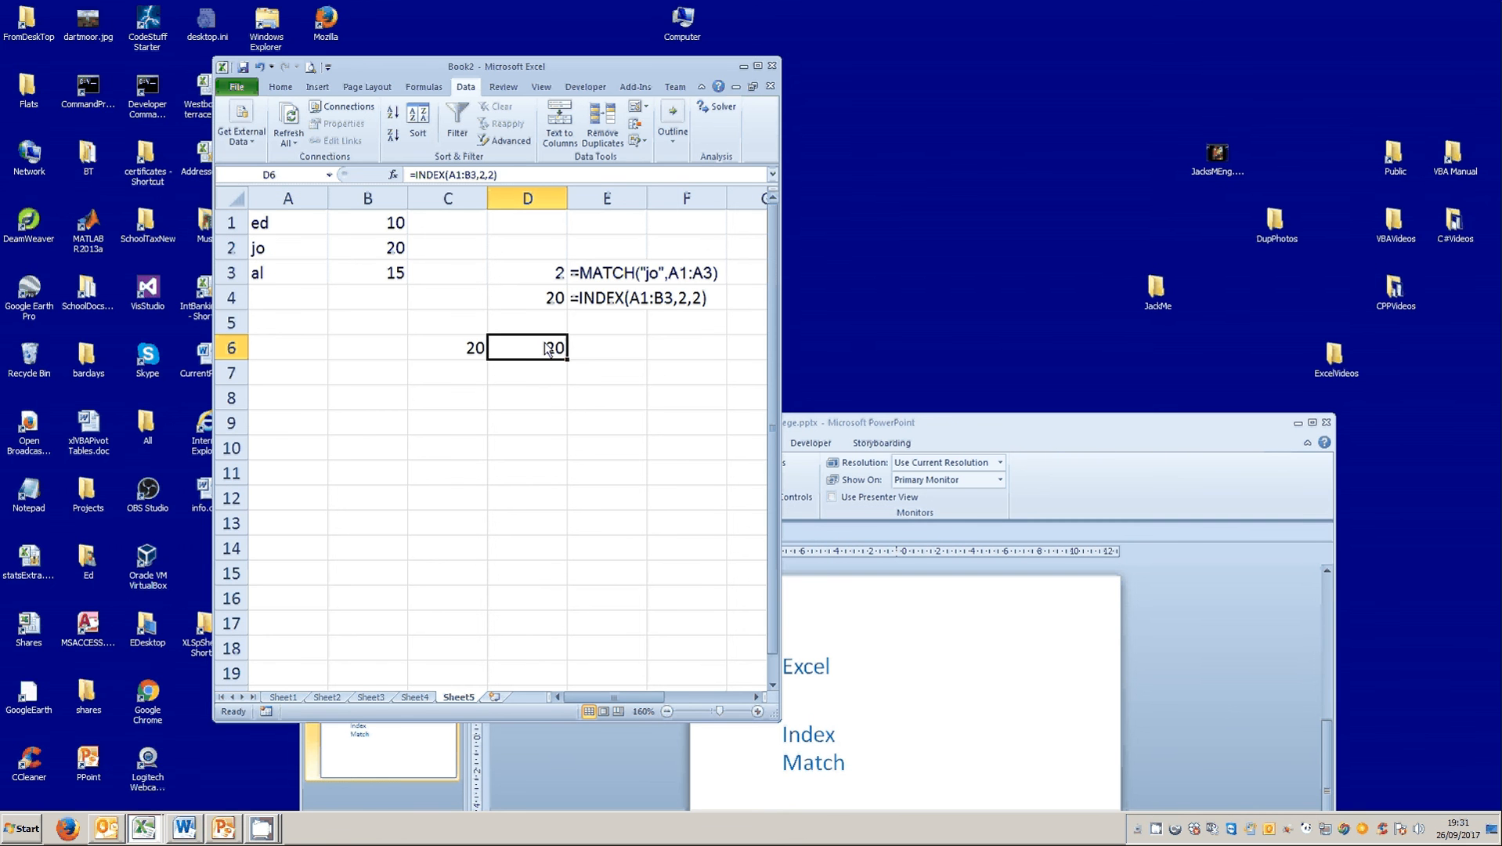
left_click(527, 276)
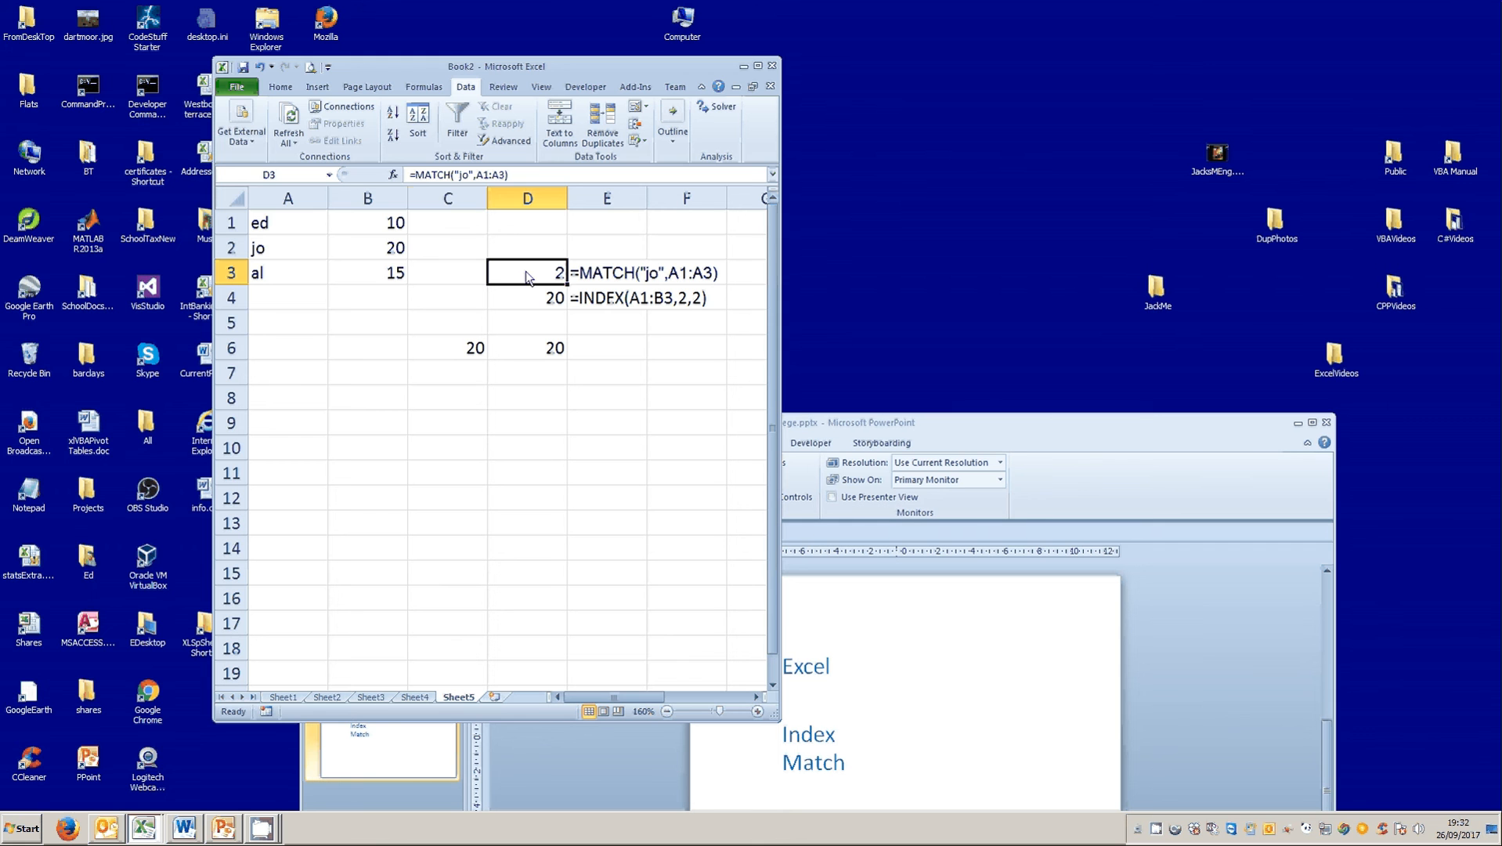
left_click(416, 178)
left_click_drag(416, 178, 511, 177)
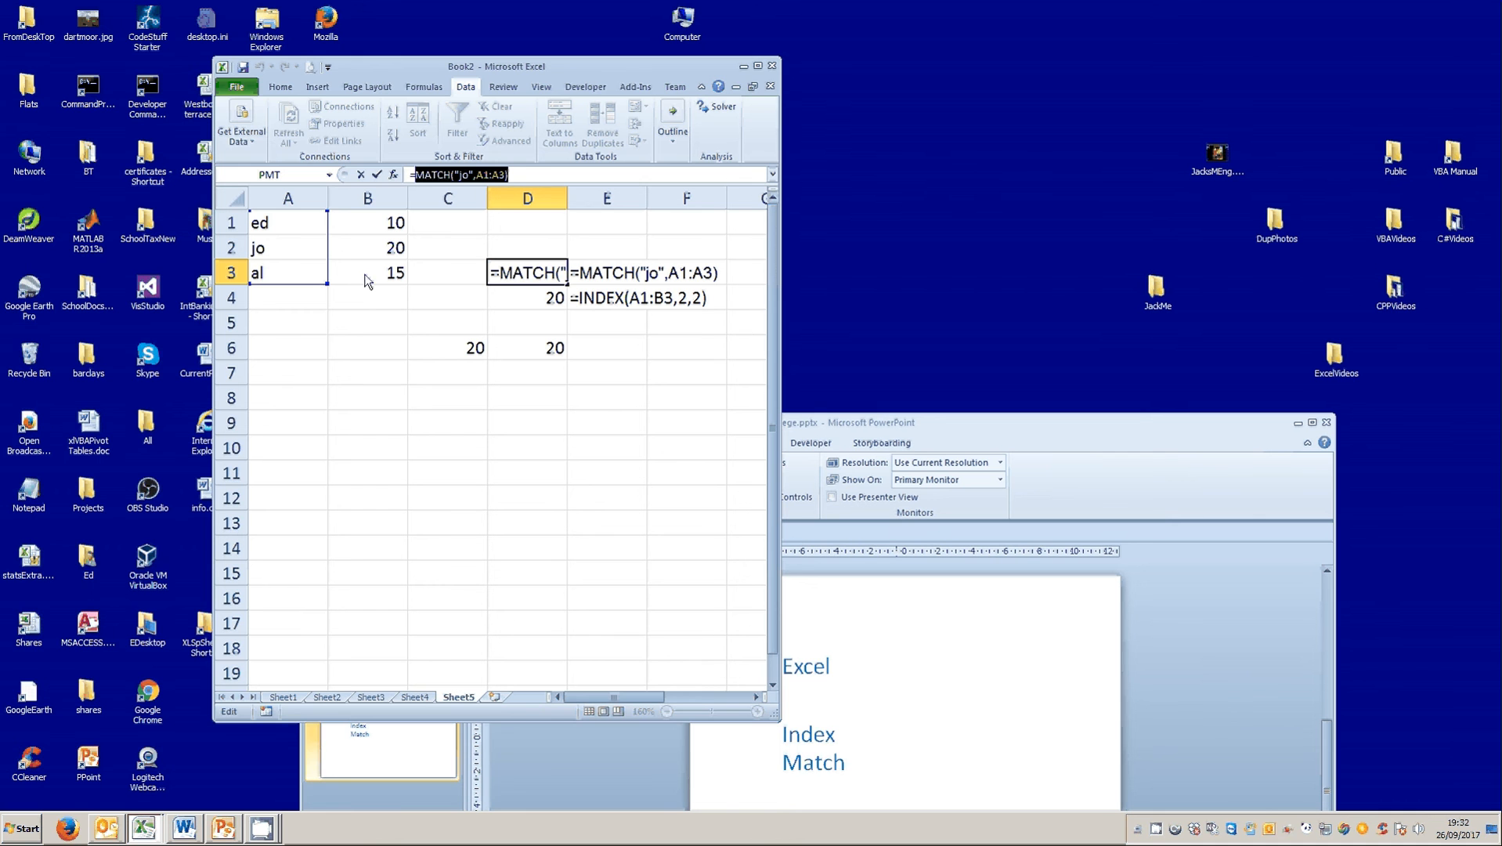
key("ctrl+c")
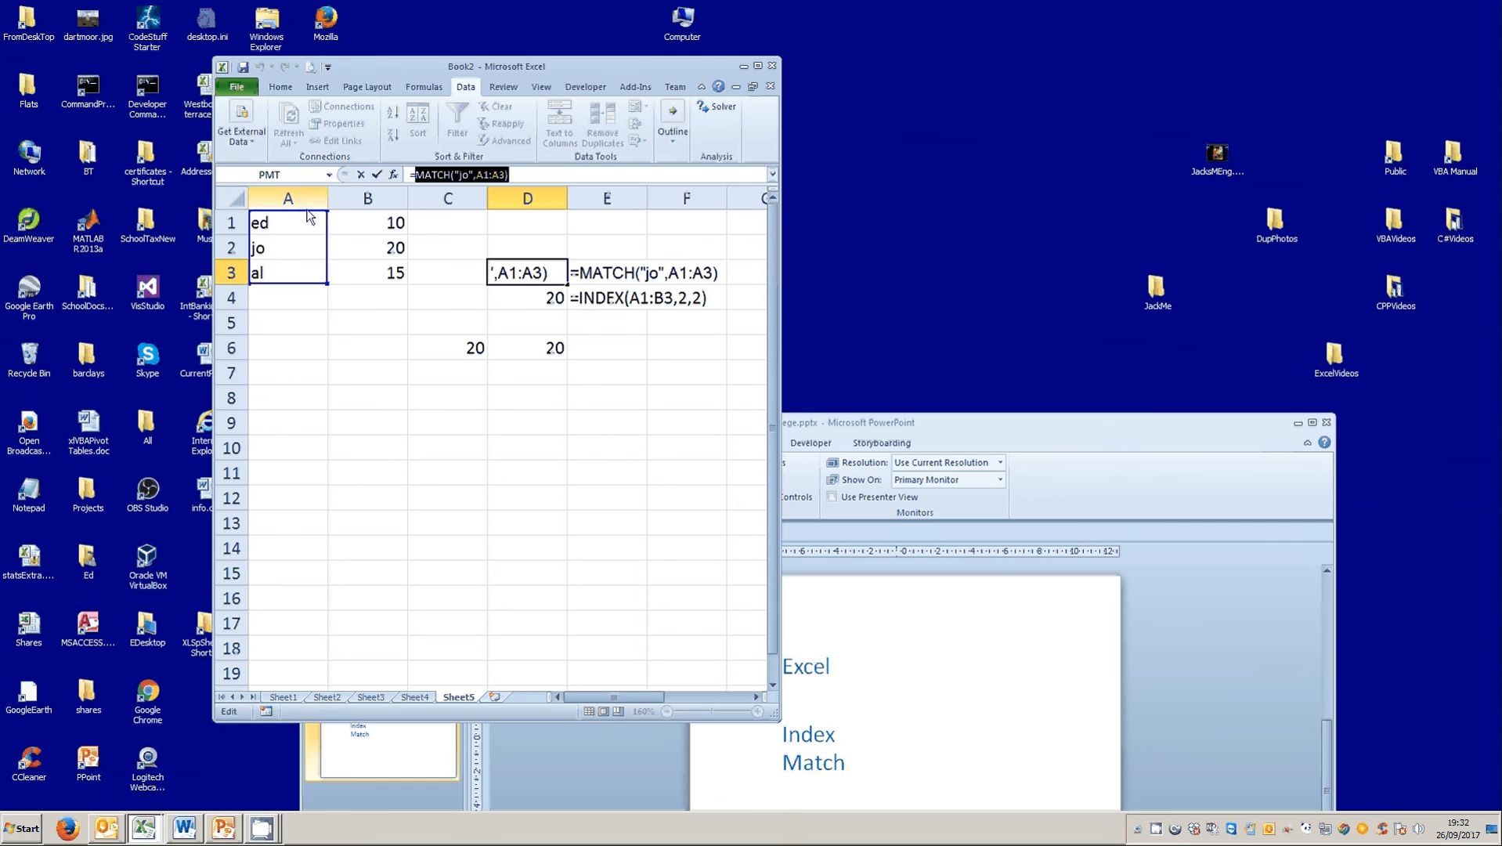
left_click(360, 172)
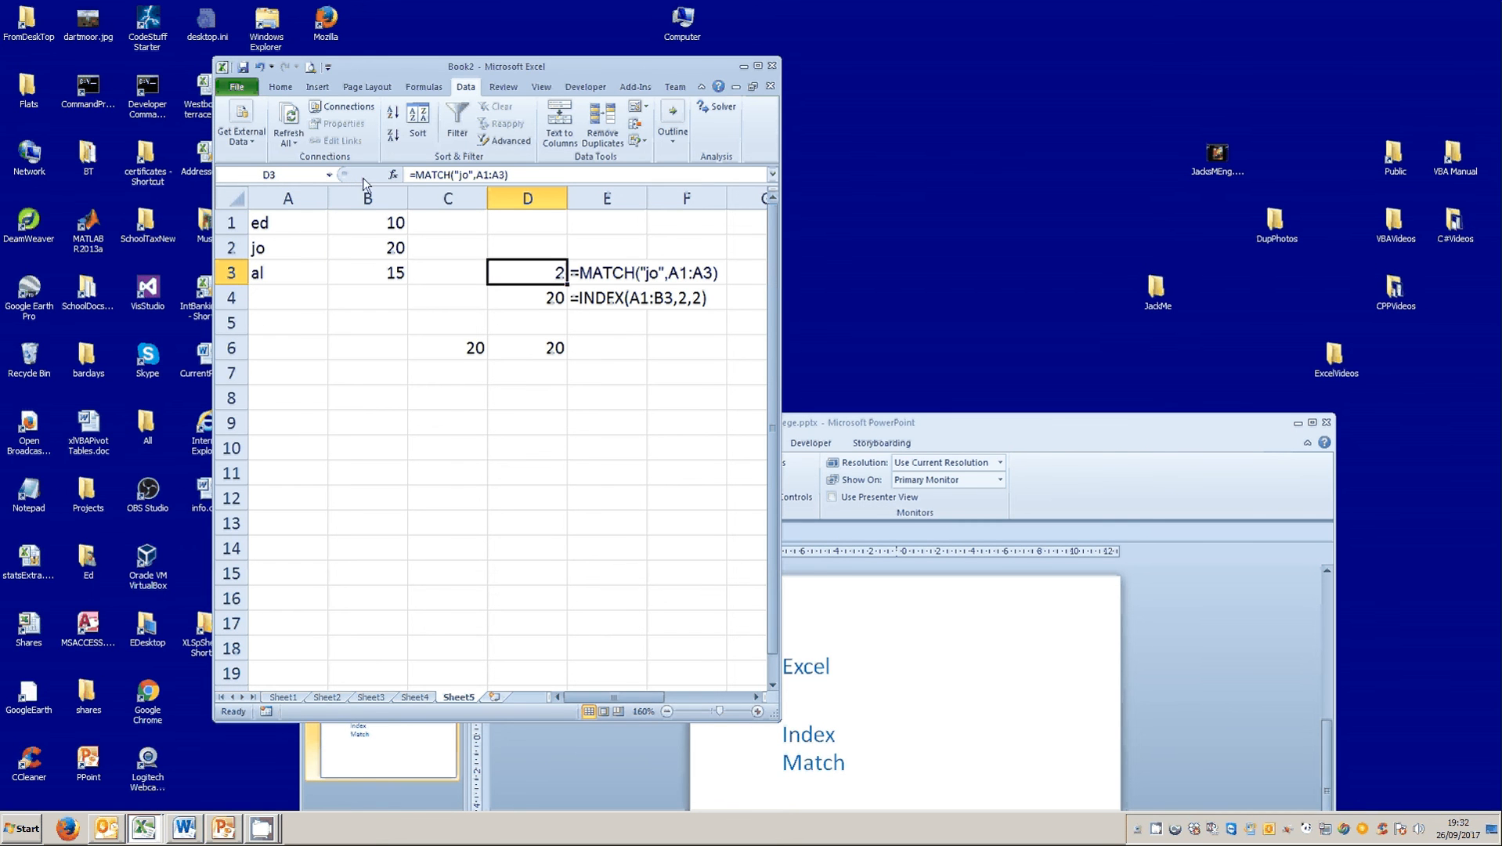
Replace the row number in D6's INDEX formula with the copied MATCH expression, keeping column number 2.
left_click(550, 353)
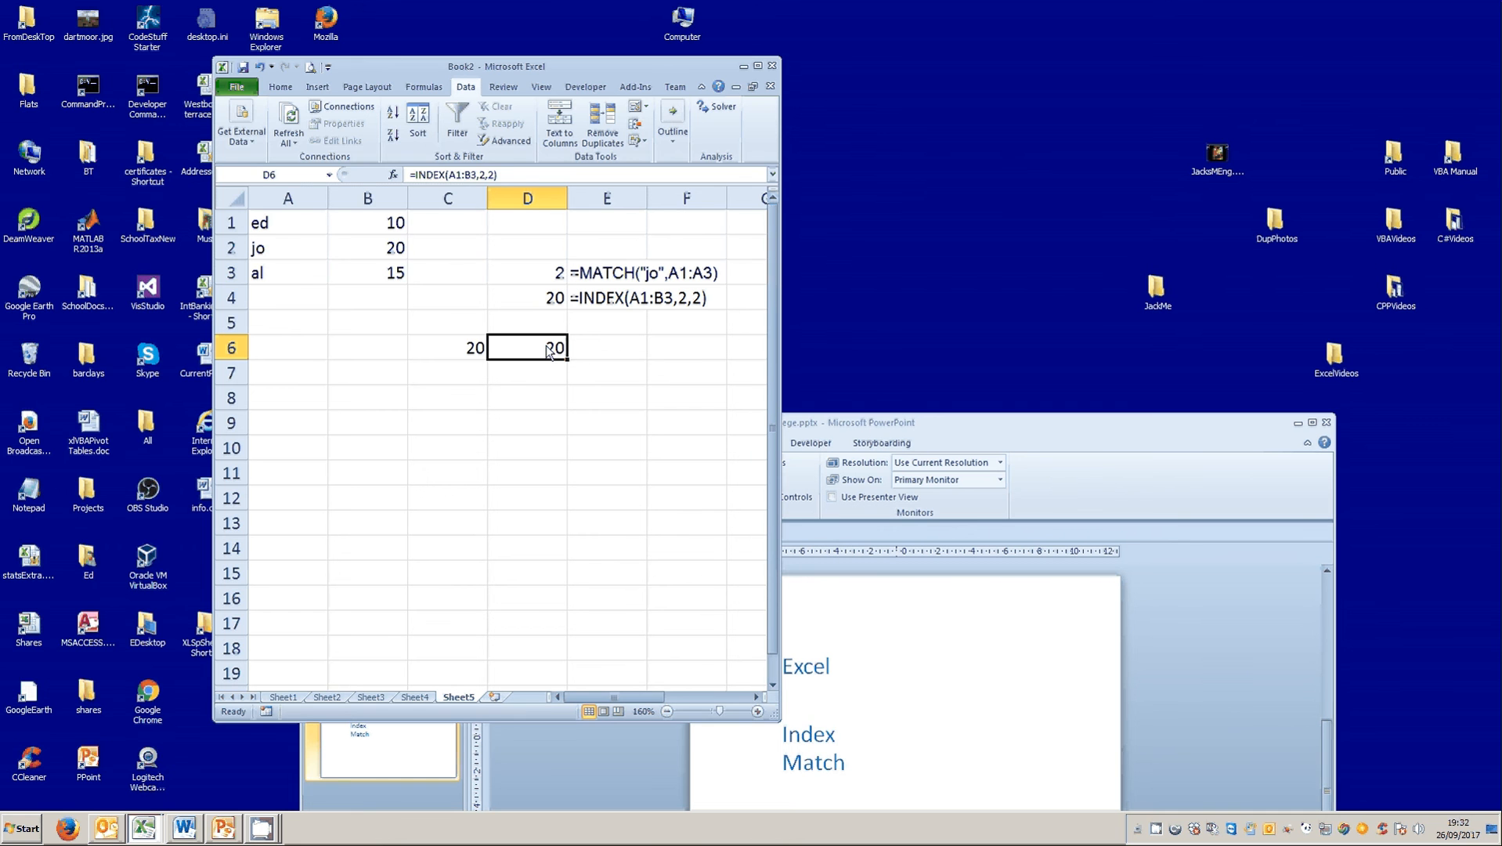
double_click(482, 174)
left_click(481, 175)
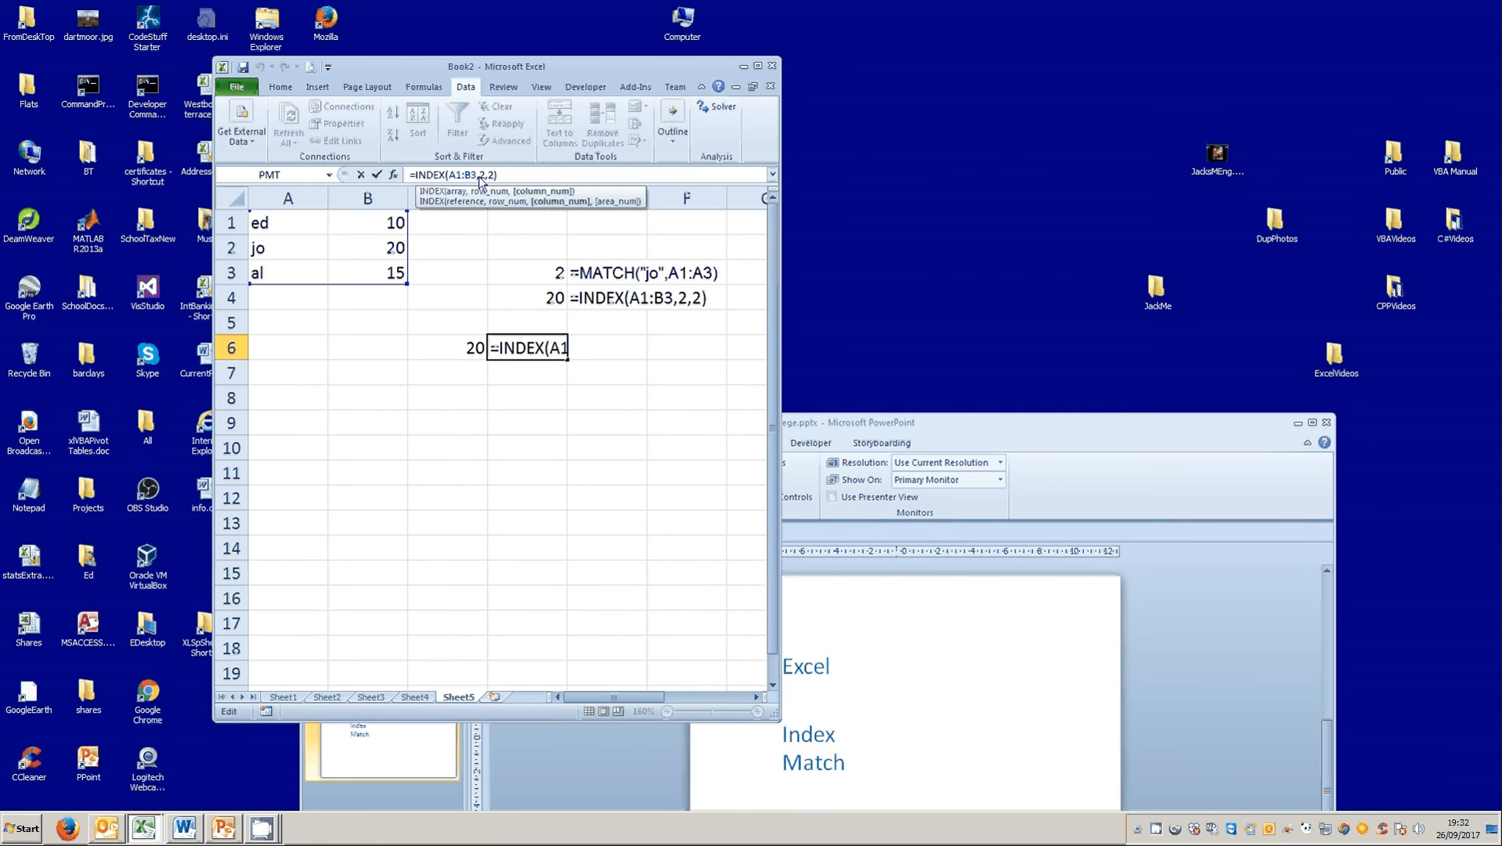
double_click(481, 176)
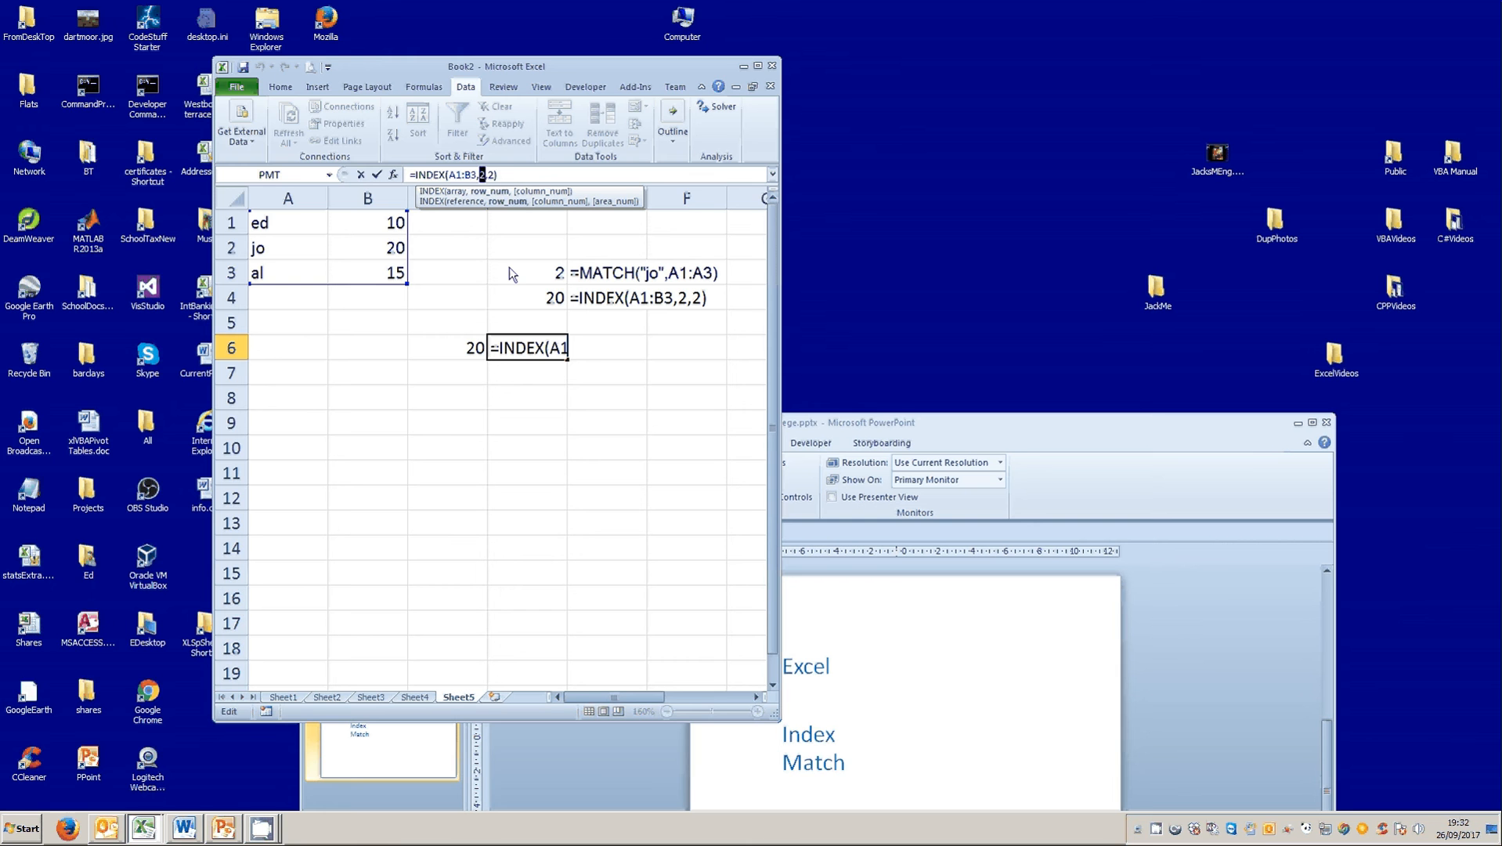
key("ctrl+v")
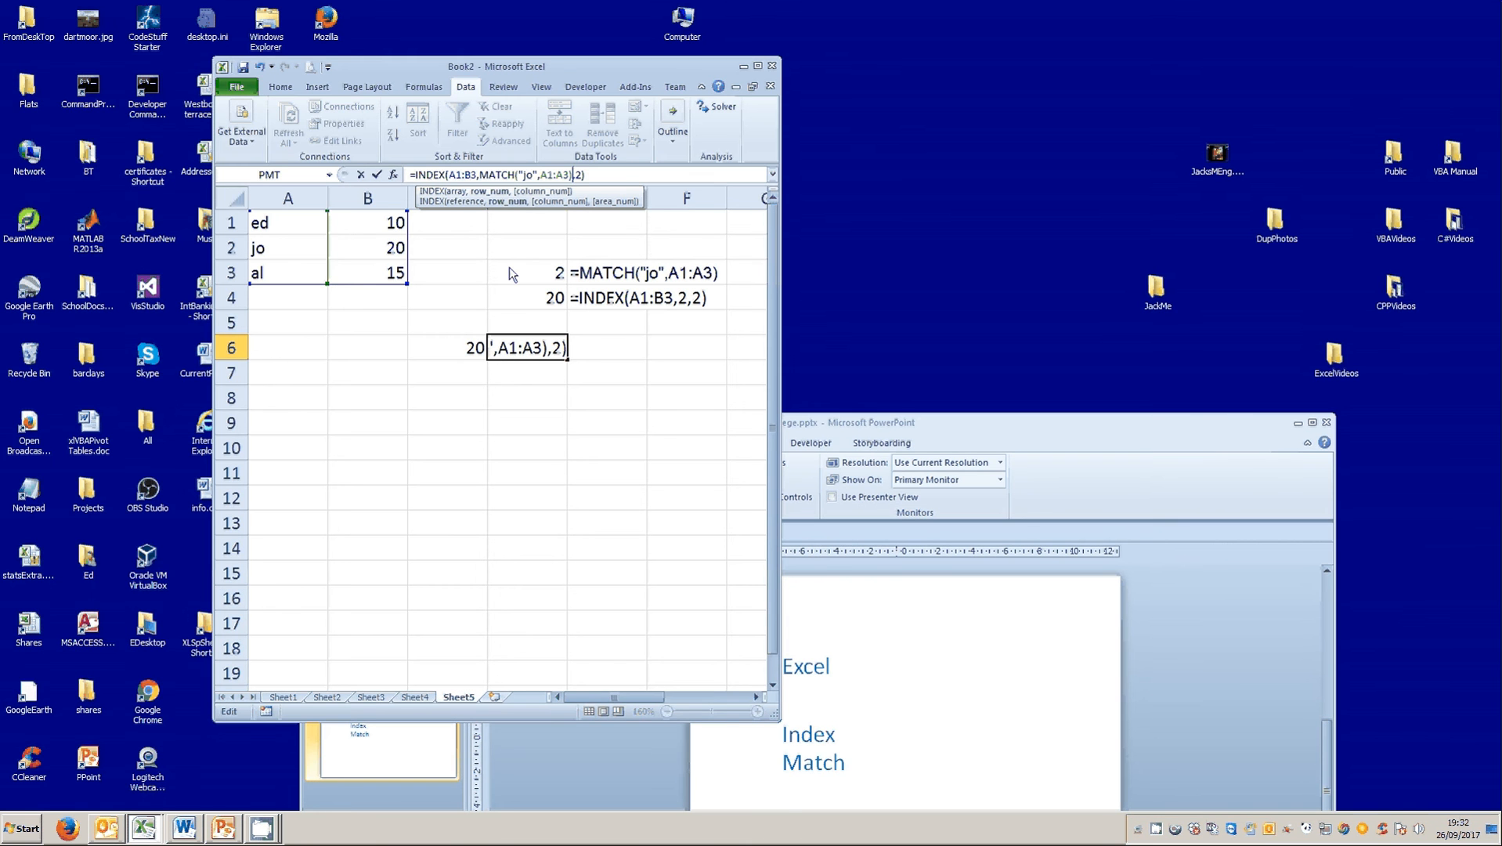
left_click(378, 175)
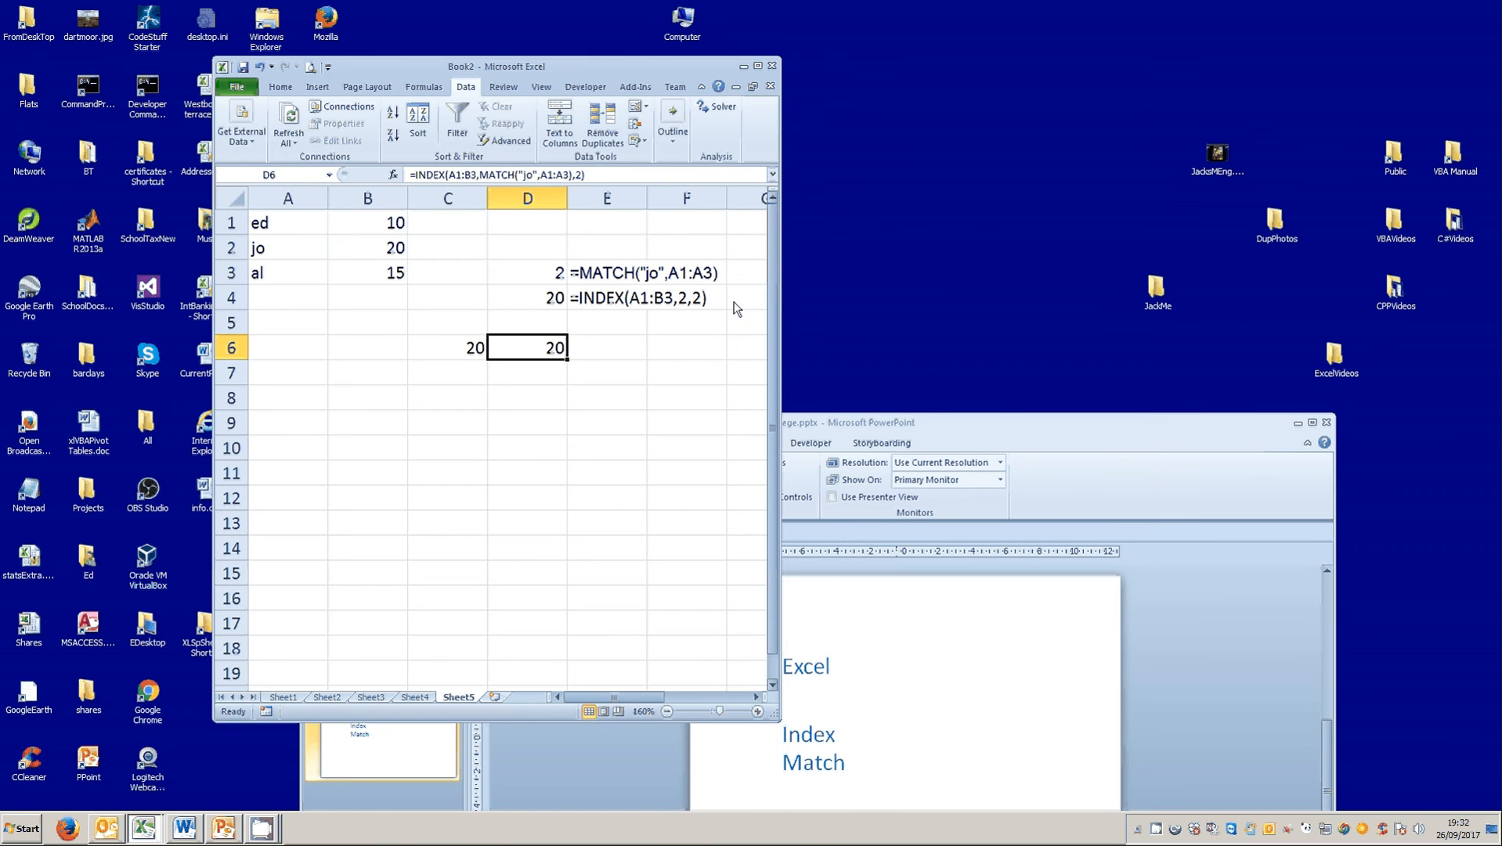
Compare the VLOOKUP formula in C6 with the INDEX and MATCH formula in D6 against the source list in A1:B3.
left_click(470, 350)
left_click(525, 350)
left_click(436, 356)
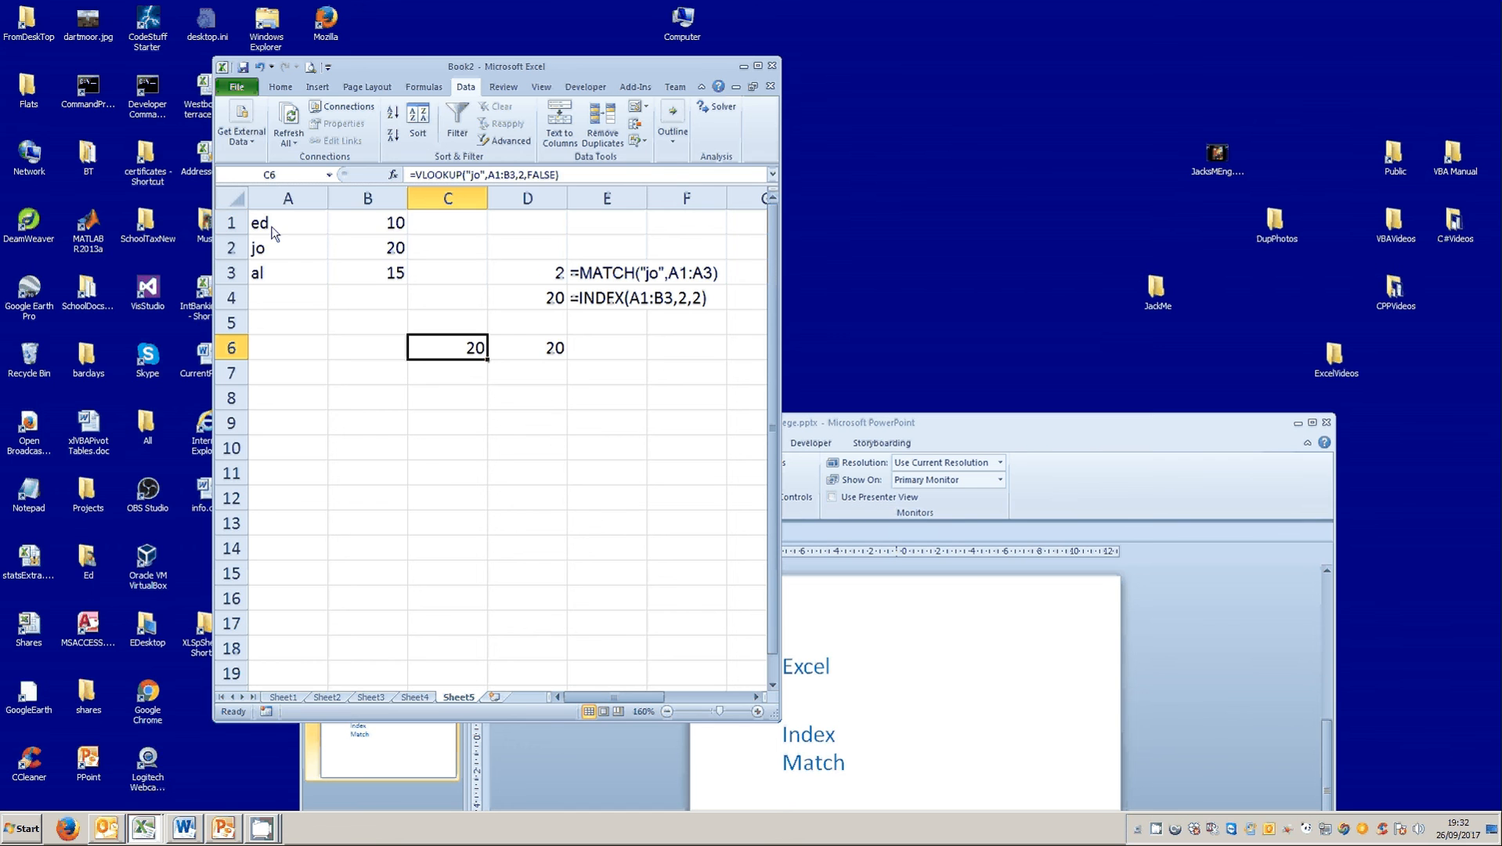
mouse_move(264, 230)
left_mouse_down()
mouse_move(347, 233)
mouse_move(286, 234)
left_mouse_up()
left_click(374, 232)
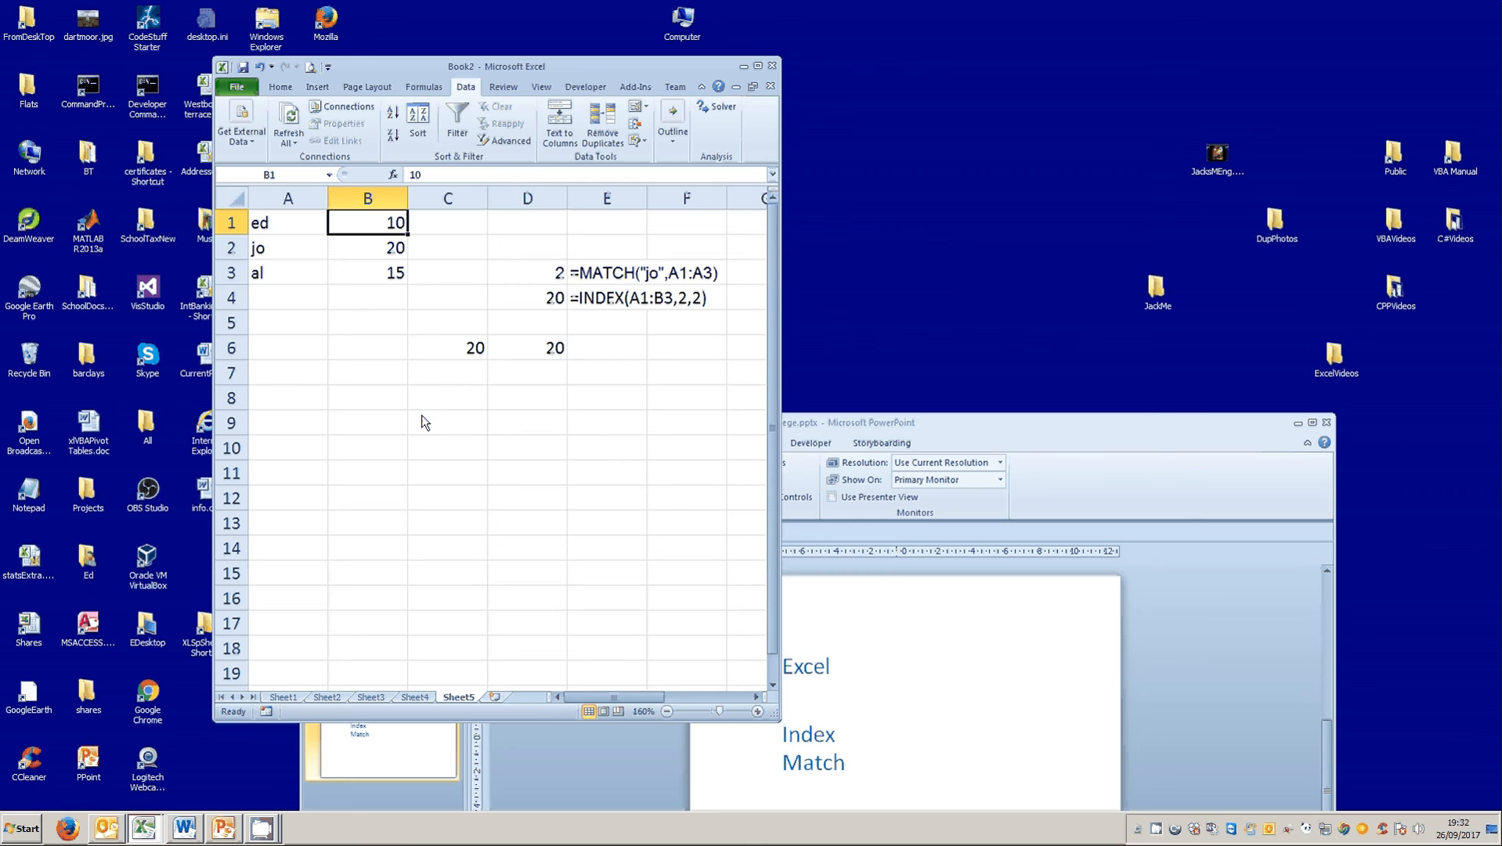
left_click(383, 249)
left_click(379, 278)
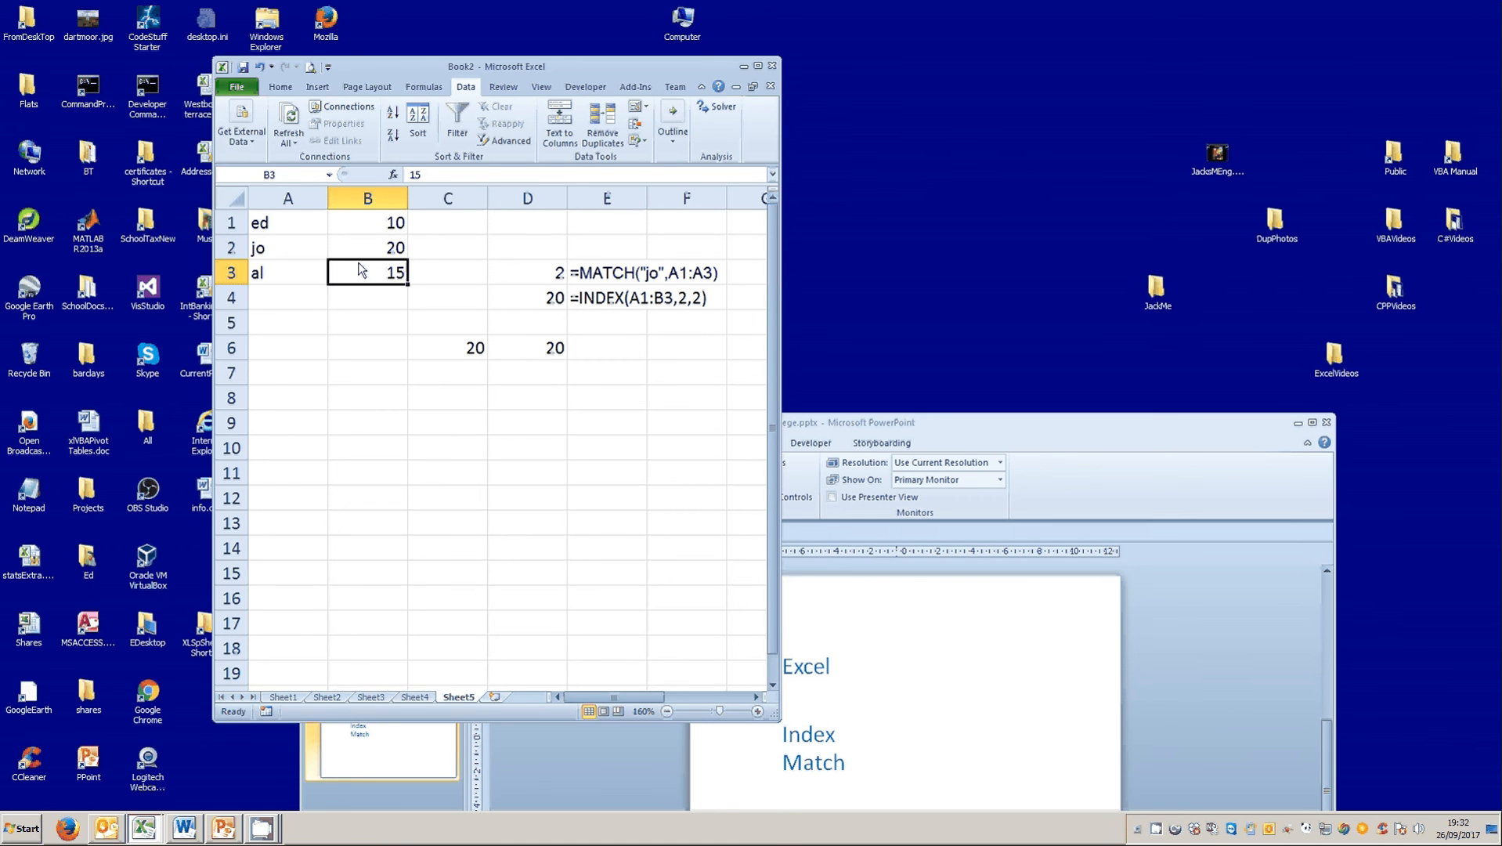
left_click(289, 256)
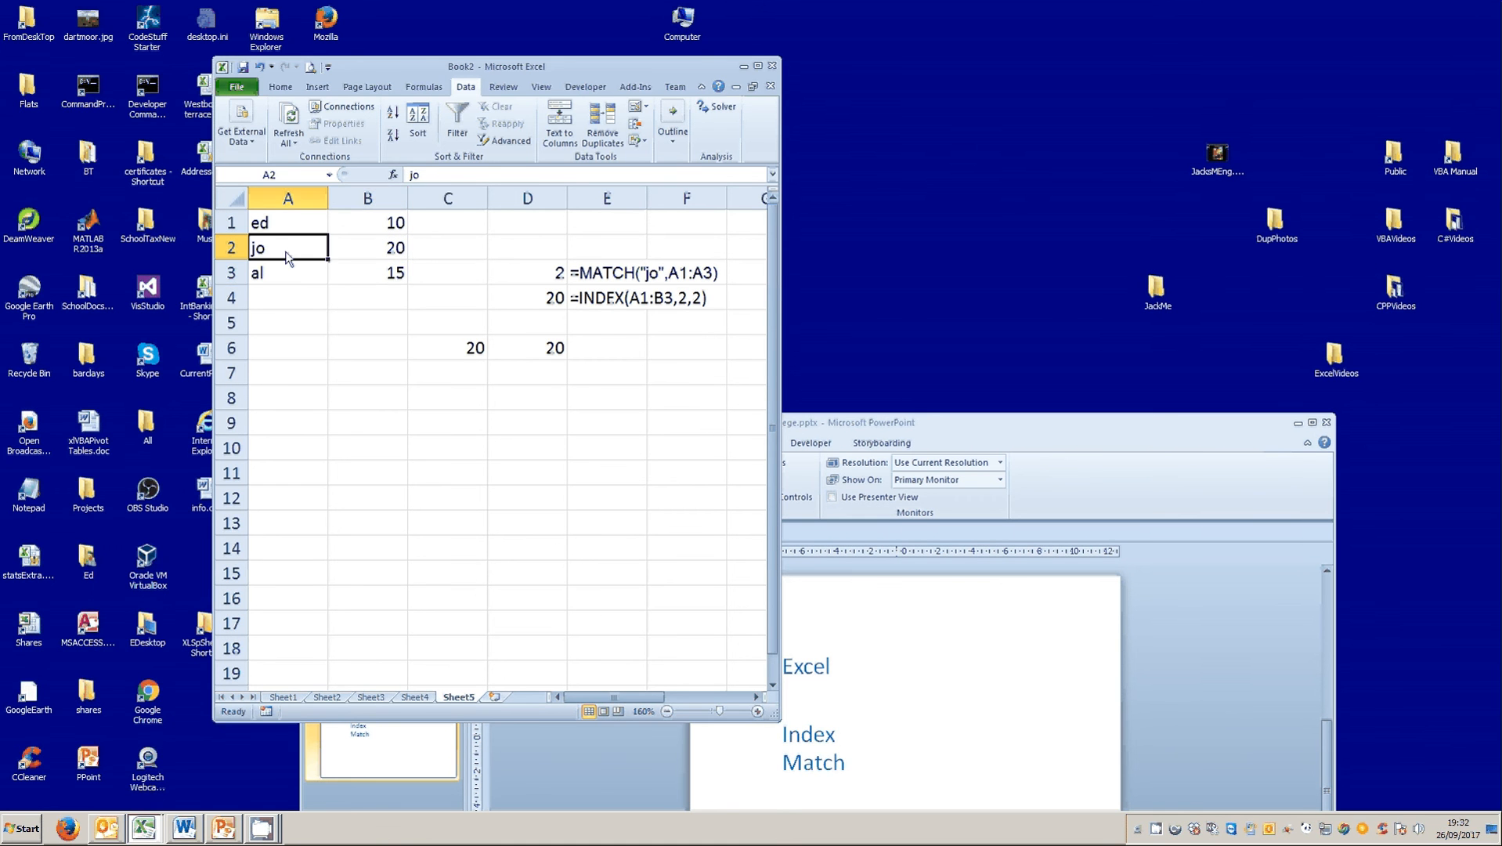
left_click(501, 348)
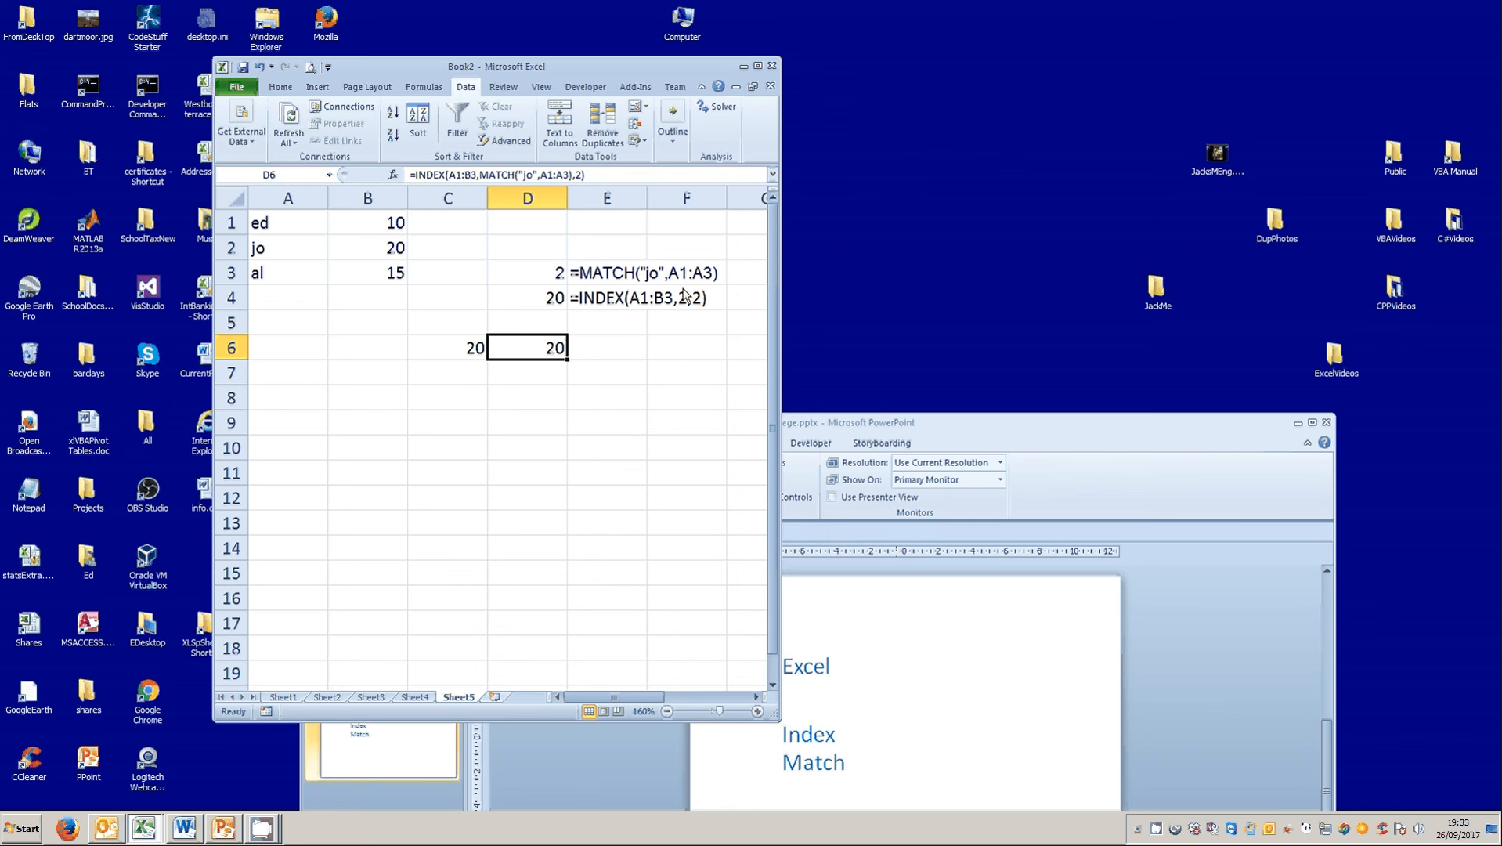
Switch to the PowerPoint slide show and advance it to the String Handling topic.
key("alt+Tab")
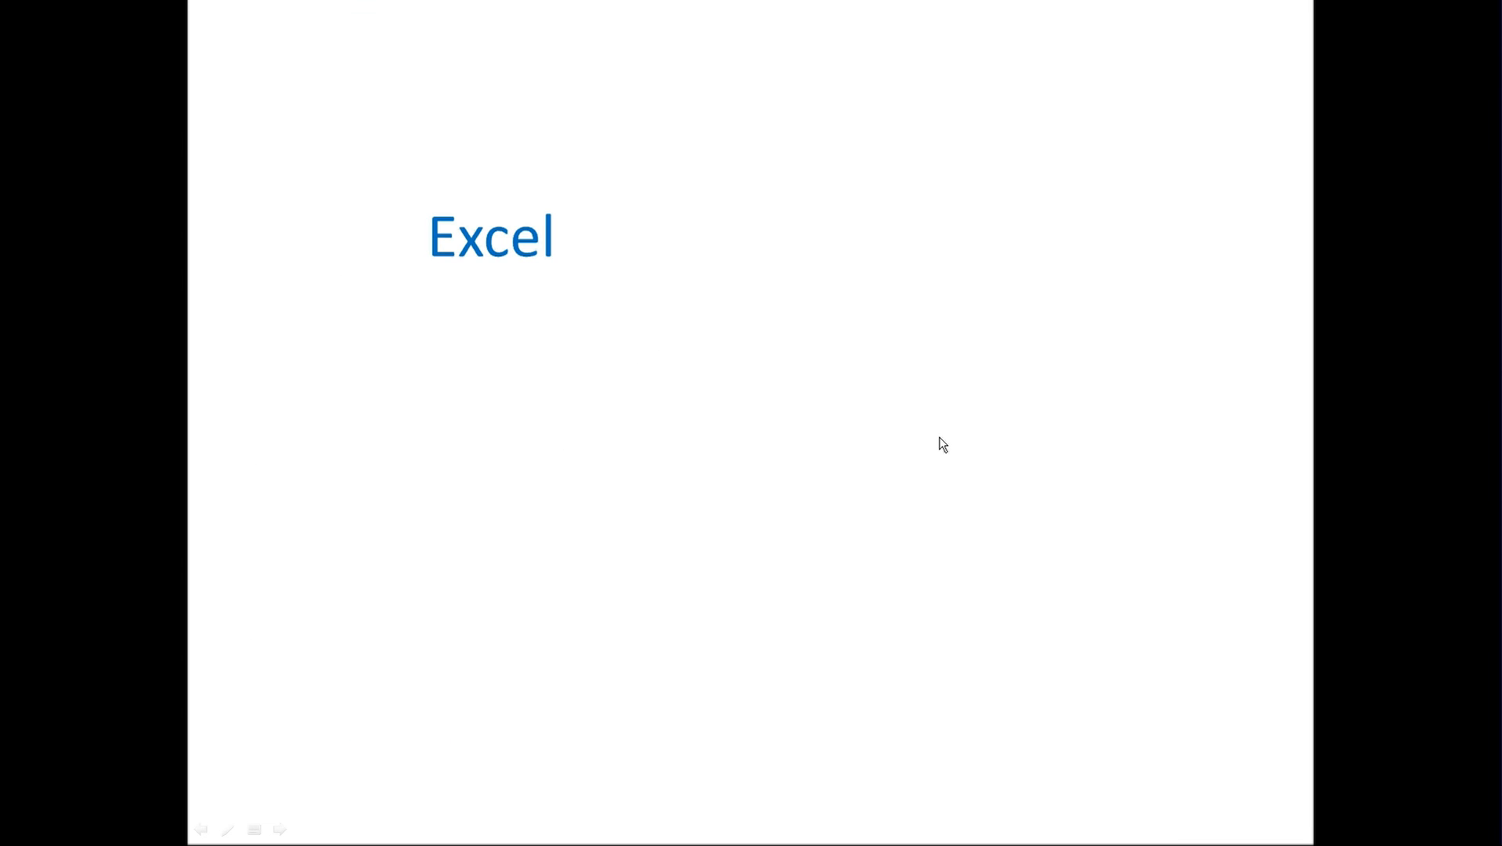
left_click(940, 437)
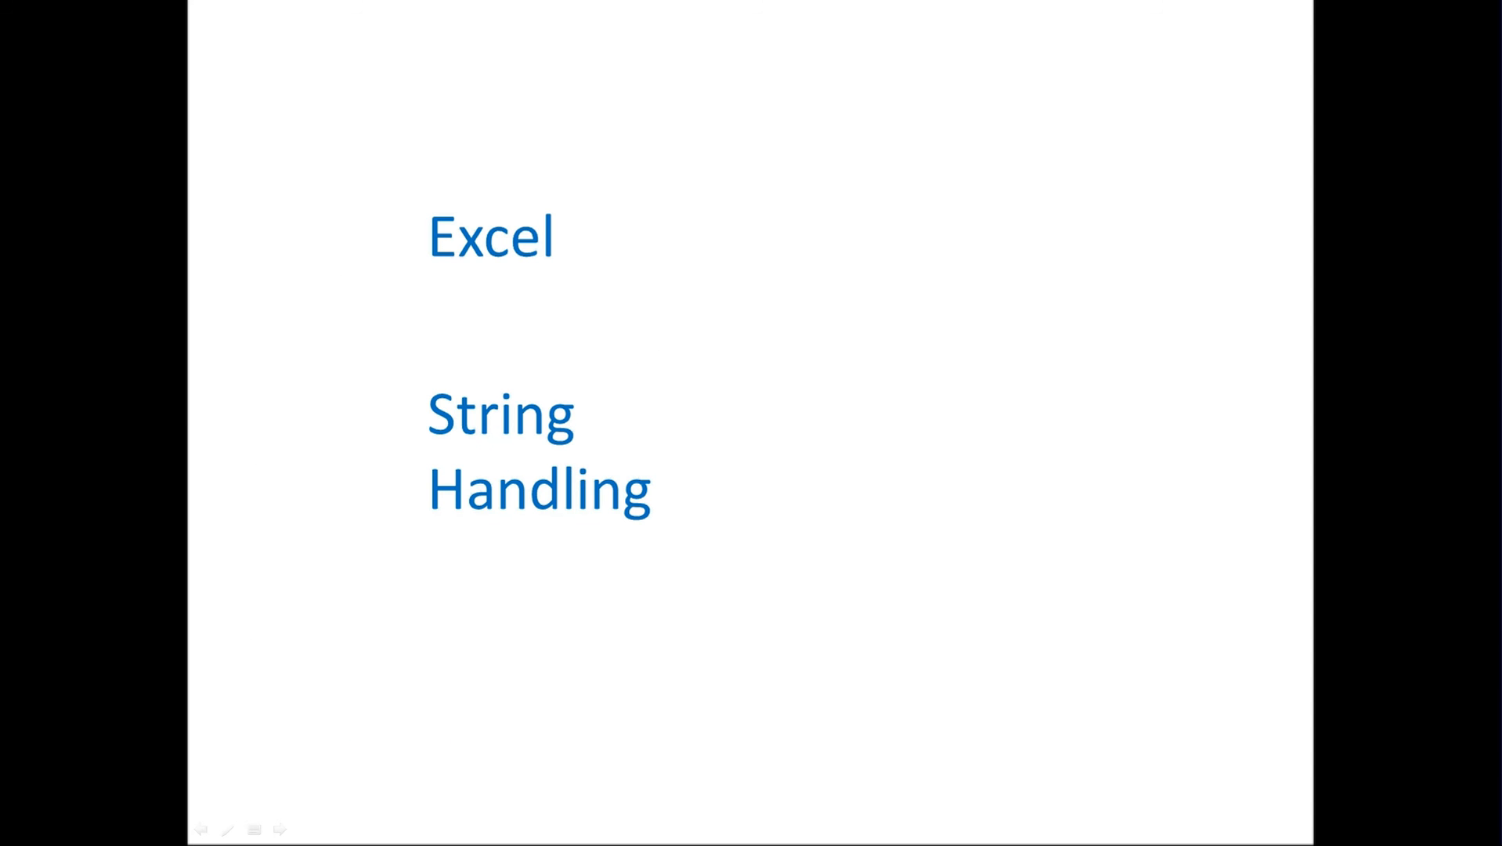
Switch to Excel's Sheet6 and enter a LEFT formula in C2 that extracts the first 2 characters of A2.
key("alt+Tab")
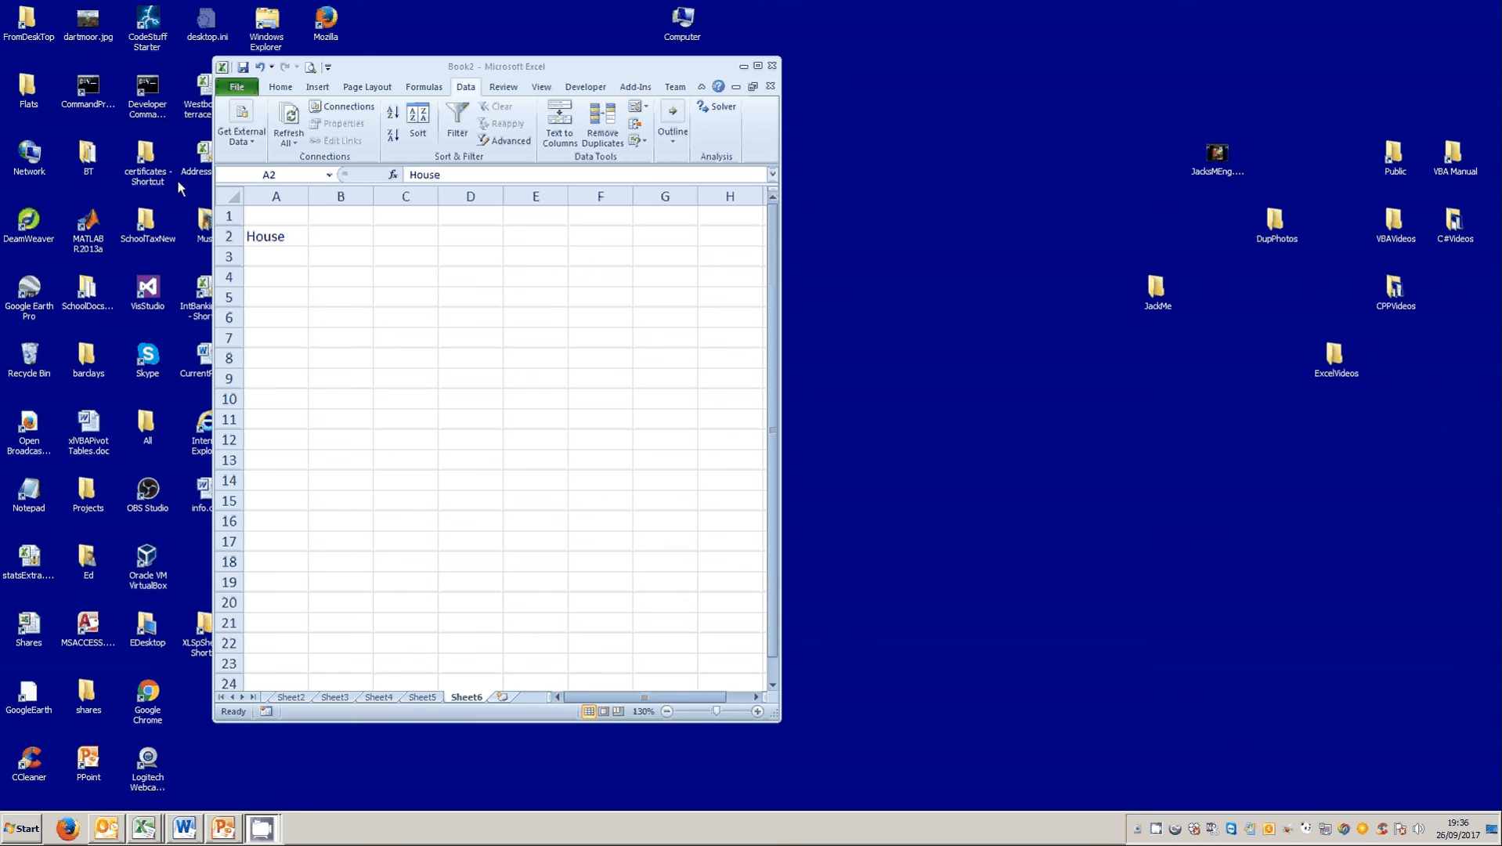
left_click(433, 240)
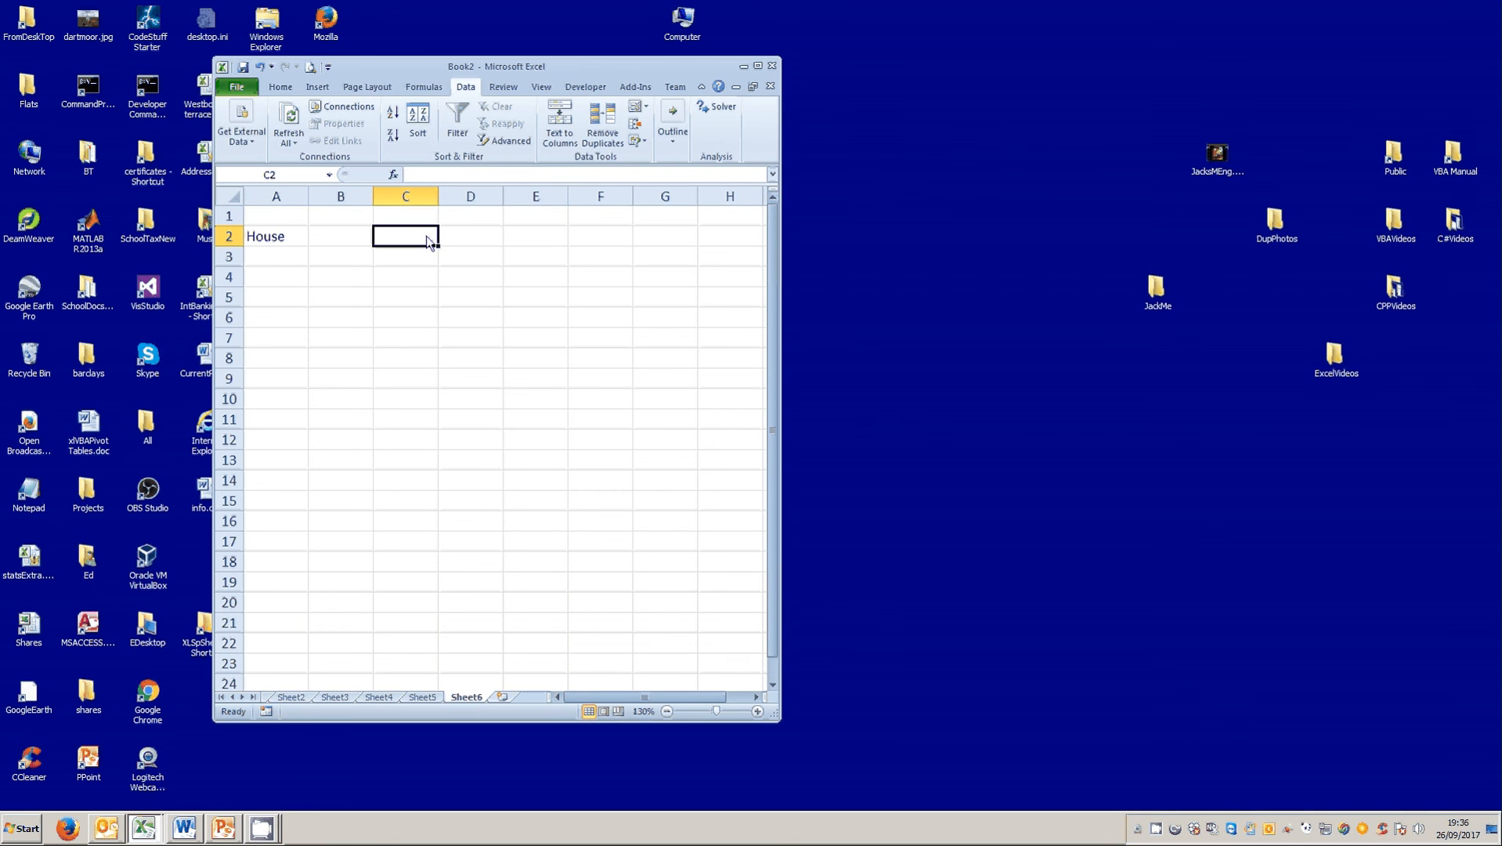
type("=")
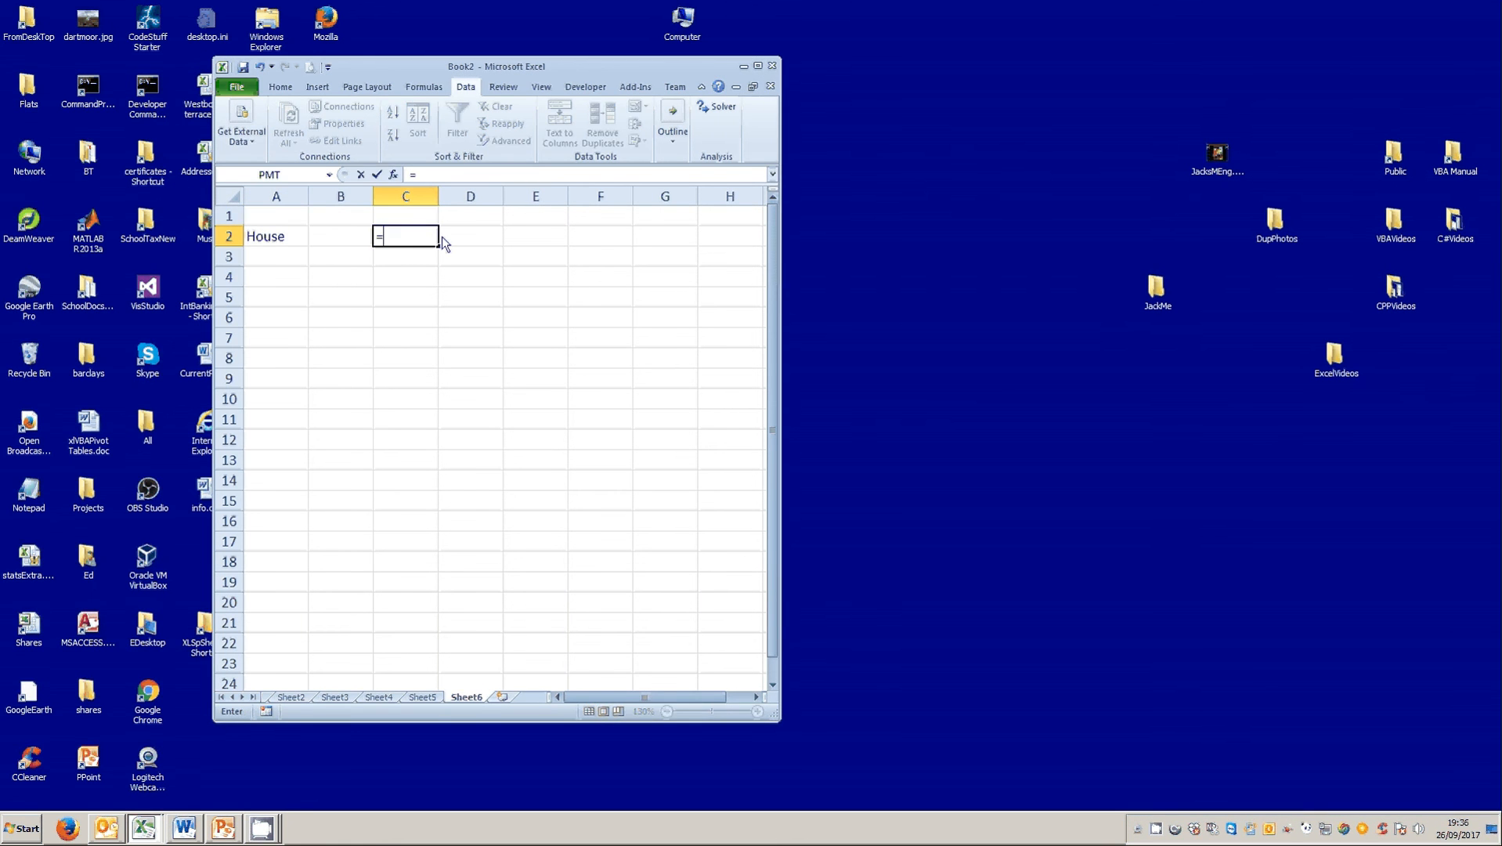
type("left(")
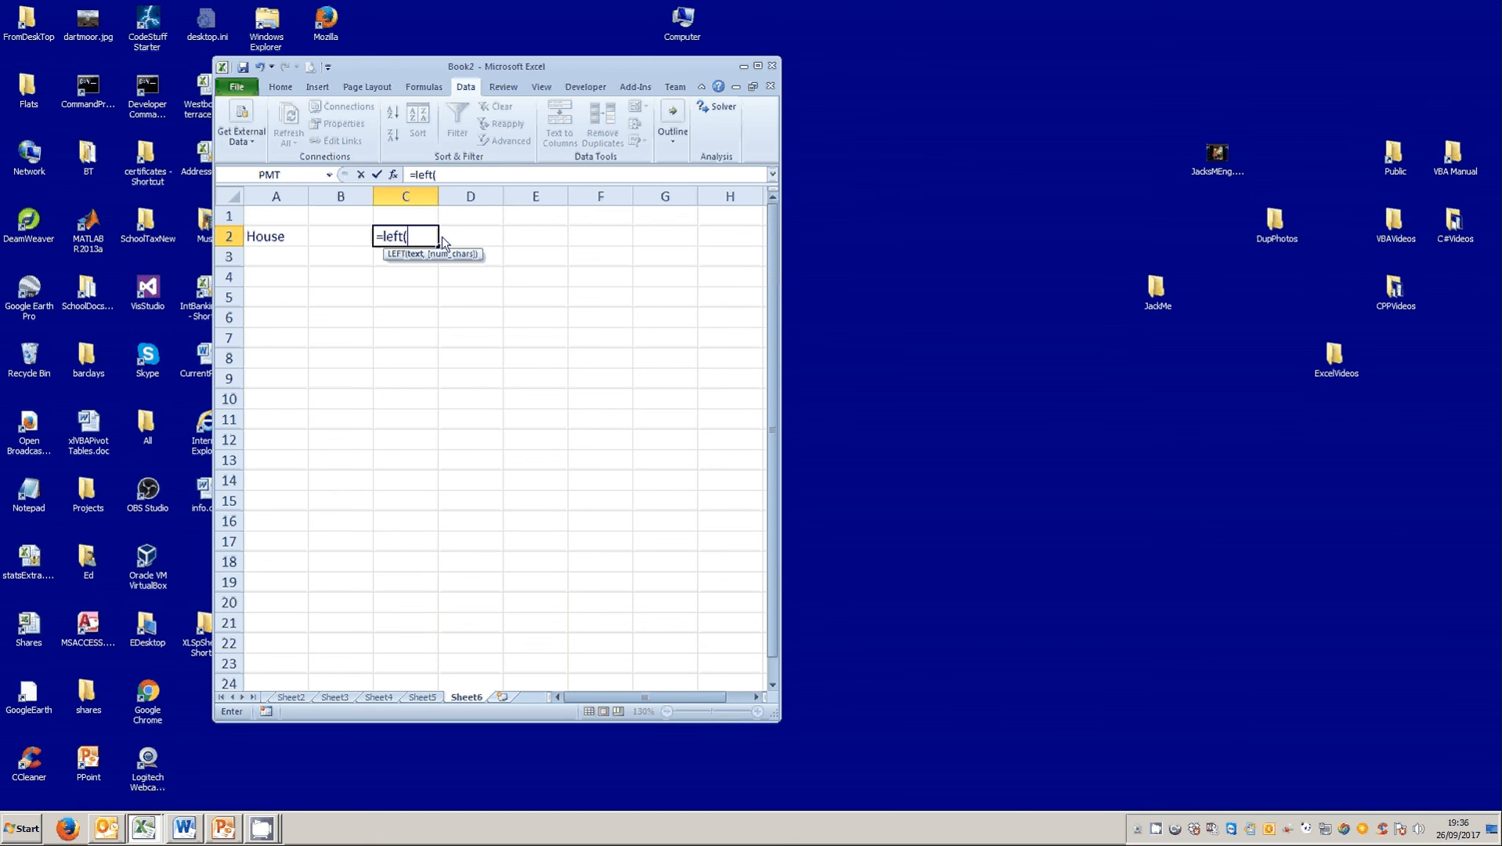
left_click(300, 237)
type(",2)")
left_click(376, 174)
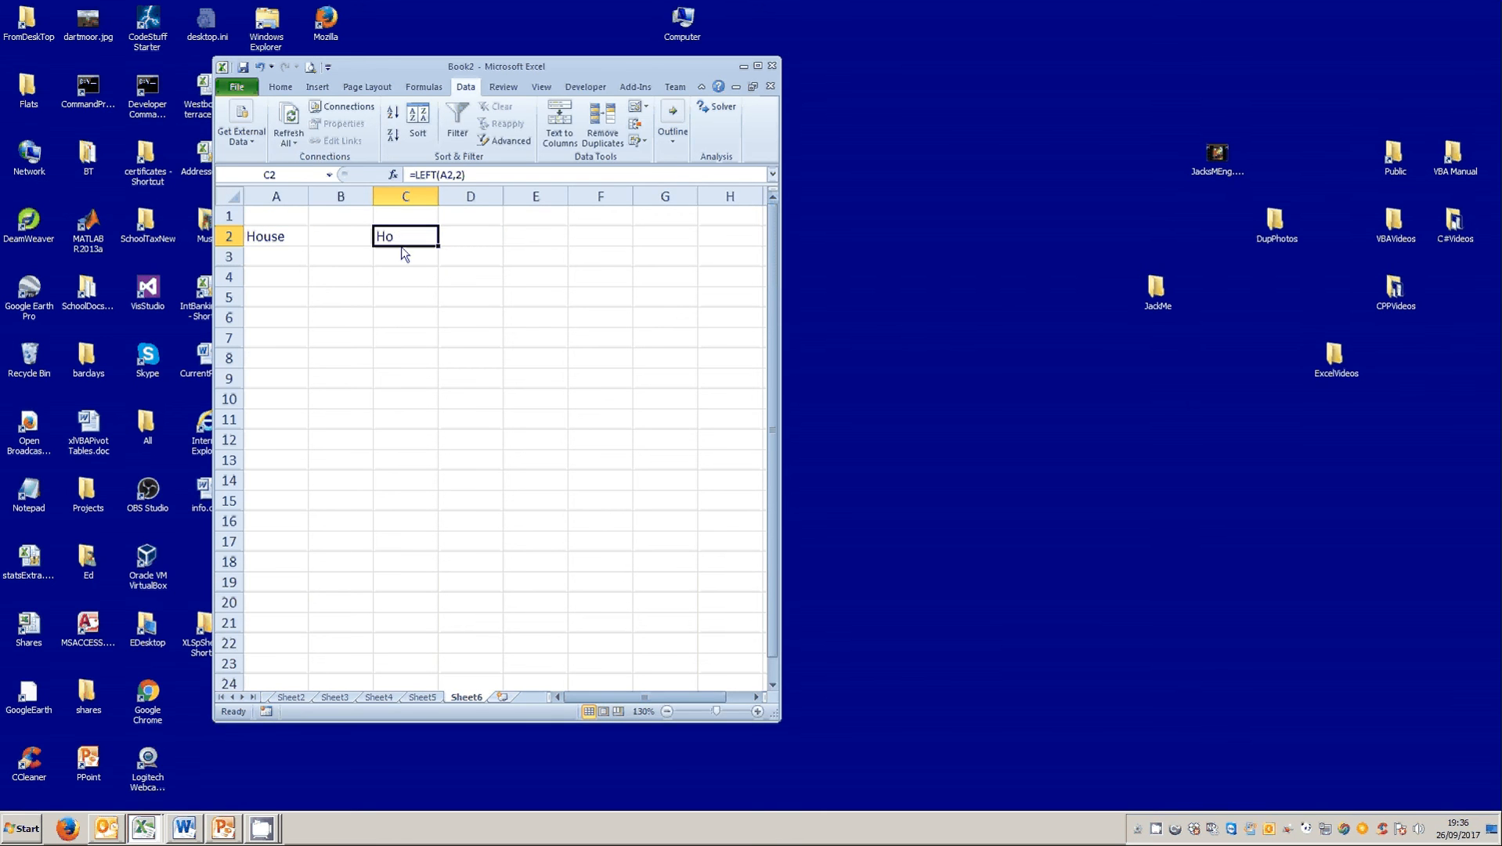
Enter a MID formula in C3 that extracts 3 characters from A2, starting at character 2.
left_click(403, 258)
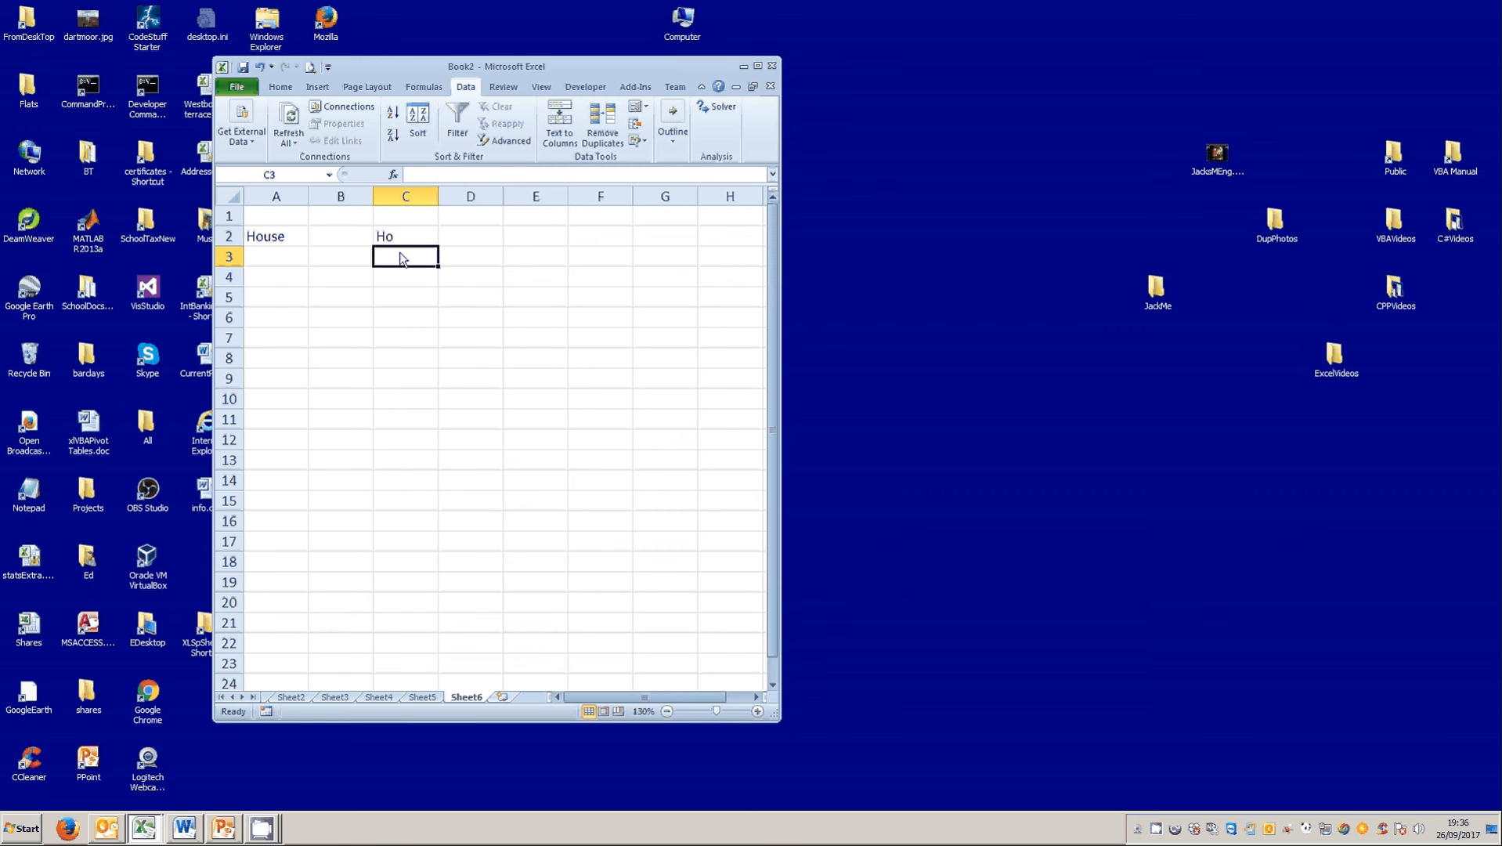
type("=m")
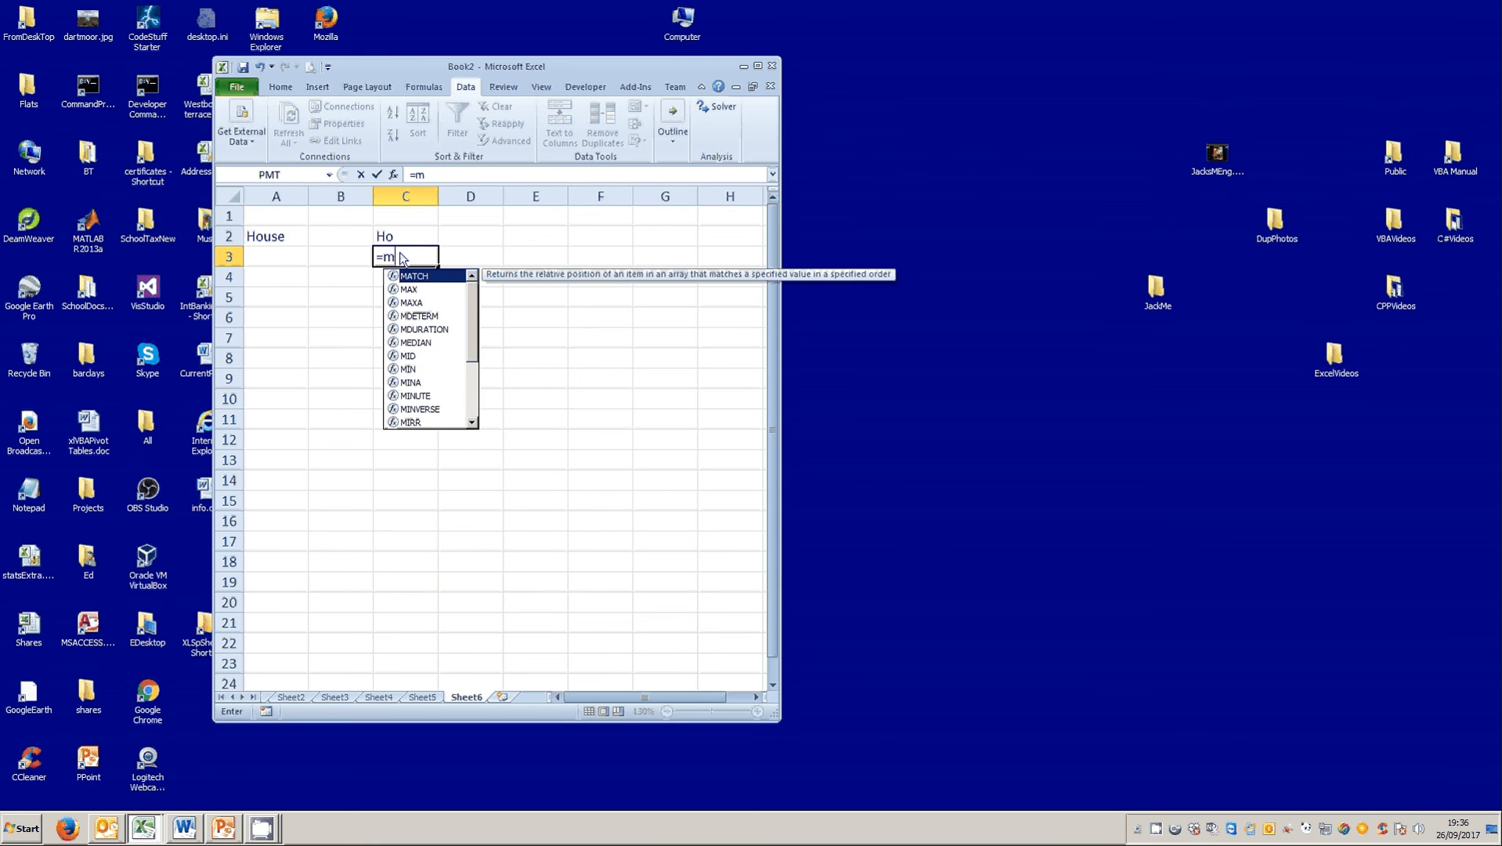
type("id(")
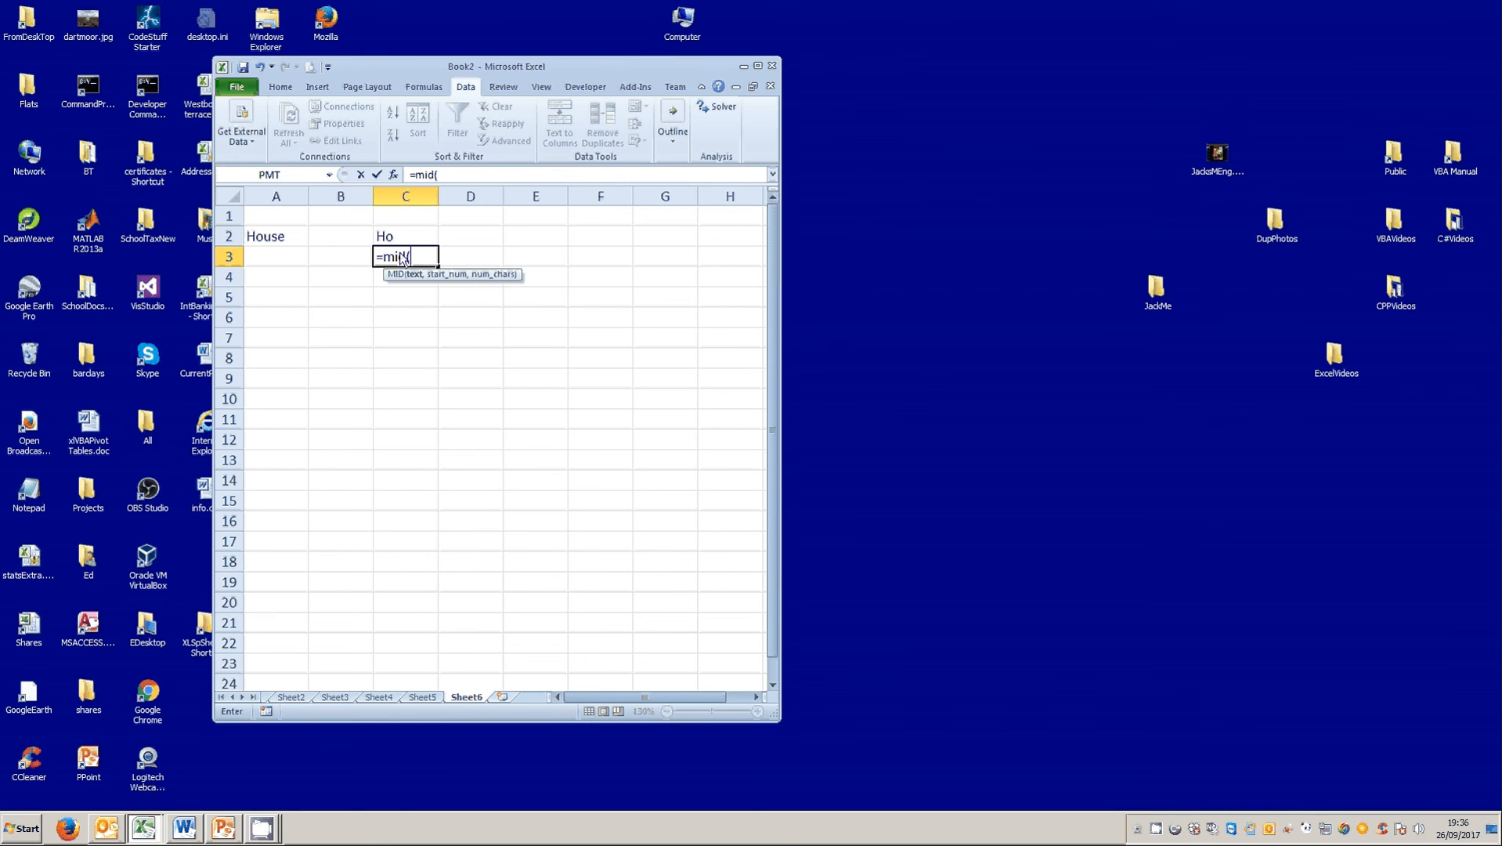
left_click(283, 239)
type(",")
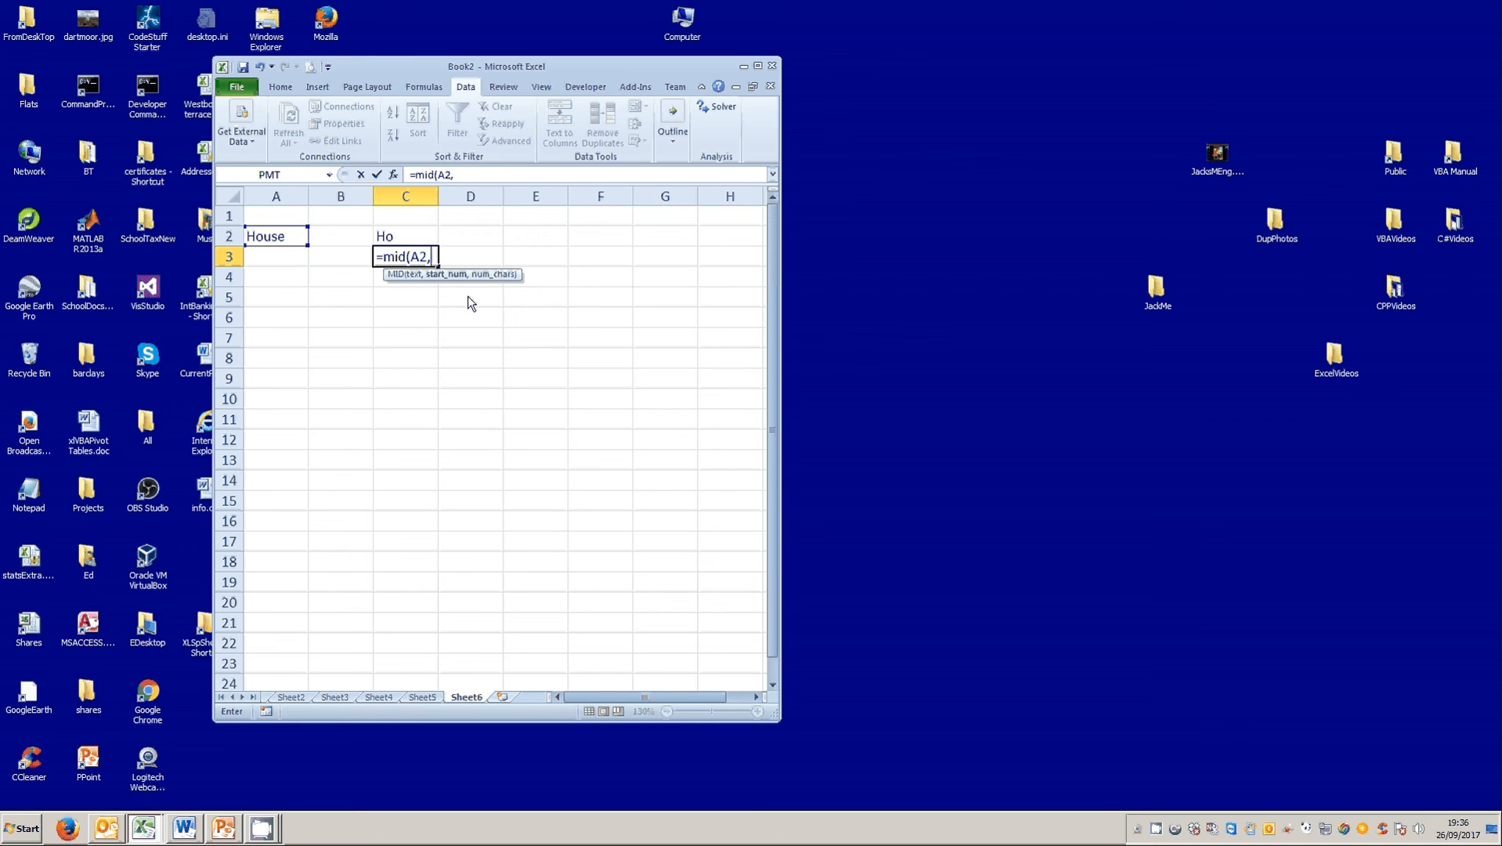
type("2")
type(",3")
type(")")
key("Return")
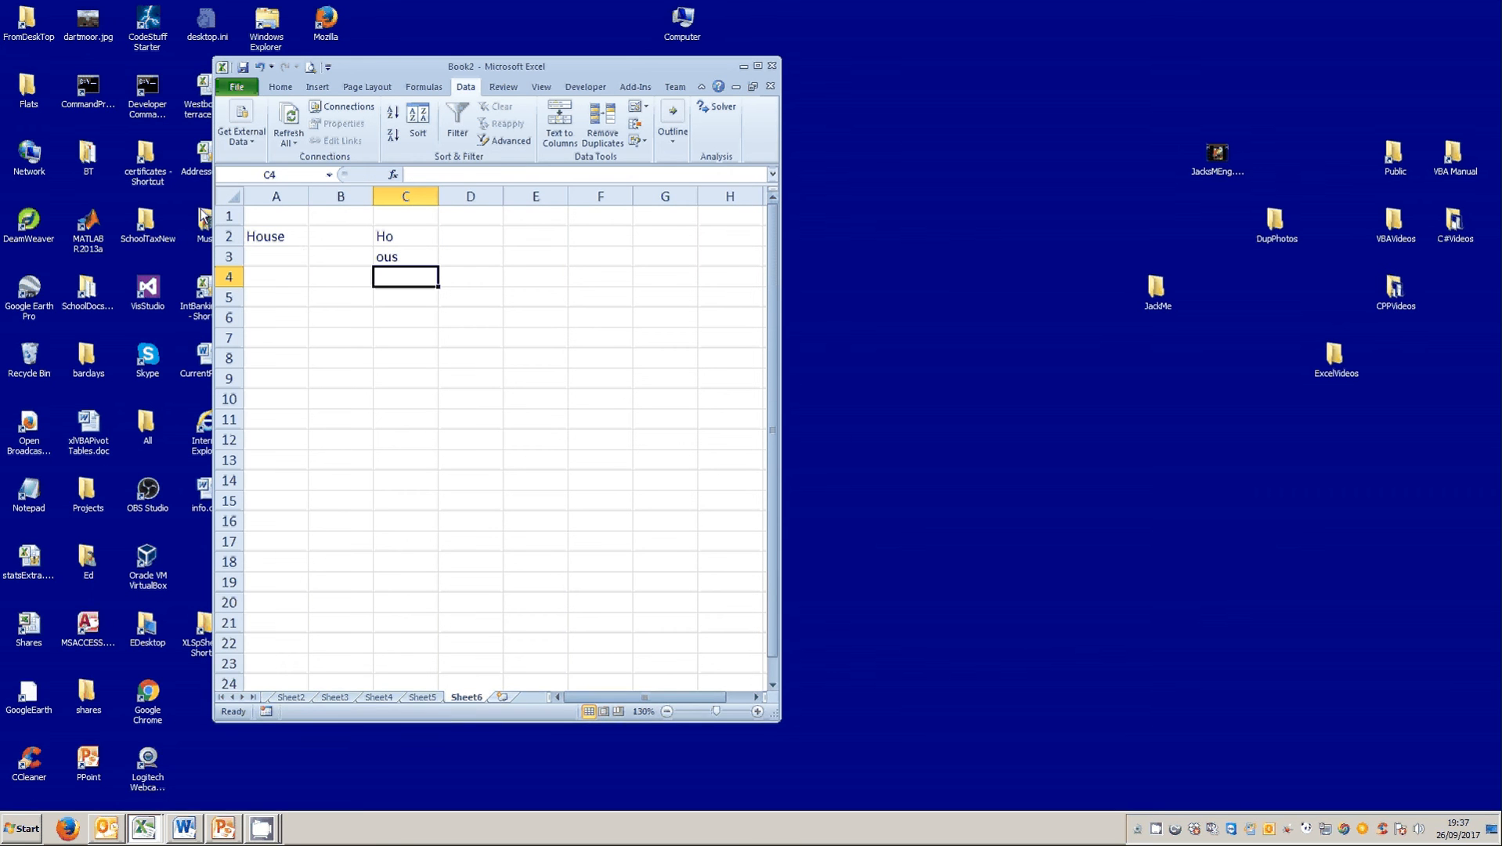
Enter a FIND formula in C4 that locates the text "us" within A2.
type("=fin")
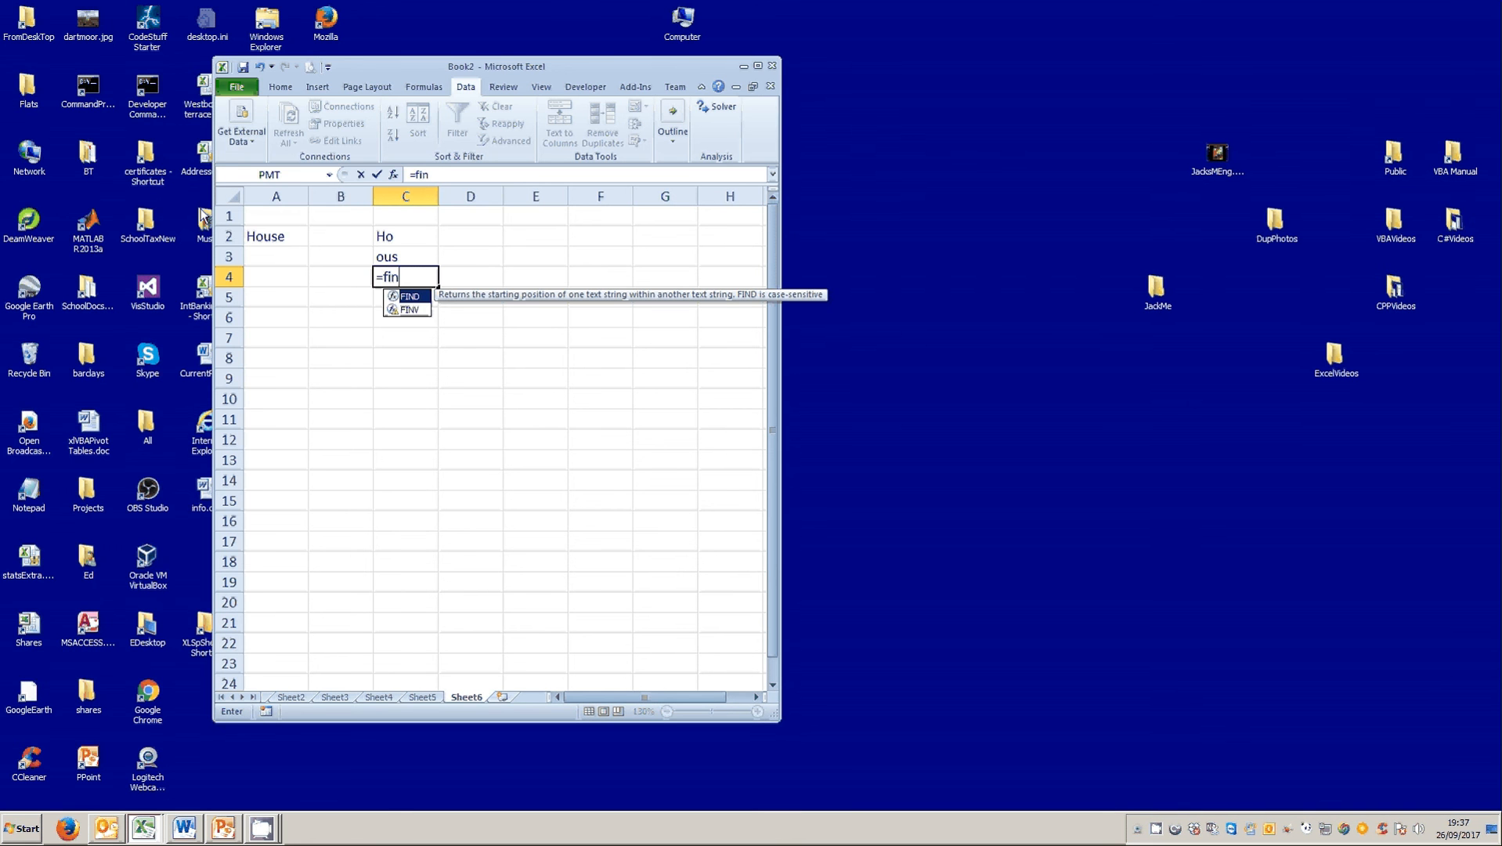
type("d(")
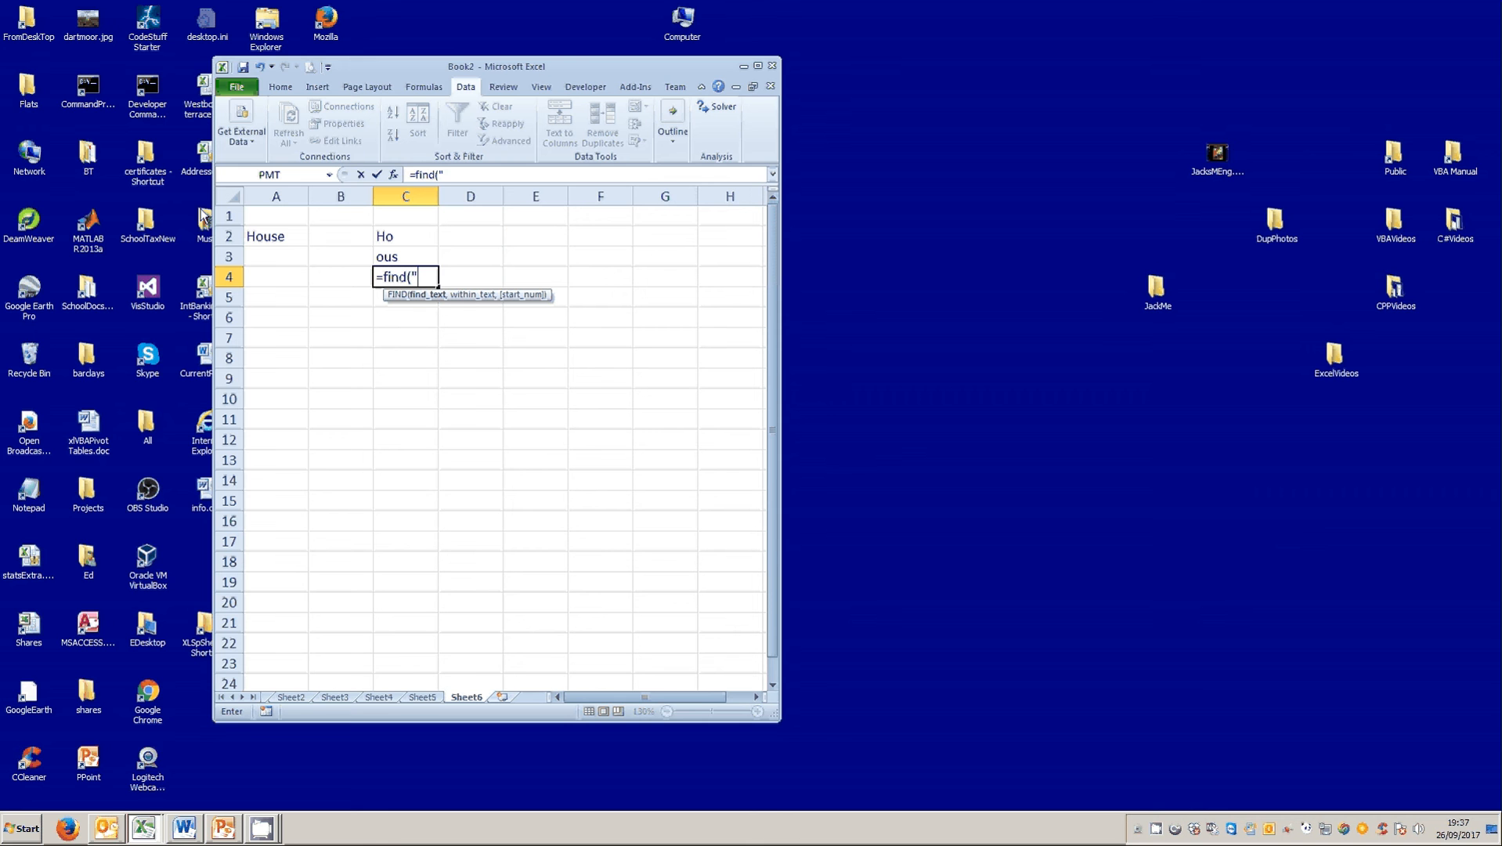
type("us\",")
left_click(267, 242)
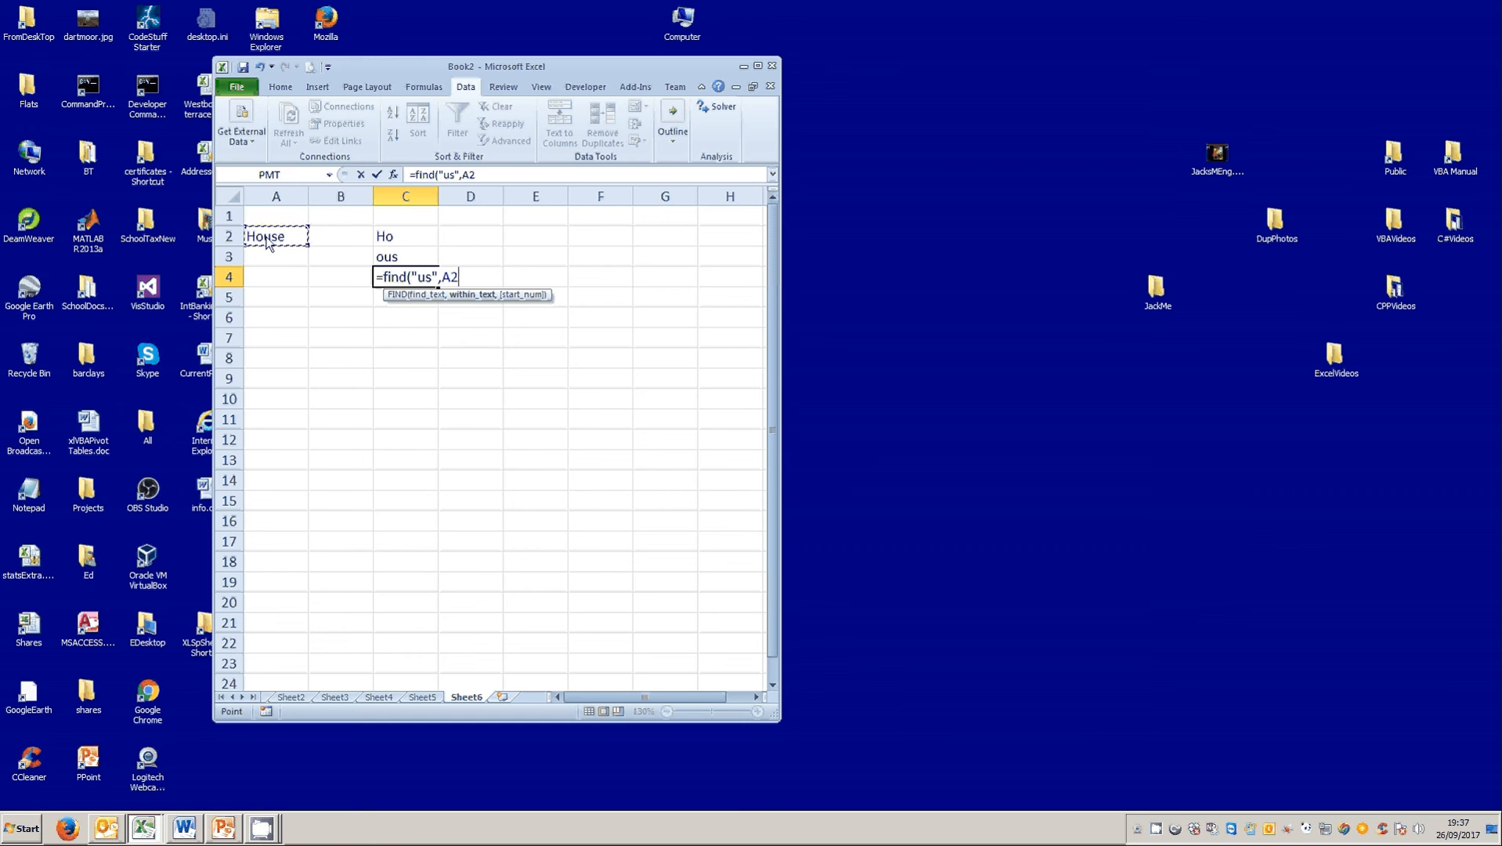
type(")")
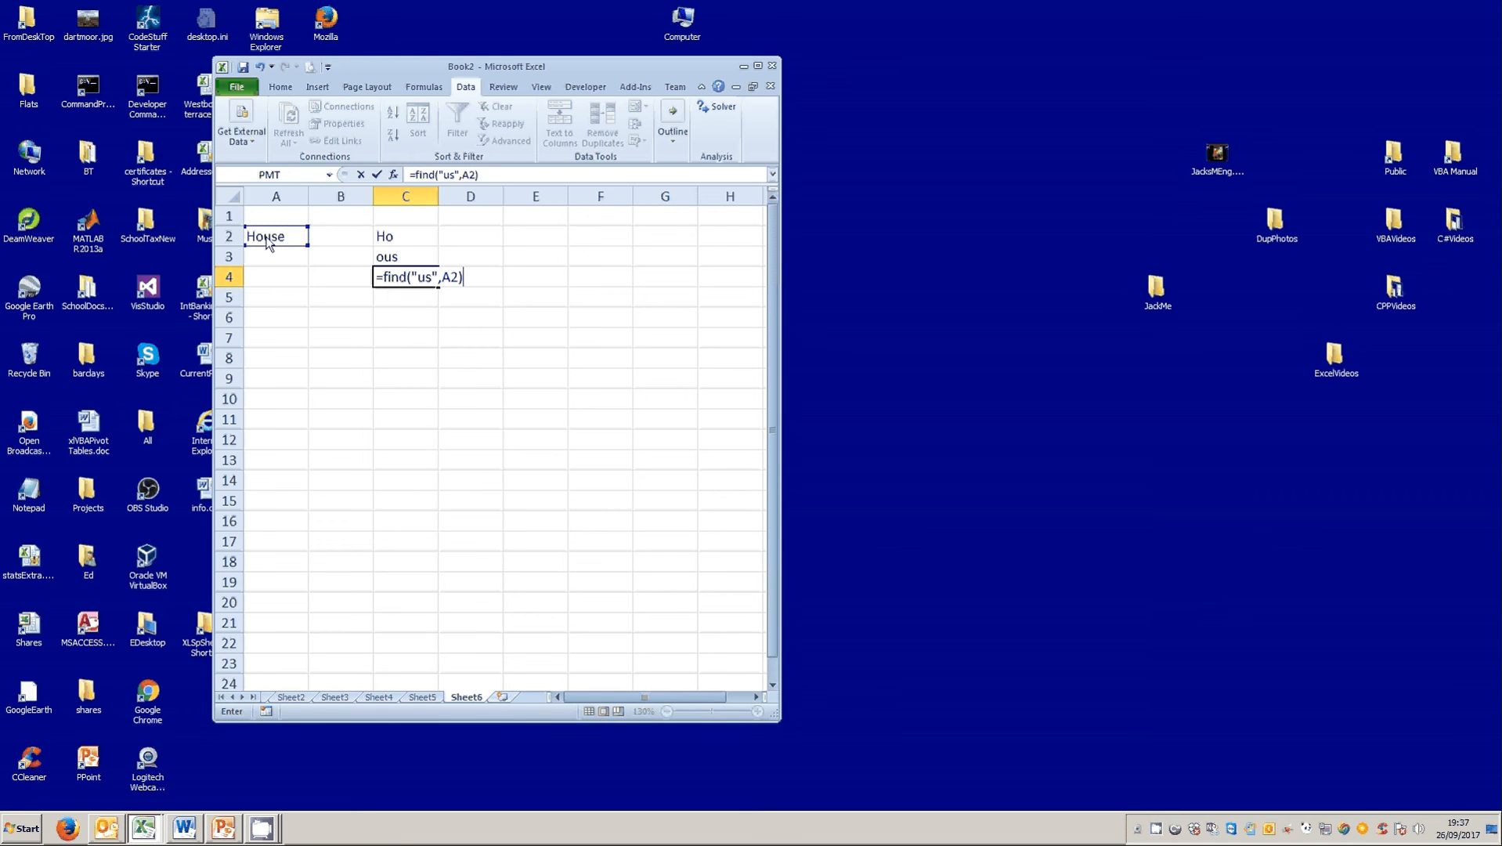
left_click(380, 177)
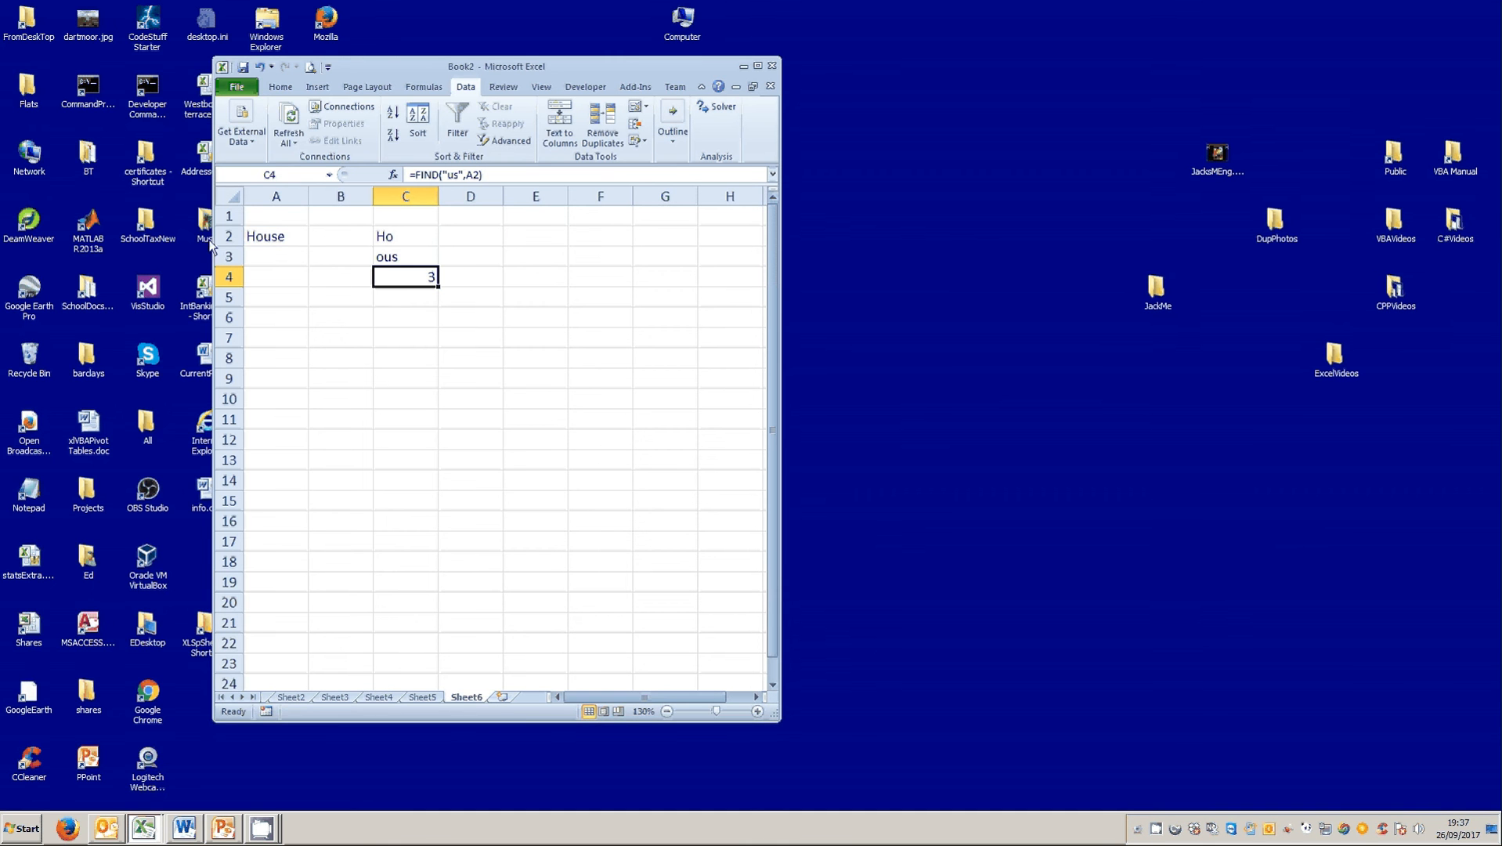